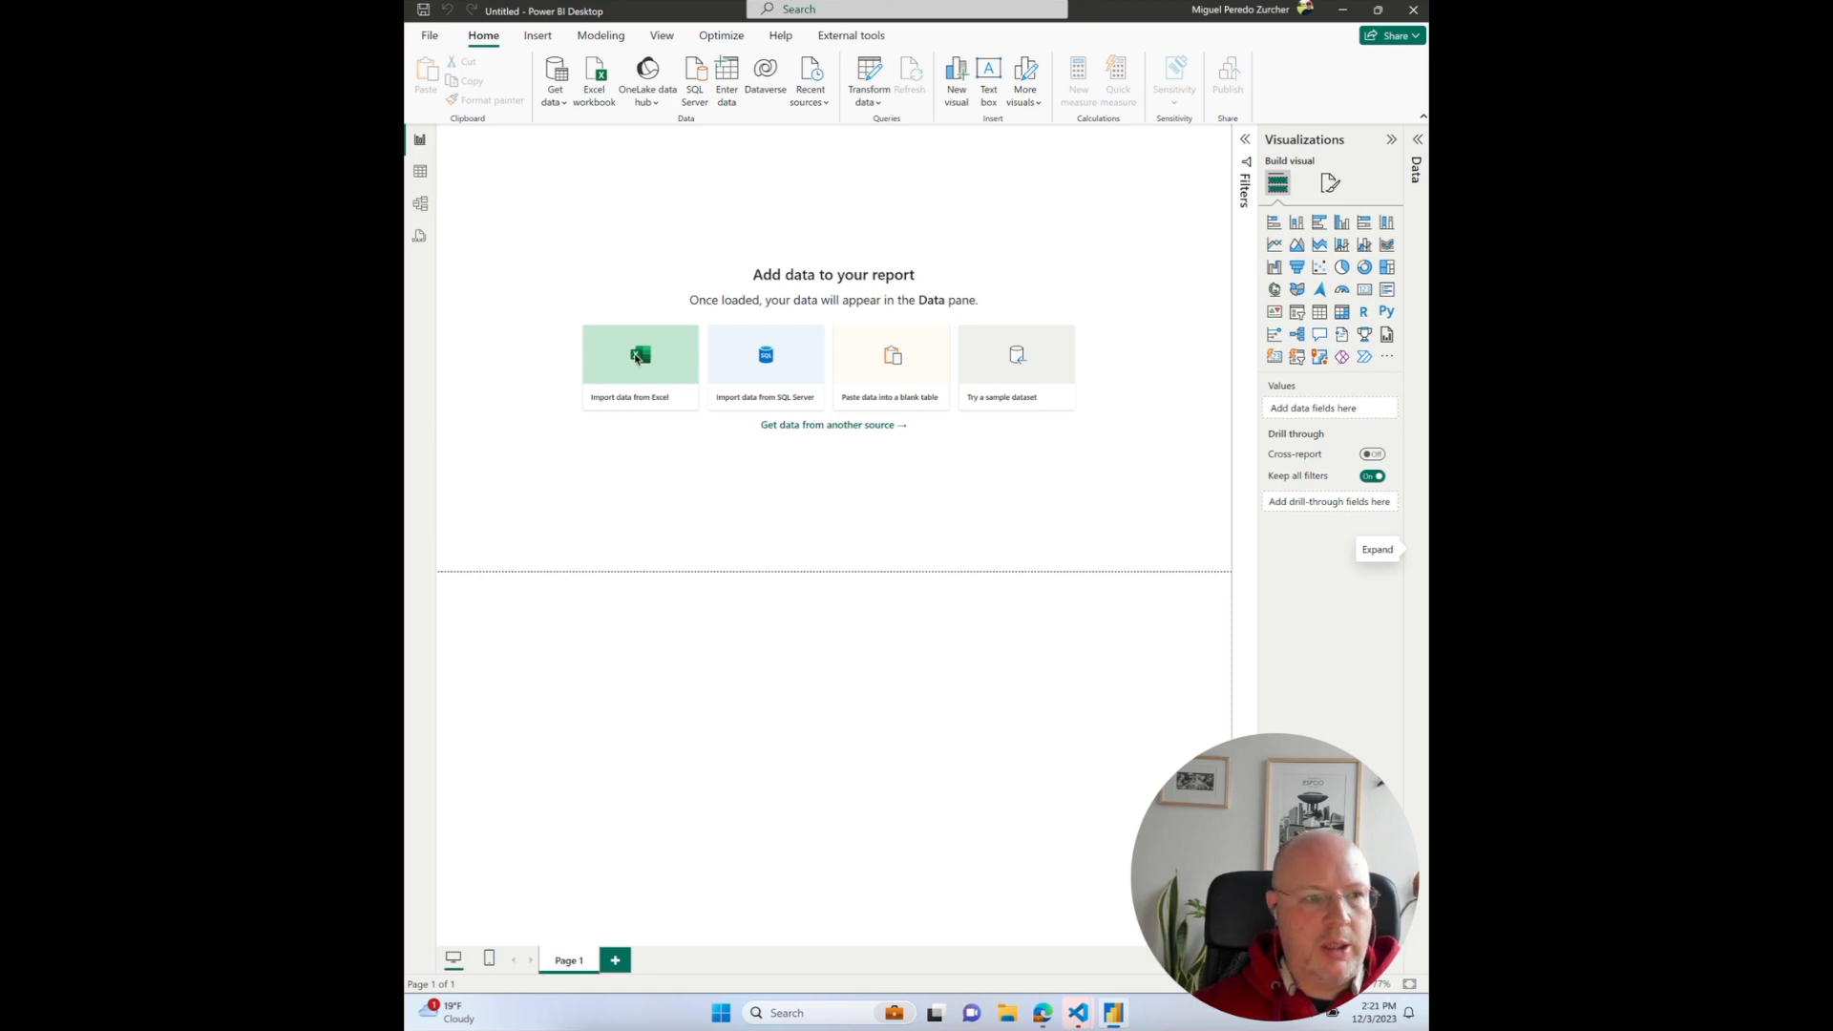
Review the preview features in the global options, including the Power BI Project (.pbip) save option.
{"action": "left_click", "coordinate": [429, 37]}
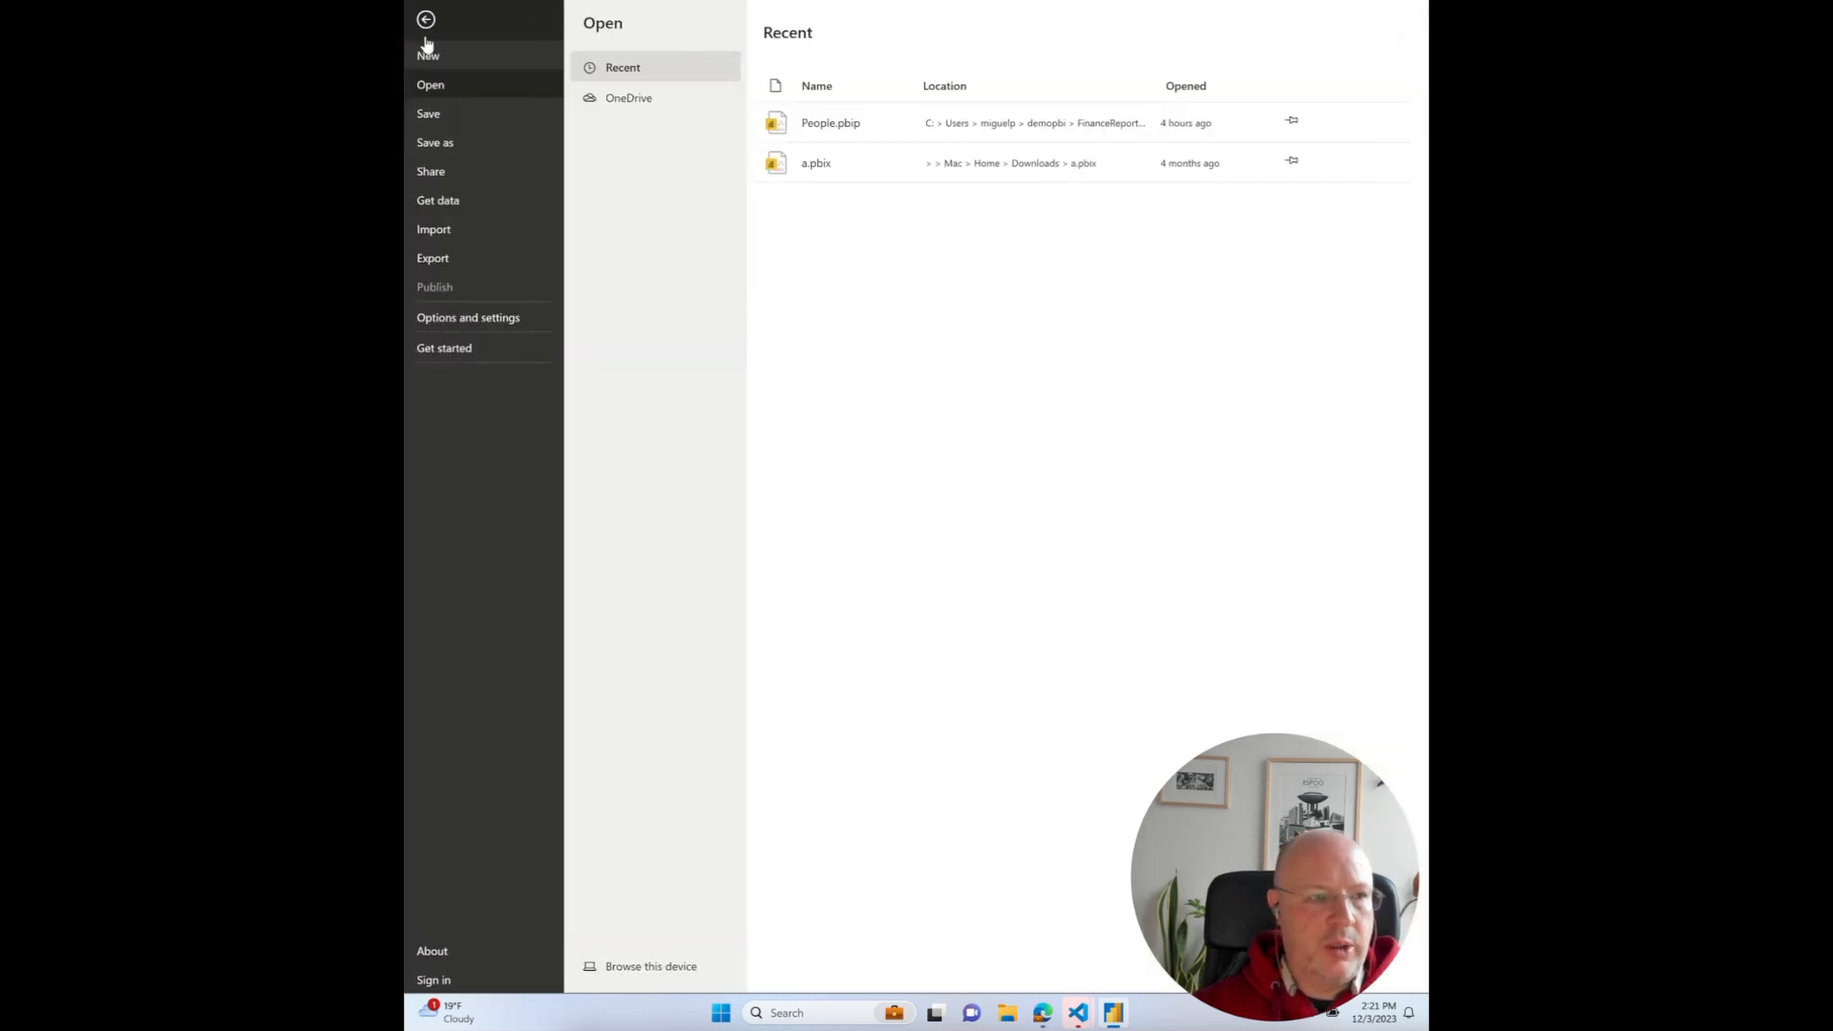
{"action": "left_click", "coordinate": [475, 332]}
{"action": "left_click", "coordinate": [686, 122]}
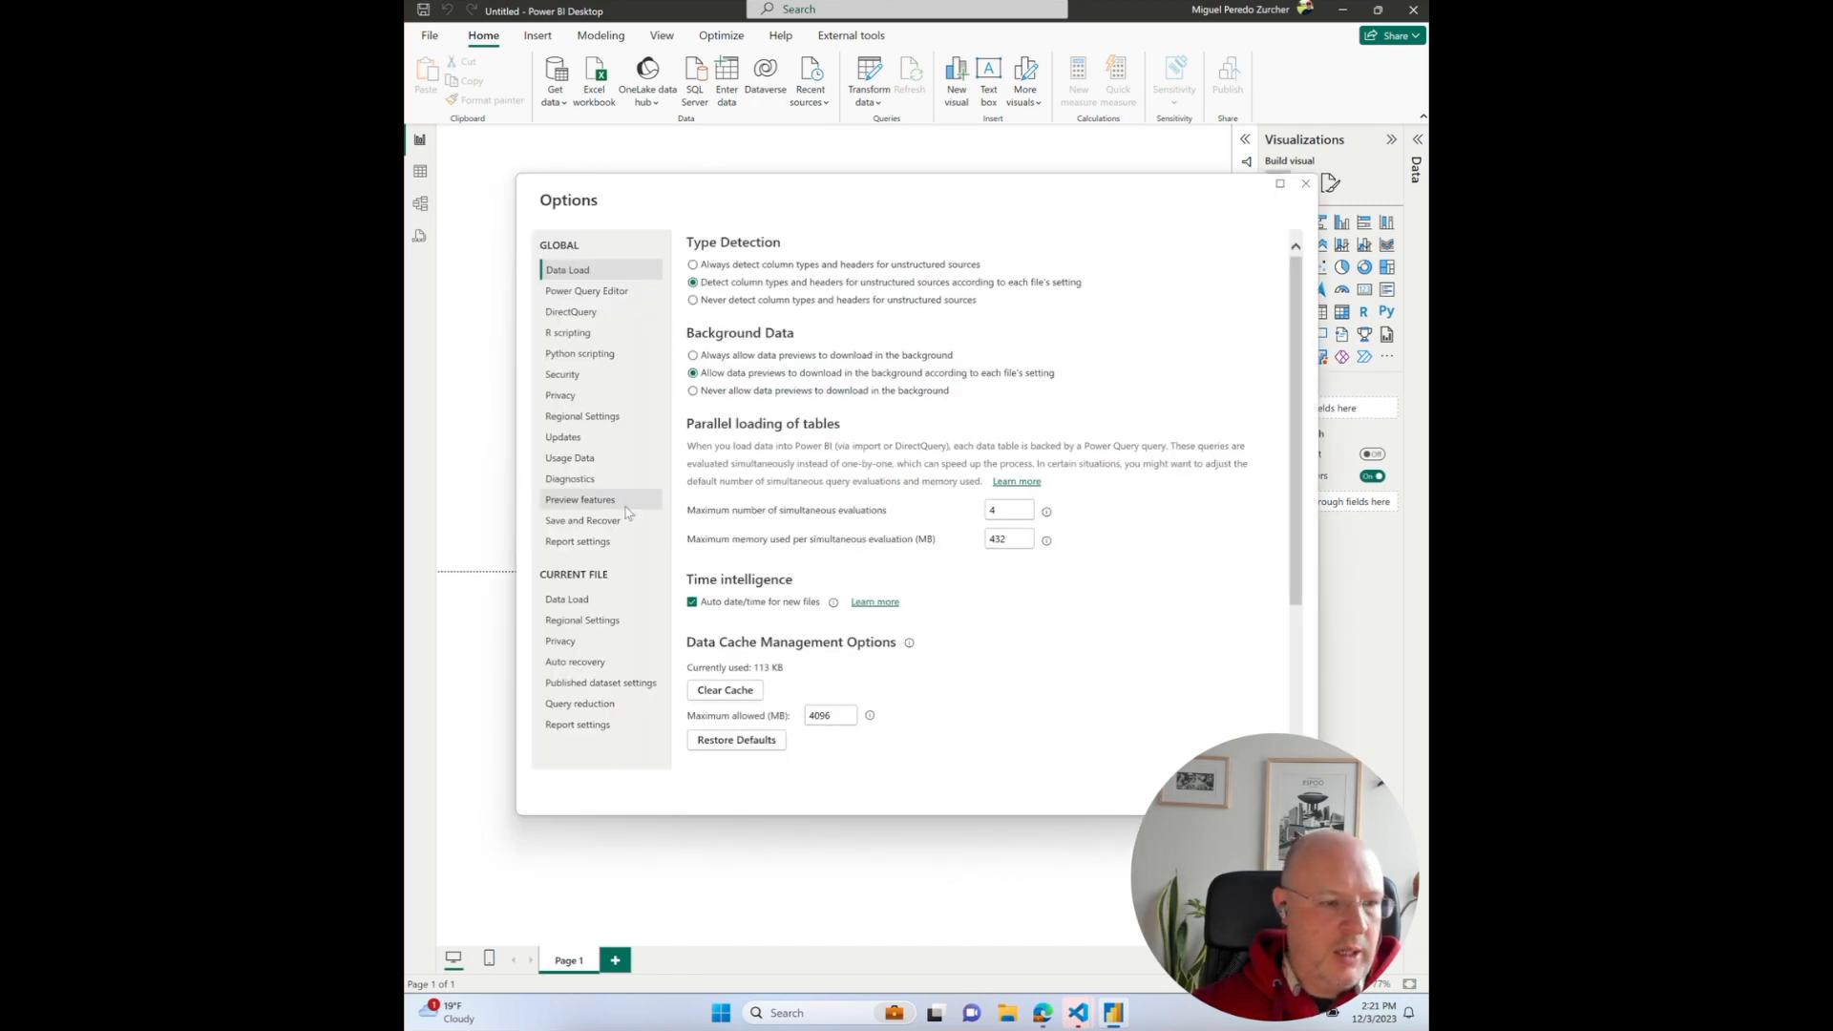
{"action": "left_click", "coordinate": [580, 499]}
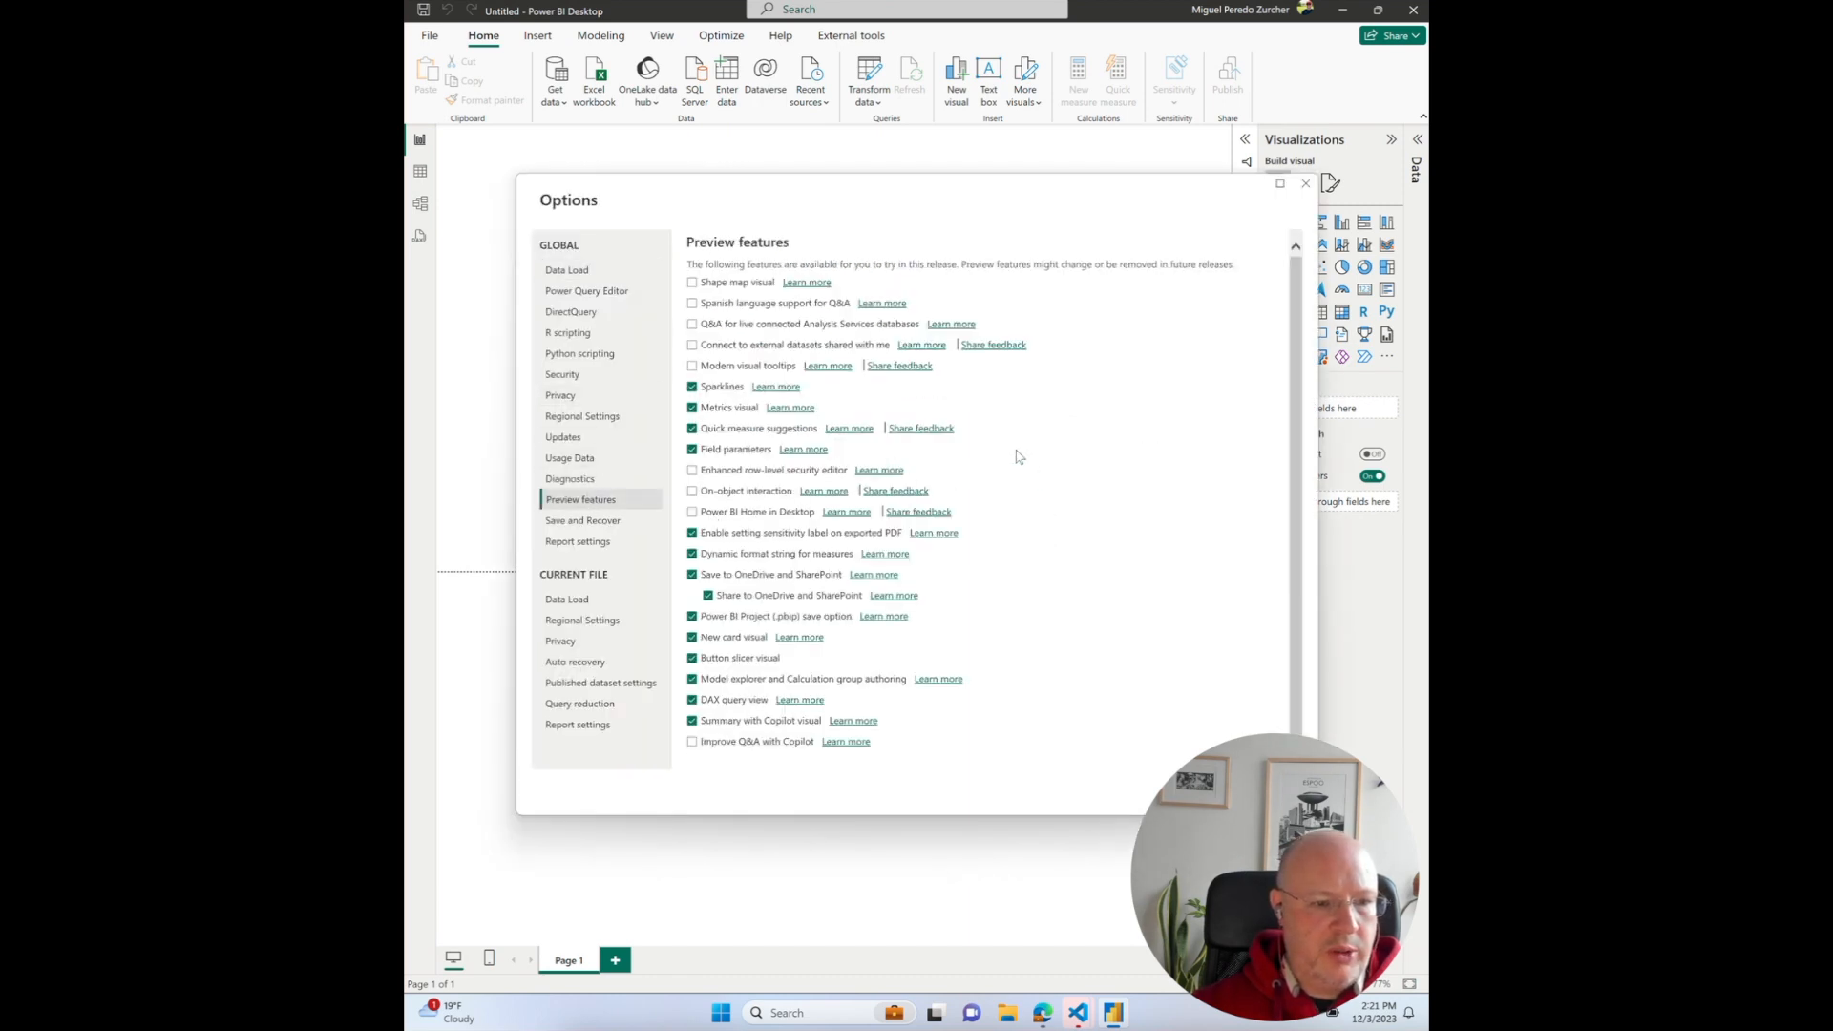
{"action": "scroll", "coordinate": [1019, 457], "scroll_direction": "down", "scroll_amount": 1}
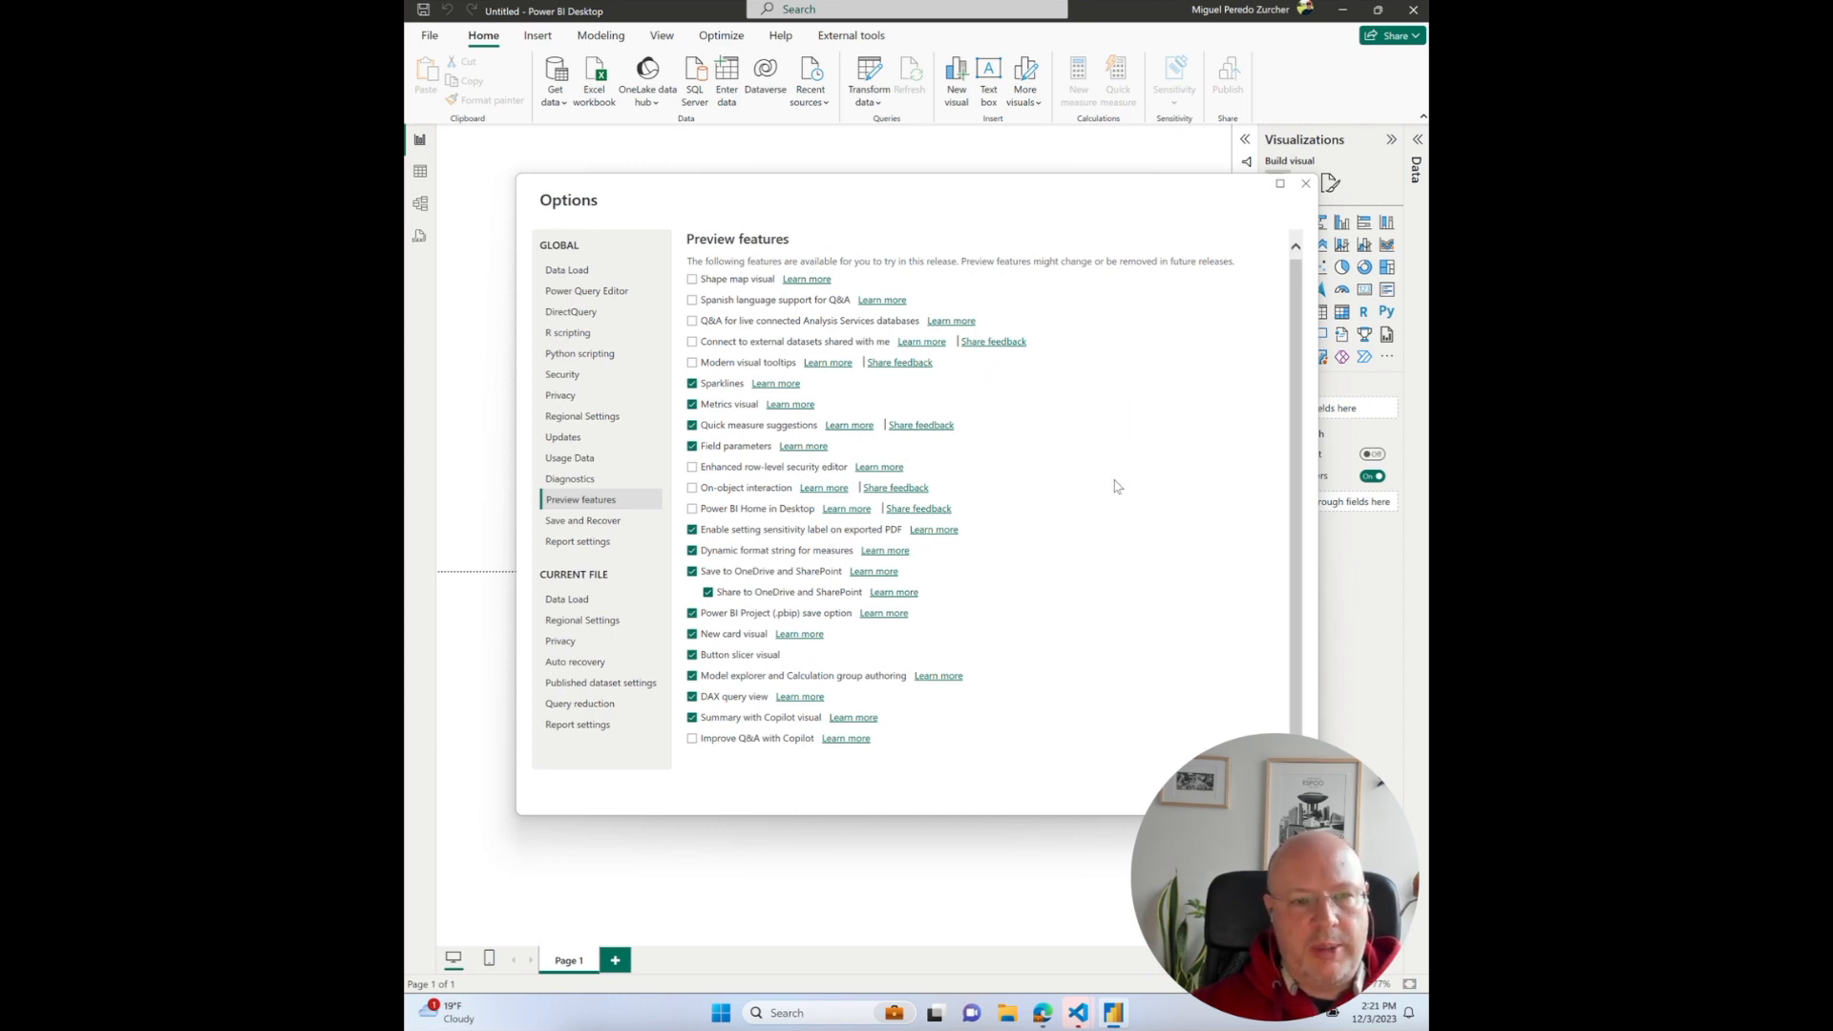
{"action": "left_click", "coordinate": [1307, 184]}
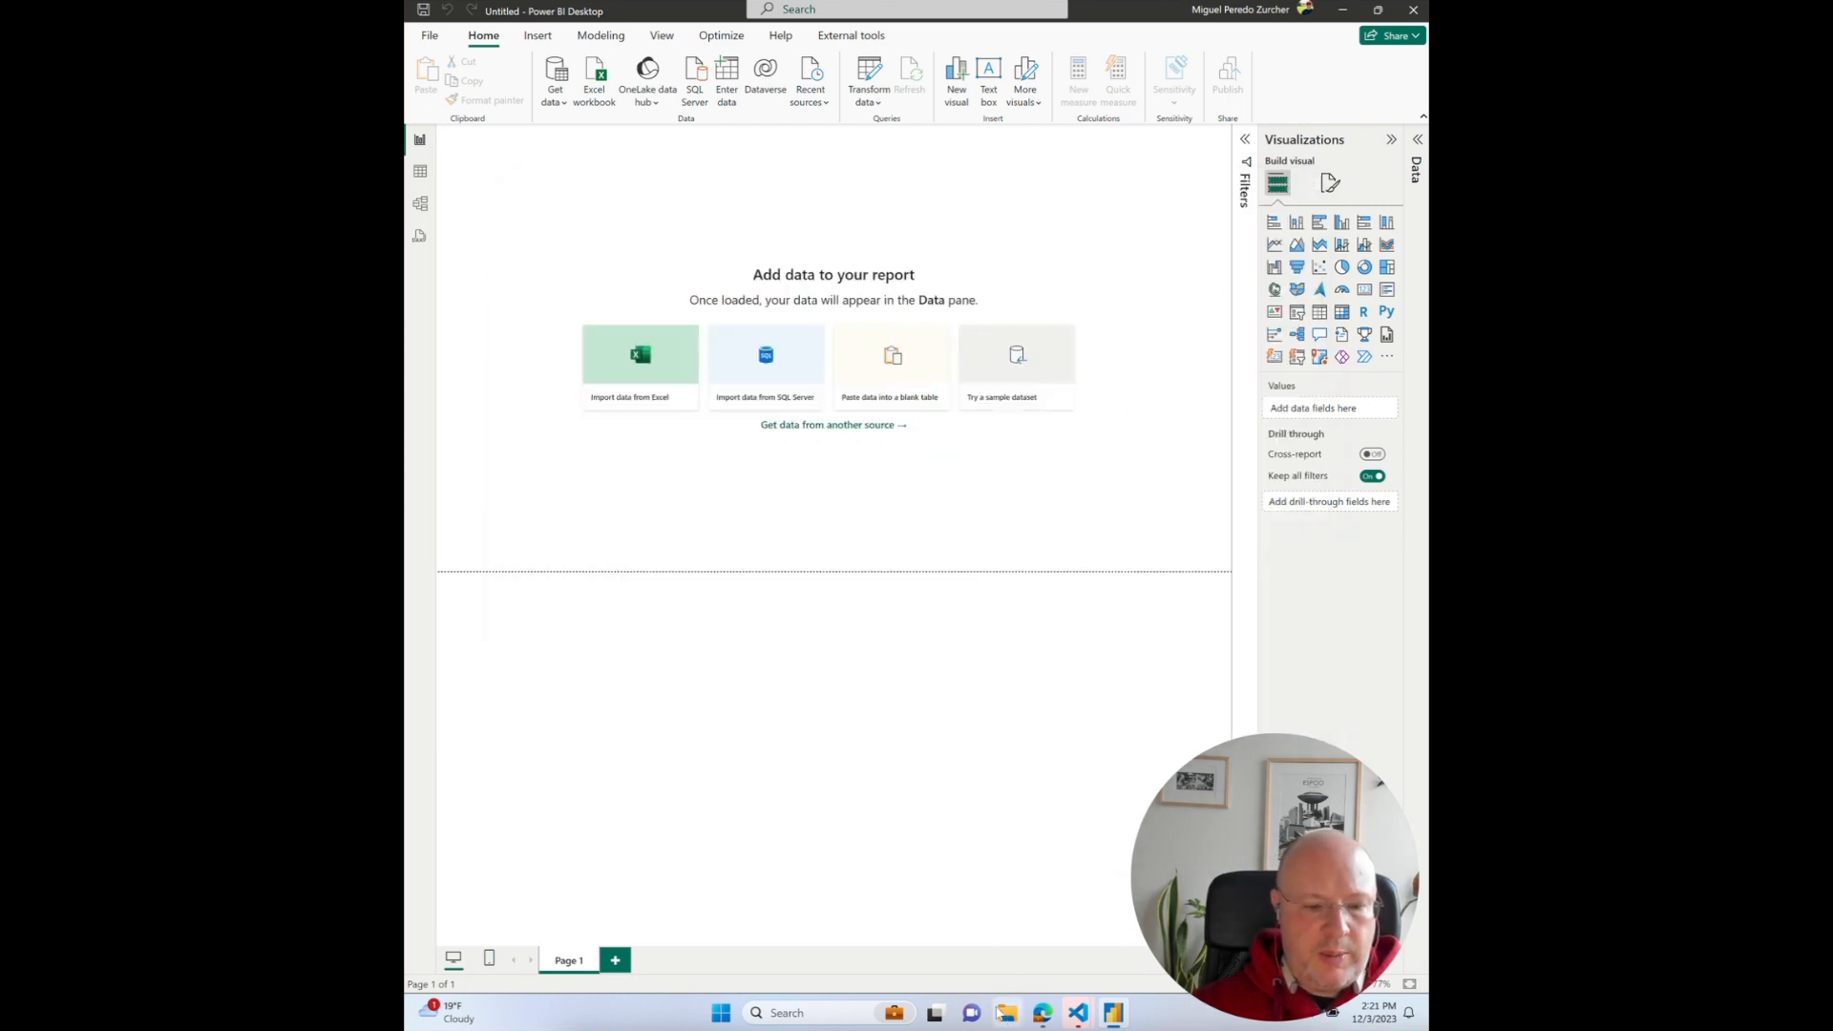
Switch to Azure DevOps in Edge, initialize the PowerBIDEMO repository with a README, and start cloning it in VS Code.
{"action": "left_click", "coordinate": [1042, 1013]}
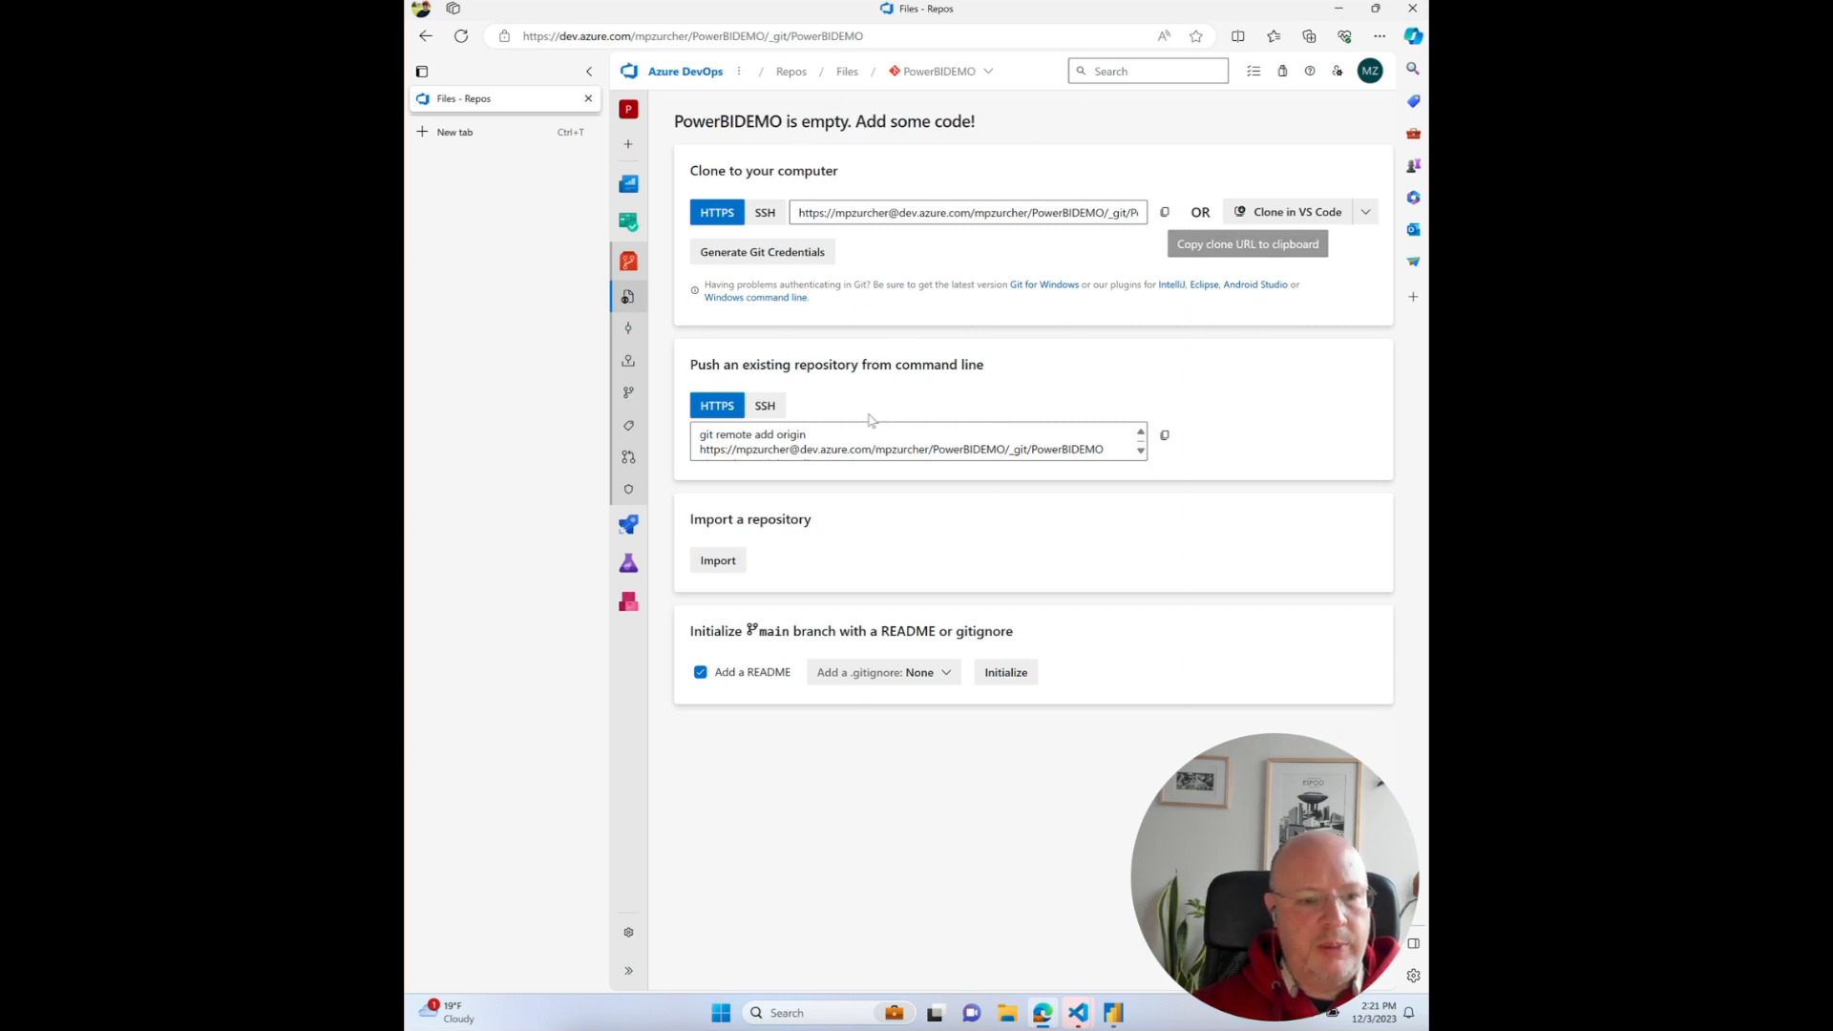
{"action": "left_click", "coordinate": [1005, 673]}
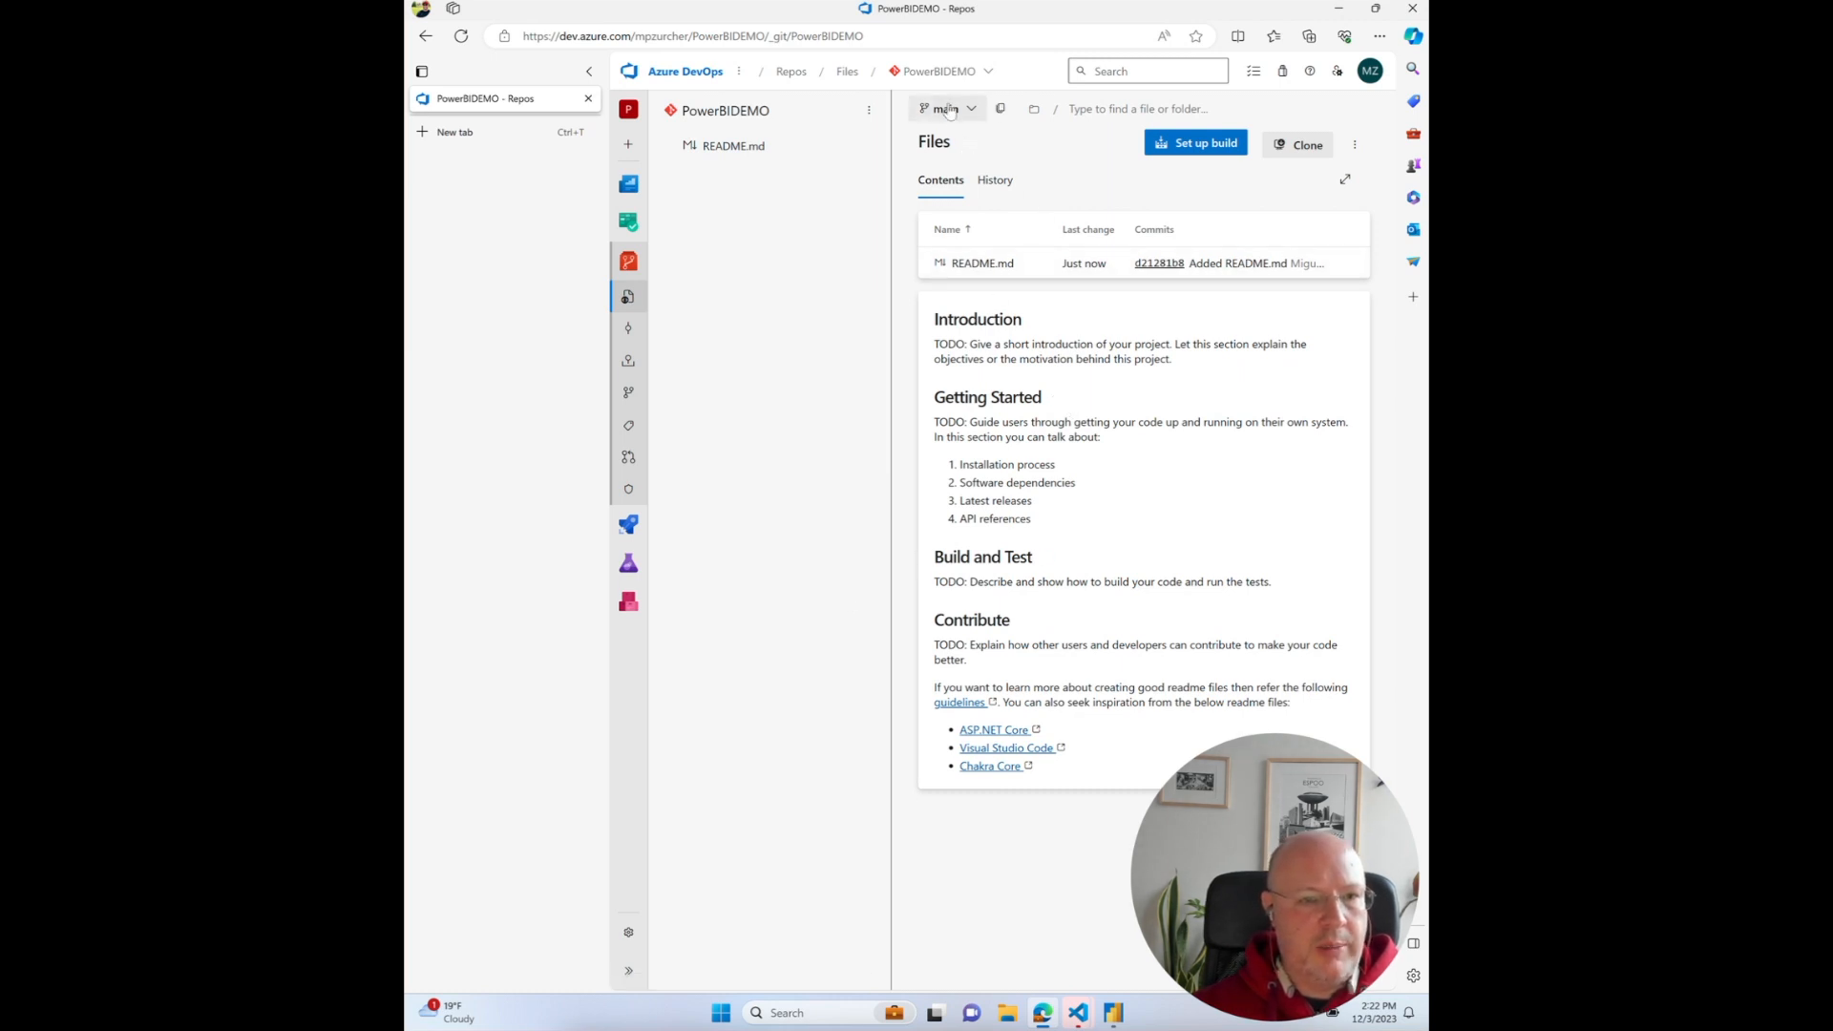
{"action": "left_click", "coordinate": [1301, 146]}
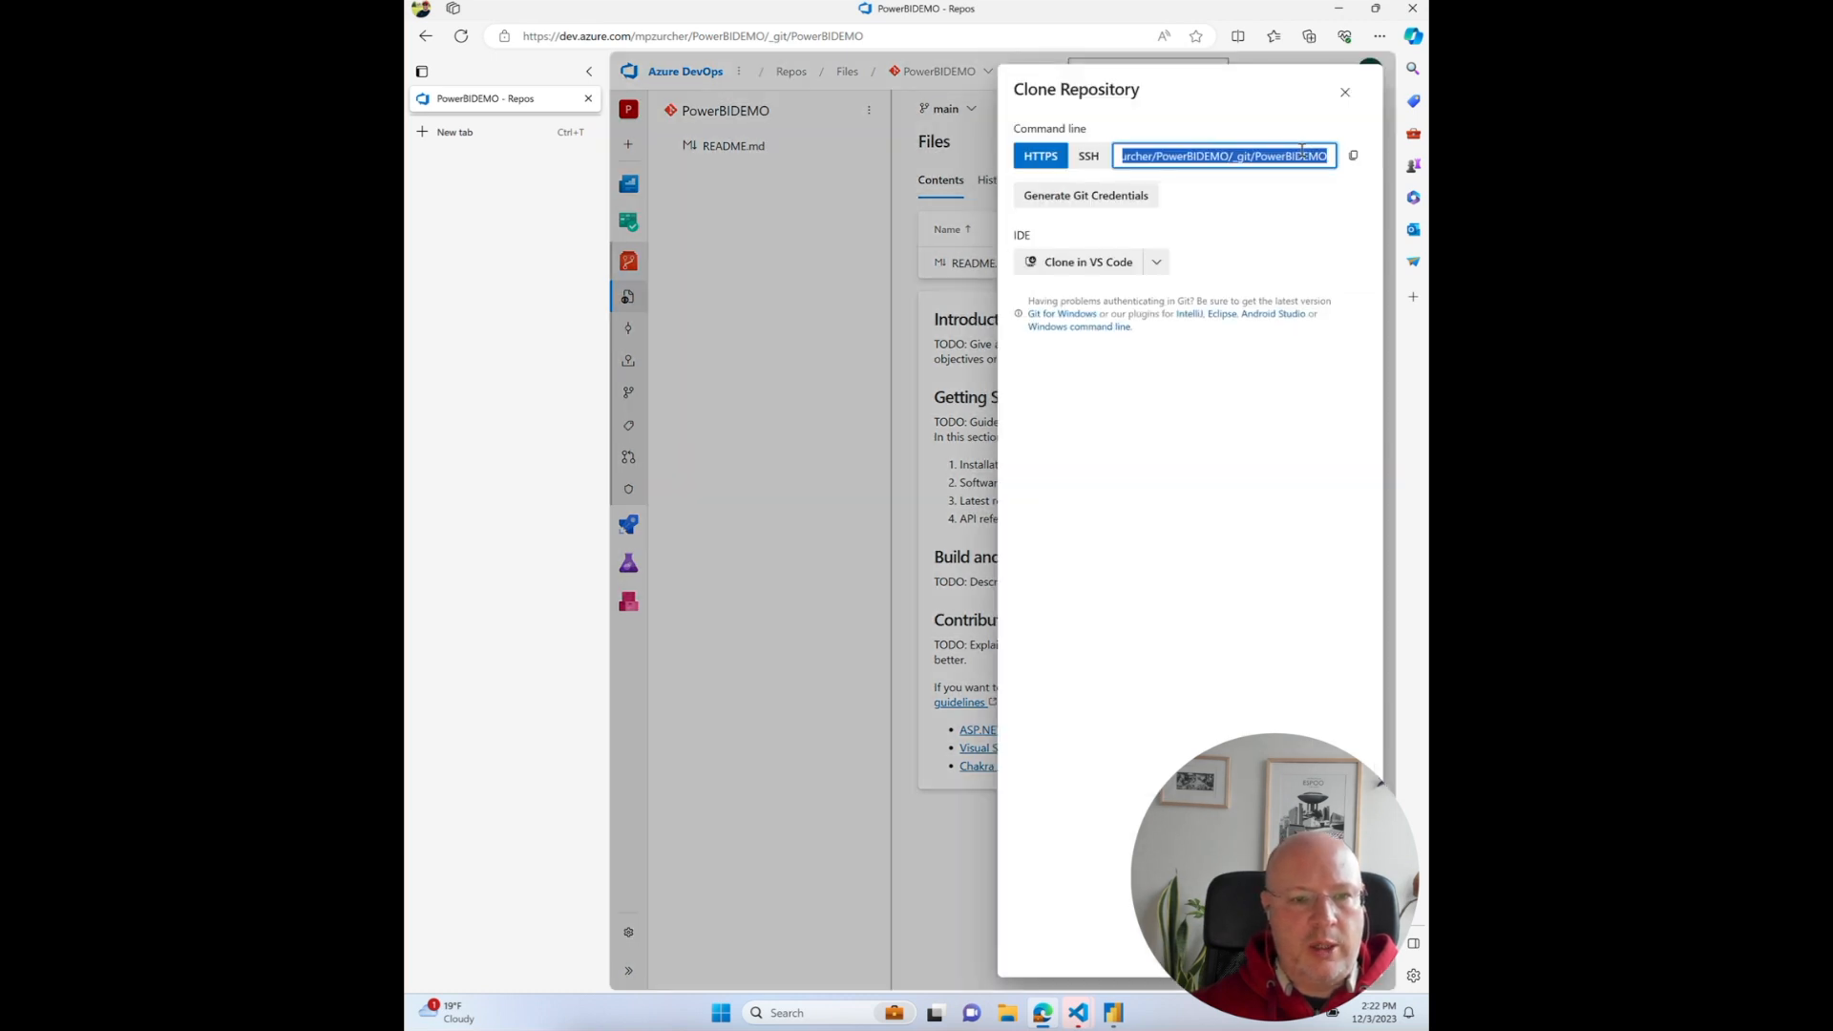
{"action": "left_click", "coordinate": [1106, 265]}
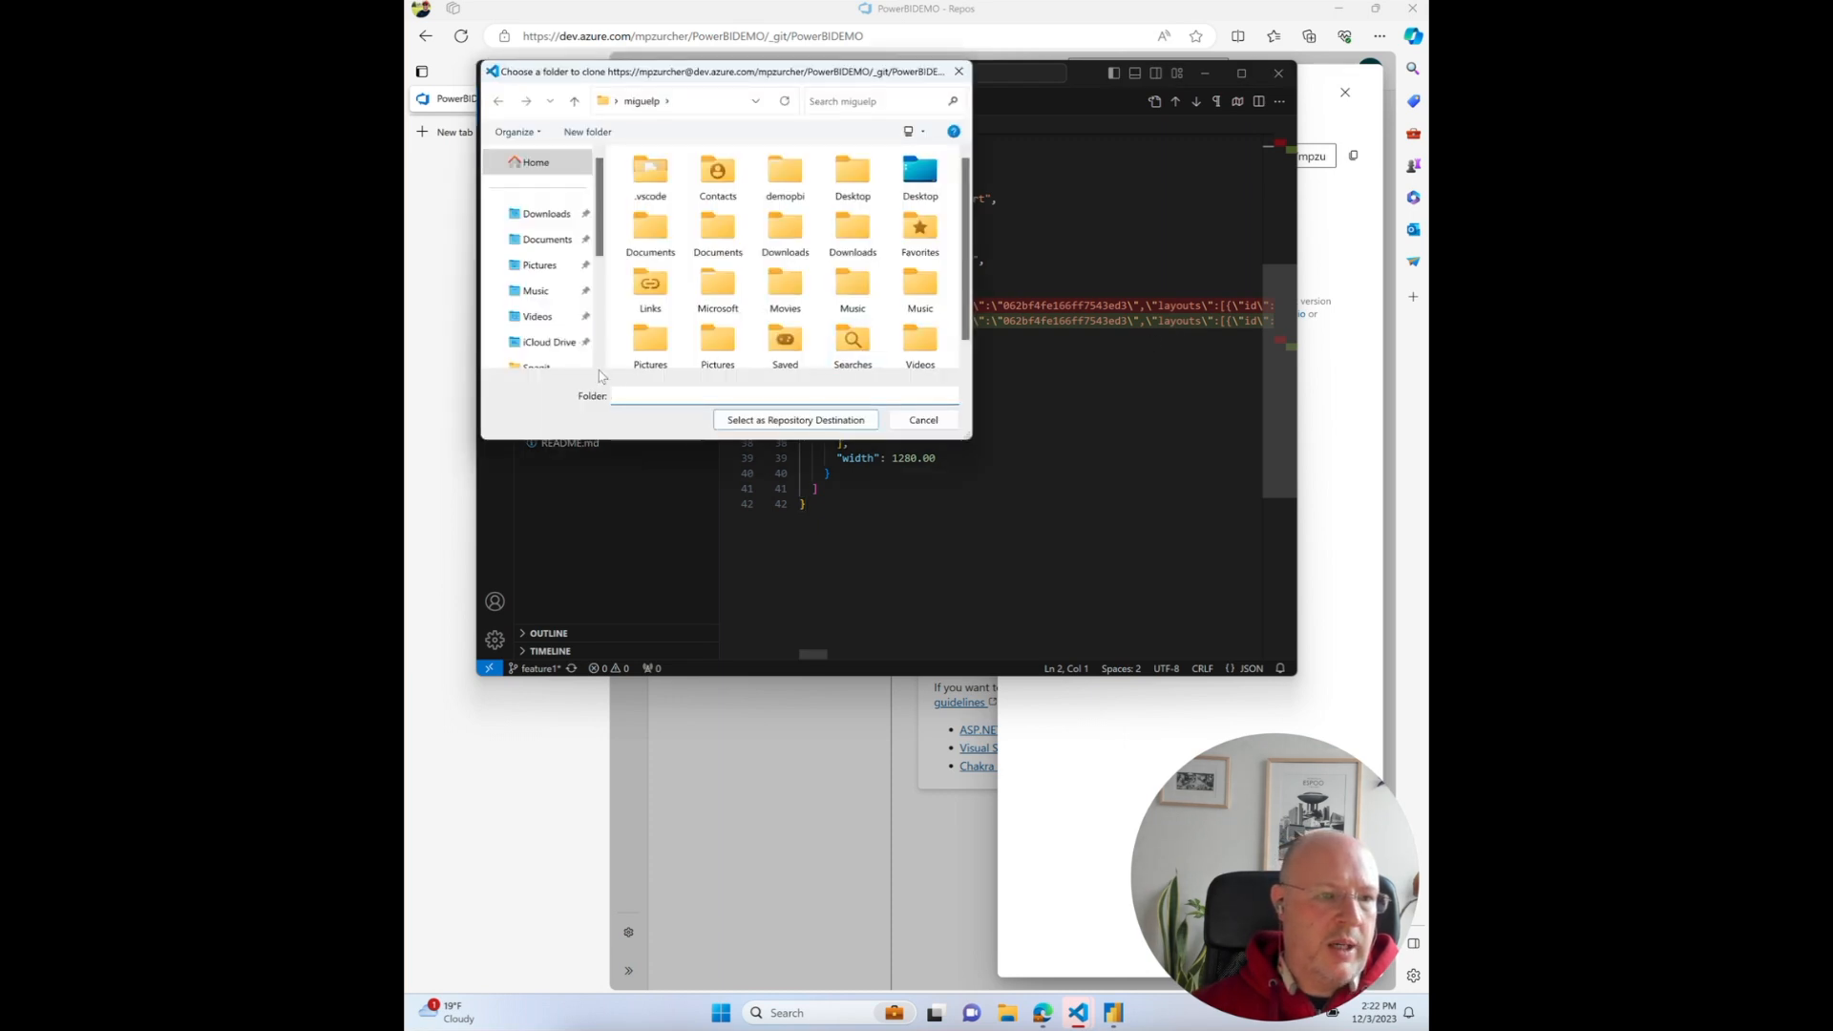
Create a folder named demopbicd in the user's home folder and choose it as the repository destination.
{"action": "scroll", "coordinate": [783, 330], "scroll_direction": "down", "scroll_amount": 1}
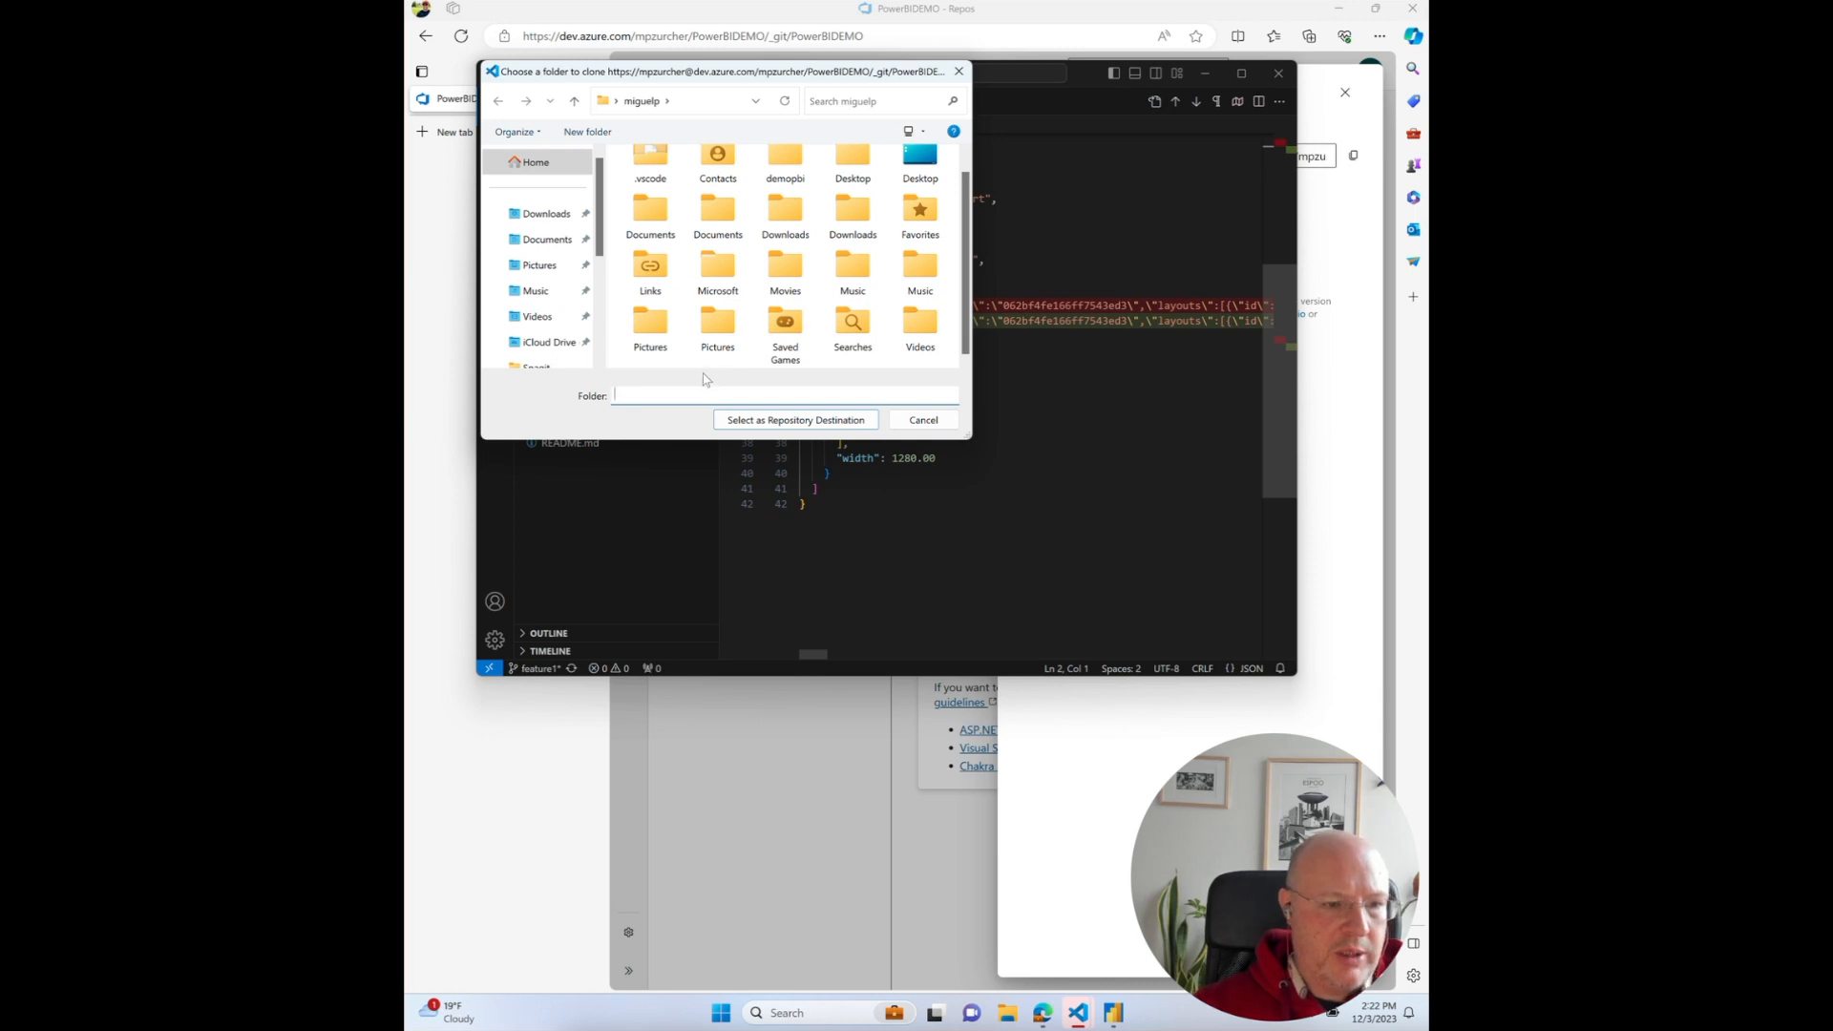
{"action": "scroll", "coordinate": [823, 332], "scroll_direction": "up", "scroll_amount": 1}
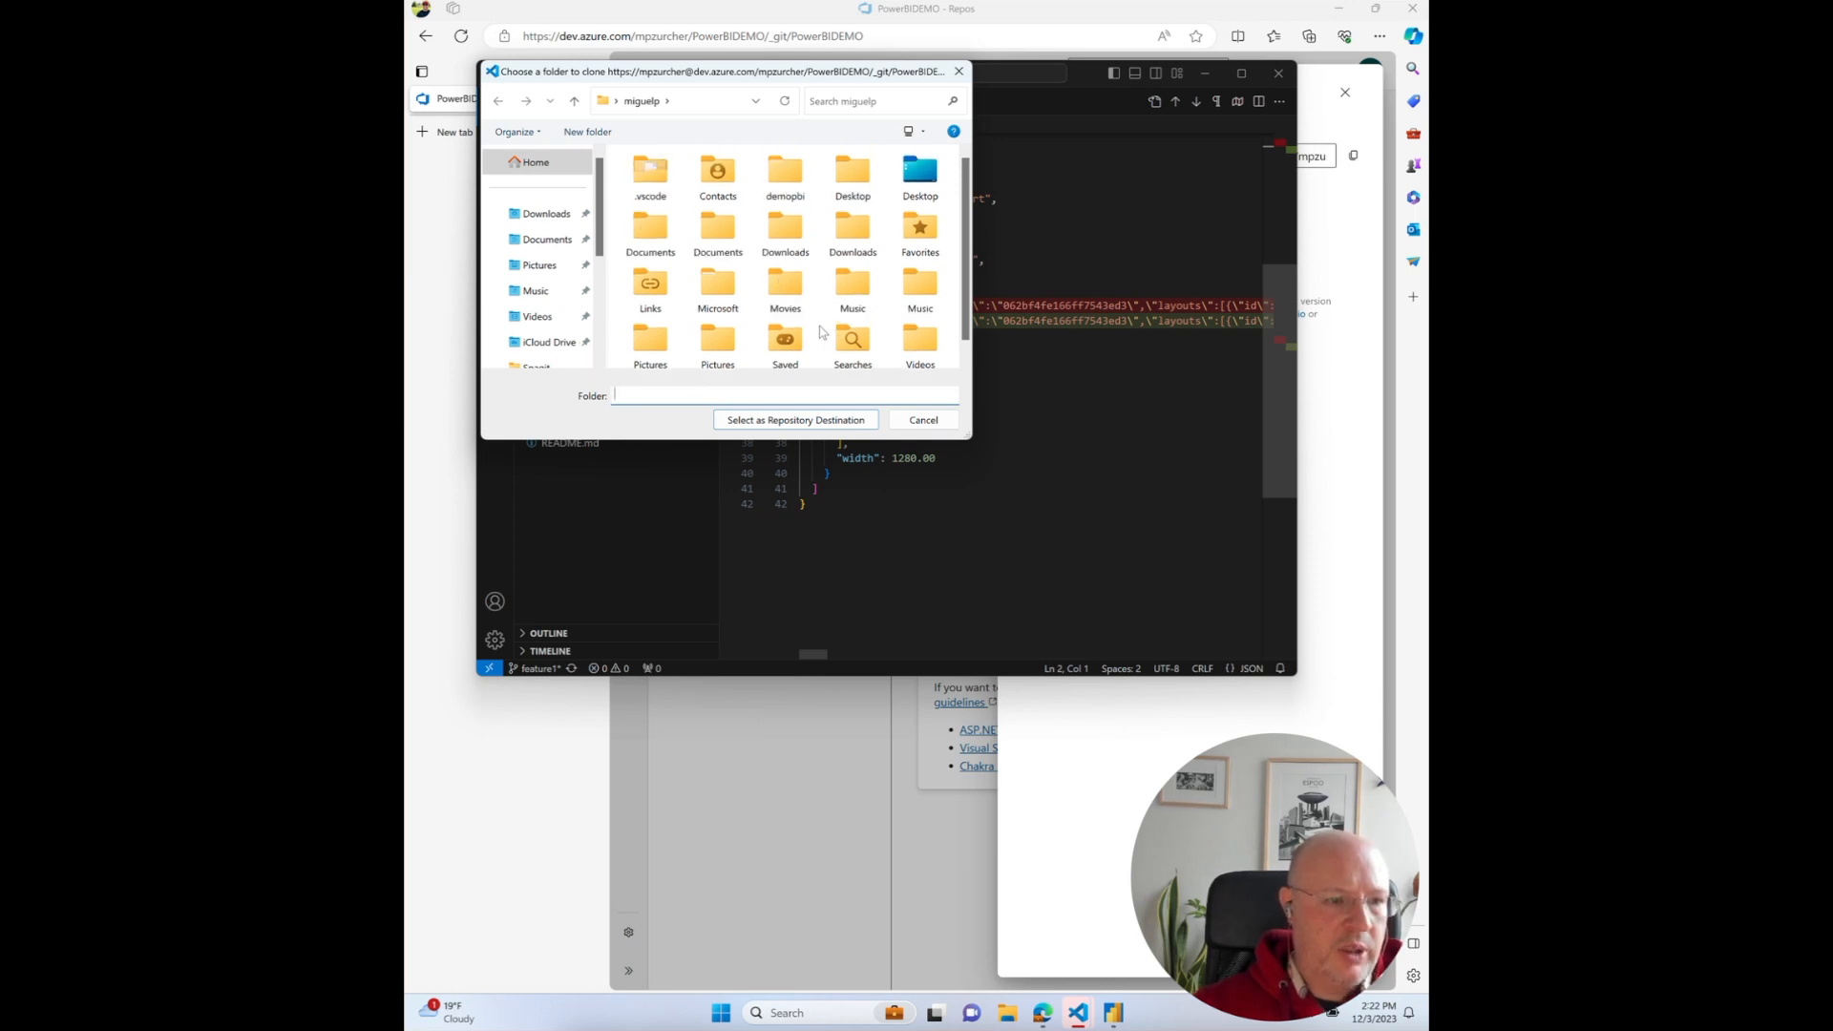
{"action": "scroll", "coordinate": [823, 332], "scroll_direction": "down", "scroll_amount": 1}
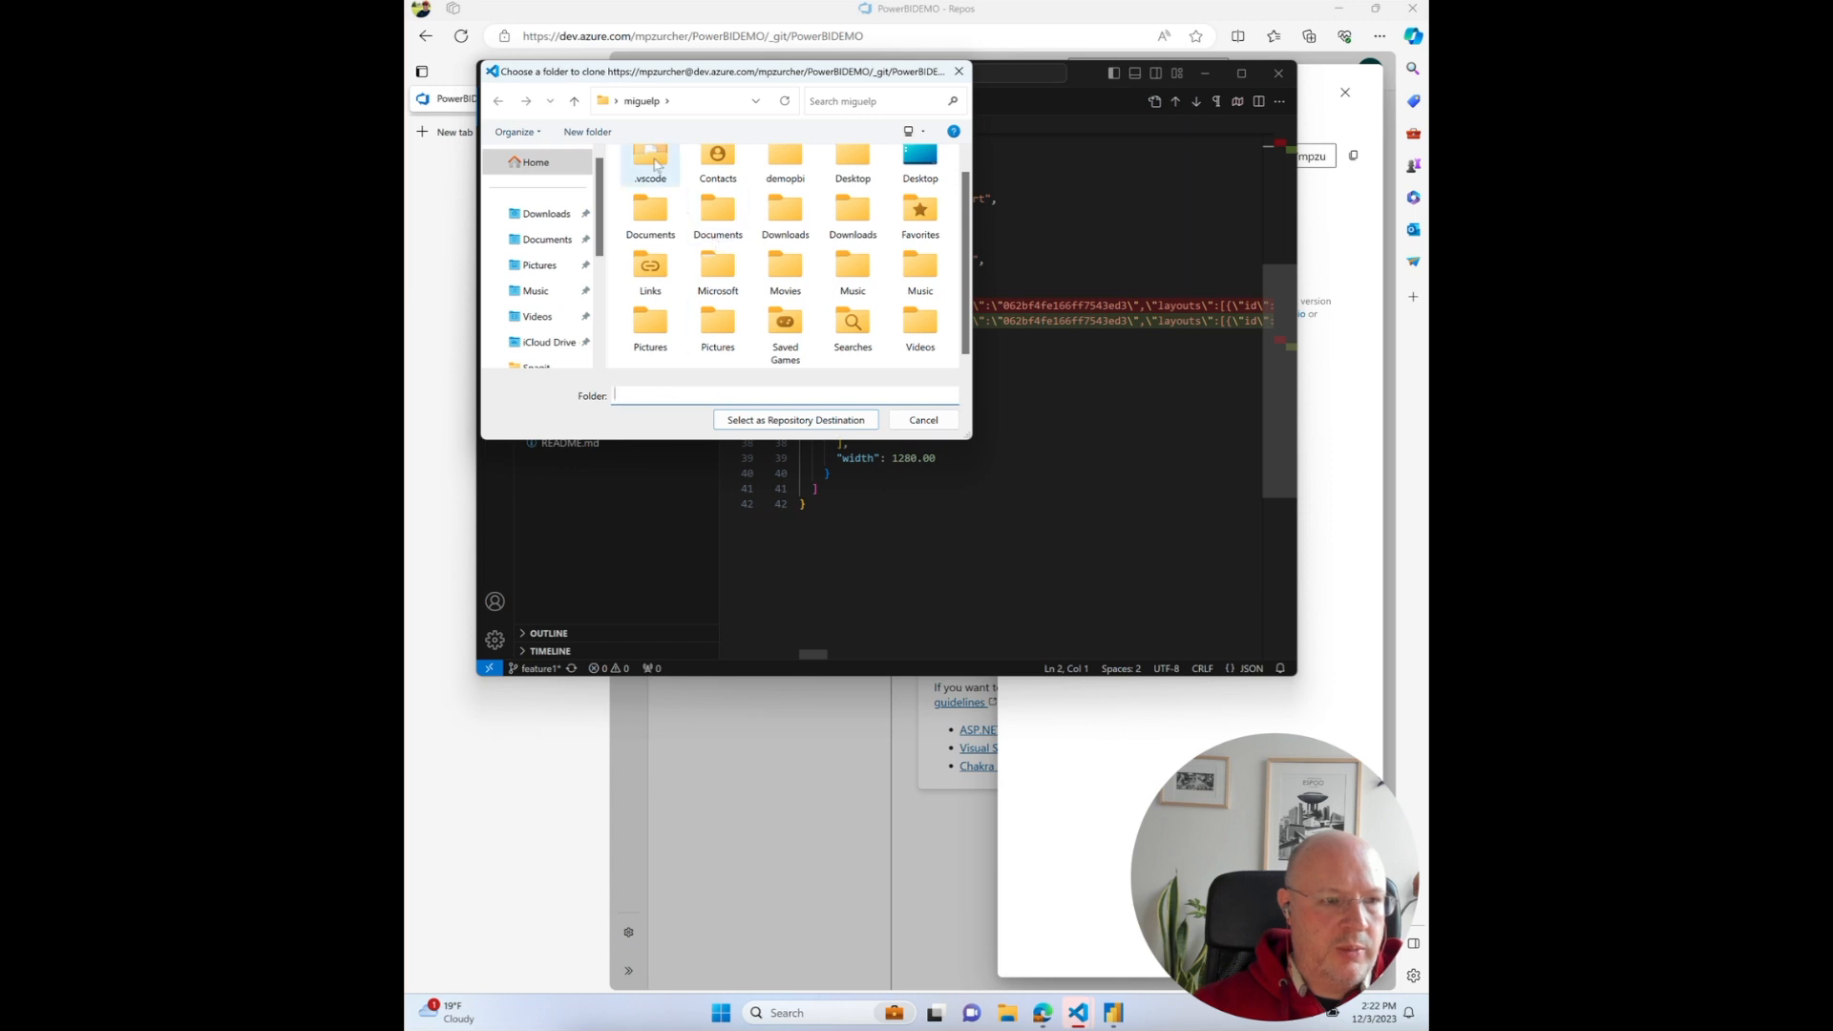
{"action": "left_click", "coordinate": [594, 134]}
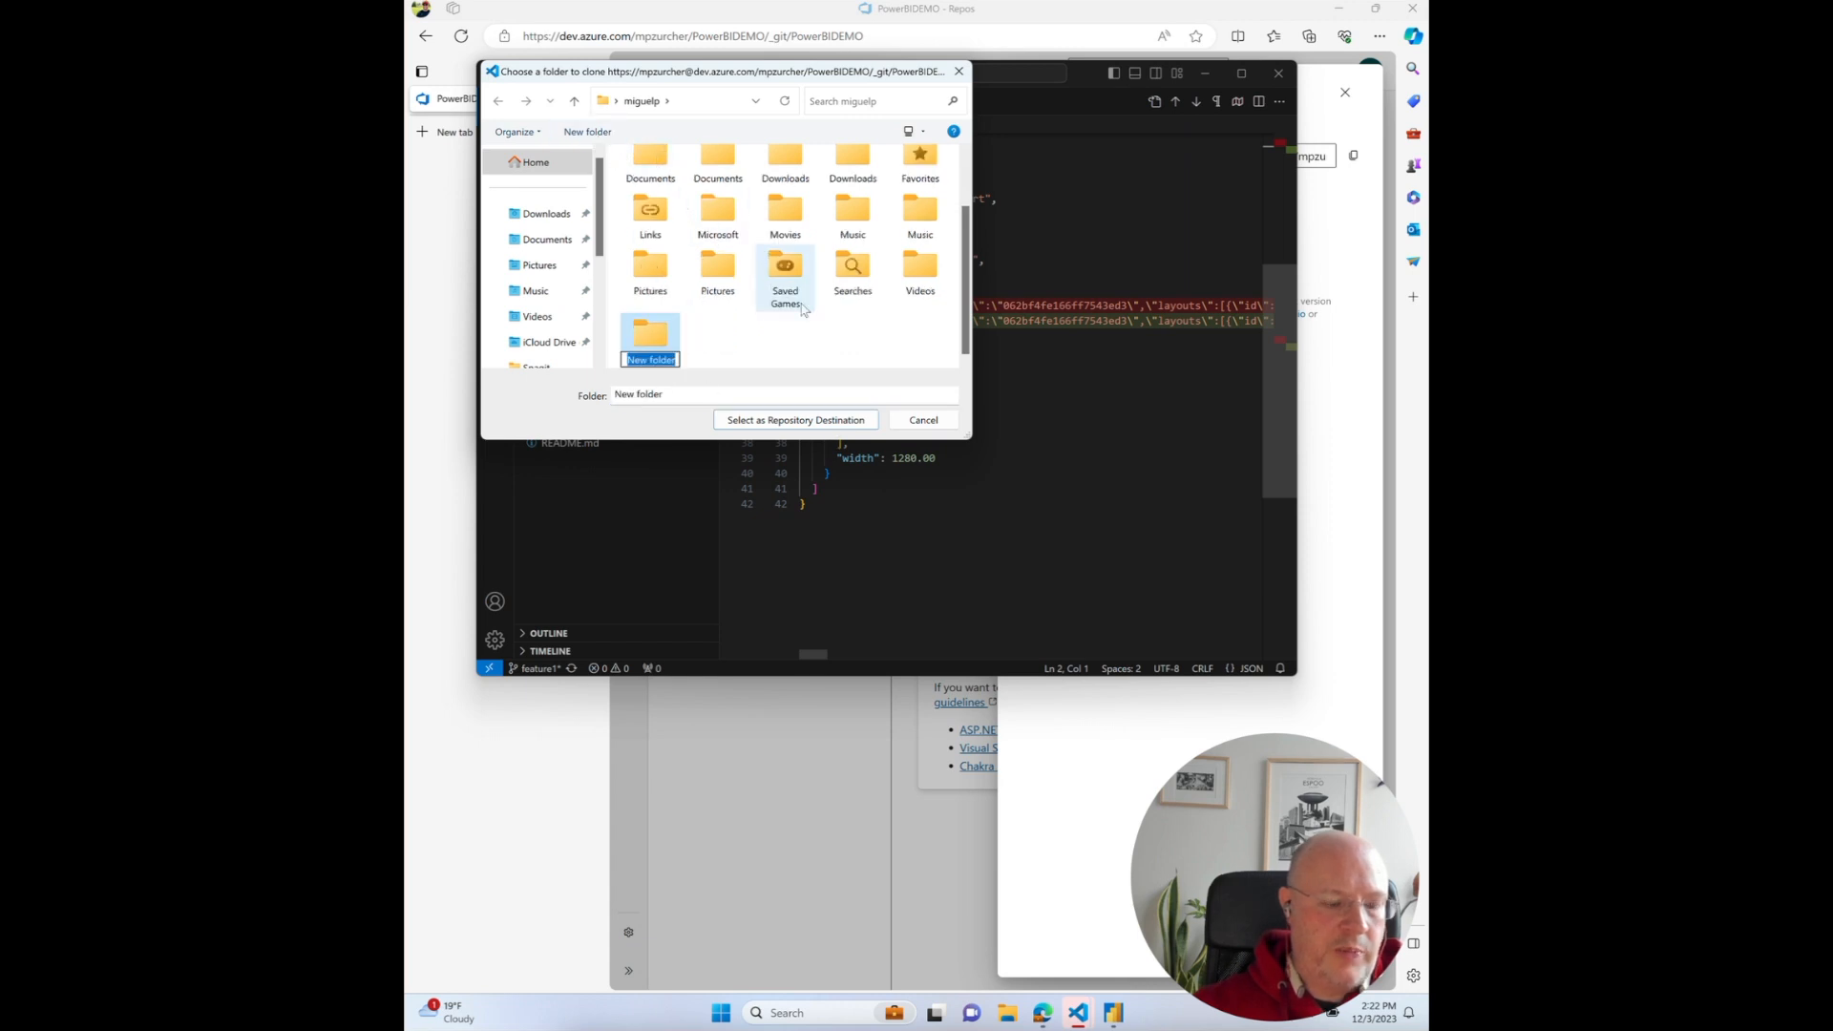
{"action": "type", "text": "demop"}
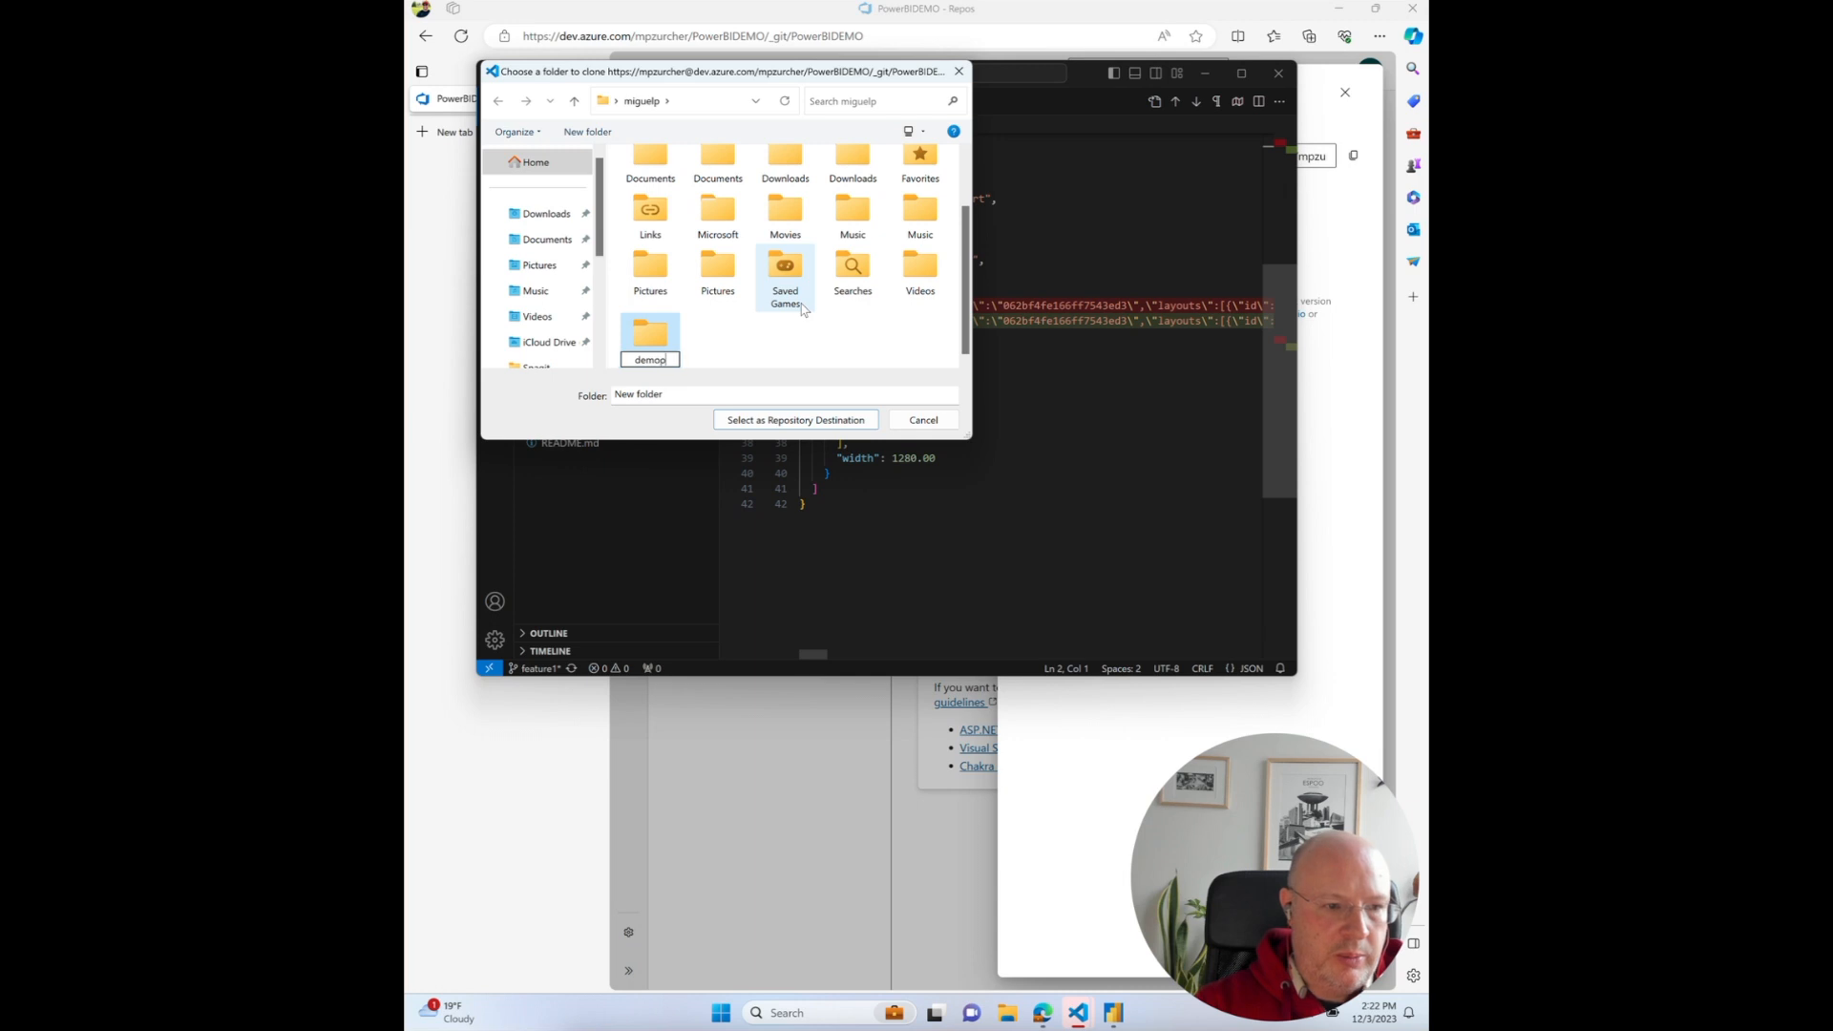
{"action": "type", "text": "bicd"}
{"action": "key", "text": "Return"}
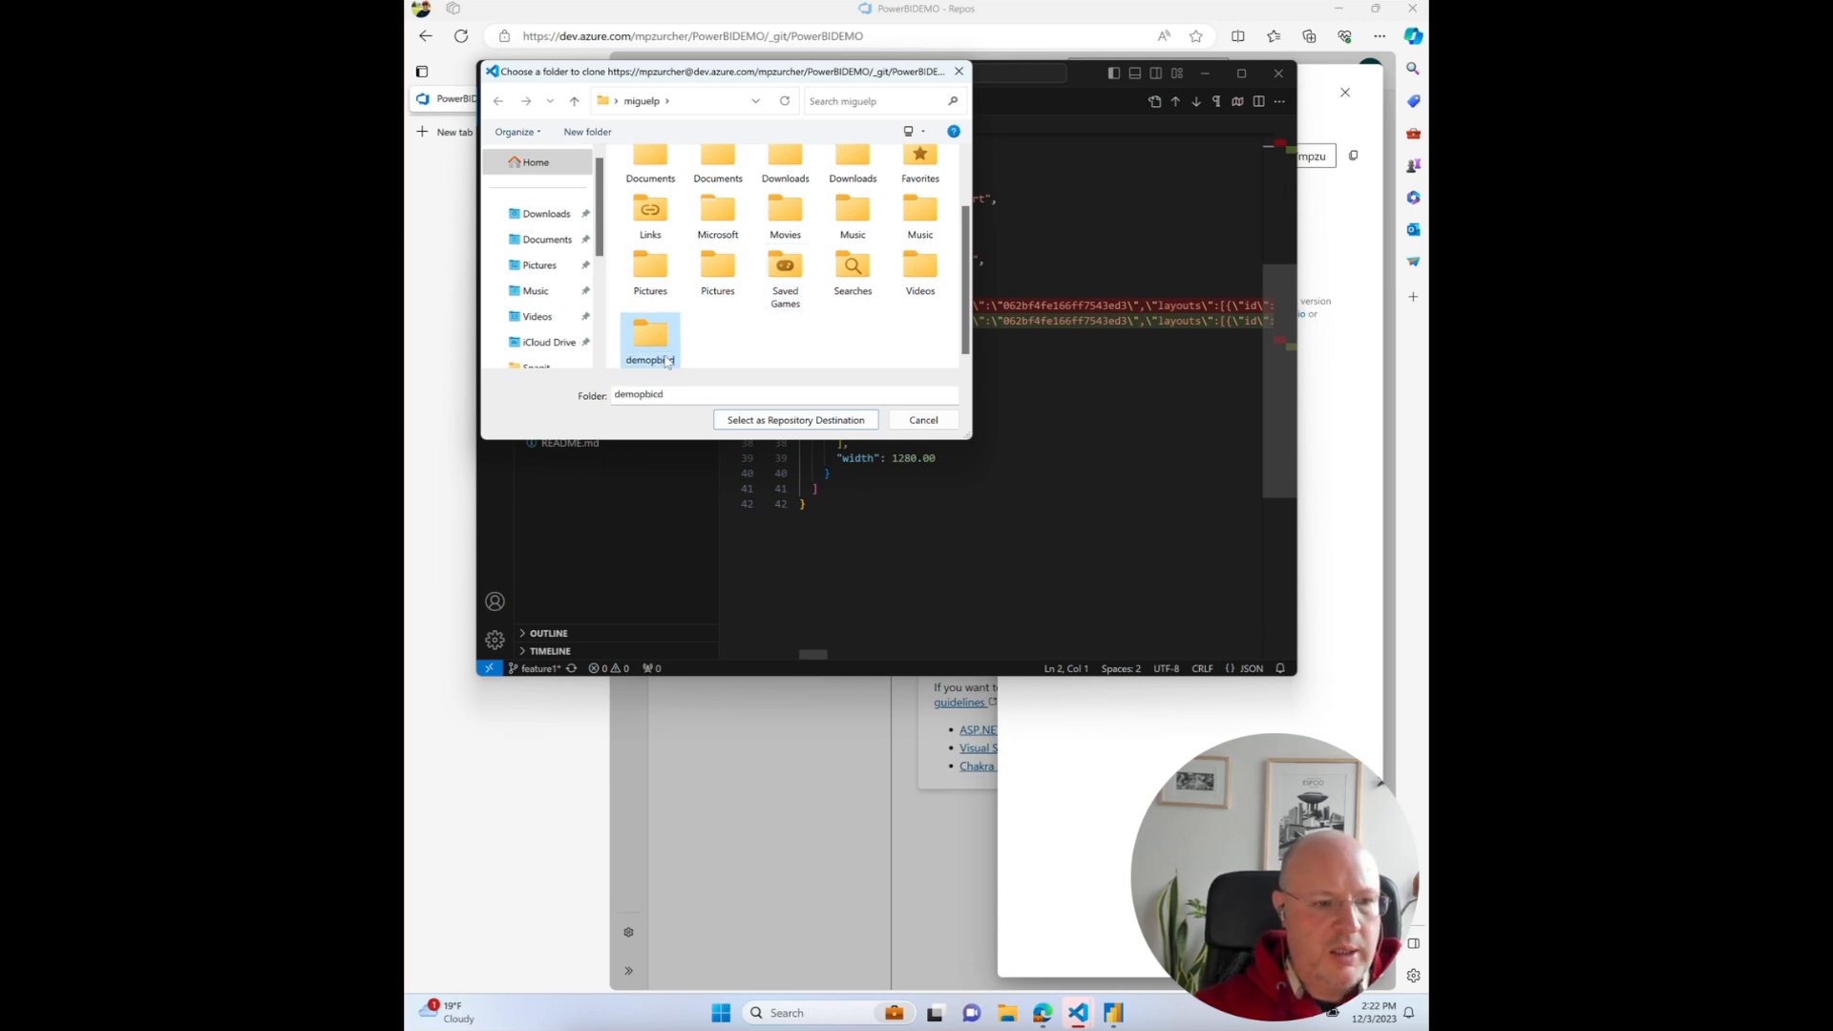
{"action": "left_click", "coordinate": [821, 420]}
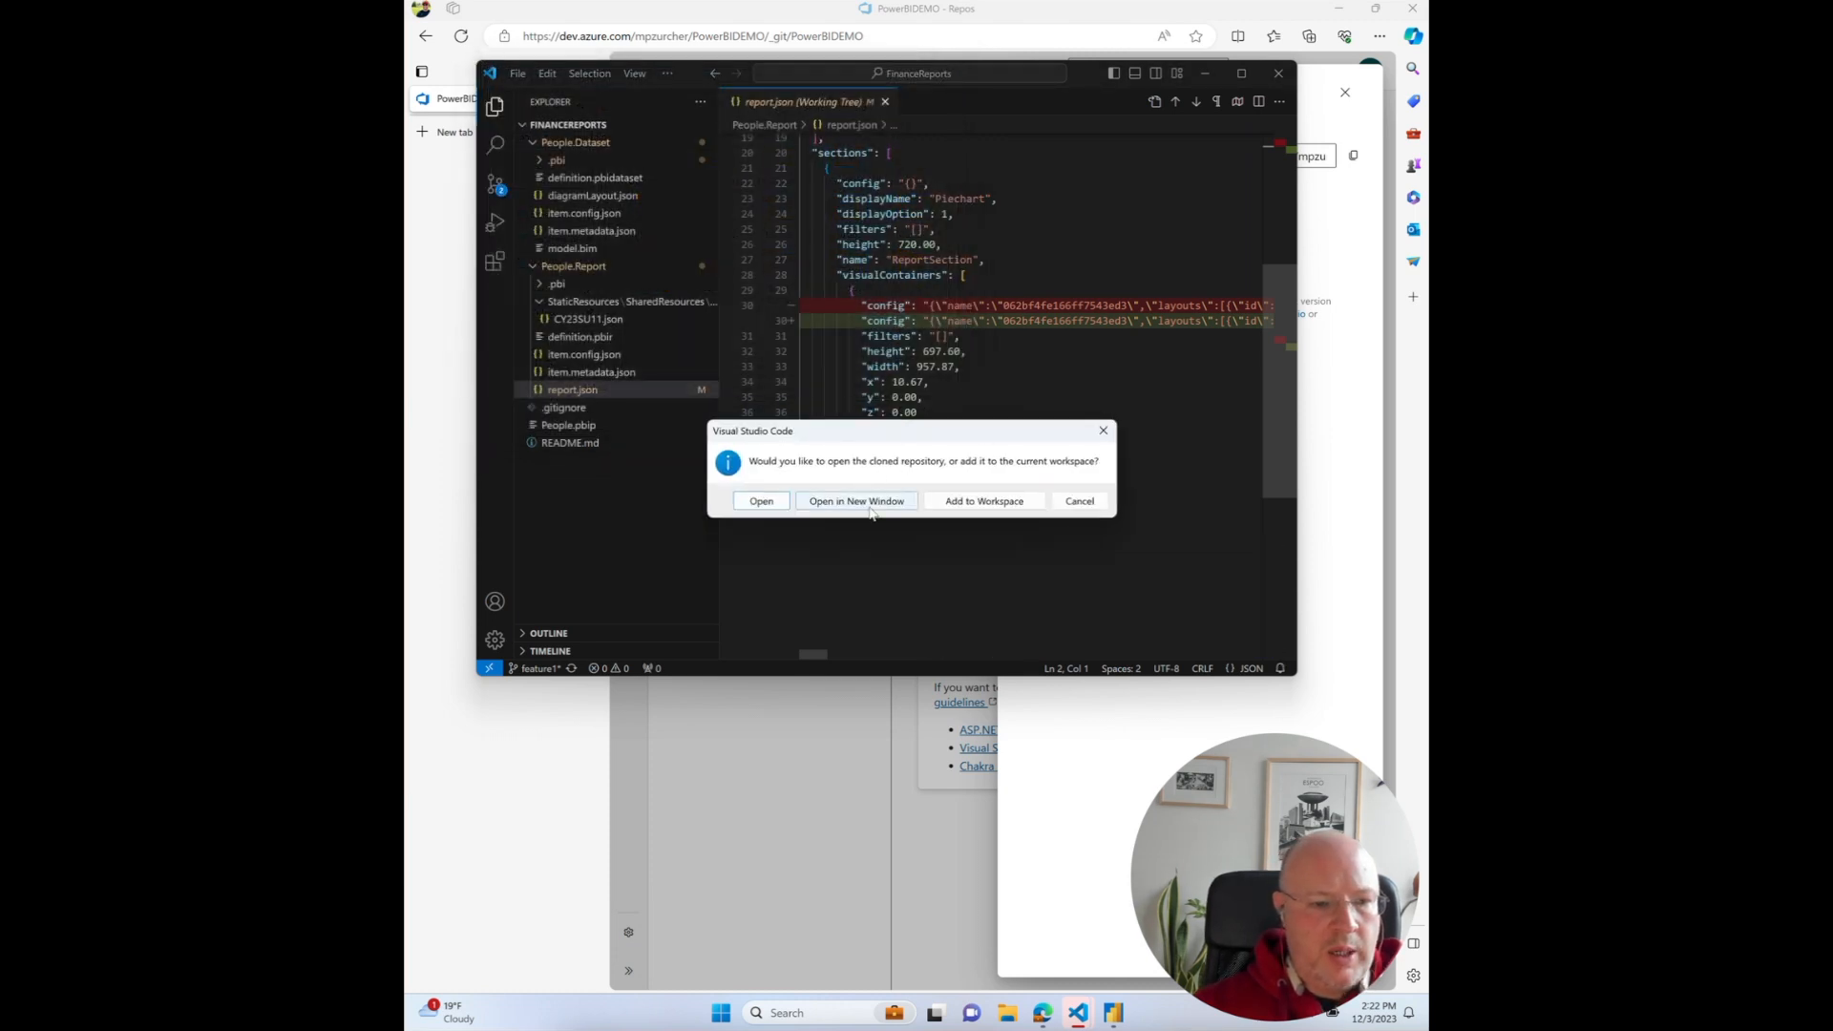
Open the cloned repository in its own maximized window, trusting the folder's authors, and close the old FinanceReports window.
{"action": "left_click", "coordinate": [873, 503]}
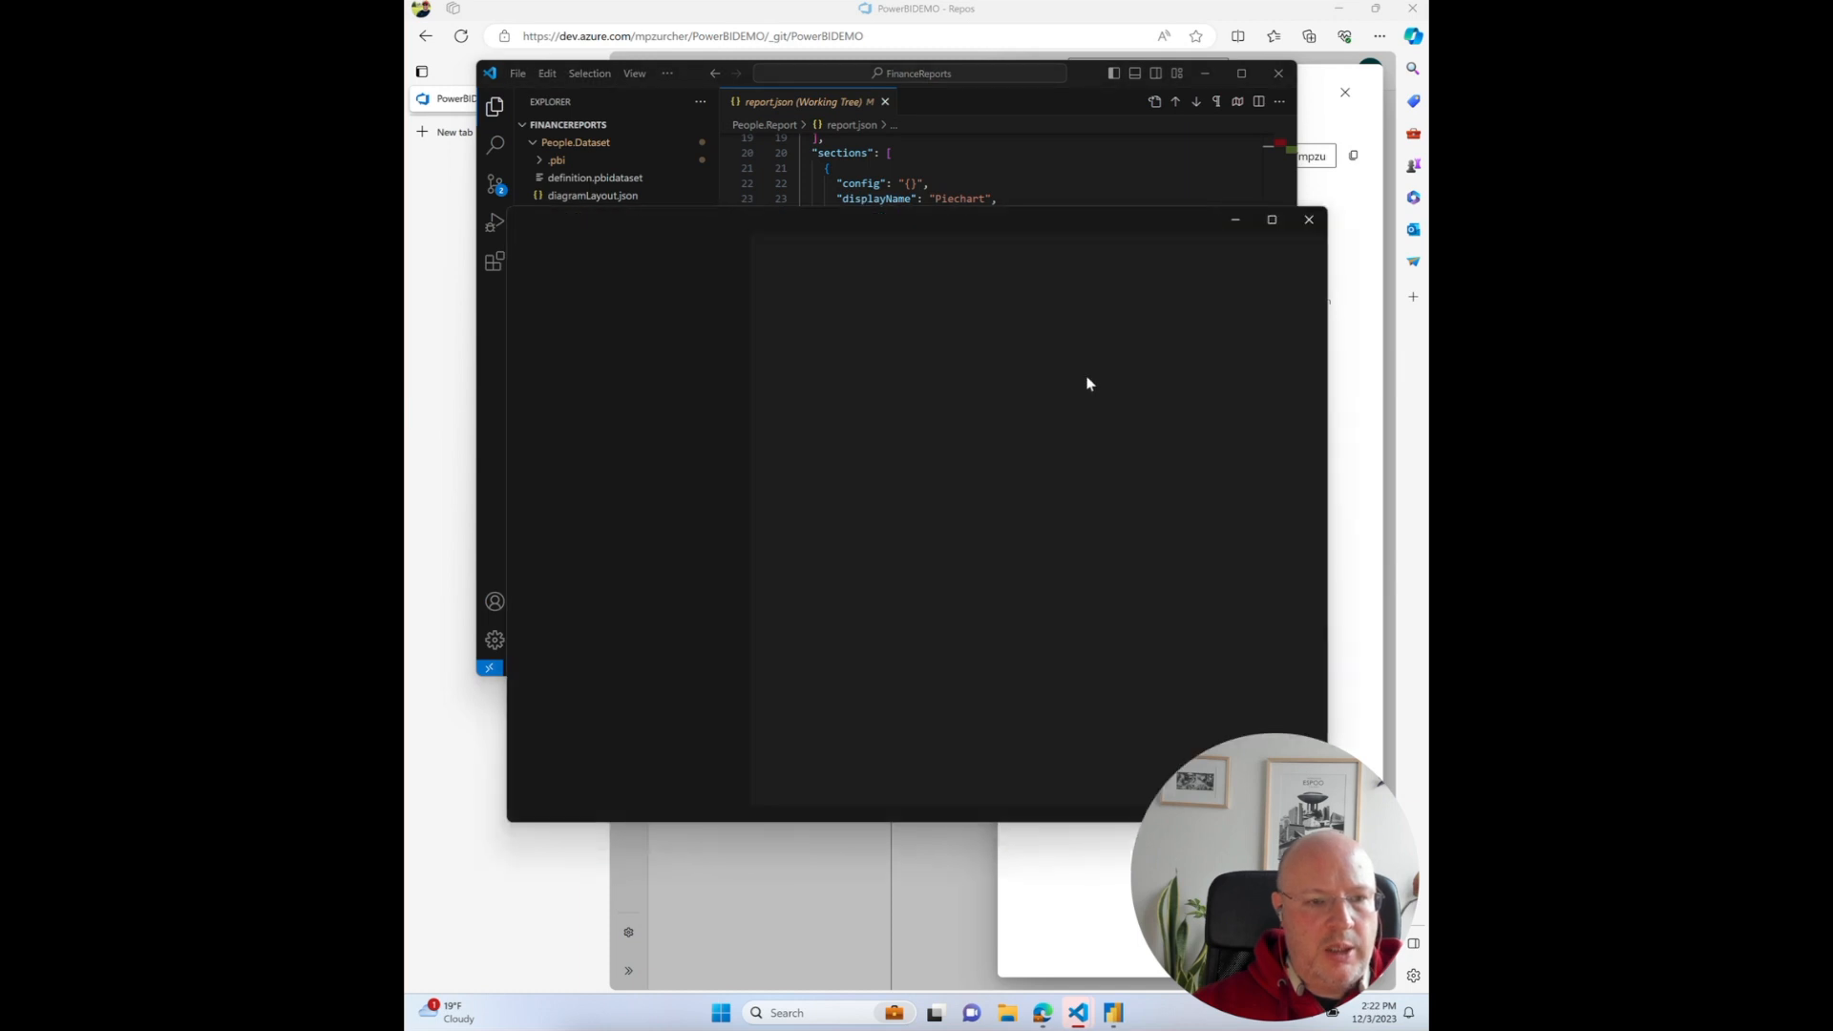
{"action": "left_click", "coordinate": [1281, 77]}
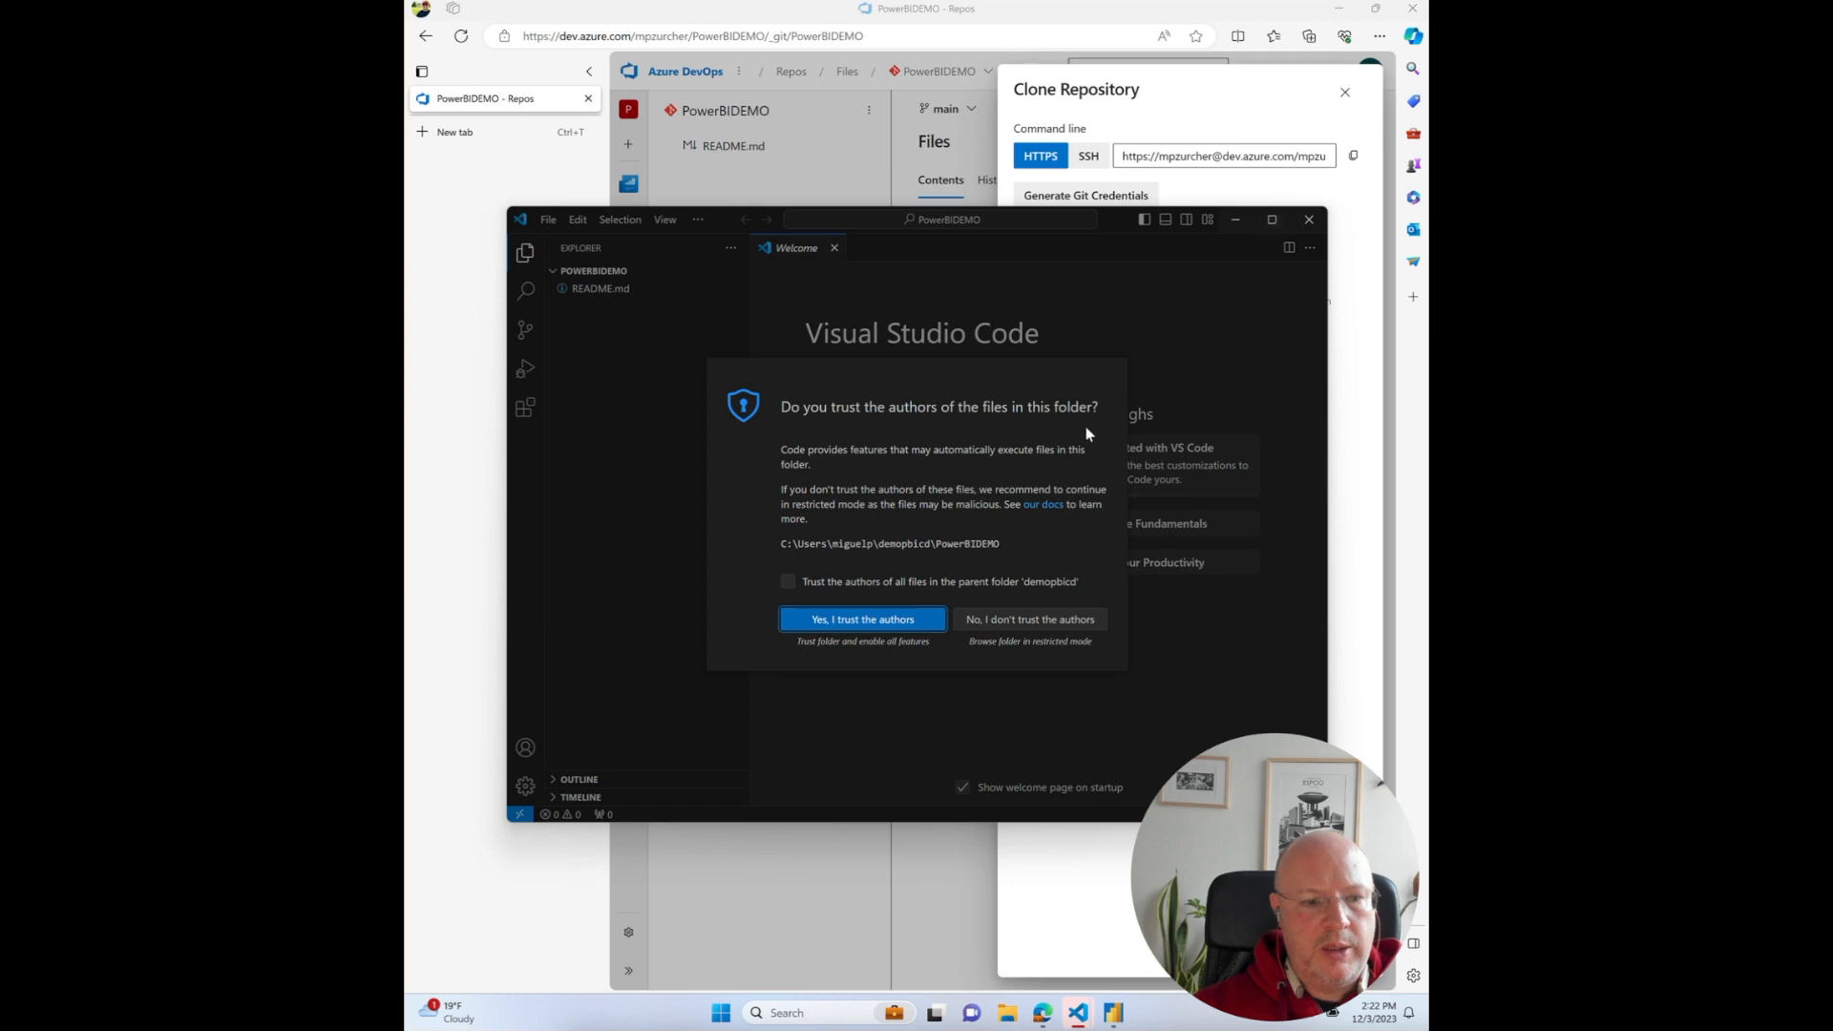
{"action": "left_click", "coordinate": [833, 621]}
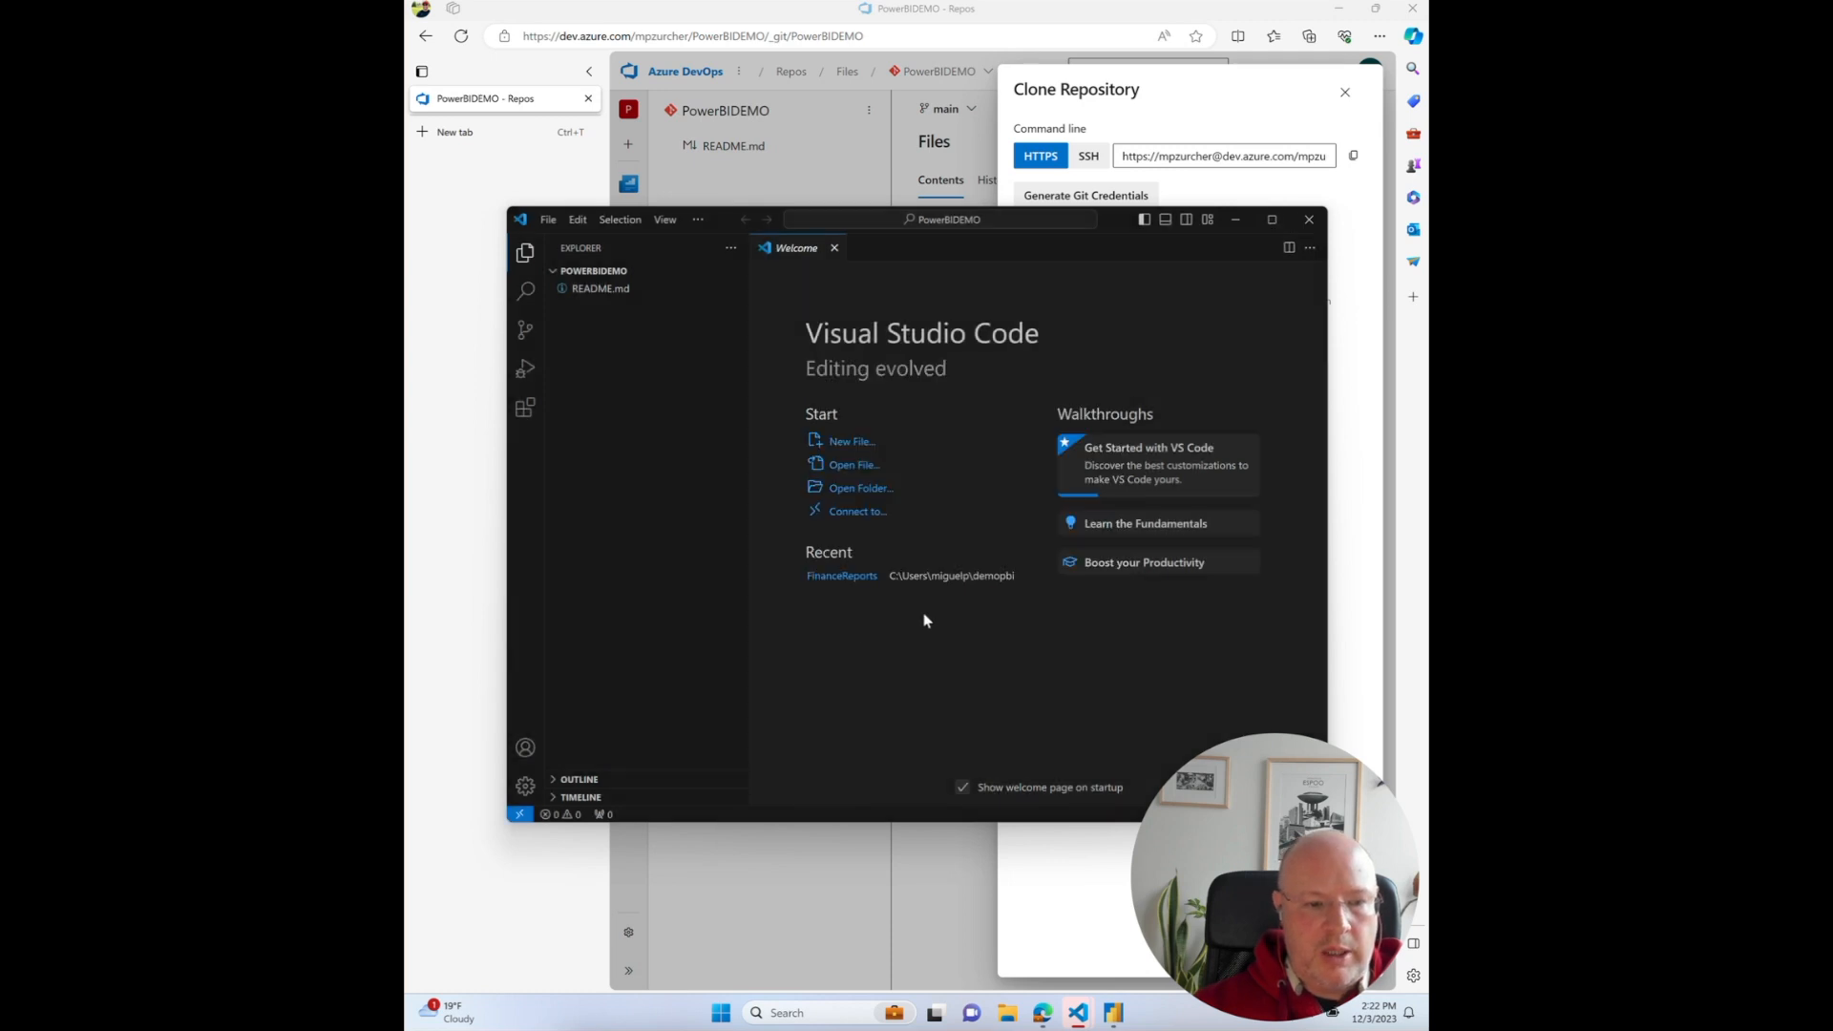
{"action": "left_click", "coordinate": [1271, 221]}
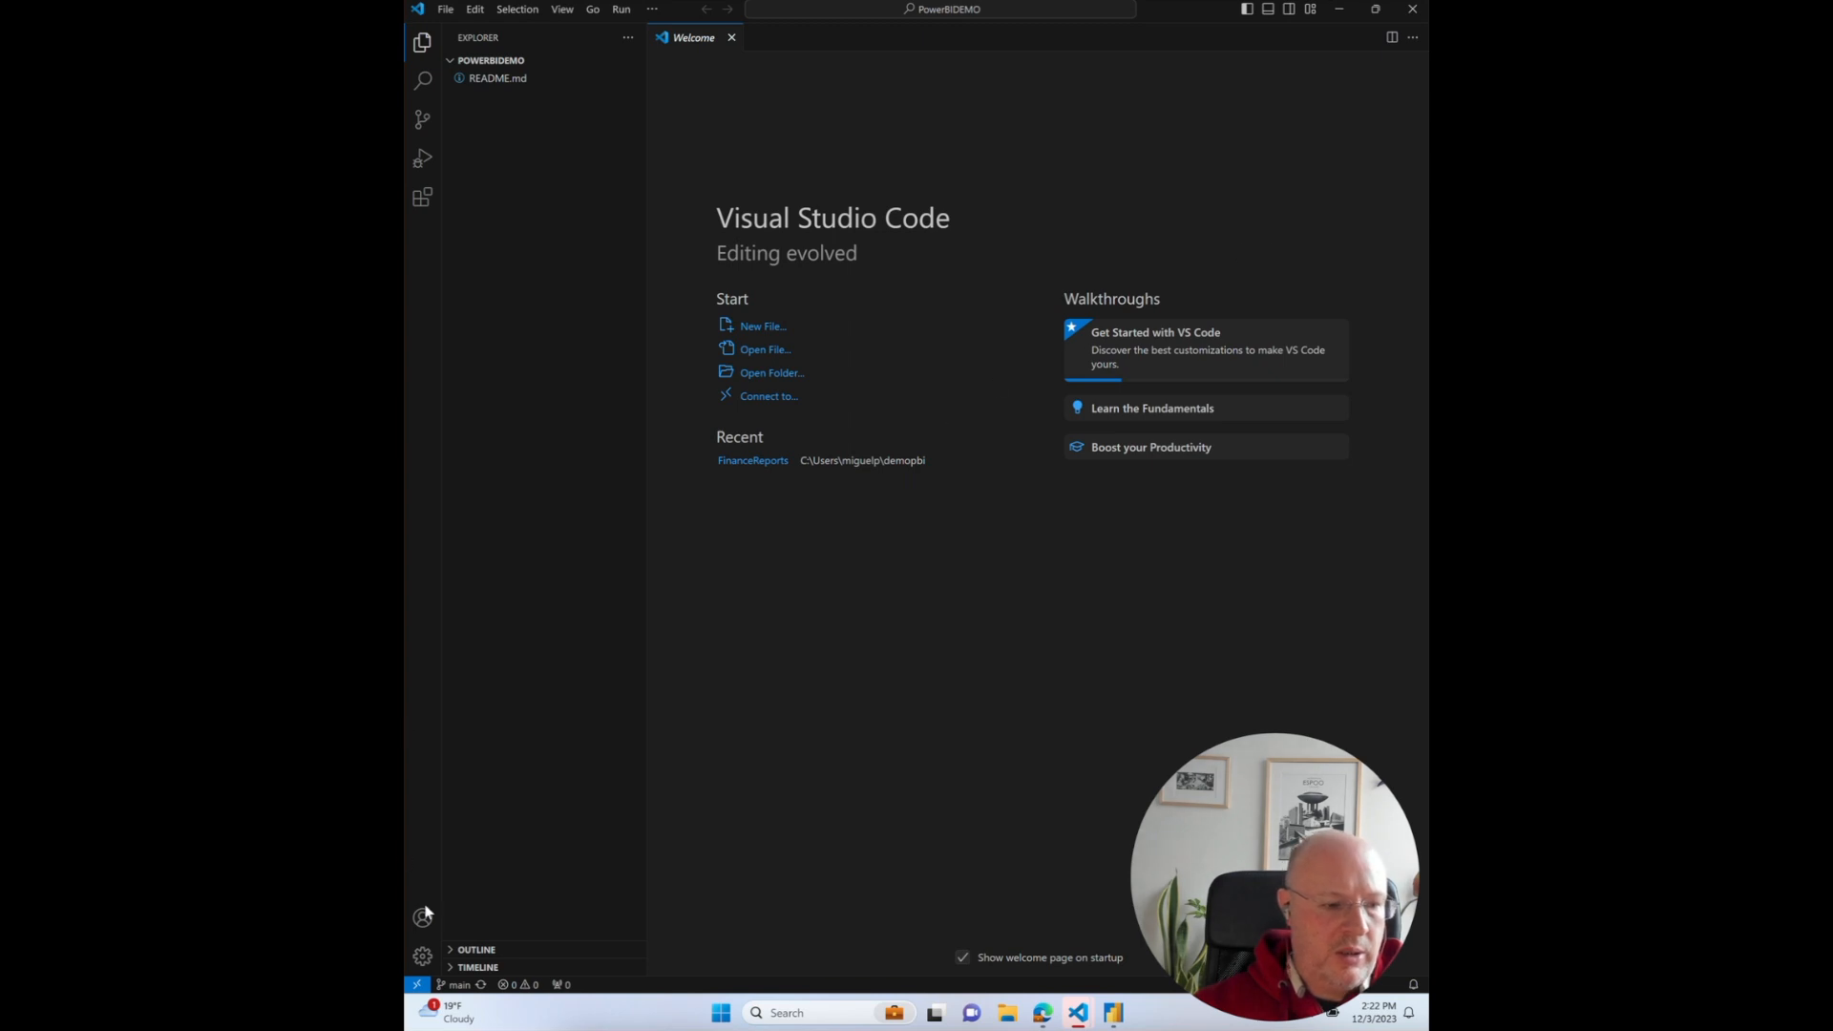
Create a branch named feature1 from main and publish it to the remote repository.
{"action": "left_click", "coordinate": [455, 984]}
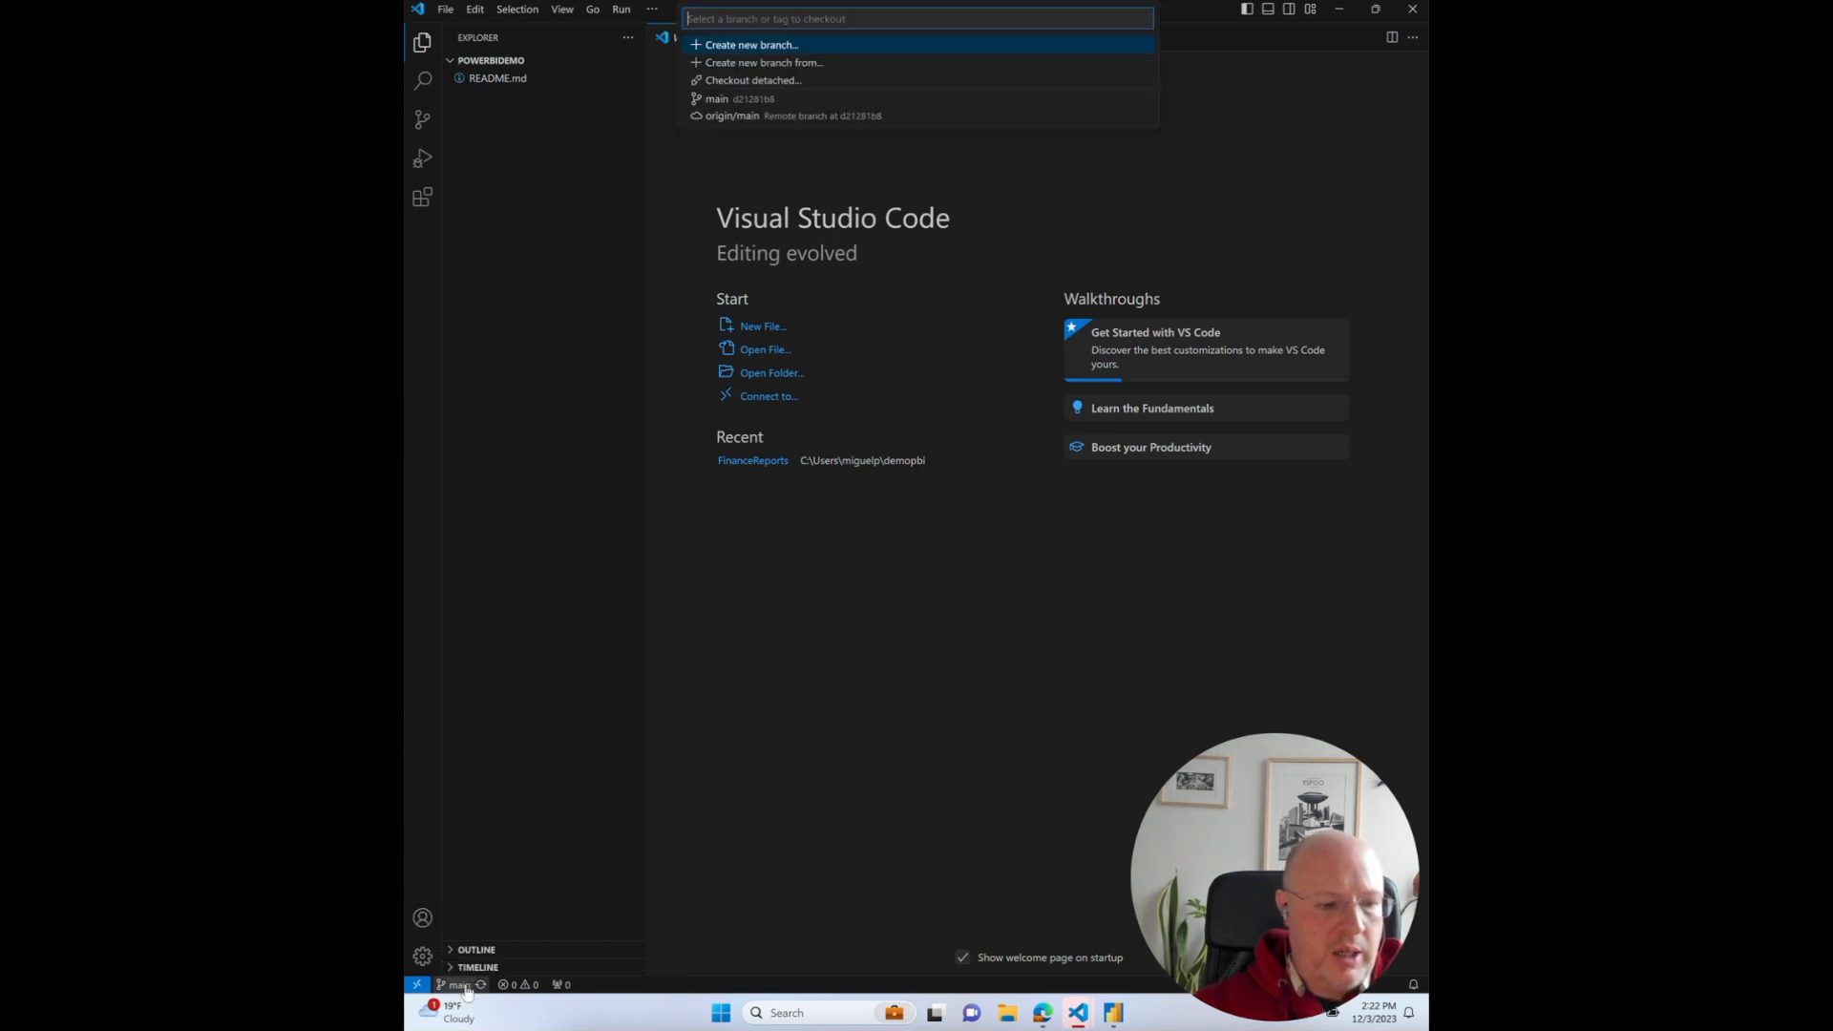
{"action": "left_click", "coordinate": [778, 48]}
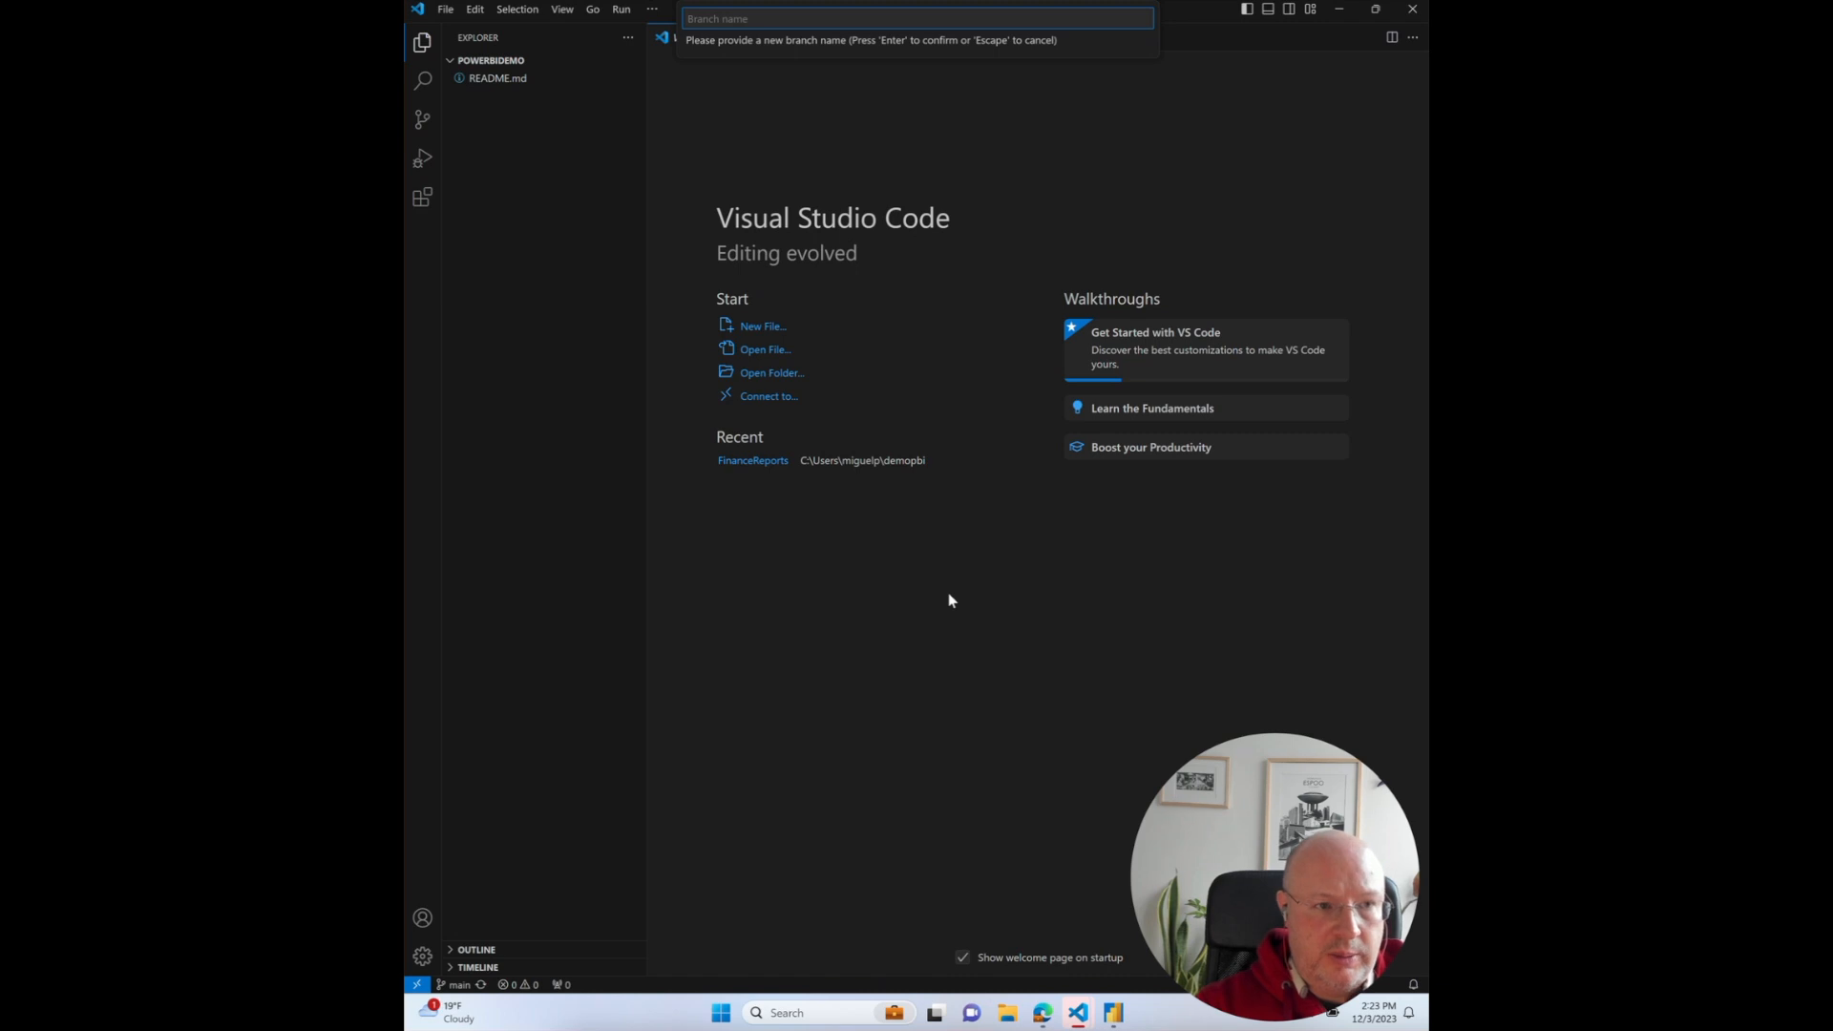
{"action": "type", "text": "feature1"}
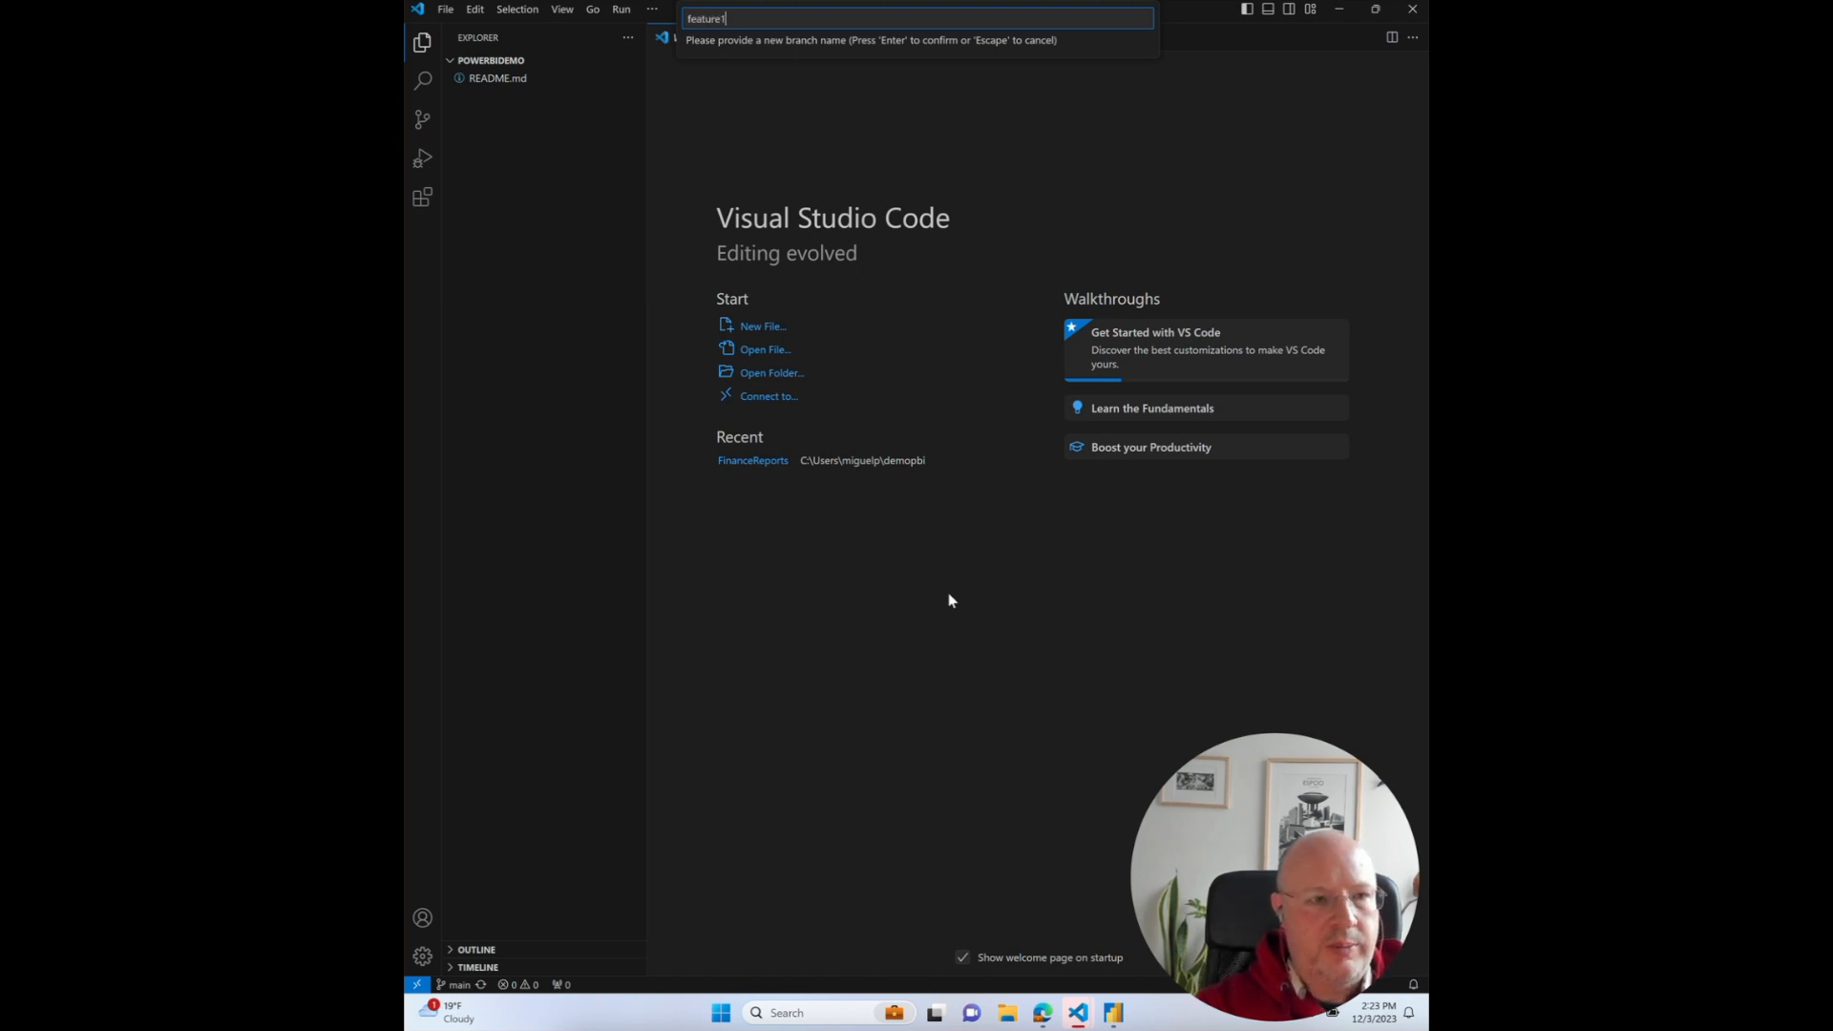
{"action": "key", "text": "Return"}
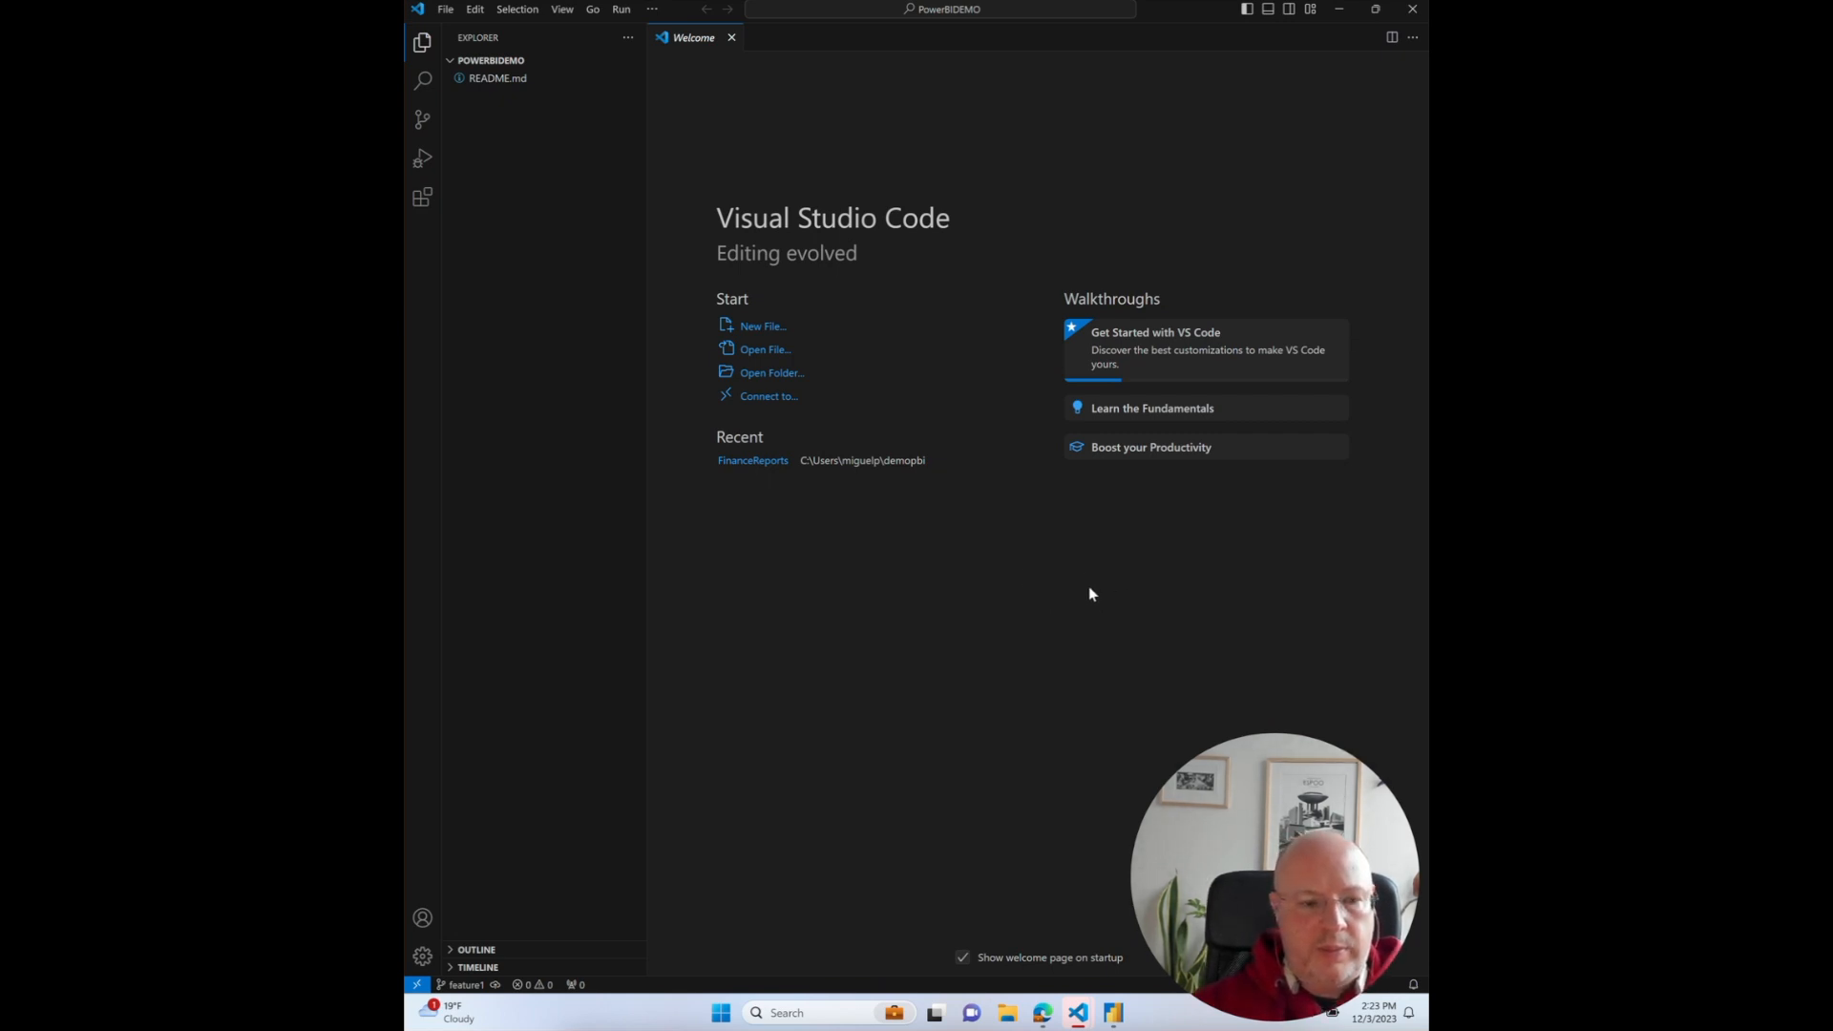
{"action": "left_click", "coordinate": [495, 985]}
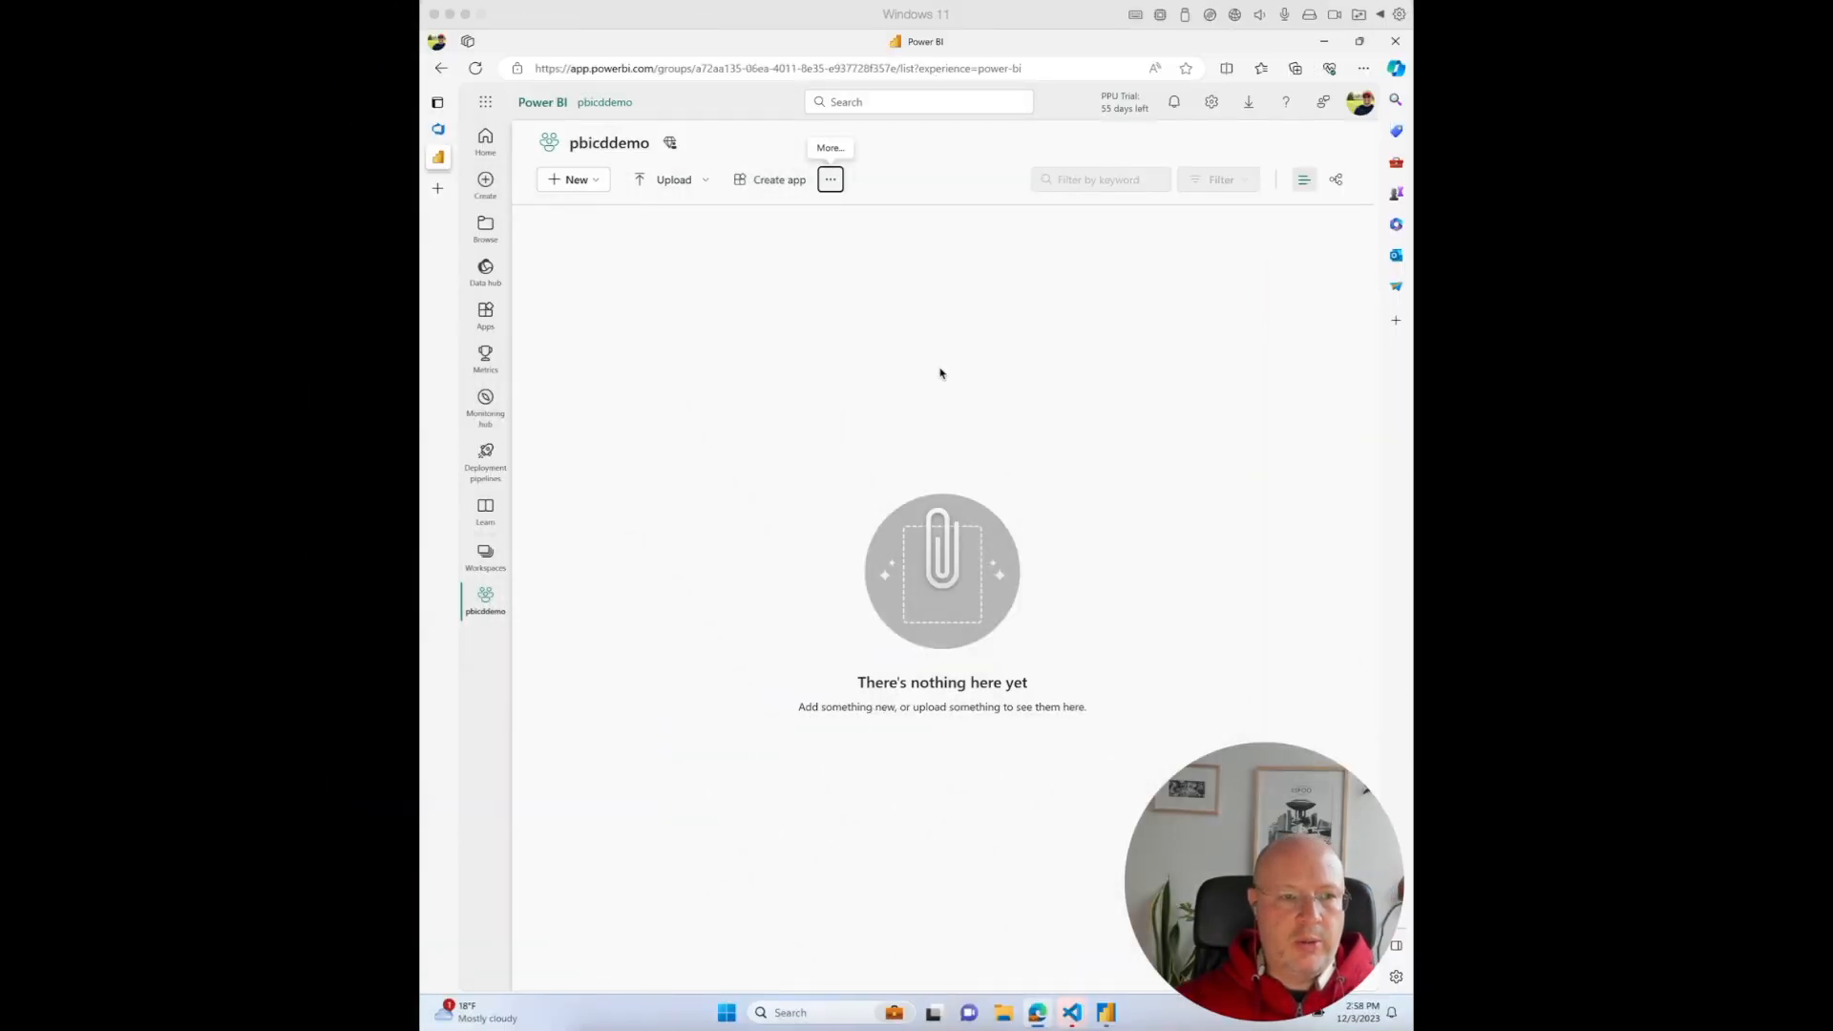
In the pbicddemo workspace's Git integration settings, select the listed Azure DevOps organization and the PowerBIDEMO project.
{"action": "left_click", "coordinate": [829, 180]}
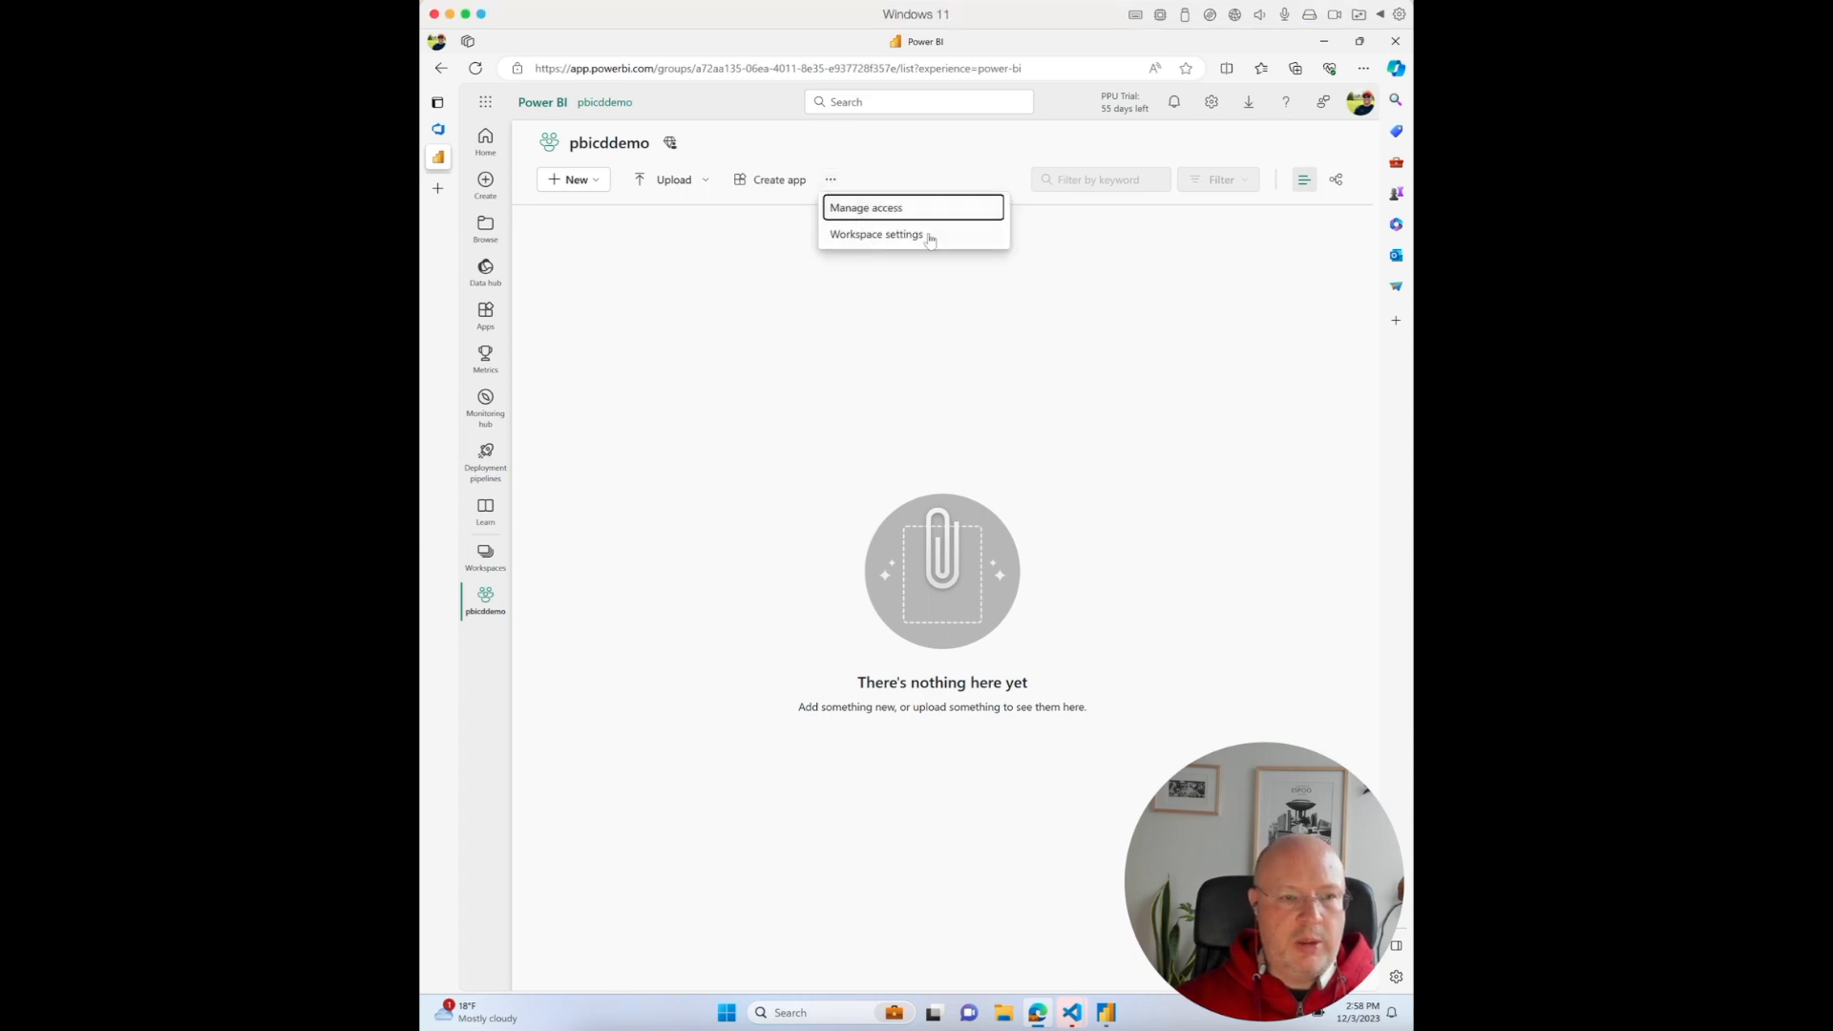
{"action": "left_click", "coordinate": [880, 243]}
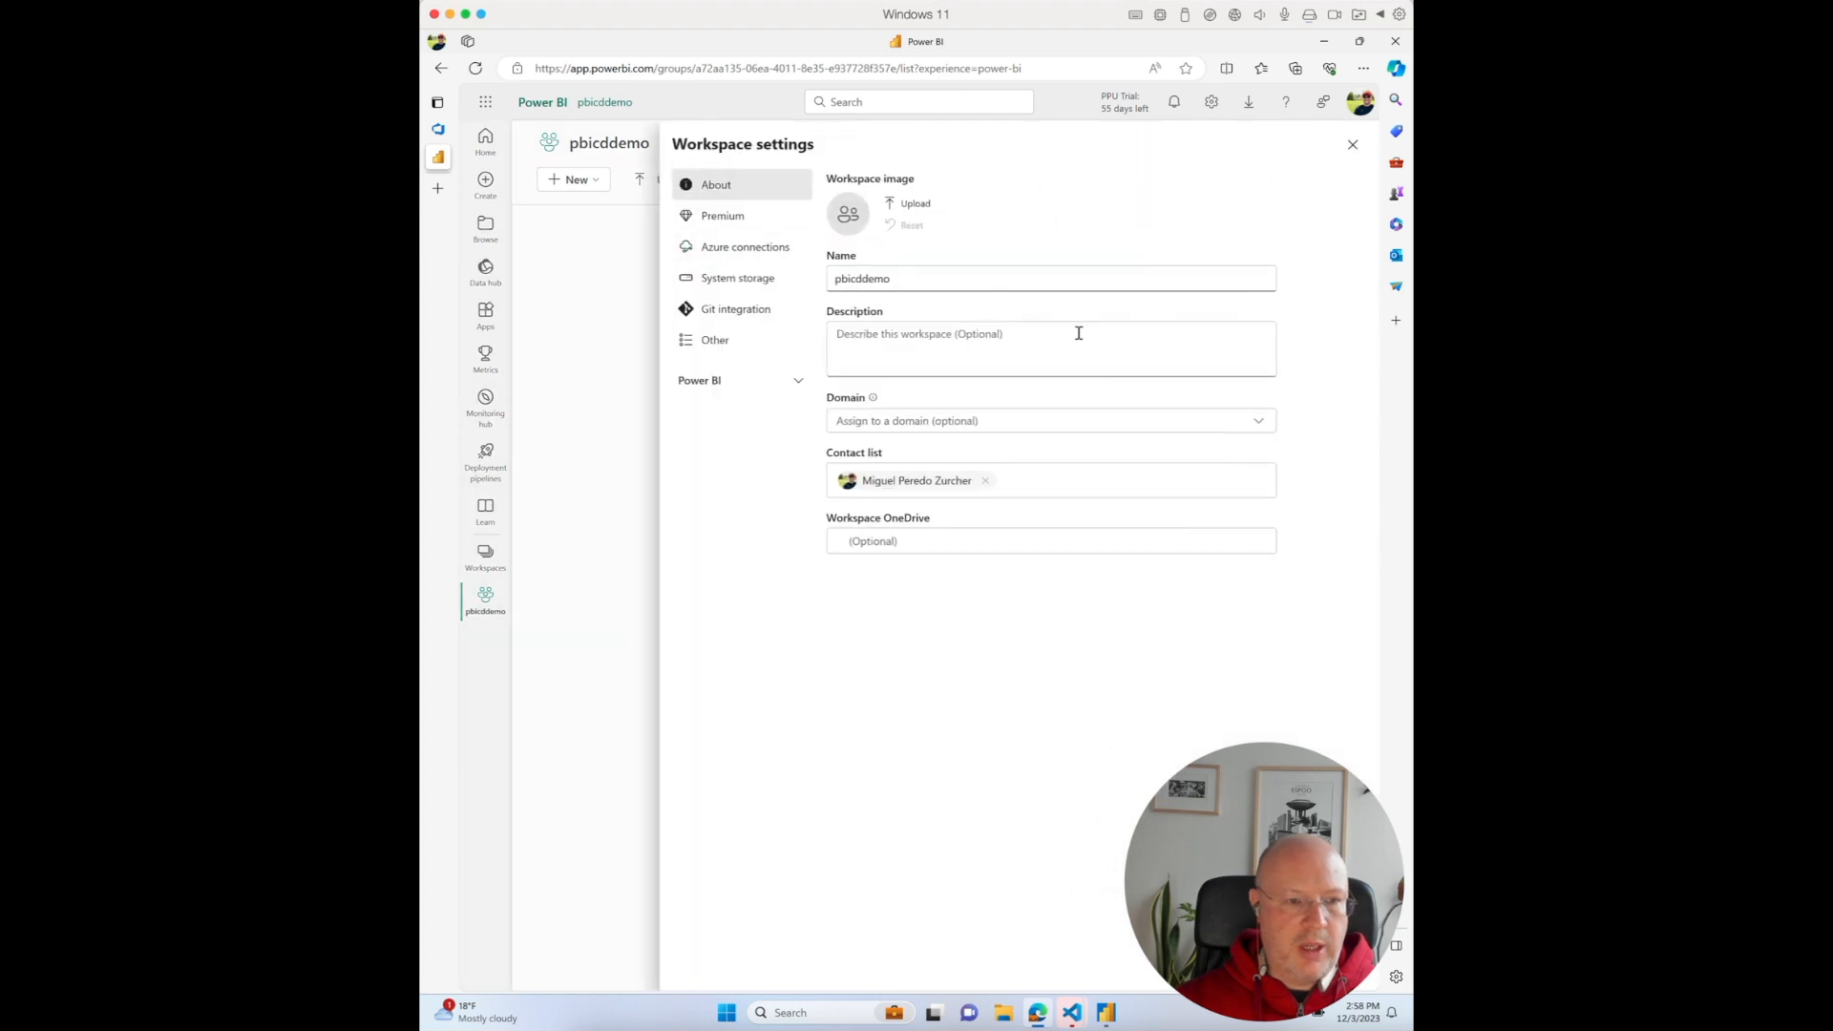
{"action": "left_click", "coordinate": [725, 312]}
{"action": "left_click", "coordinate": [987, 342]}
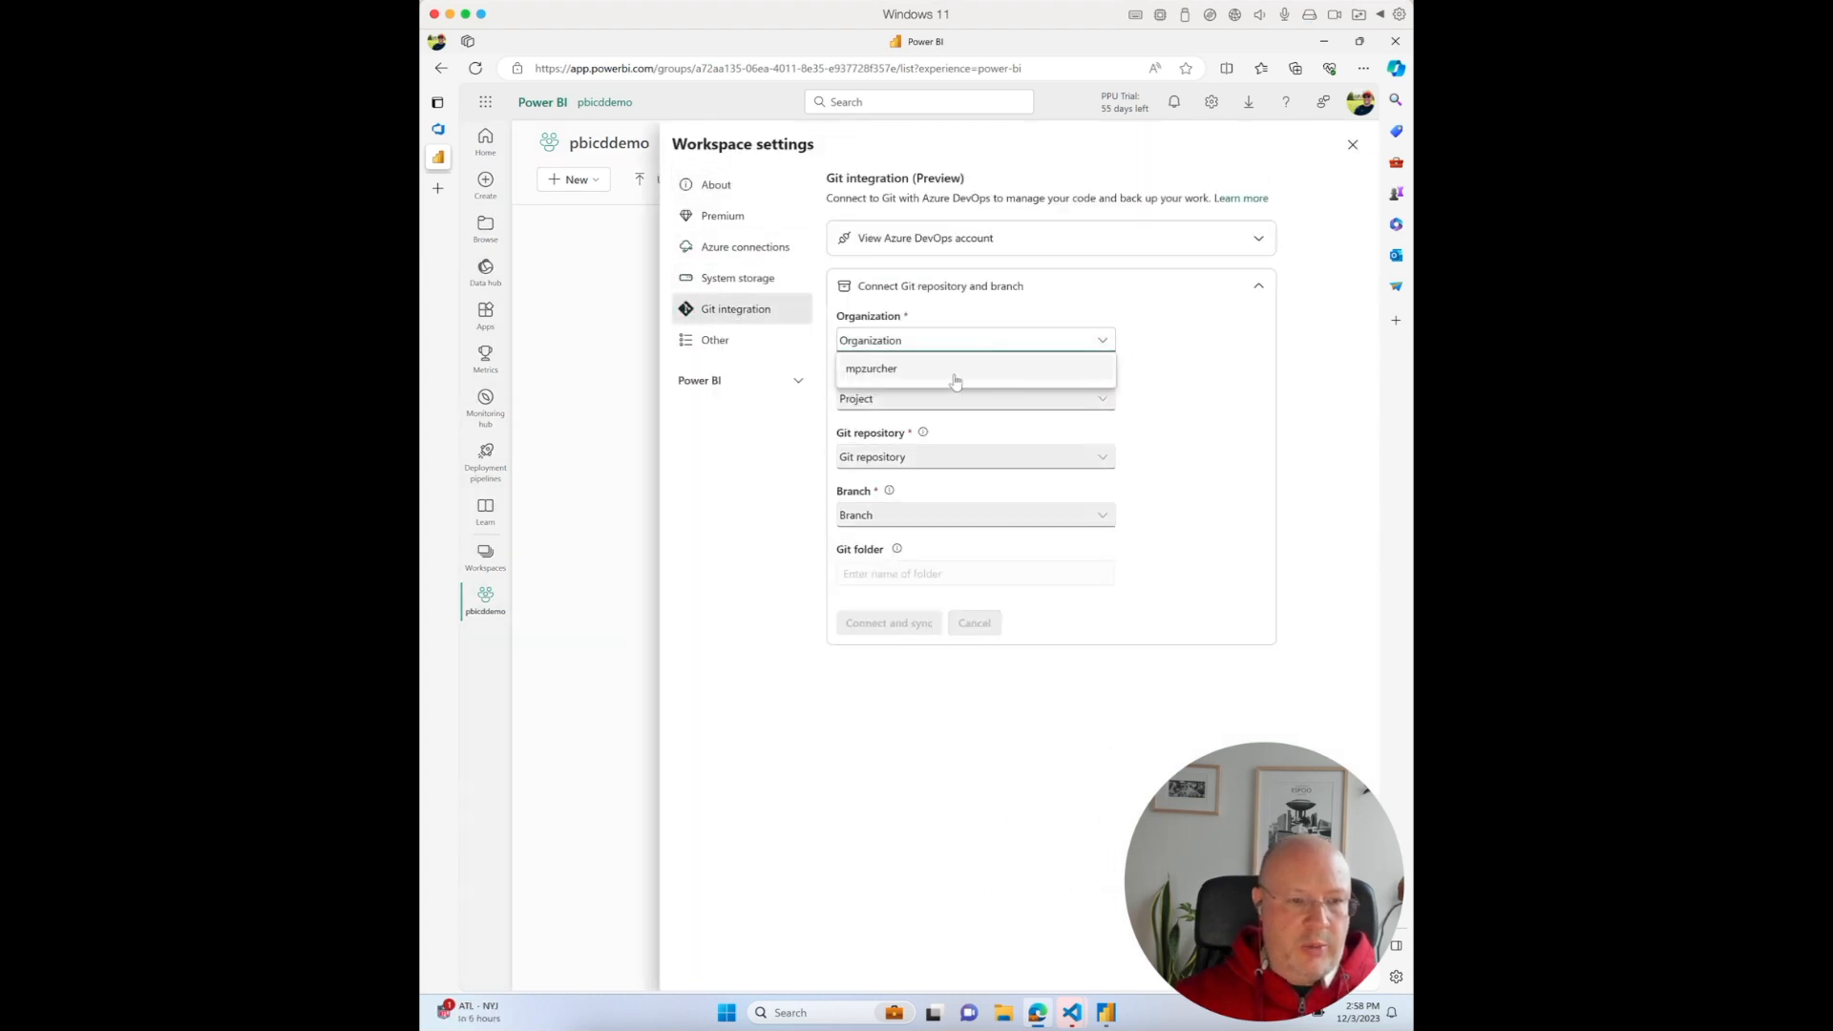
{"action": "left_click", "coordinate": [955, 381]}
{"action": "left_click", "coordinate": [1096, 401]}
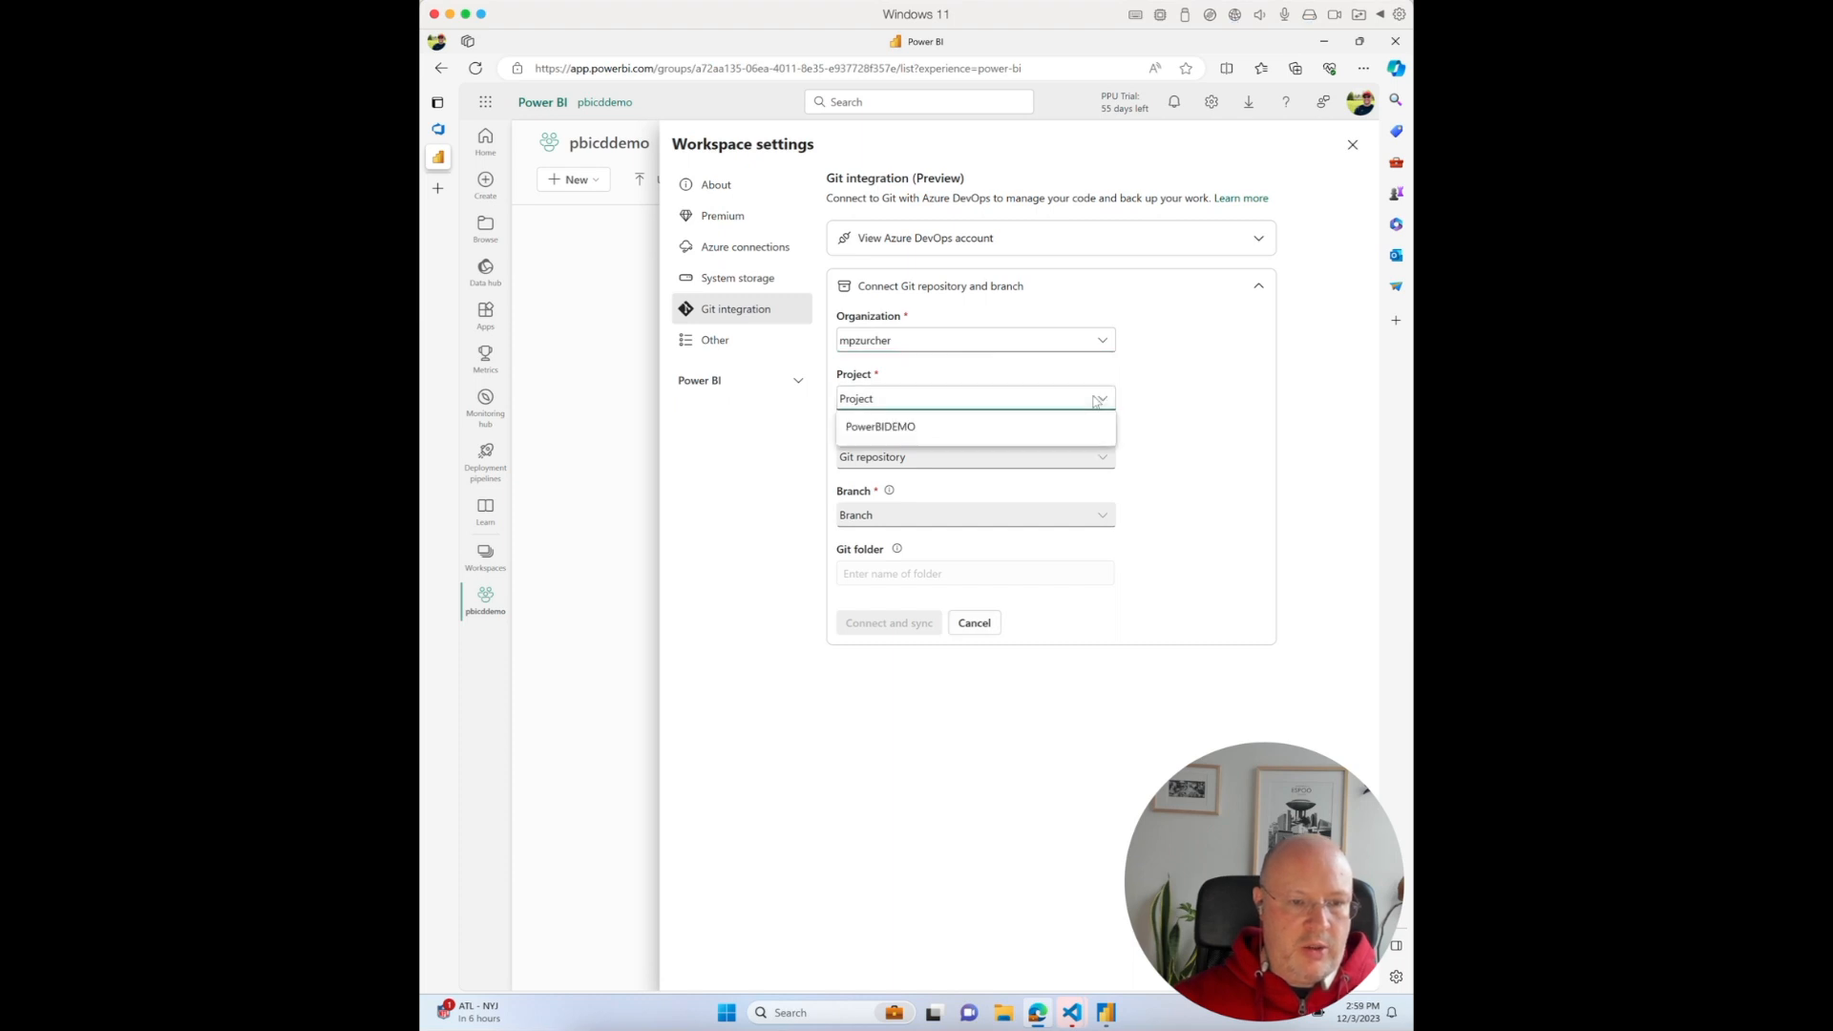
{"action": "left_click", "coordinate": [1010, 429]}
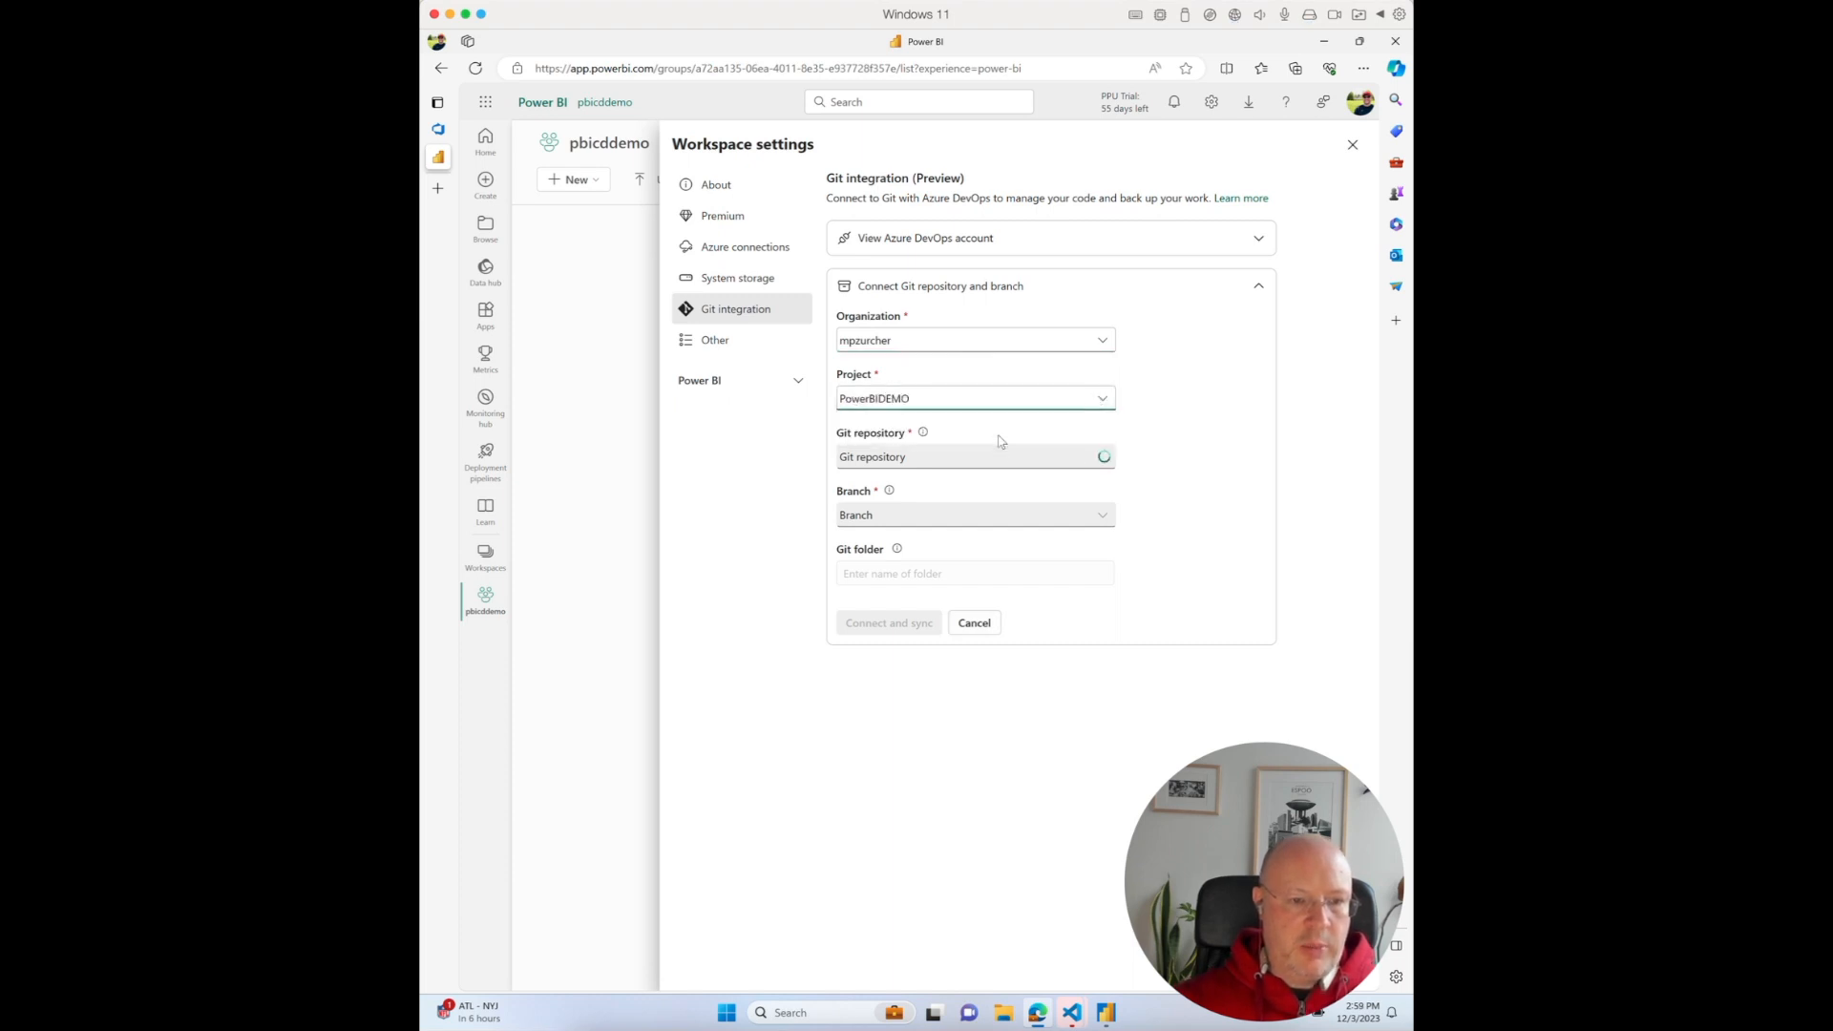
Connect and sync the workspace with the main branch of the PowerBIDEMO repository.
{"action": "left_click", "coordinate": [1069, 460]}
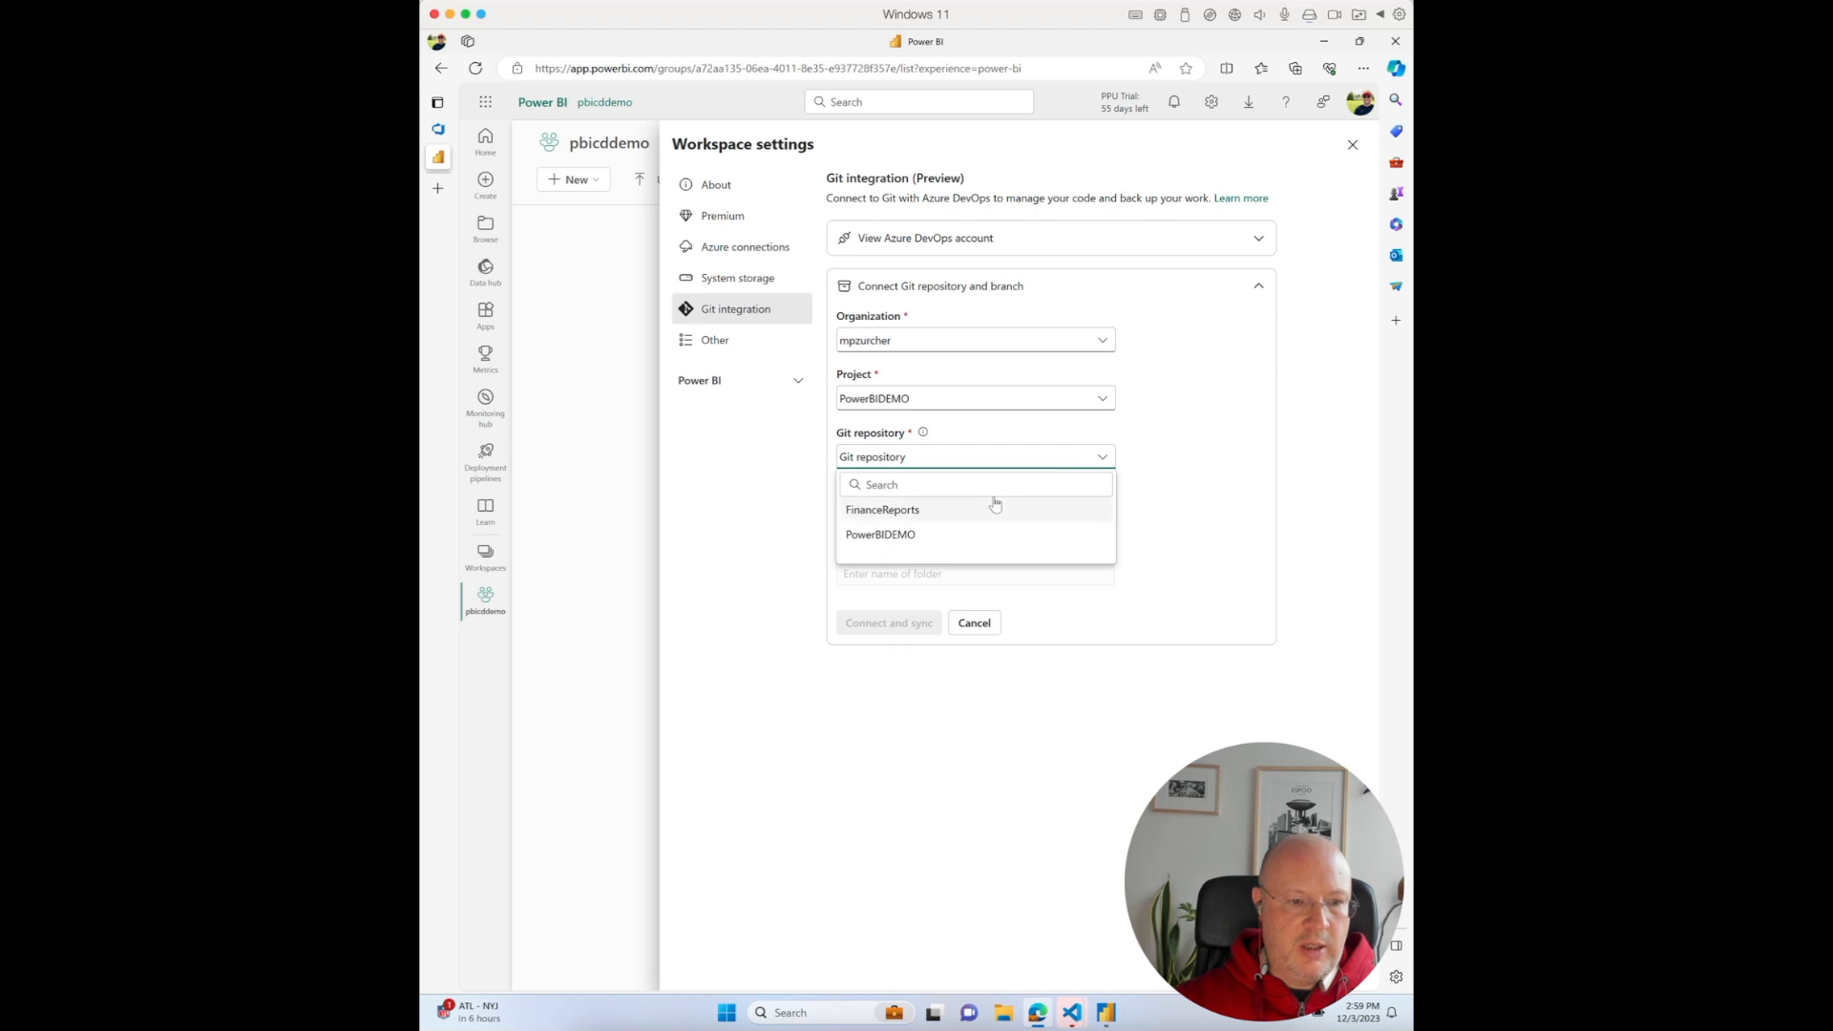
{"action": "left_click", "coordinate": [893, 541]}
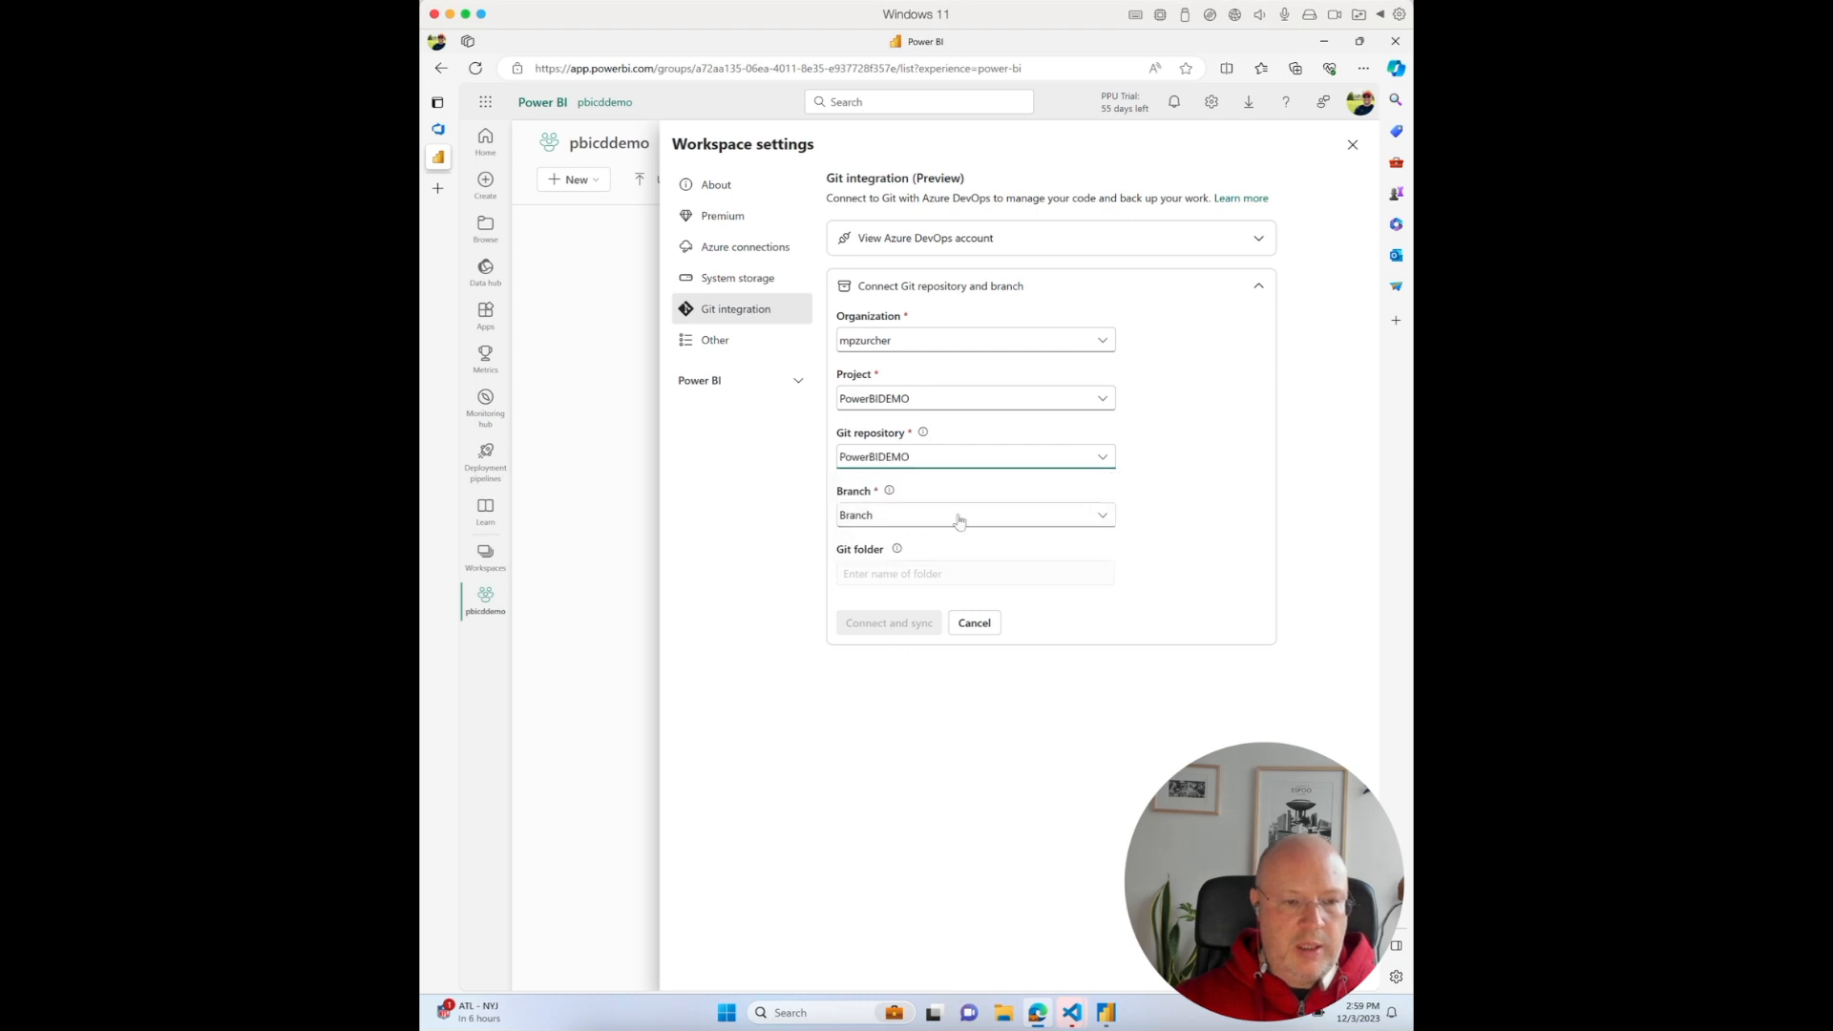
{"action": "left_click", "coordinate": [1101, 517]}
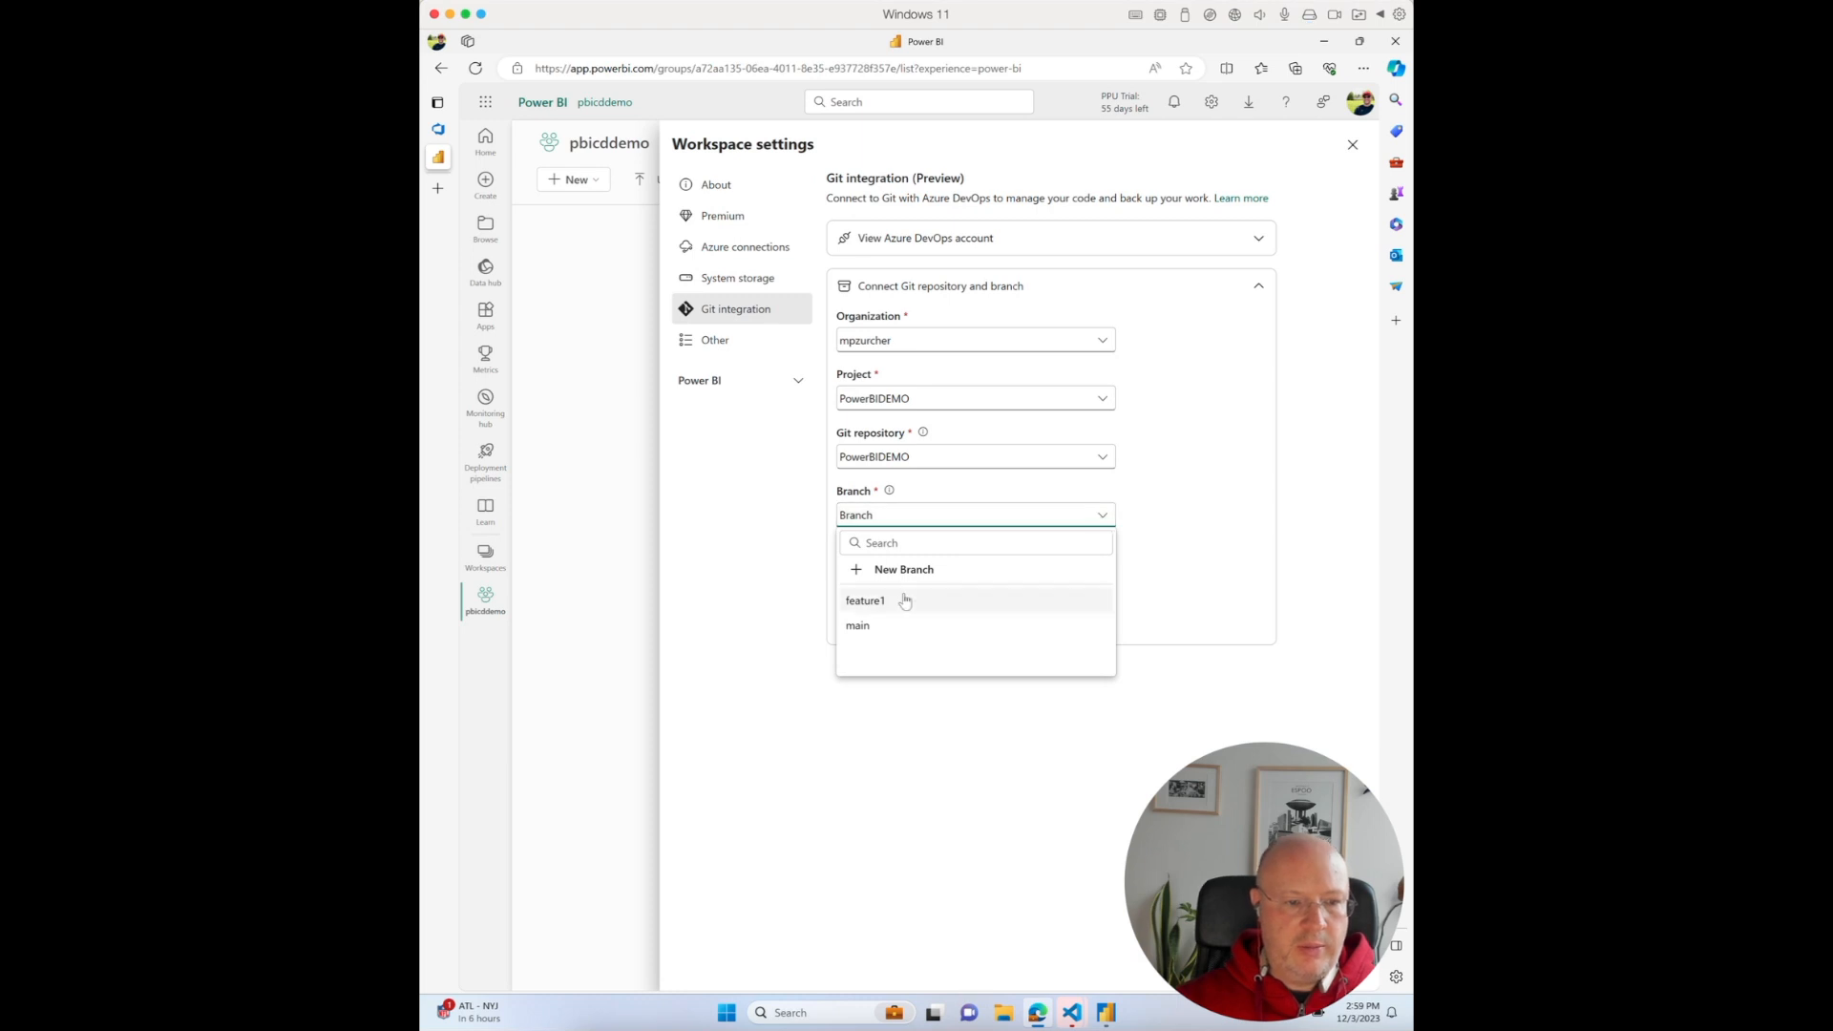
{"action": "left_click", "coordinate": [857, 629]}
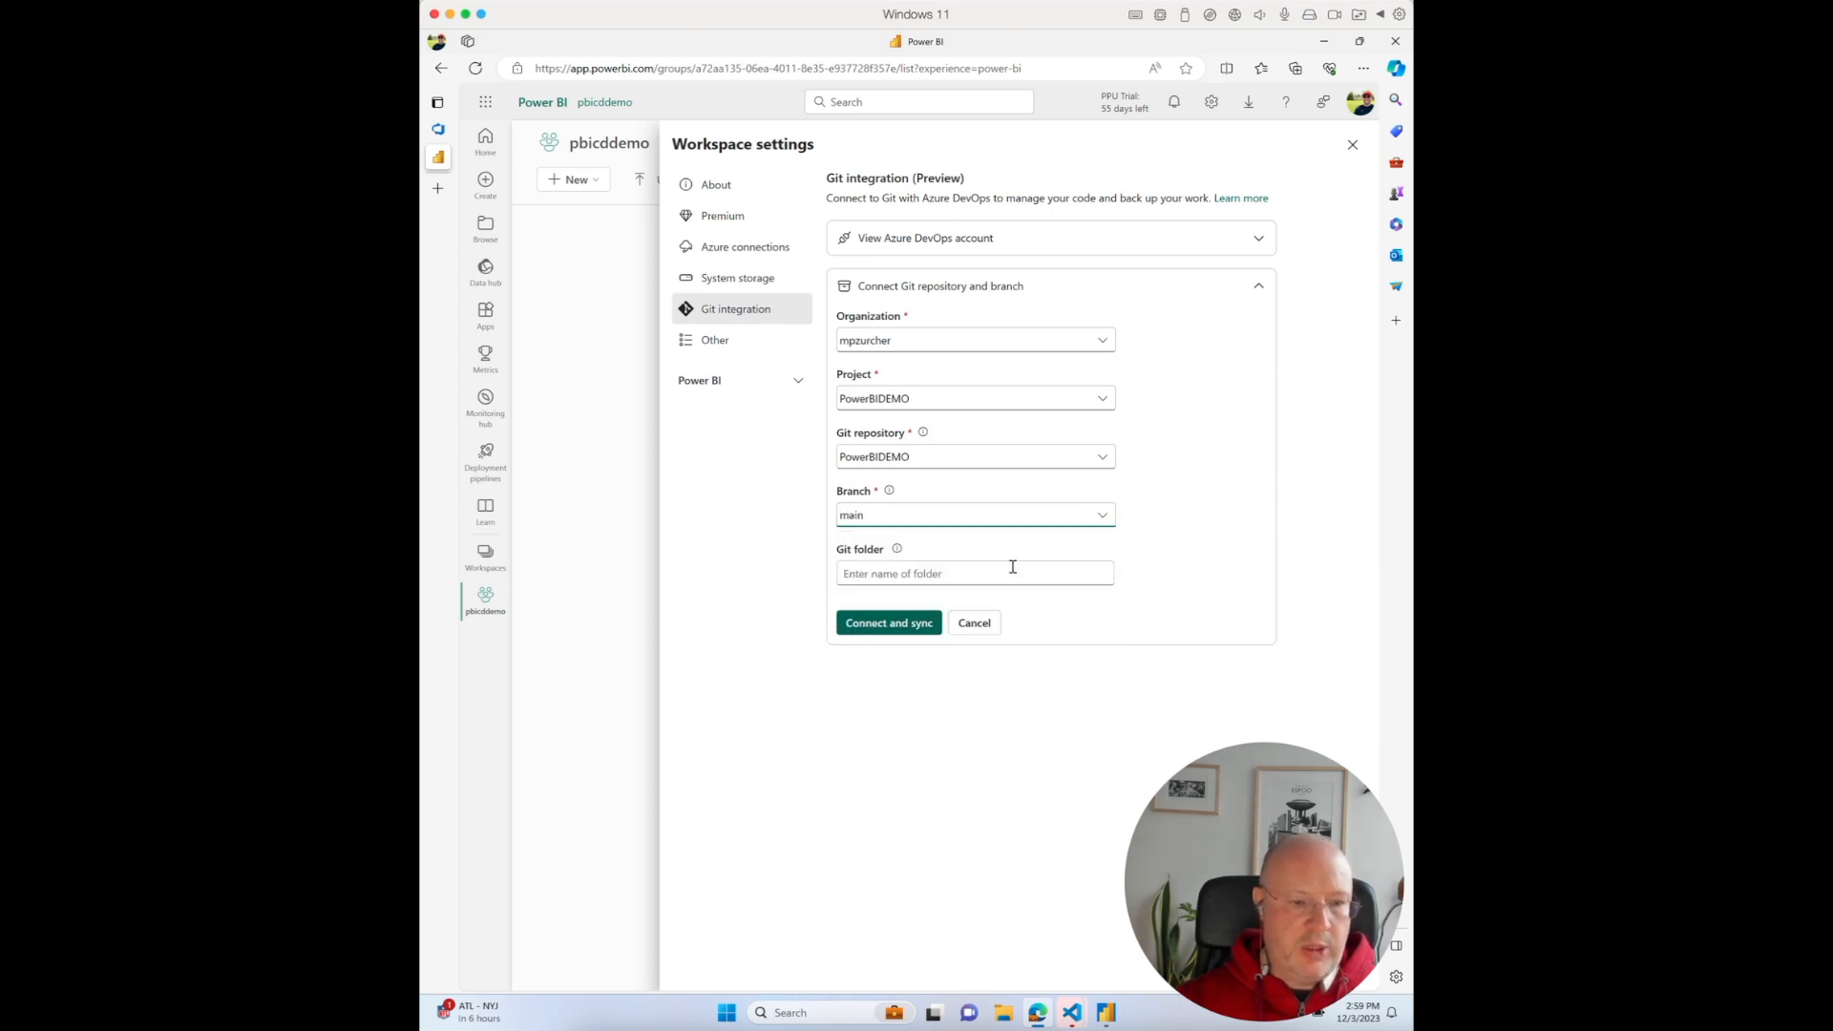
{"action": "left_click", "coordinate": [895, 626]}
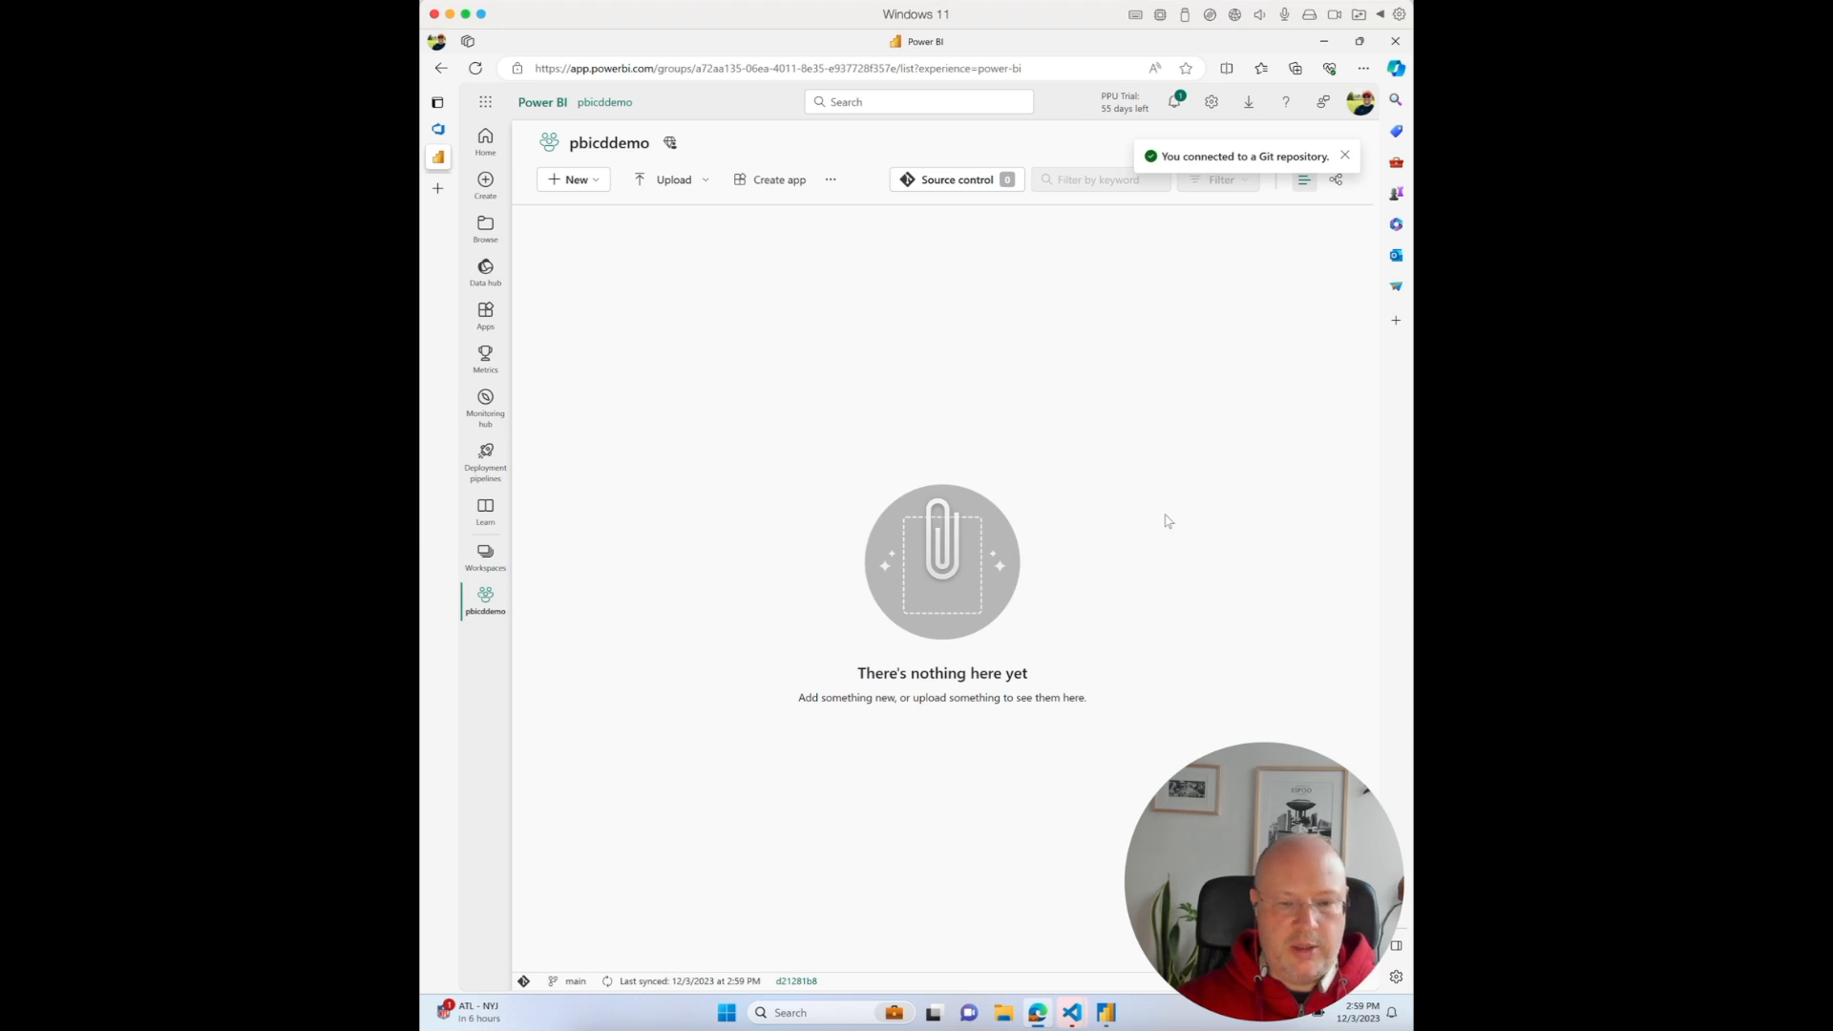
Switch to Power BI Desktop and start saving the untitled report to this device, choosing the demopbicd > PowerBIDEMO folder as the location.
{"action": "left_click", "coordinate": [1107, 1016]}
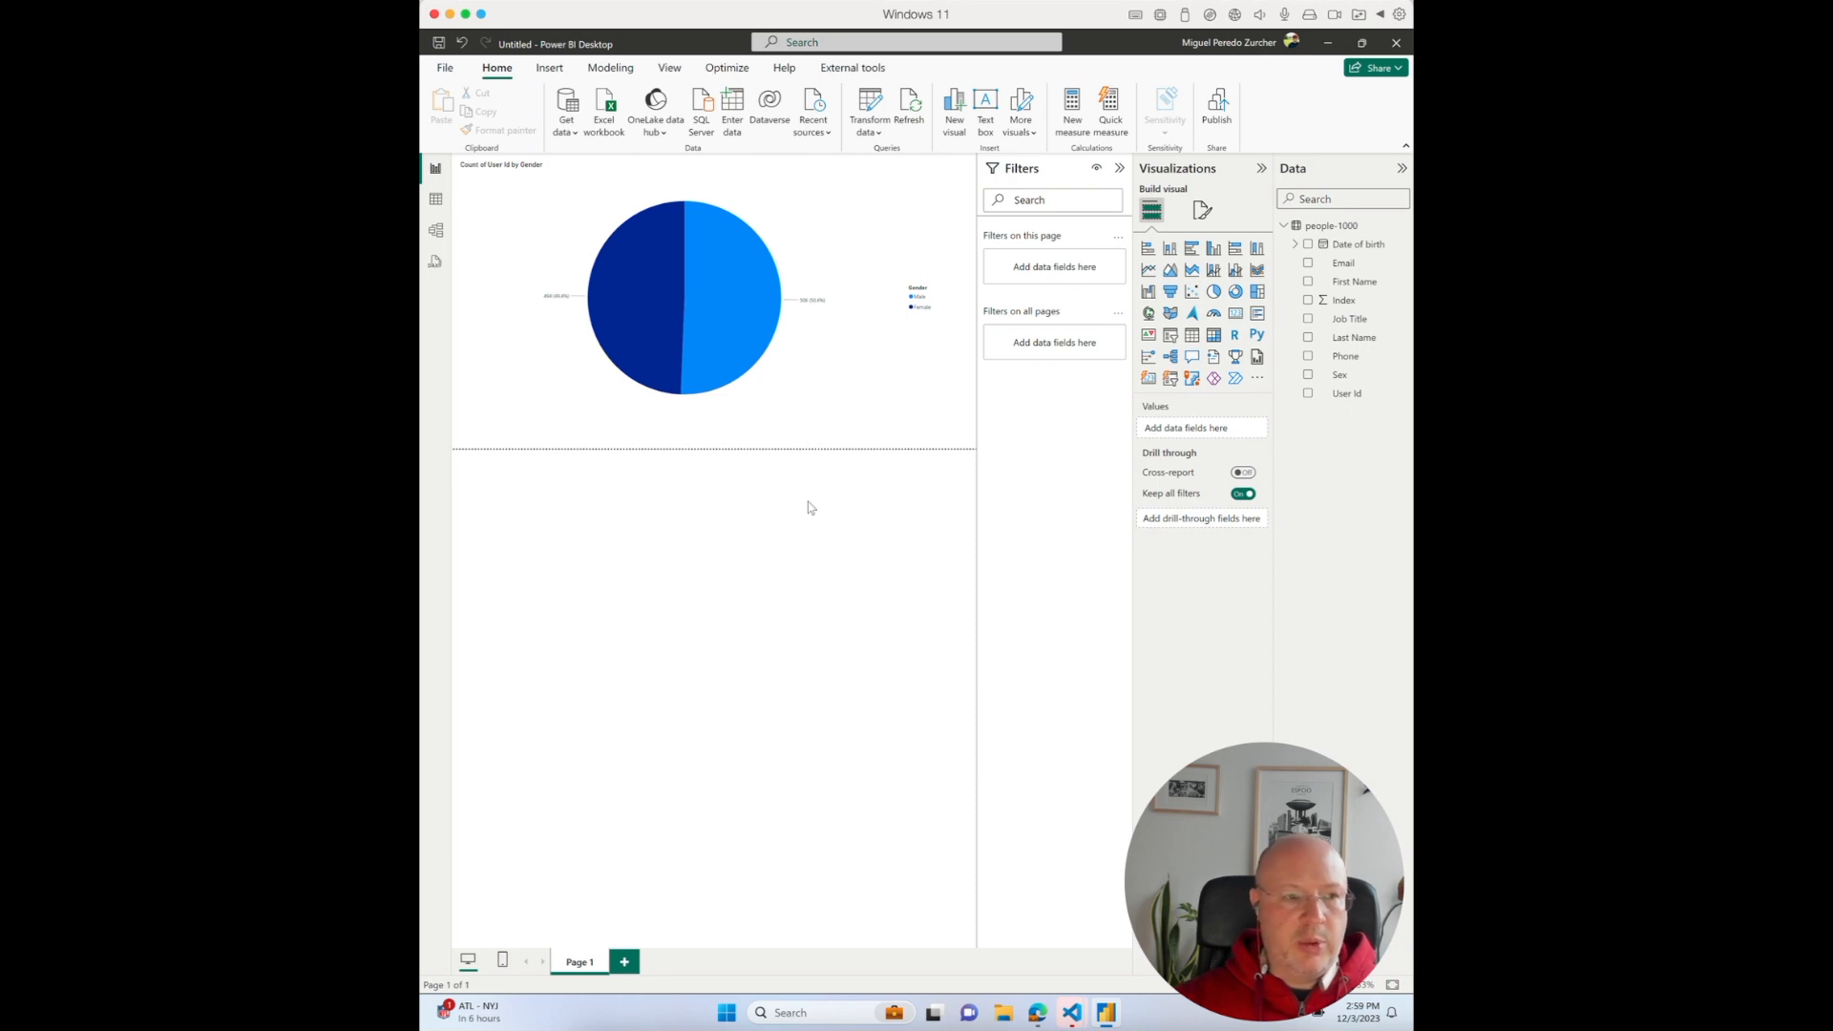
{"action": "left_click", "coordinate": [446, 69]}
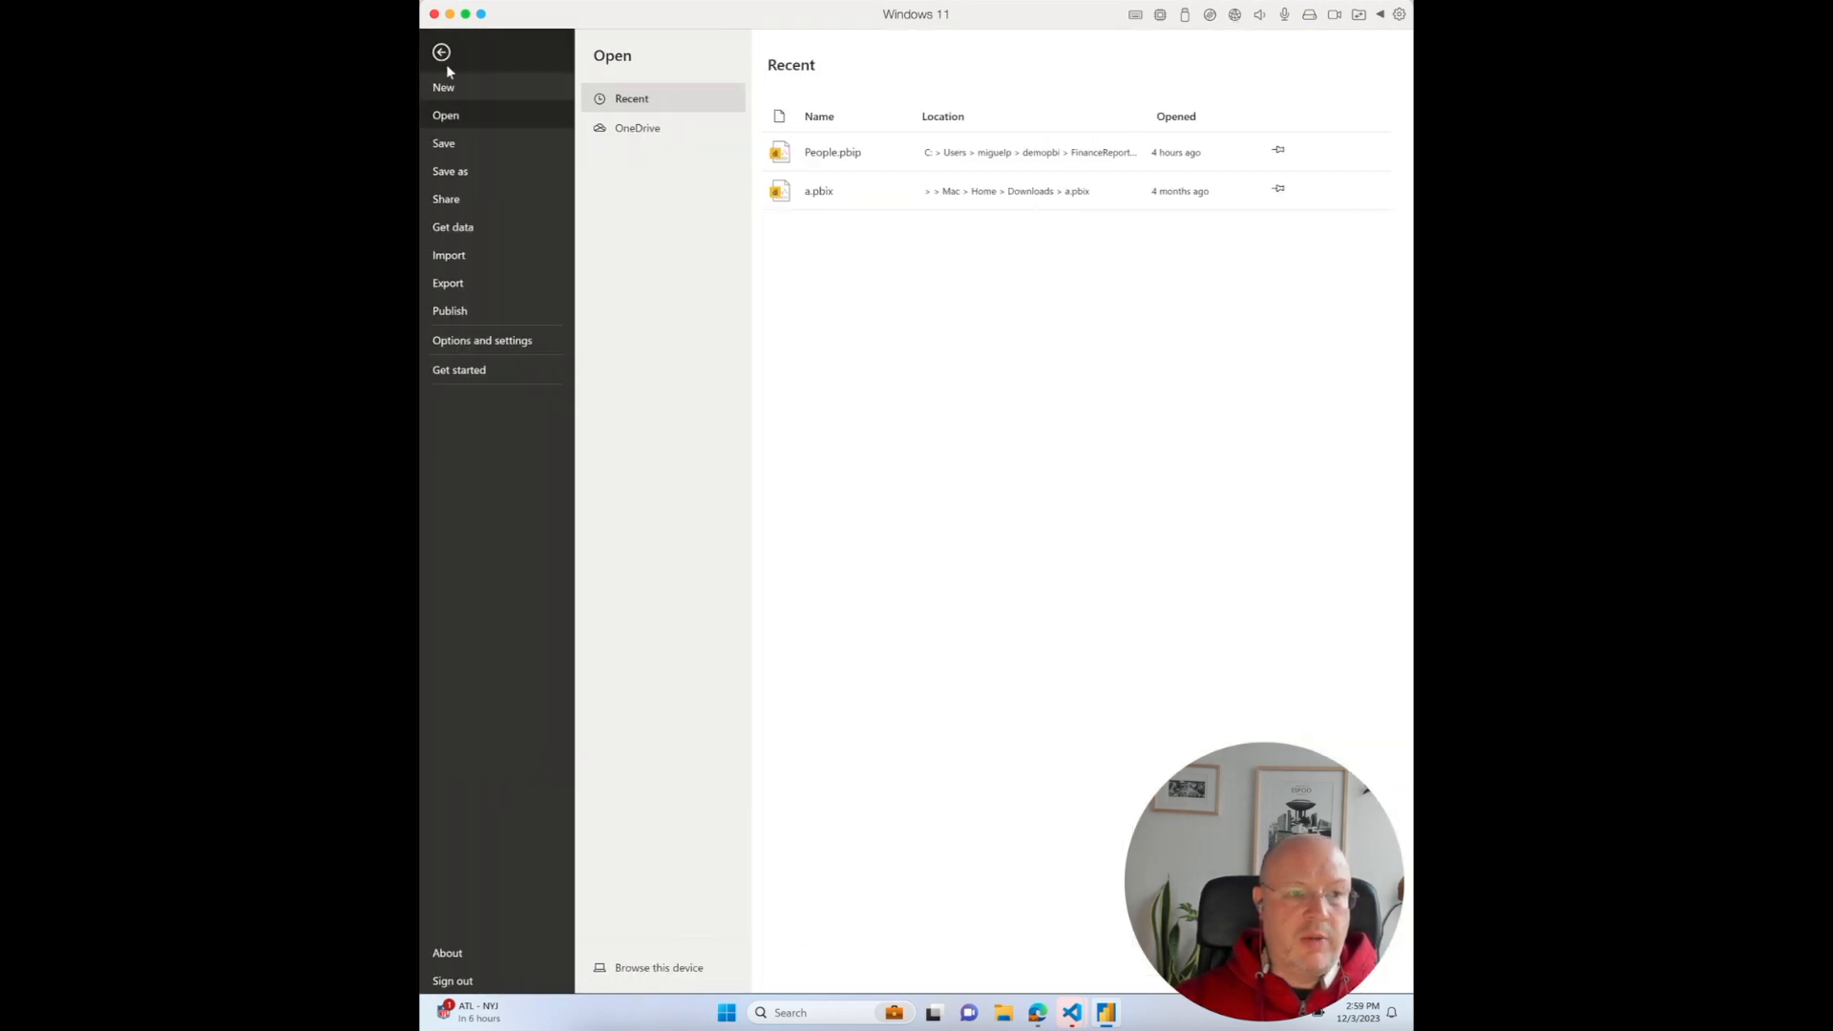
{"action": "left_click", "coordinate": [490, 179]}
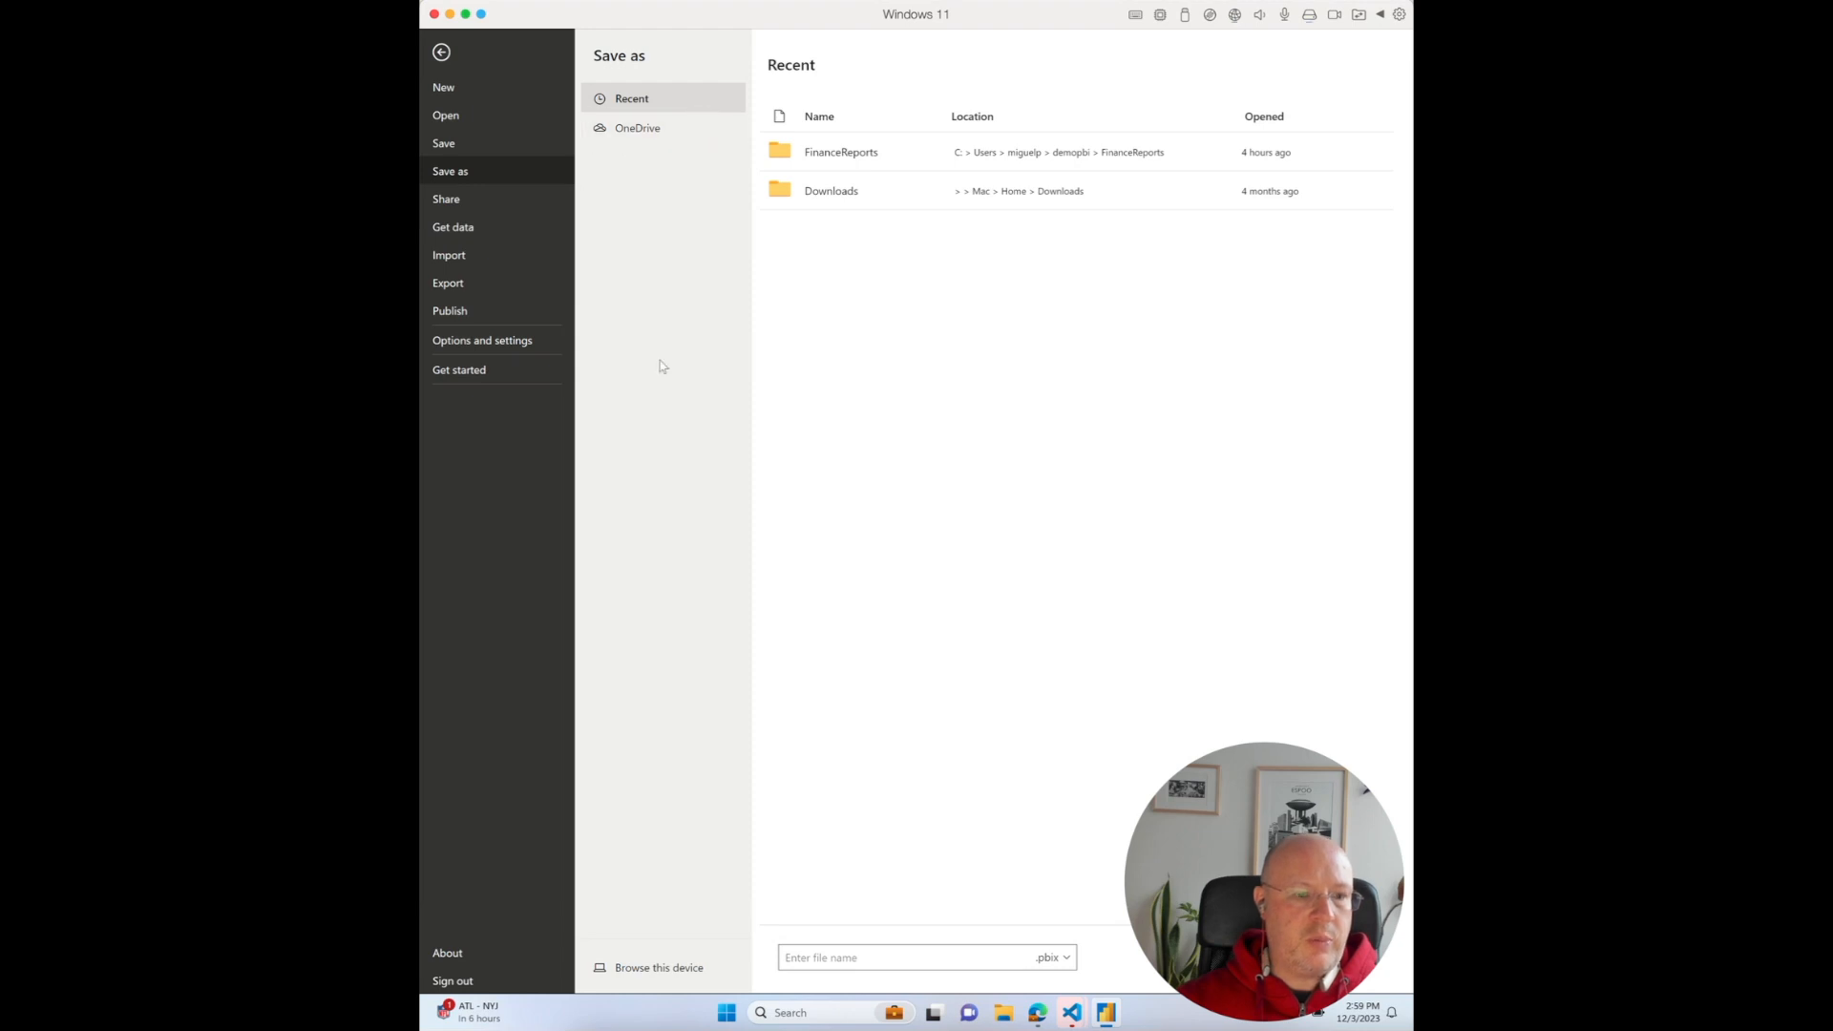
{"action": "left_click", "coordinate": [646, 967]}
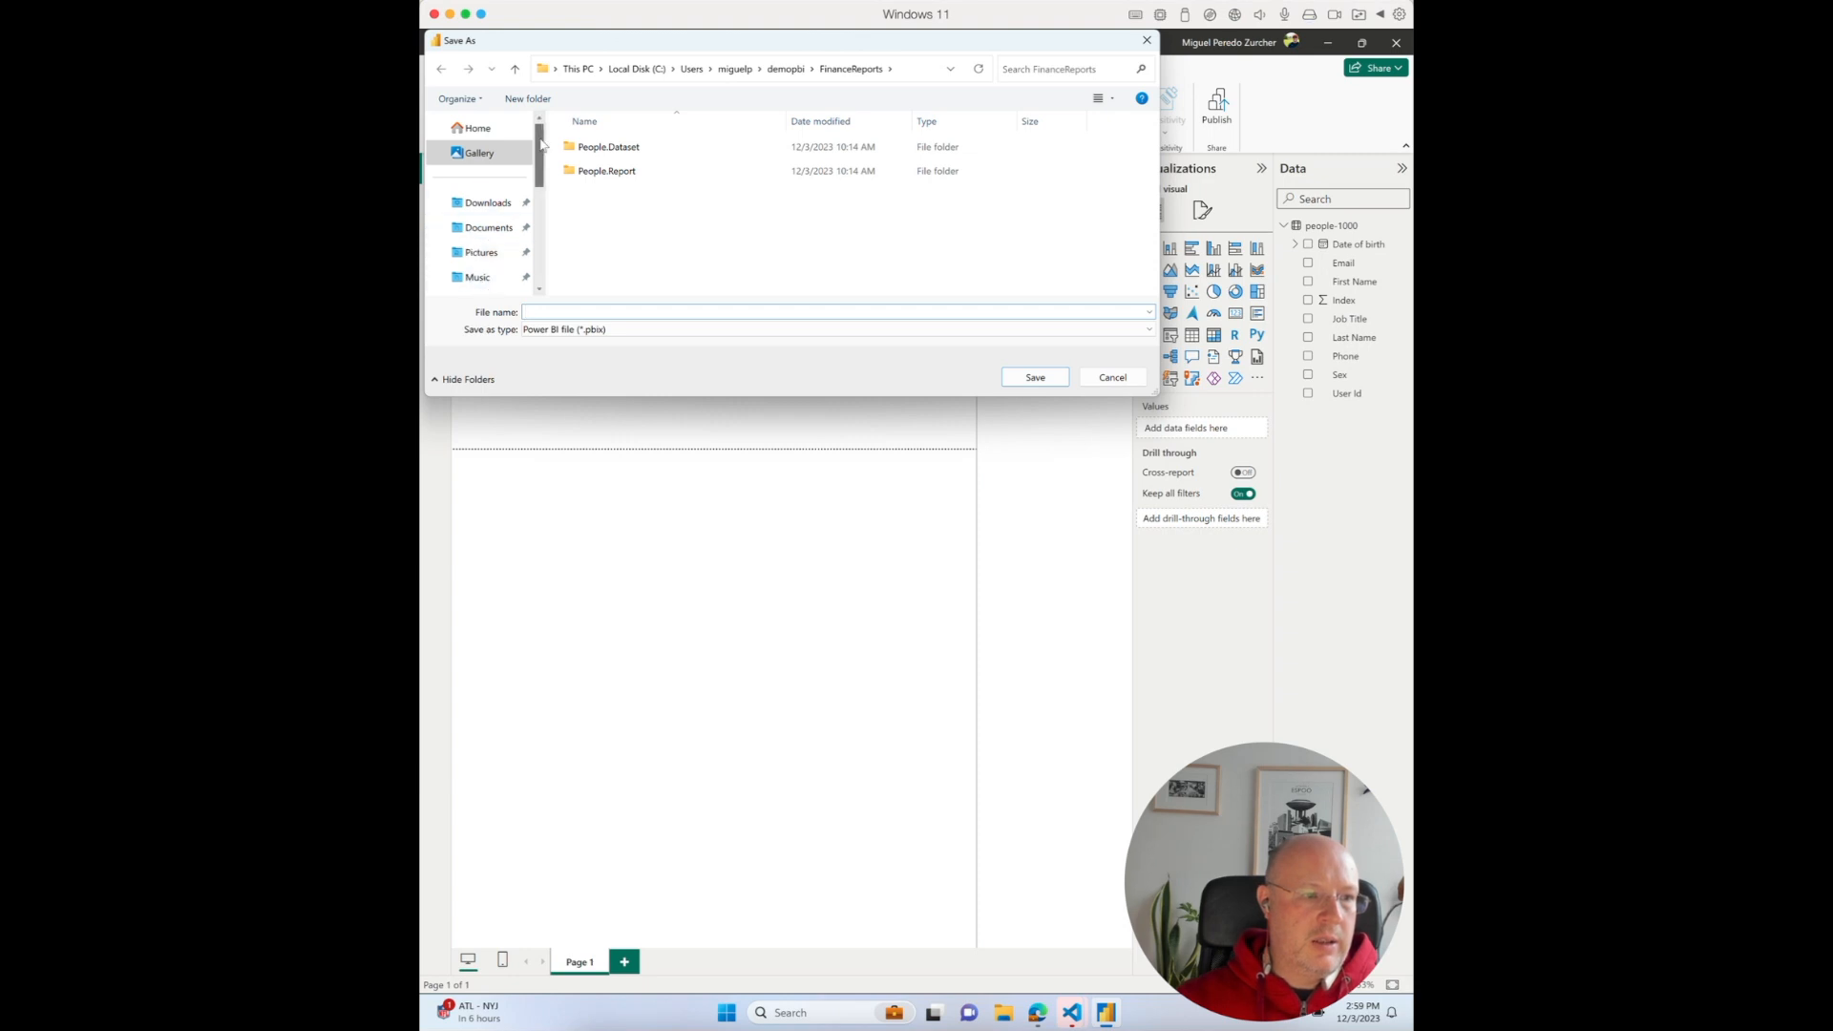
{"action": "left_click_drag", "start_coordinate": [540, 156], "coordinate": [541, 230]}
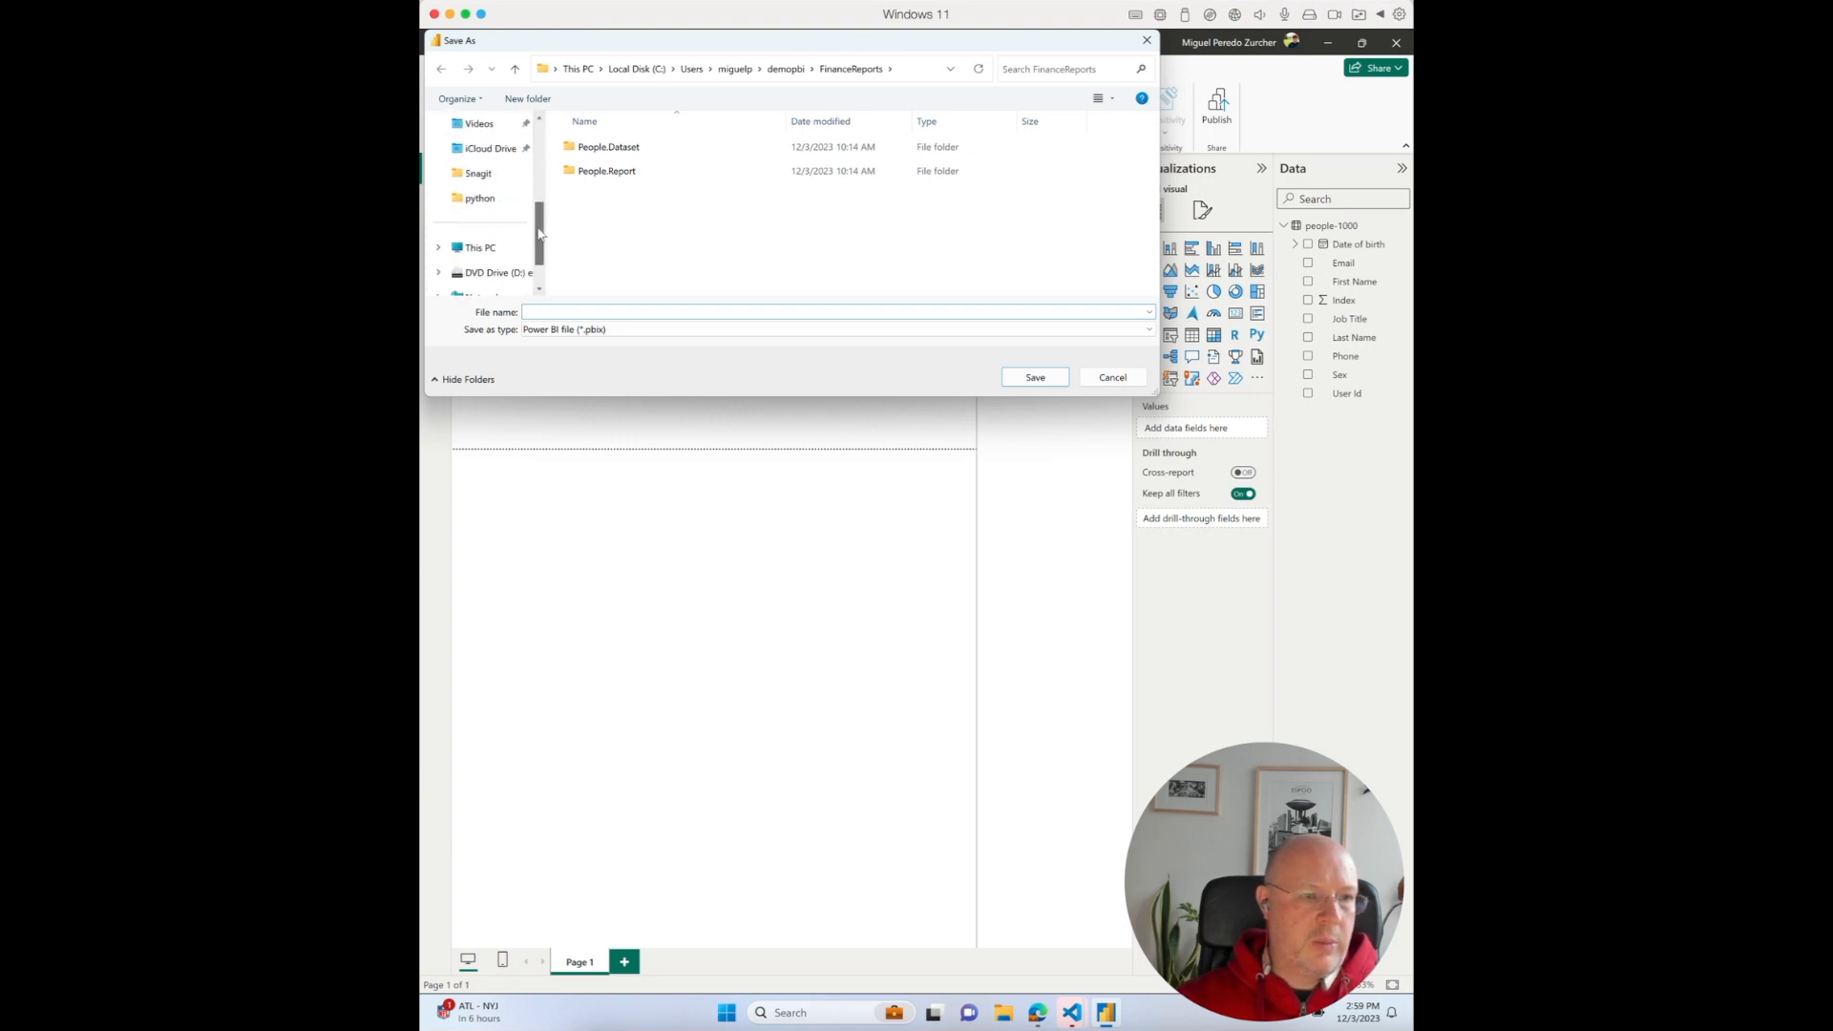
{"action": "left_click", "coordinate": [736, 68]}
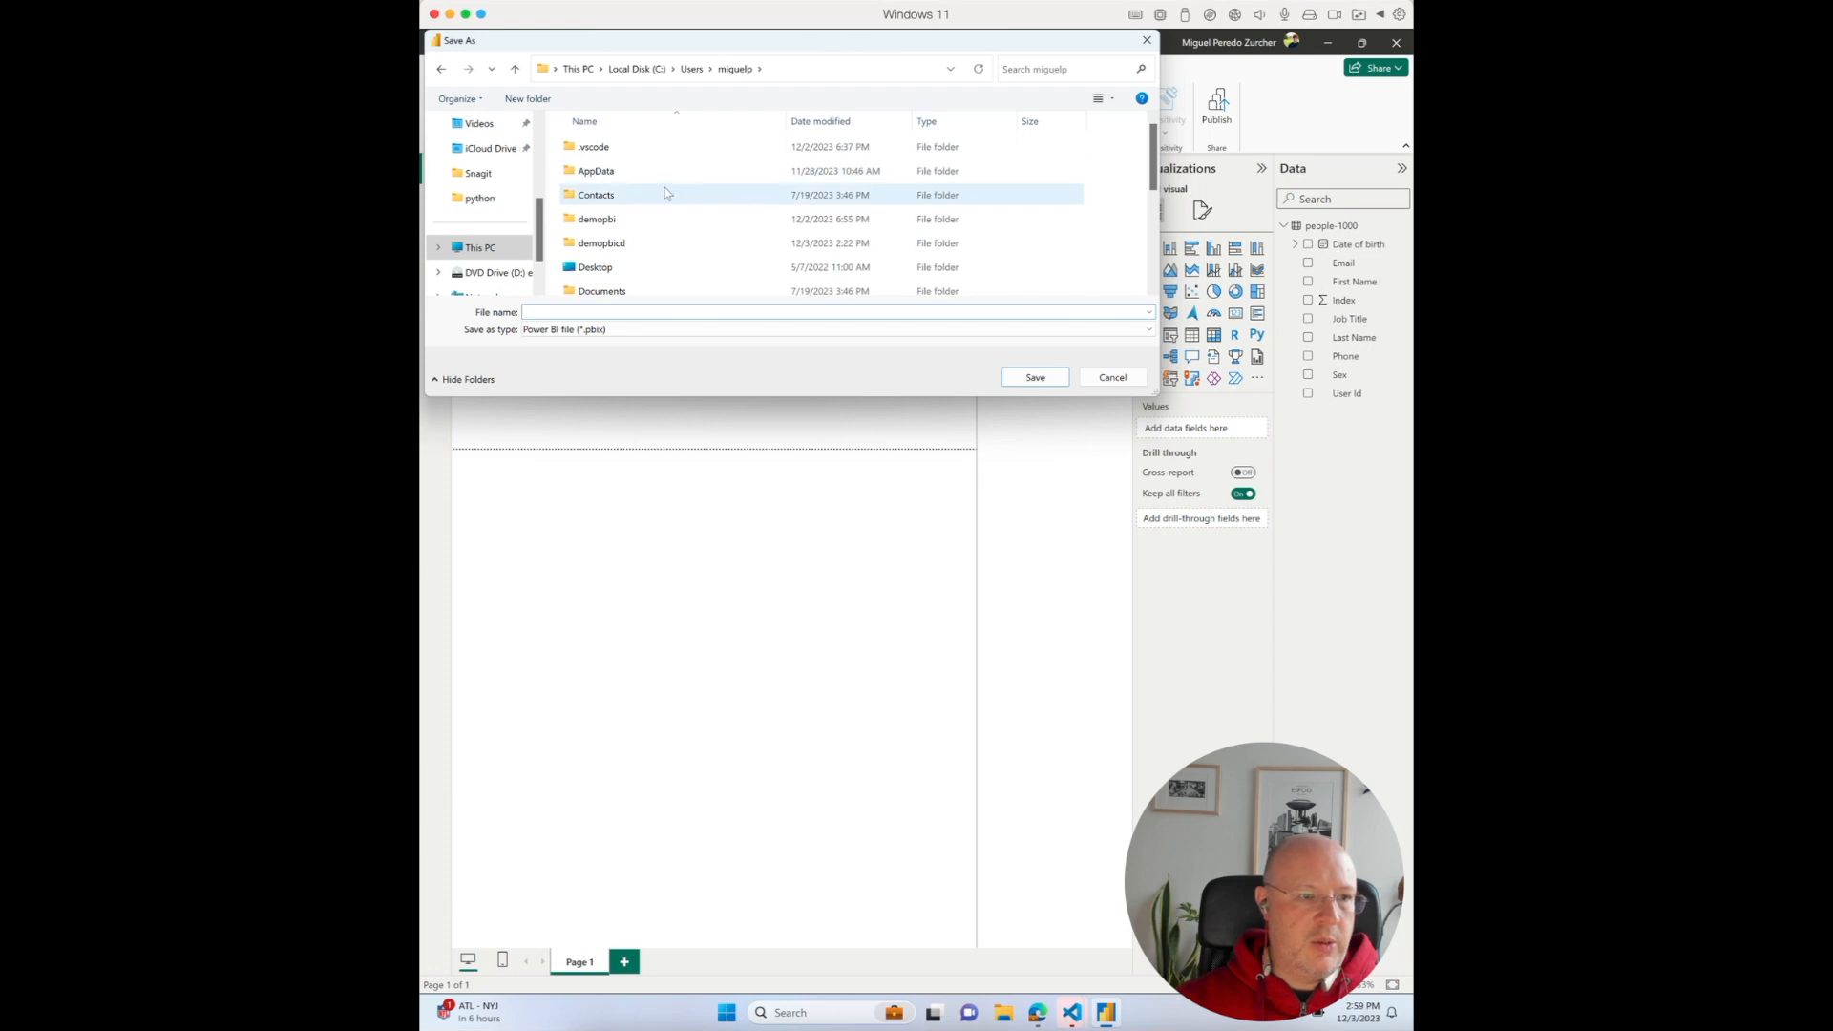
{"action": "double_click", "coordinate": [623, 246]}
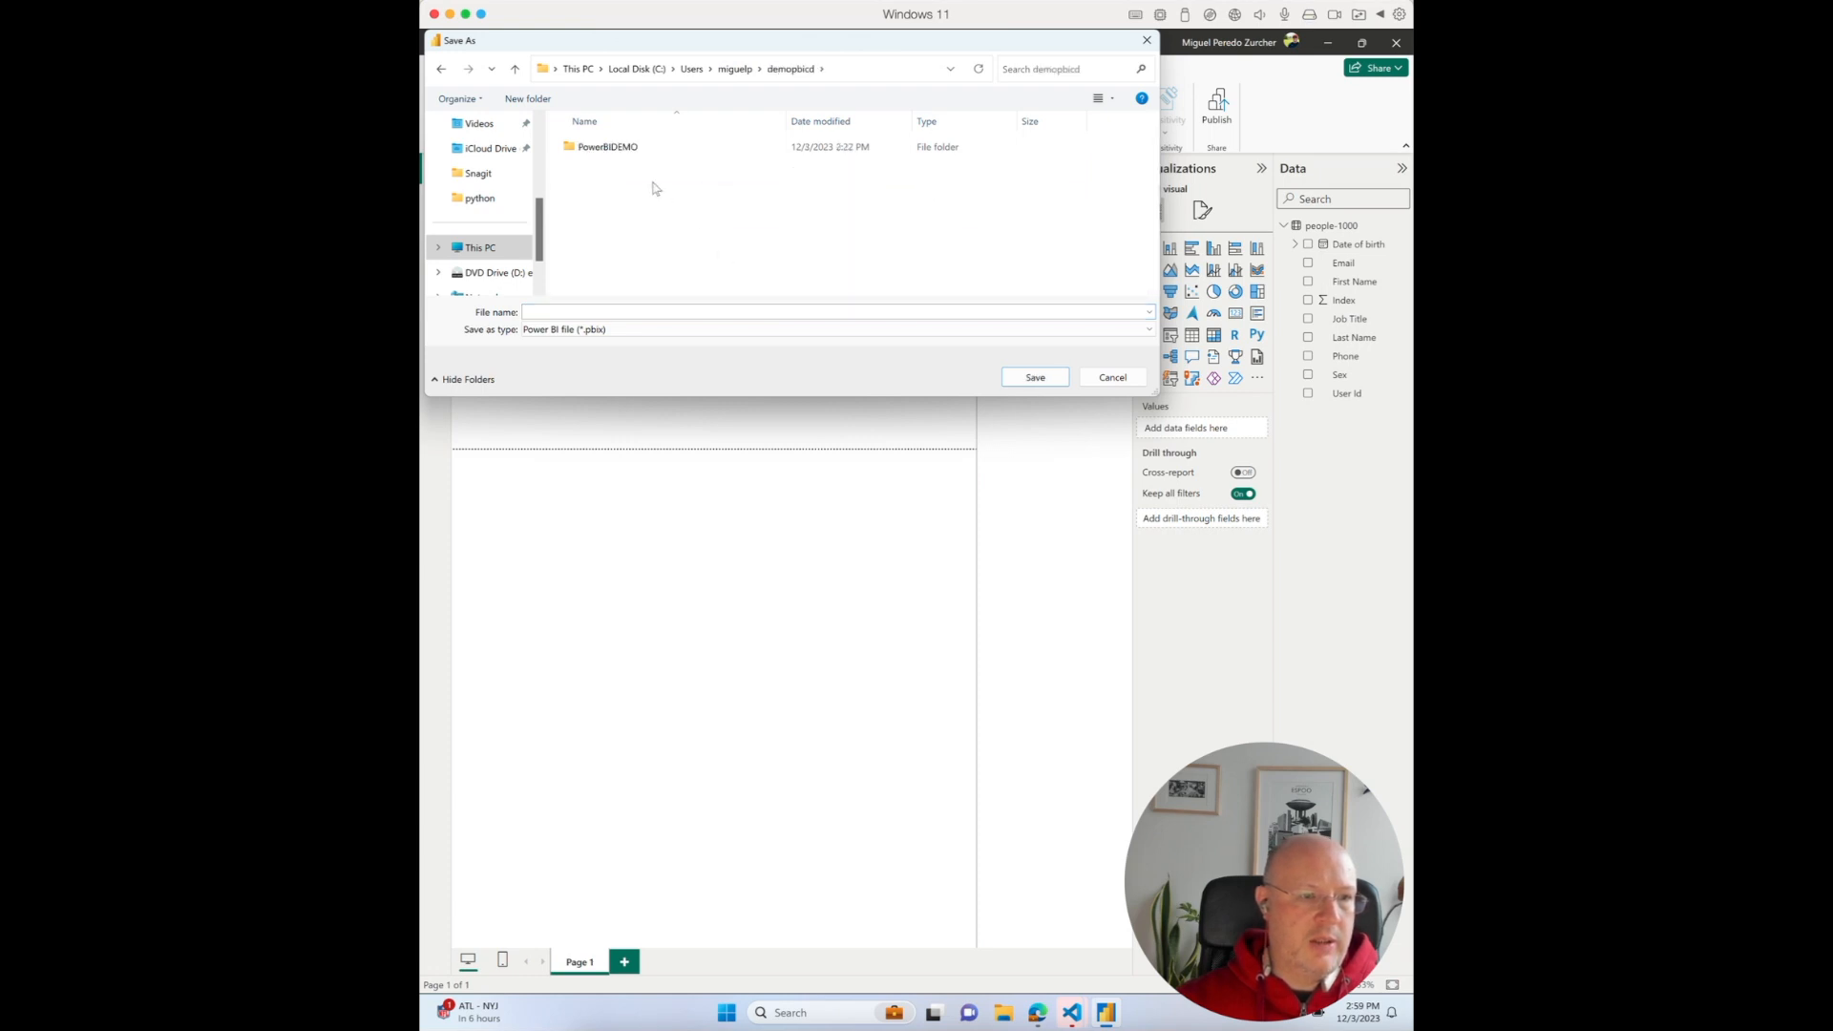
{"action": "left_click", "coordinate": [621, 150]}
{"action": "double_click", "coordinate": [620, 150]}
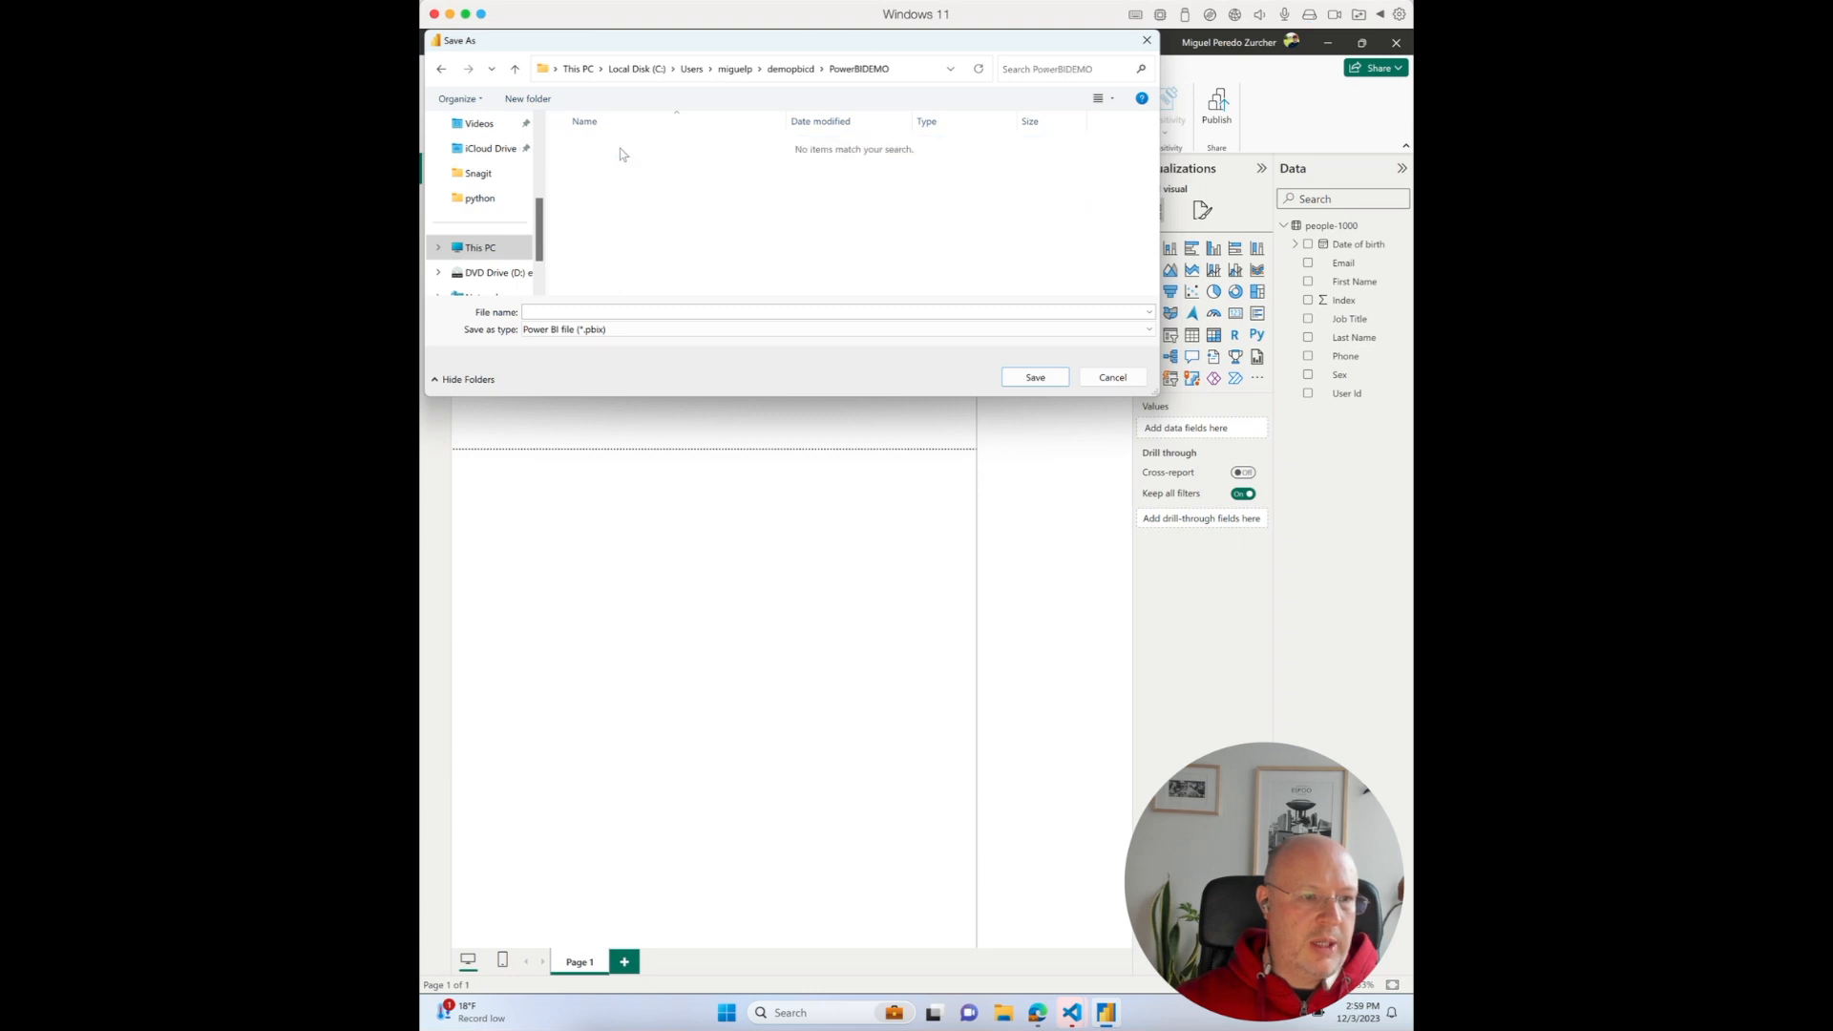
Save the report as a Power BI project file (*.pbip) named Report1.
{"action": "left_click", "coordinate": [681, 329]}
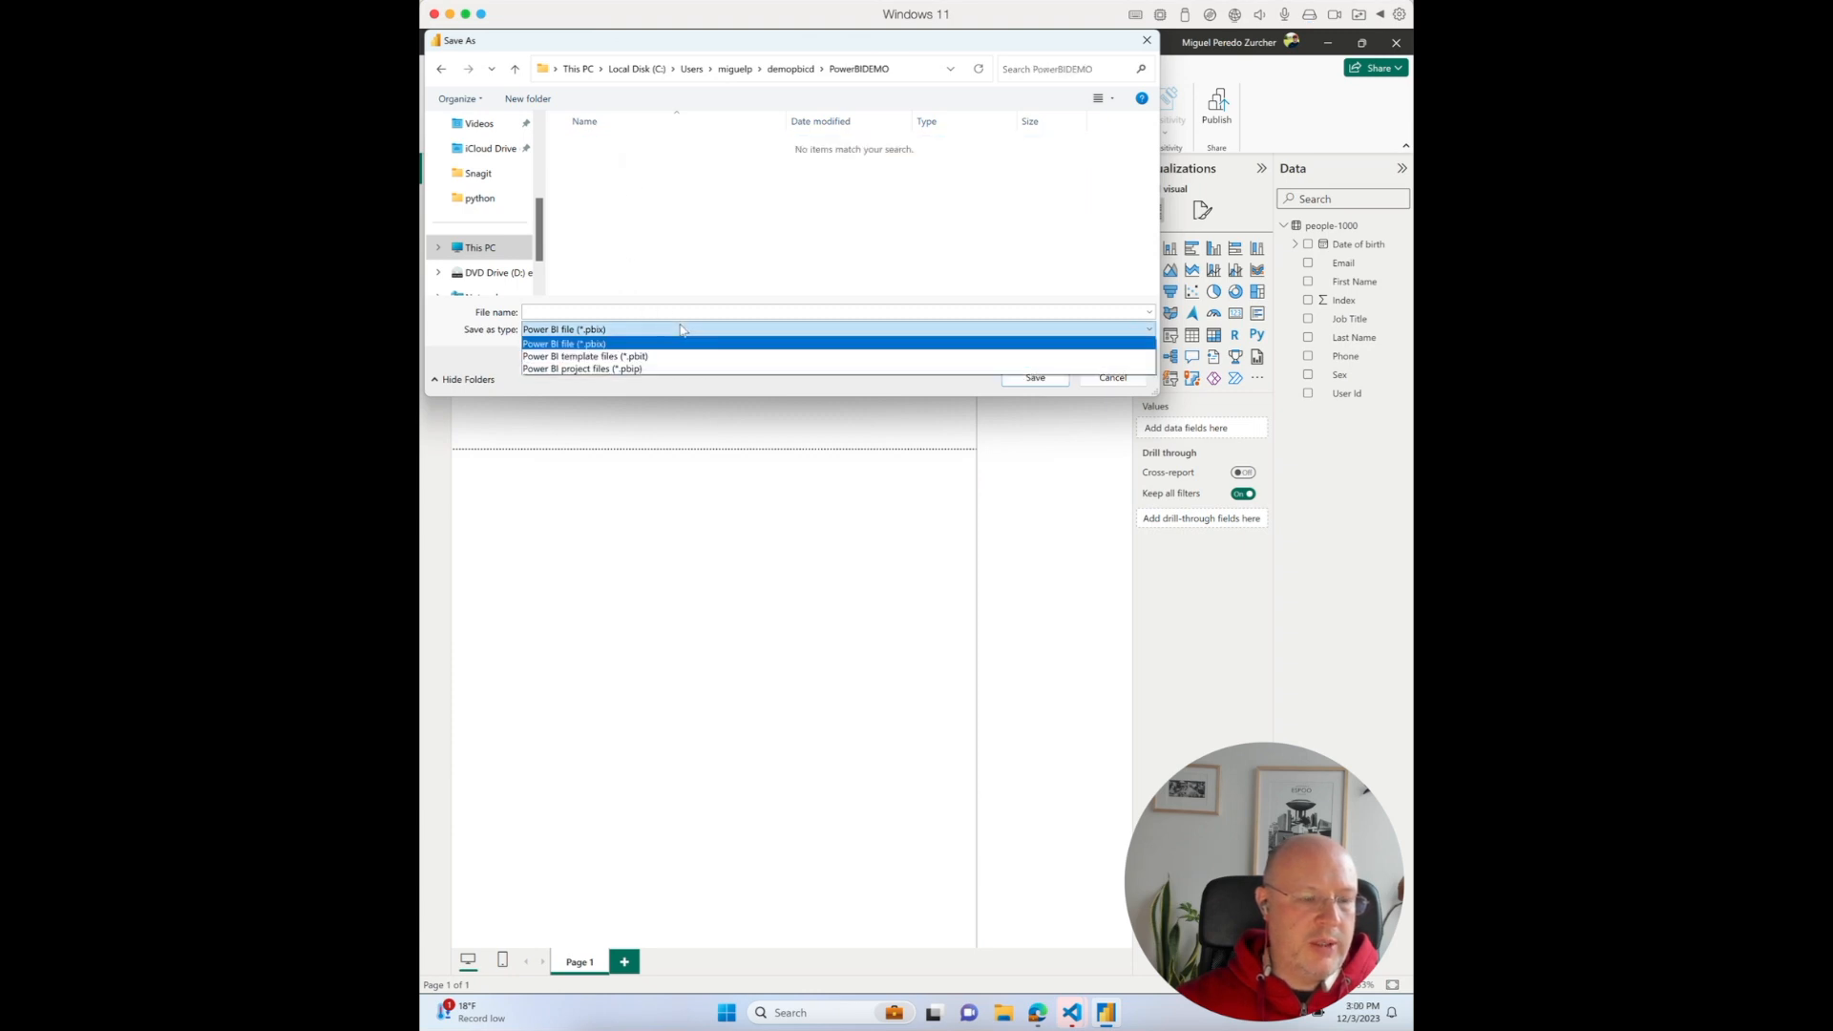
{"action": "left_click", "coordinate": [645, 370]}
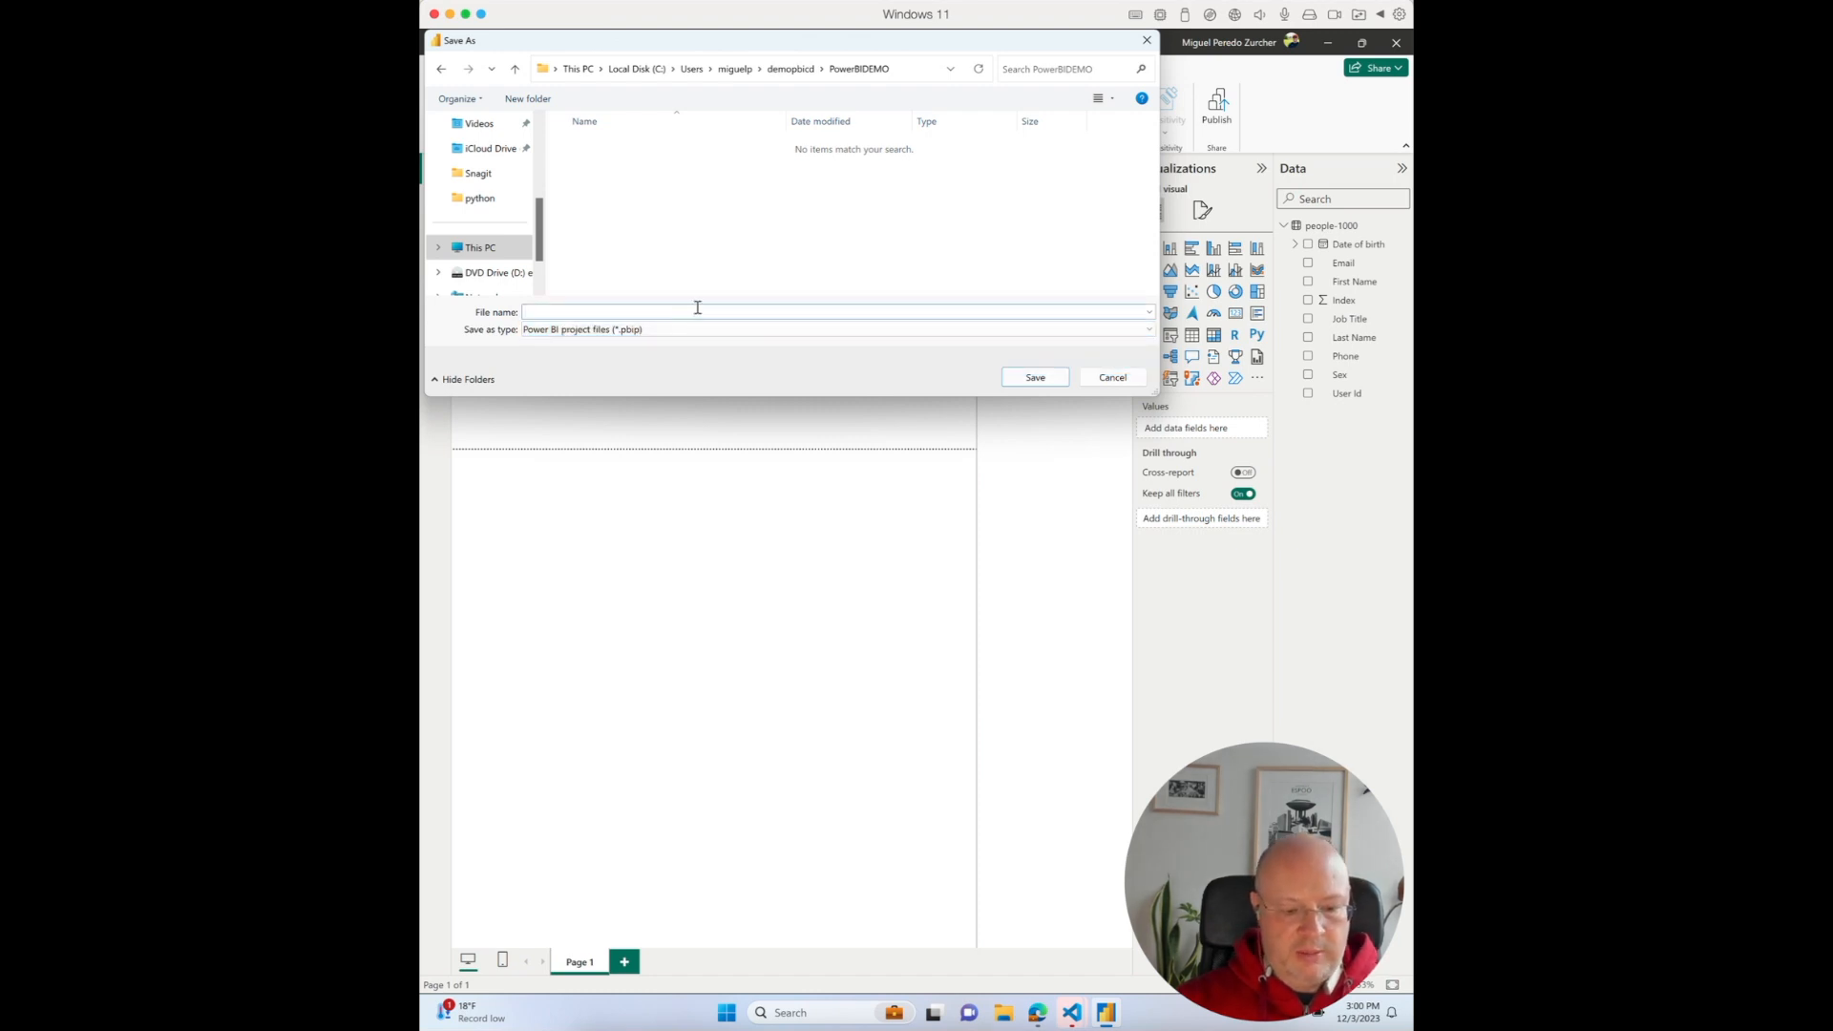
{"action": "type", "text": "Rep"}
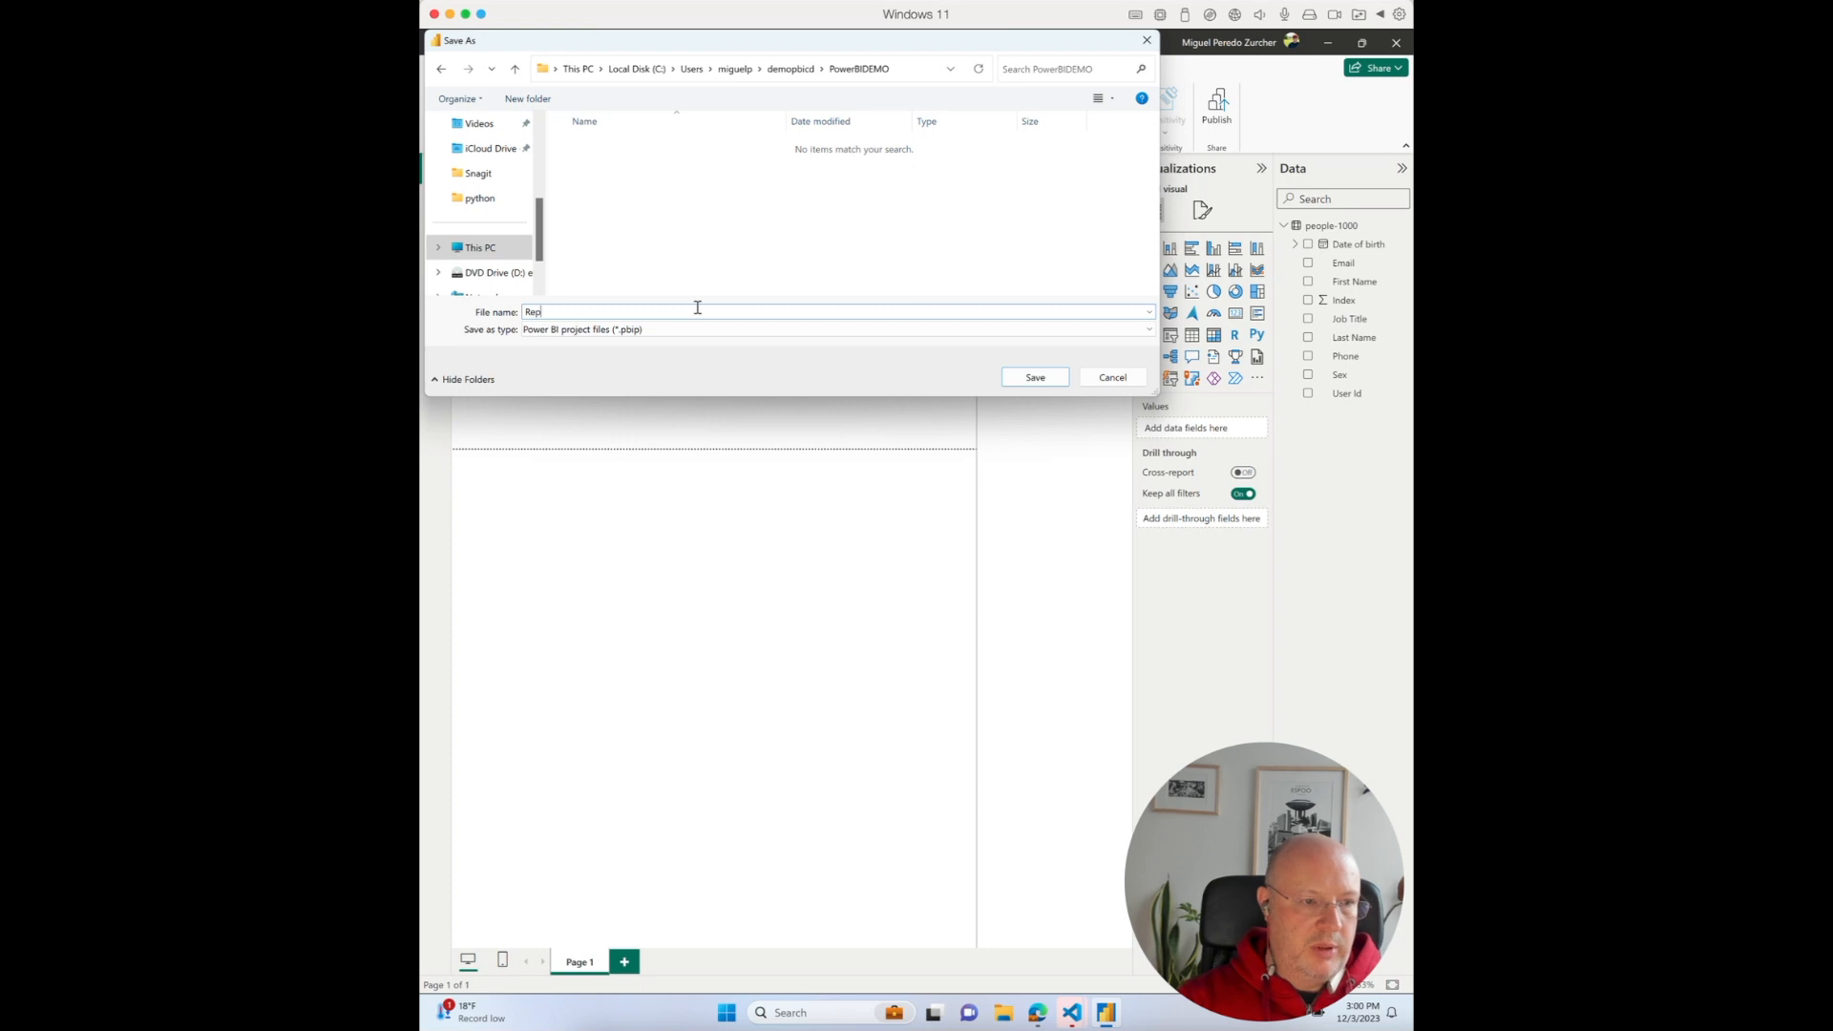
{"action": "type", "text": "ort1"}
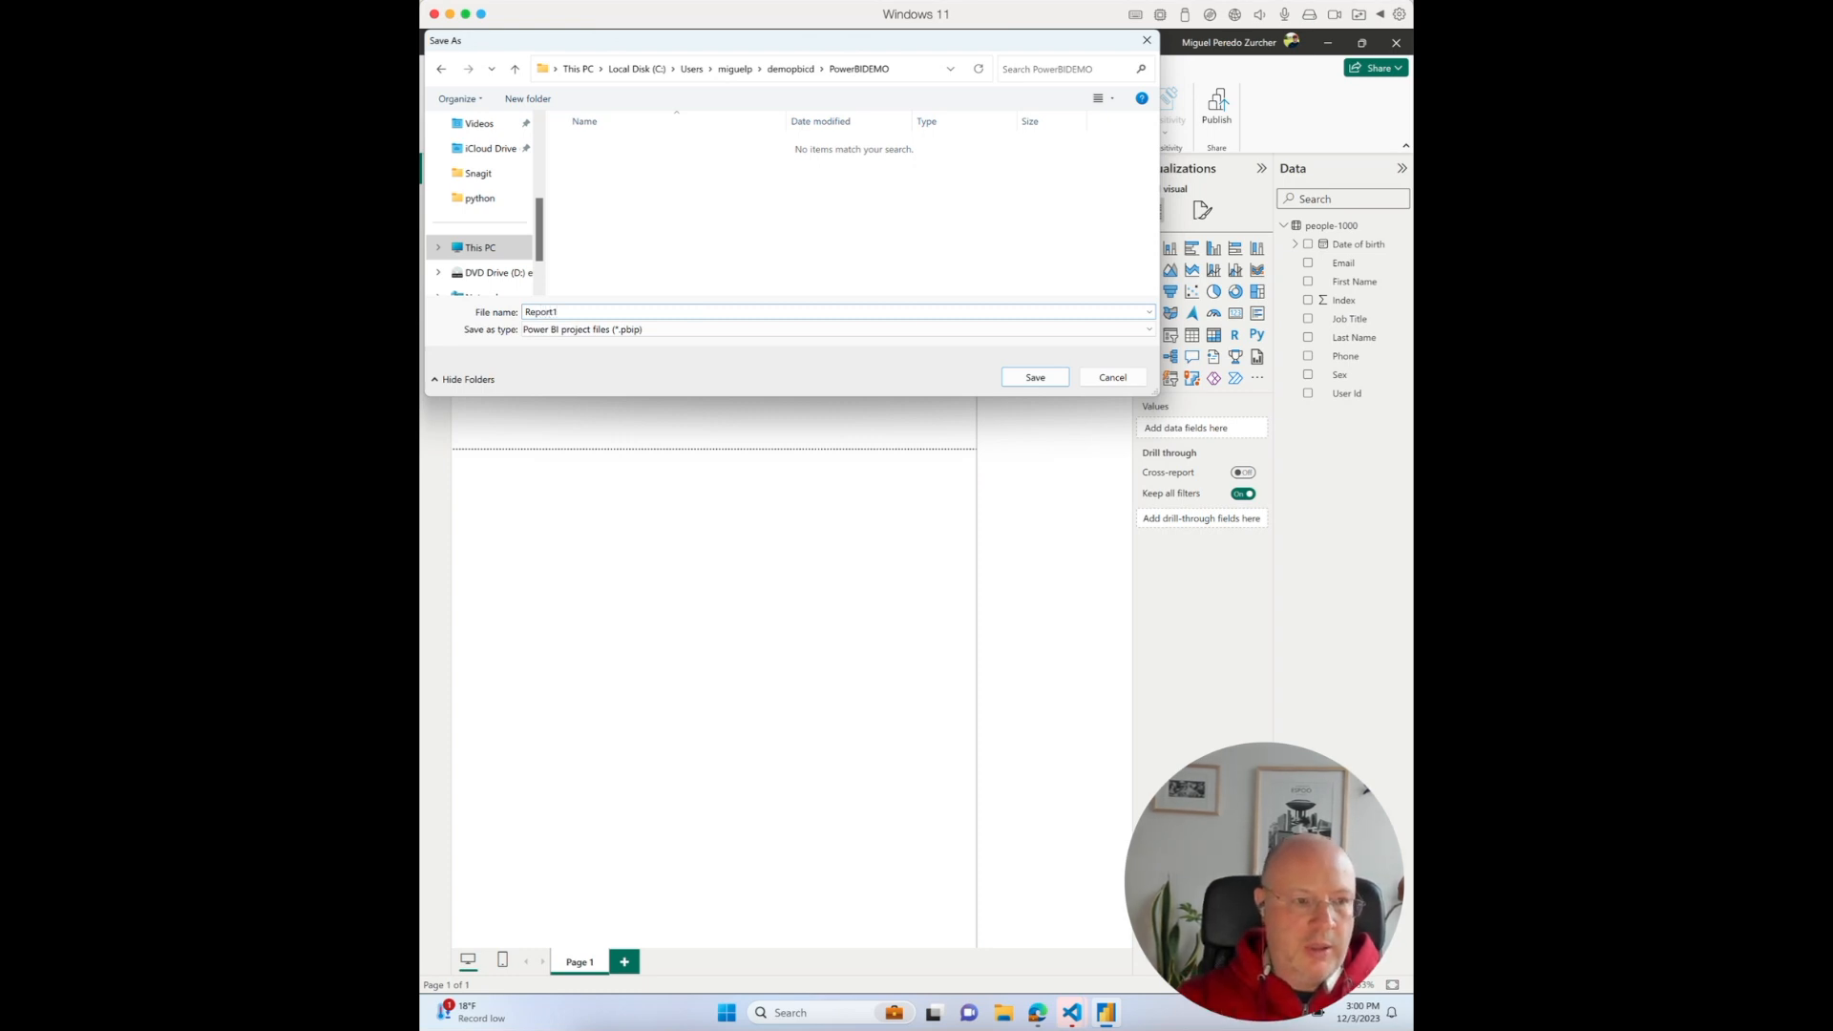
{"action": "key", "text": "Return"}
{"action": "mouse_move", "coordinate": [696, 306]}
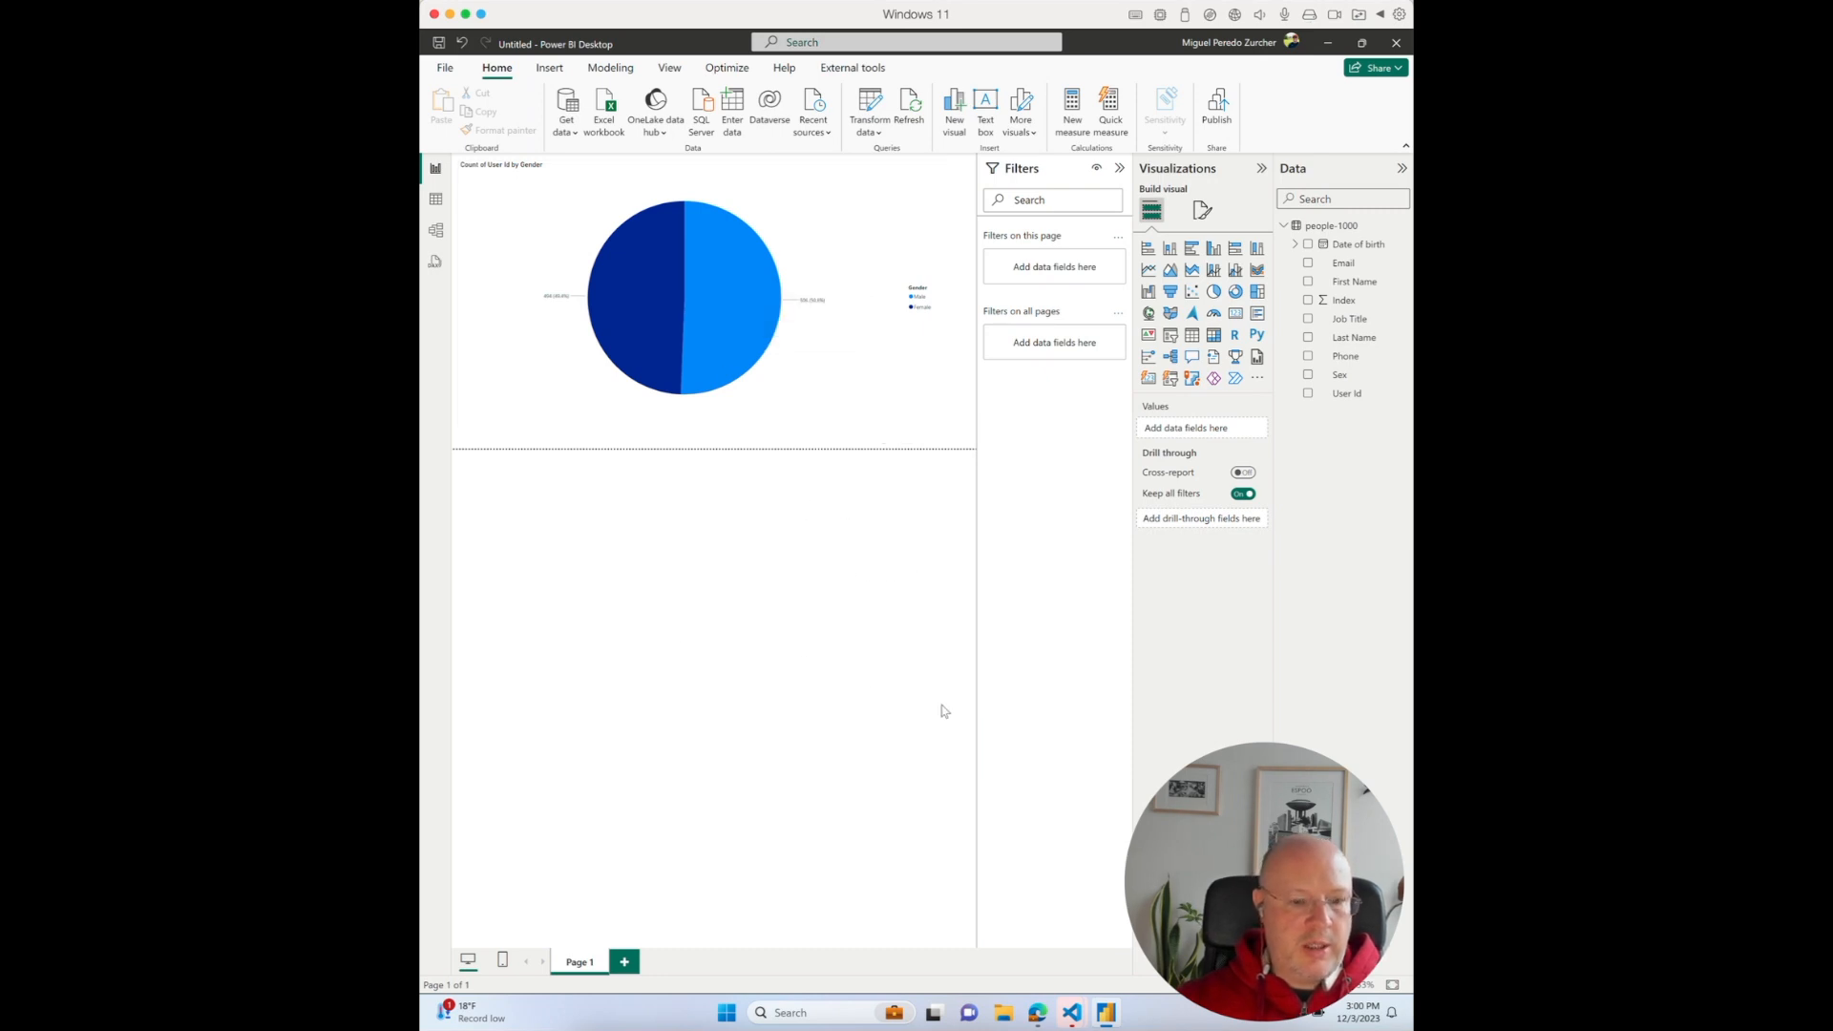
Switch to Visual Studio Code, dismissing its stray warning dialog, and view the PowerBIDEMO repository's pending changes.
{"action": "mouse_move", "coordinate": [1076, 1020]}
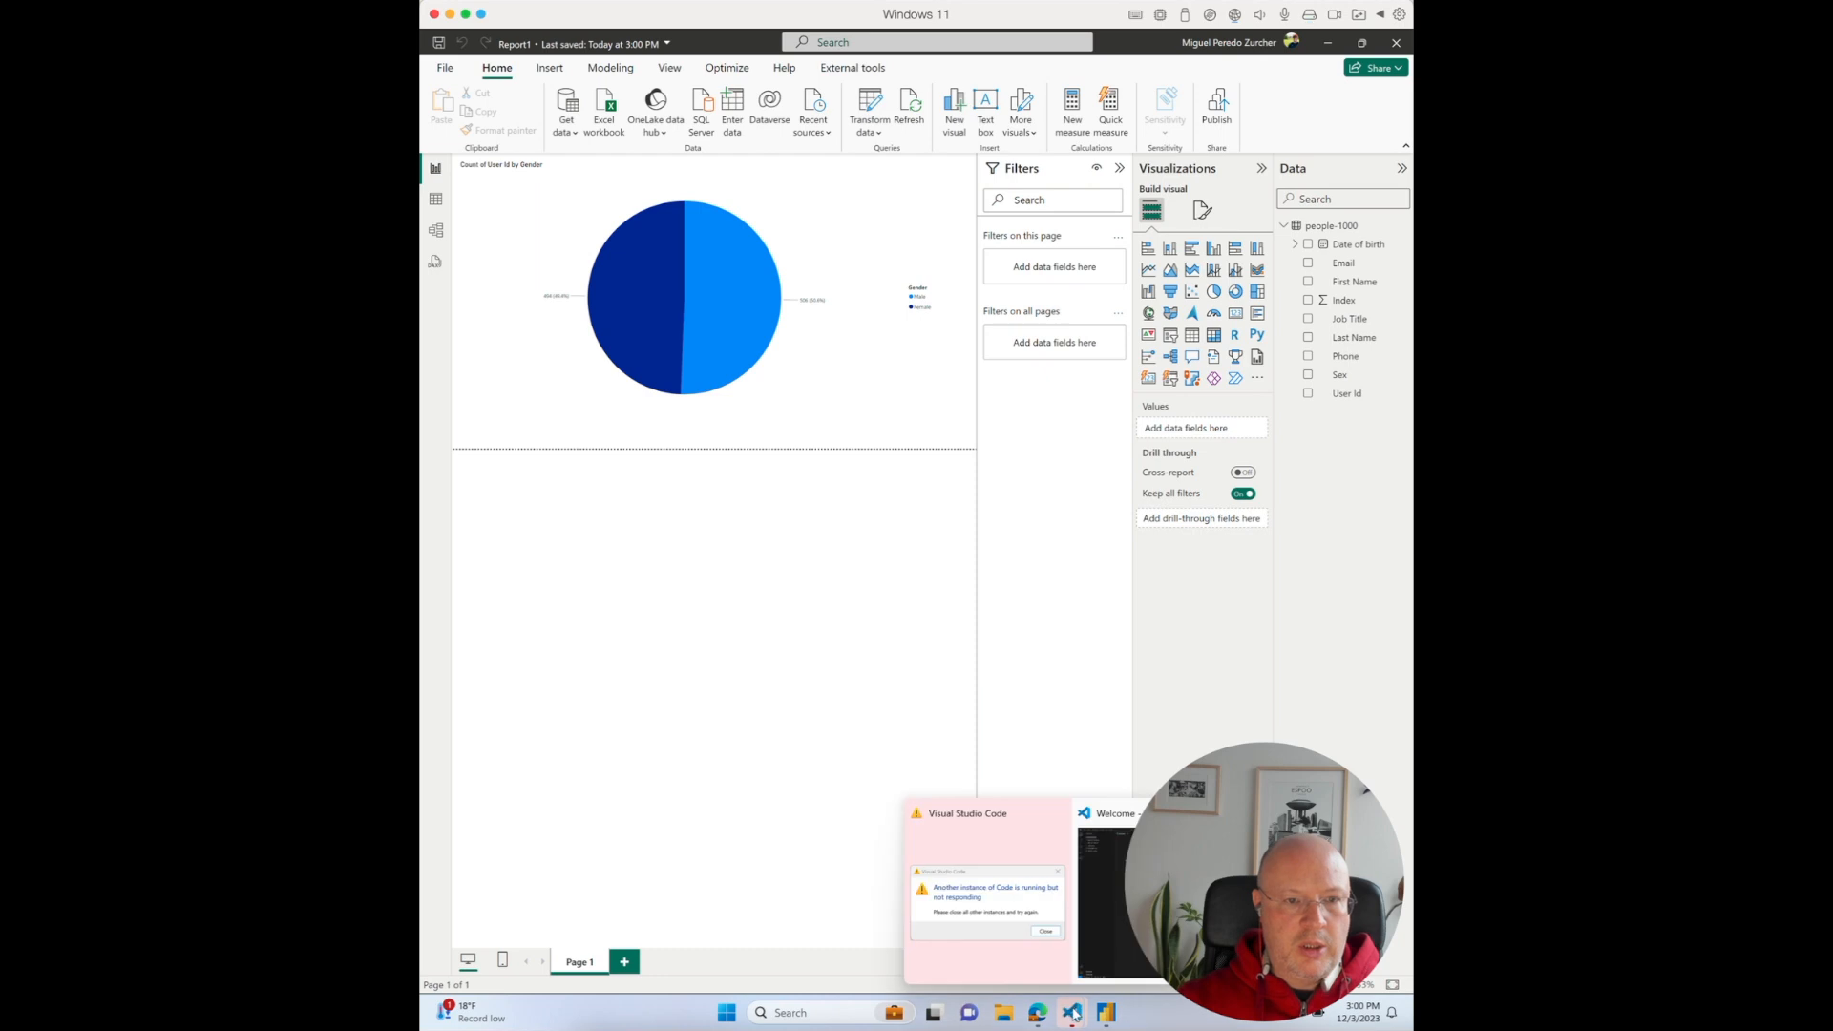
{"action": "left_click", "coordinate": [993, 864]}
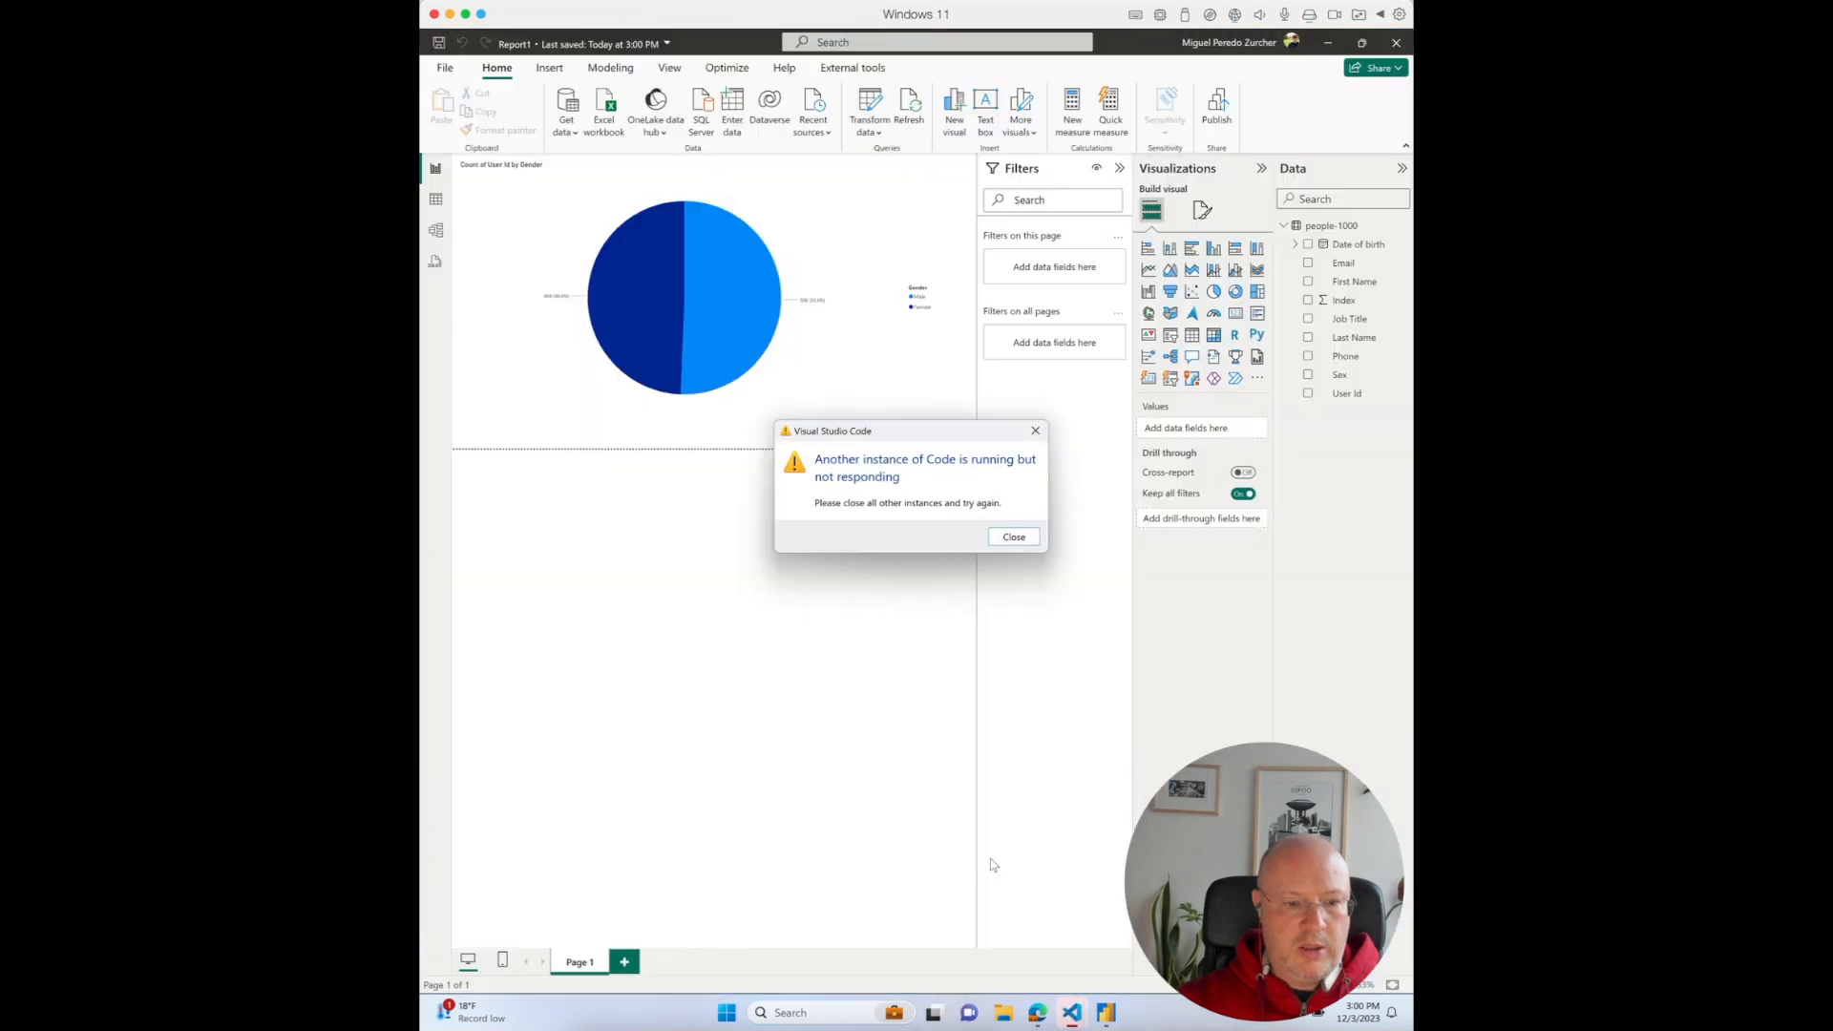
{"action": "left_click", "coordinate": [1014, 536]}
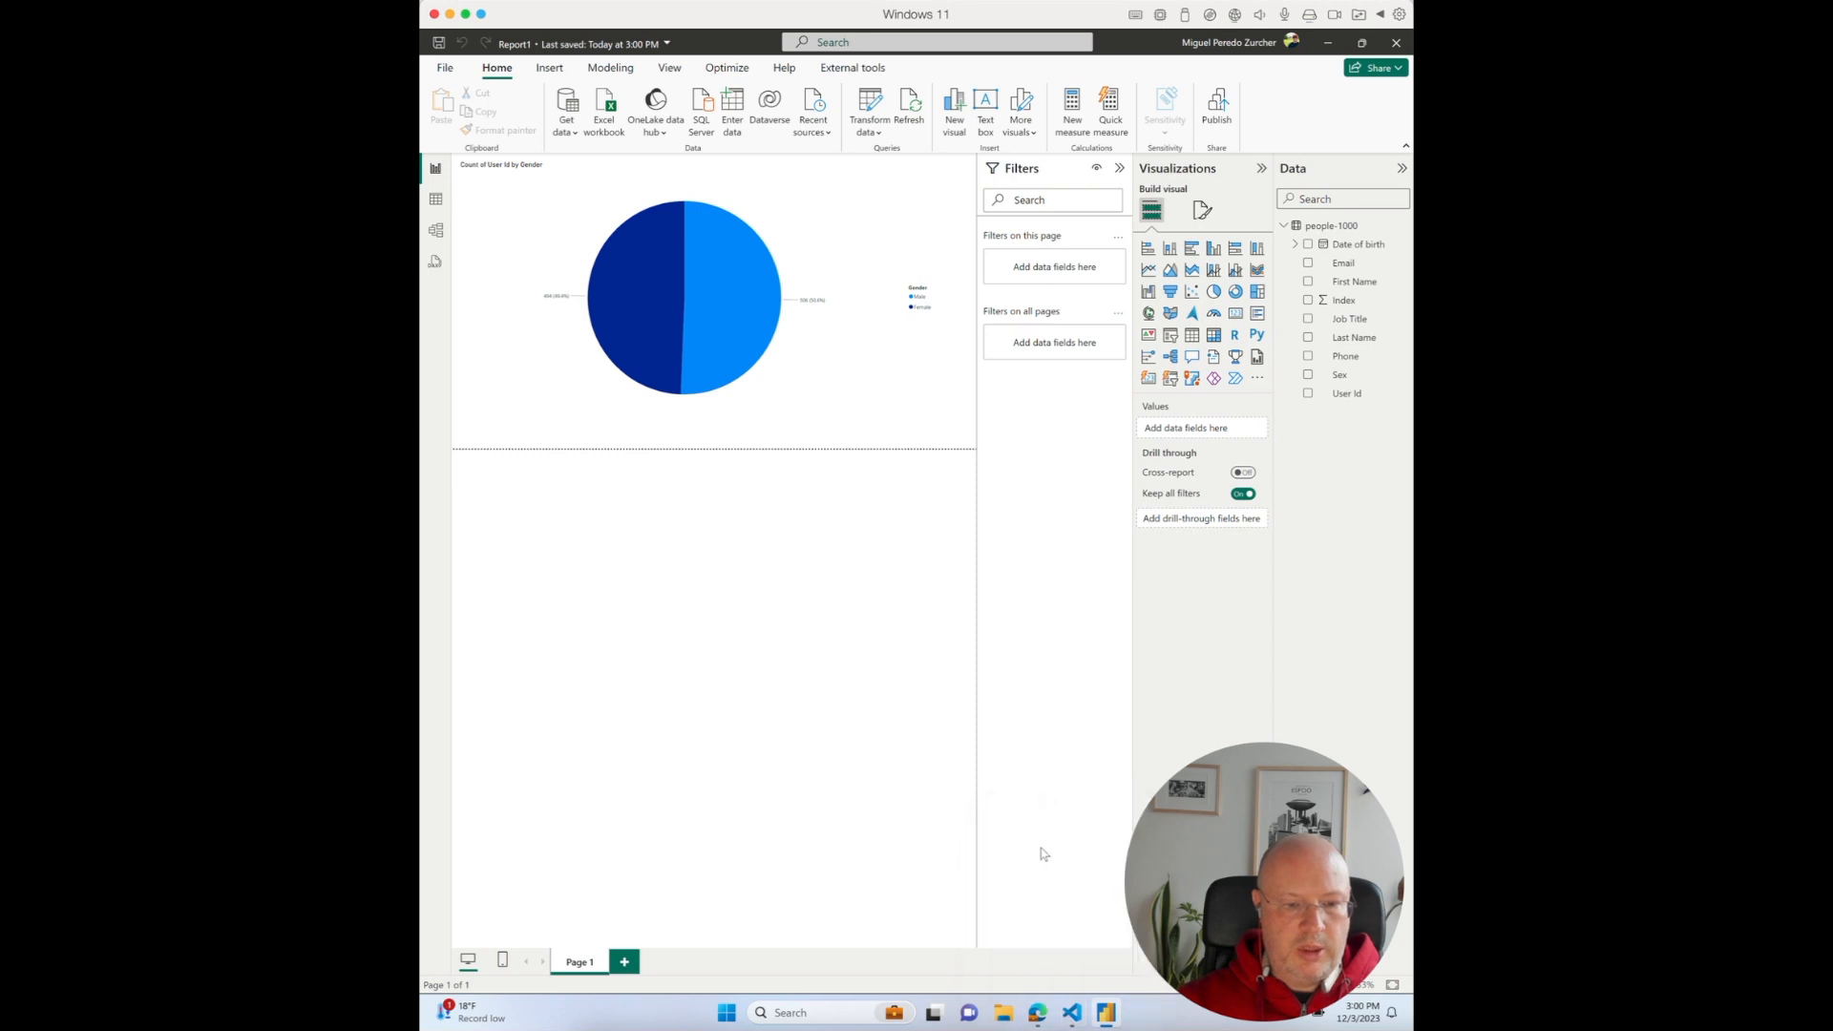
{"action": "left_click", "coordinate": [1072, 1012]}
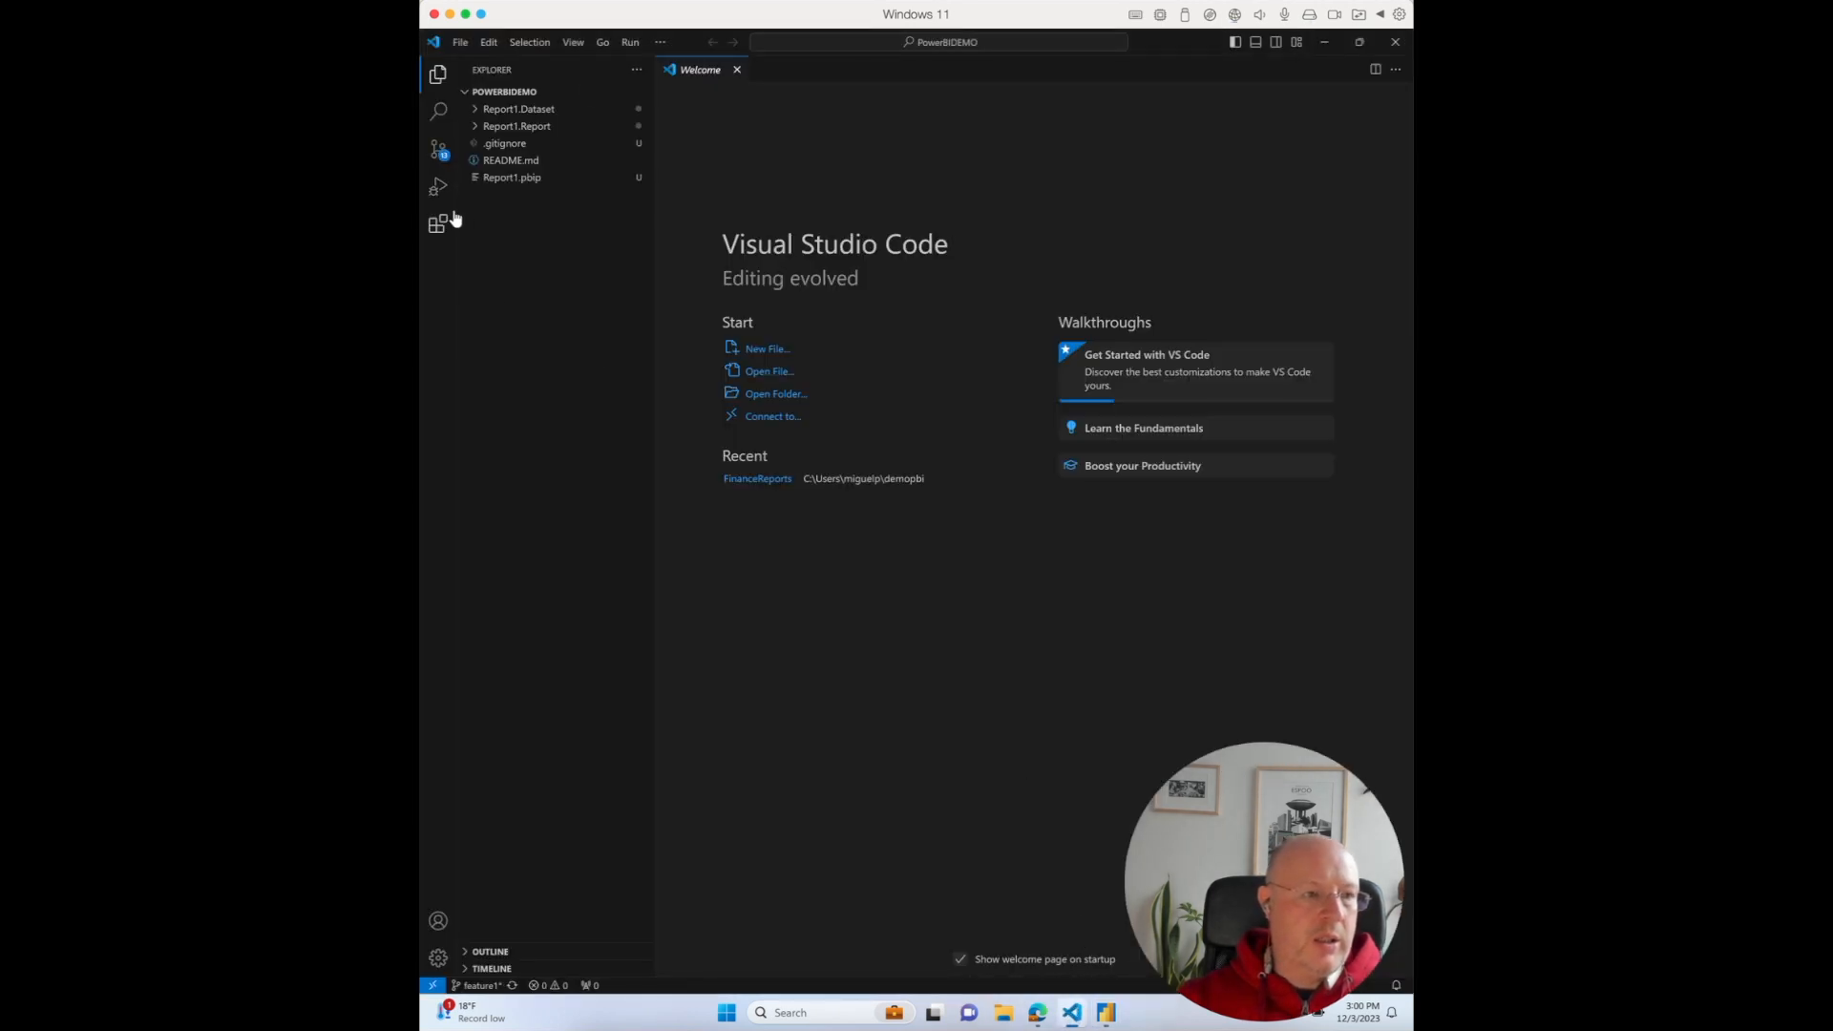
{"action": "left_click", "coordinate": [439, 153]}
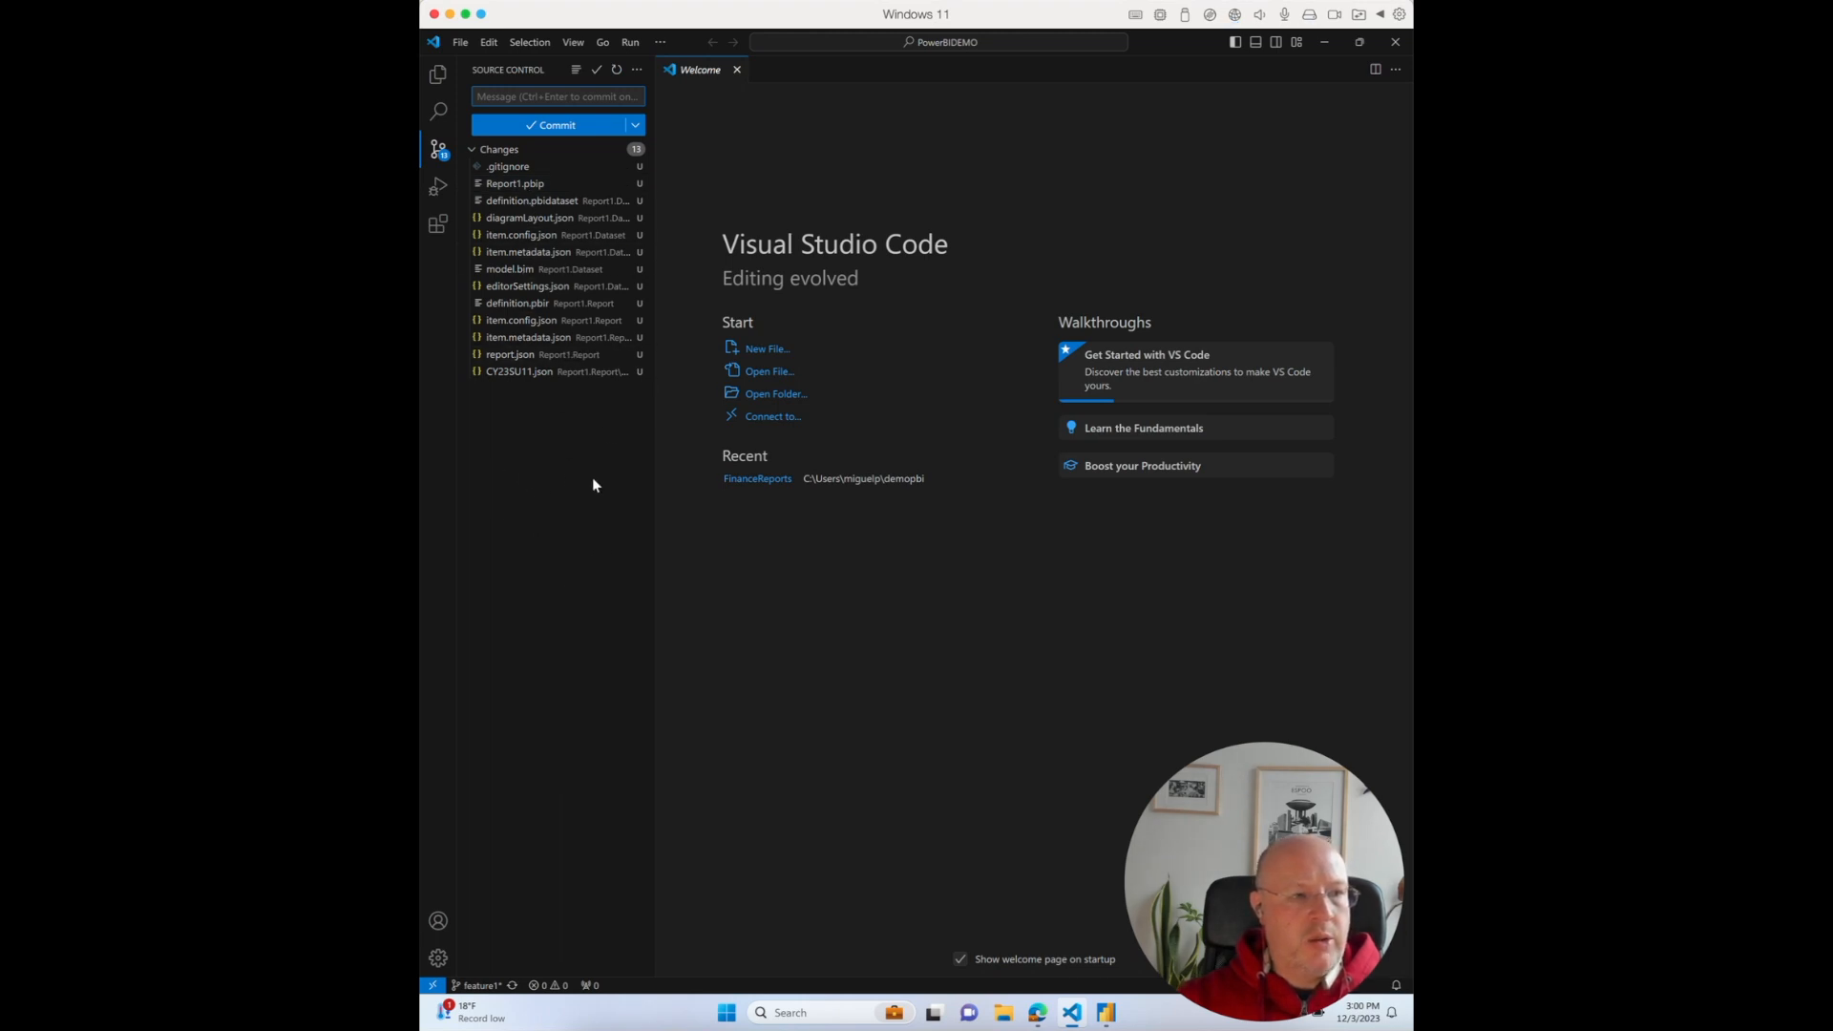
Expand the Report1.Report and Report1.Dataset folders and look through the model.bim file.
{"action": "left_click", "coordinate": [438, 72]}
{"action": "left_click", "coordinate": [473, 128]}
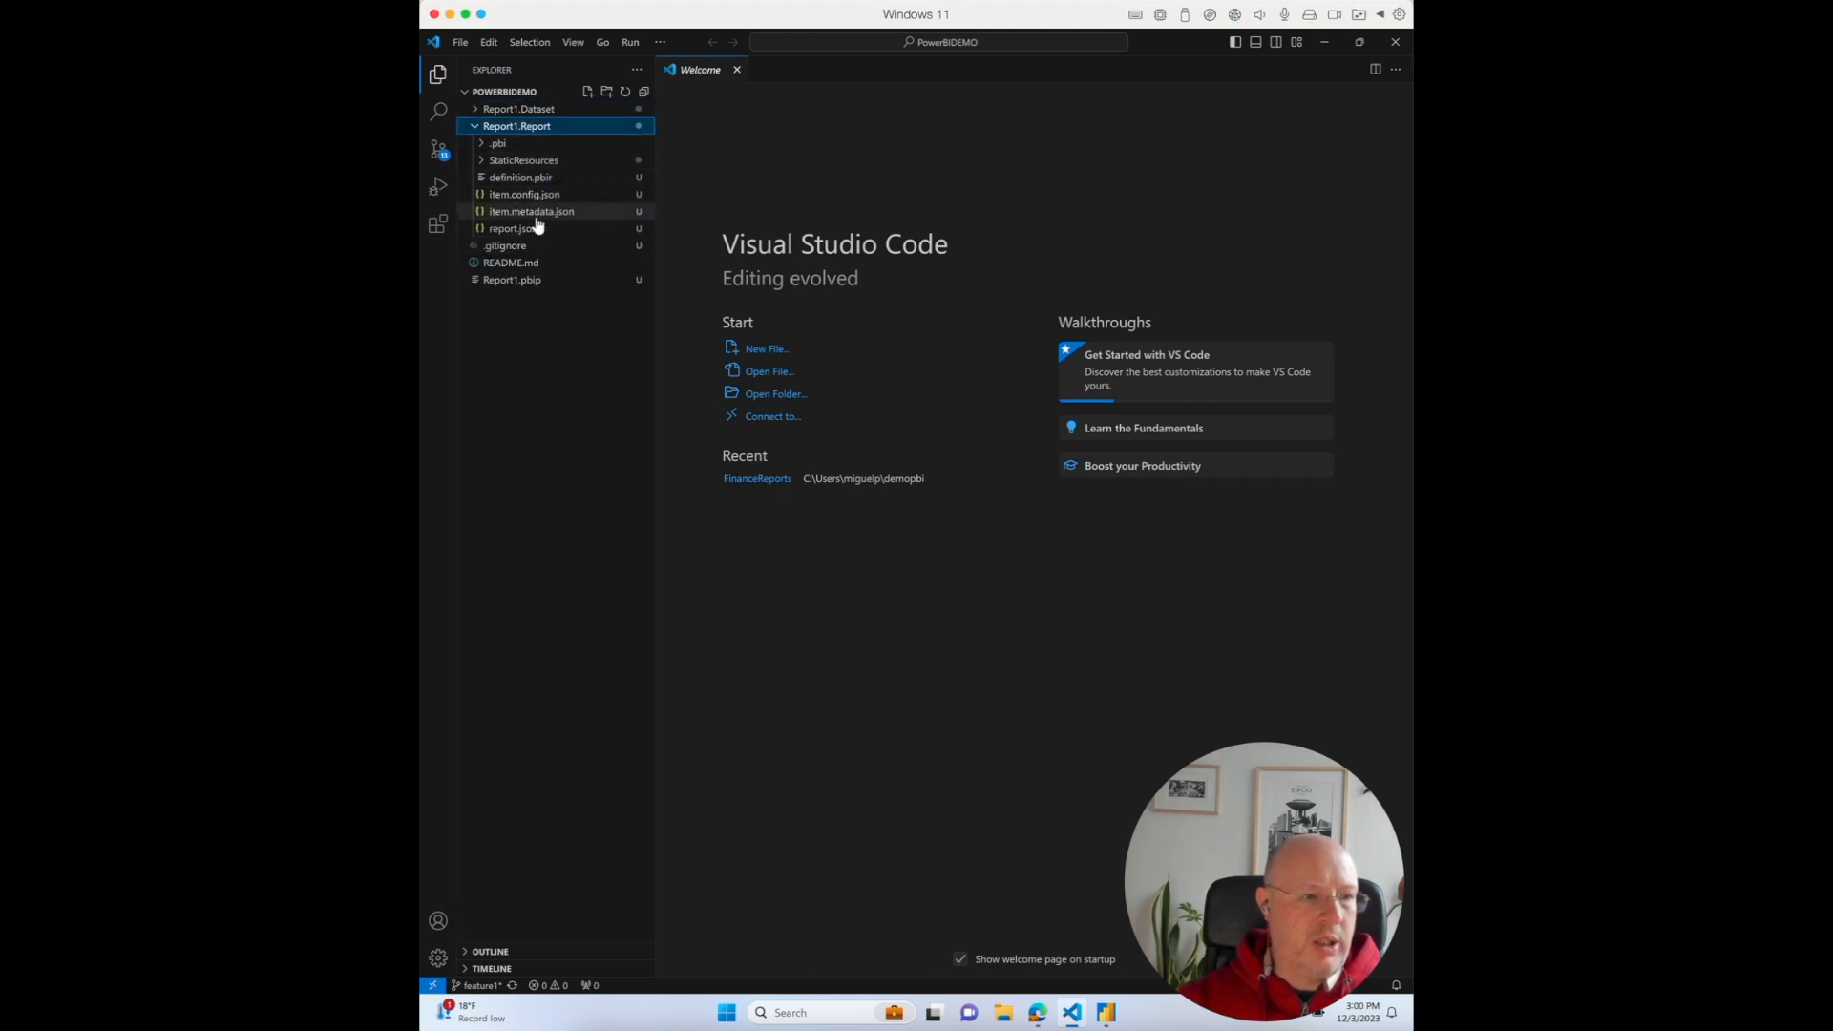
{"action": "left_click", "coordinate": [473, 111]}
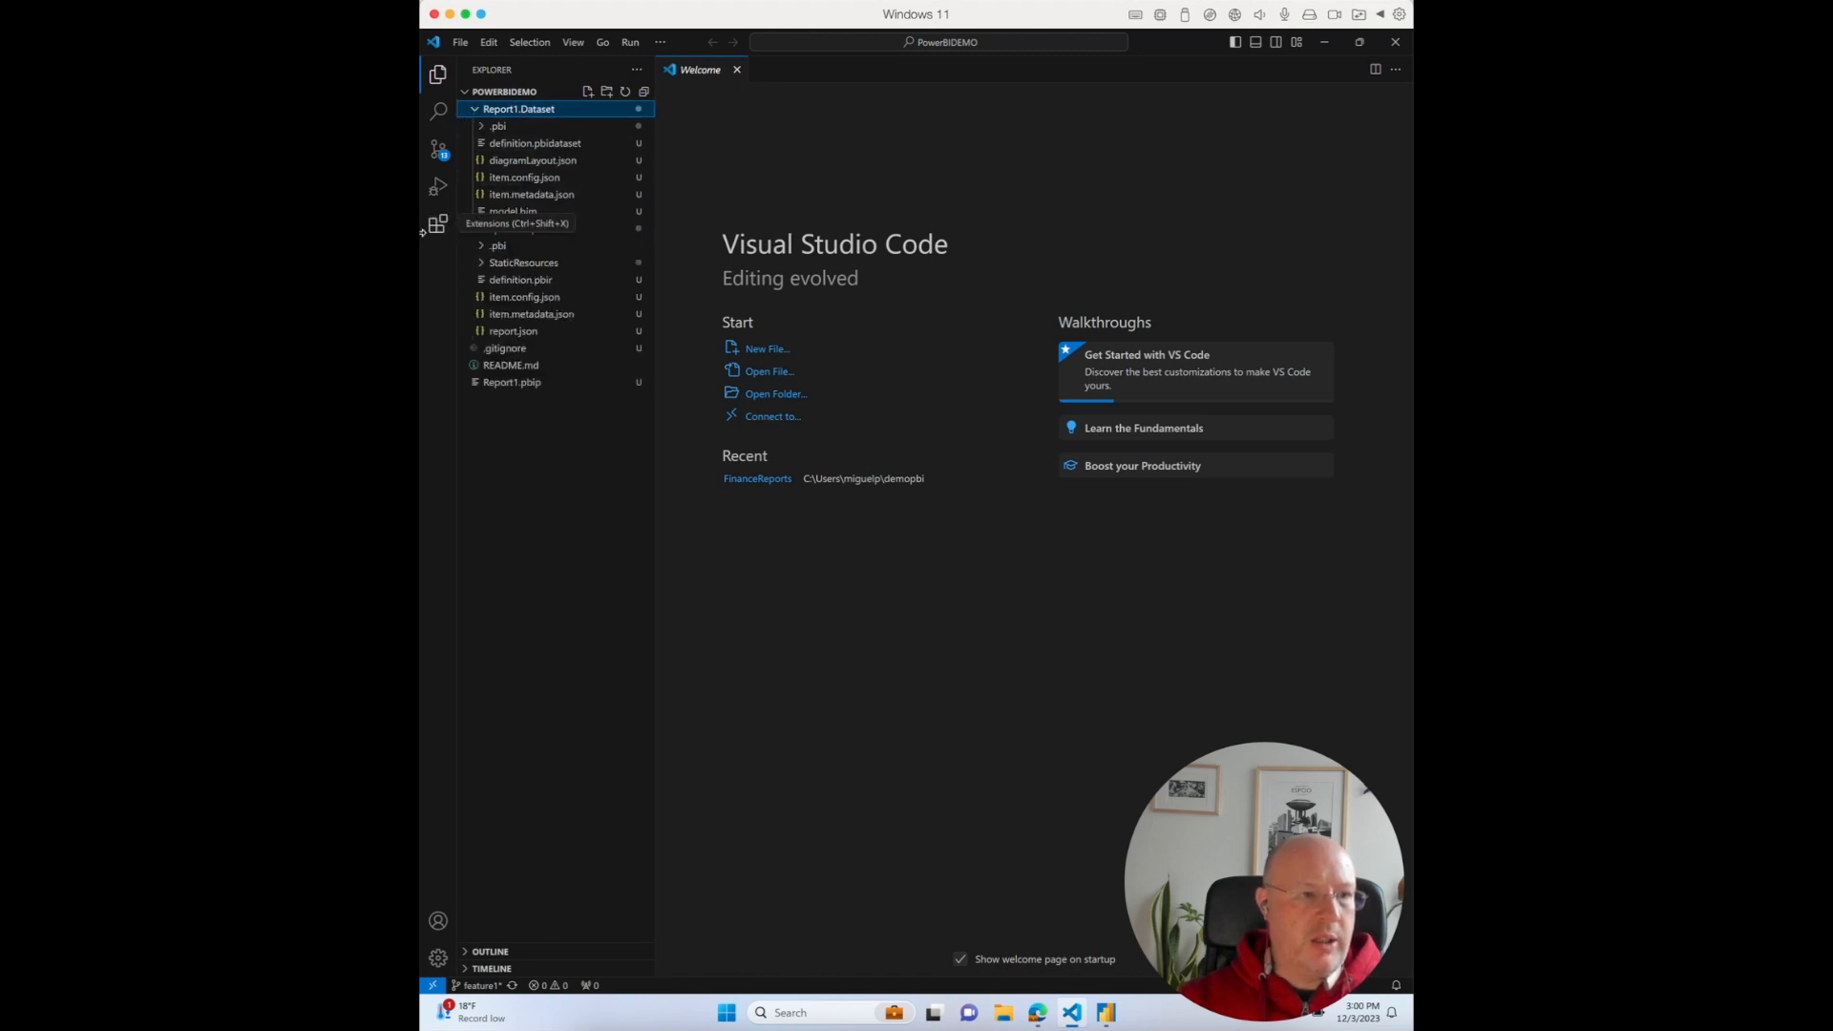
{"action": "left_click", "coordinate": [519, 213]}
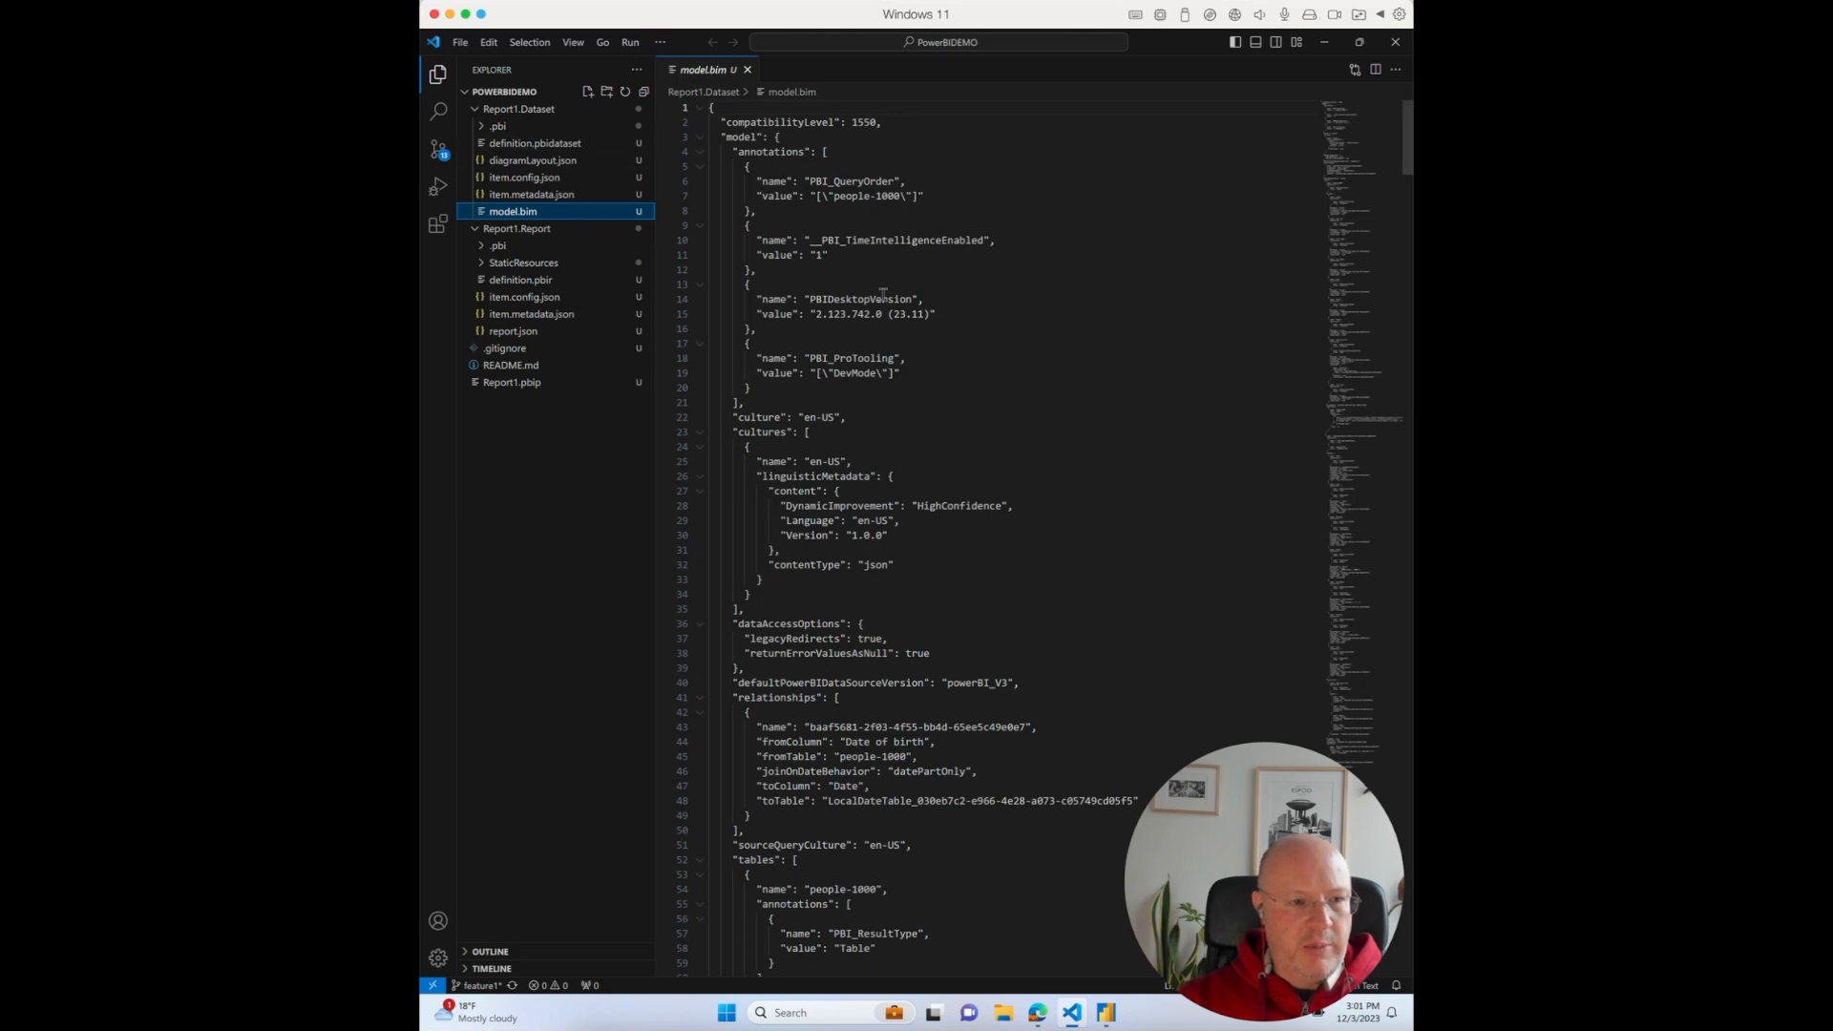
{"action": "scroll", "coordinate": [1228, 497], "scroll_direction": "down", "scroll_amount": 10}
{"action": "scroll", "coordinate": [1229, 496], "scroll_direction": "up", "scroll_amount": 10}
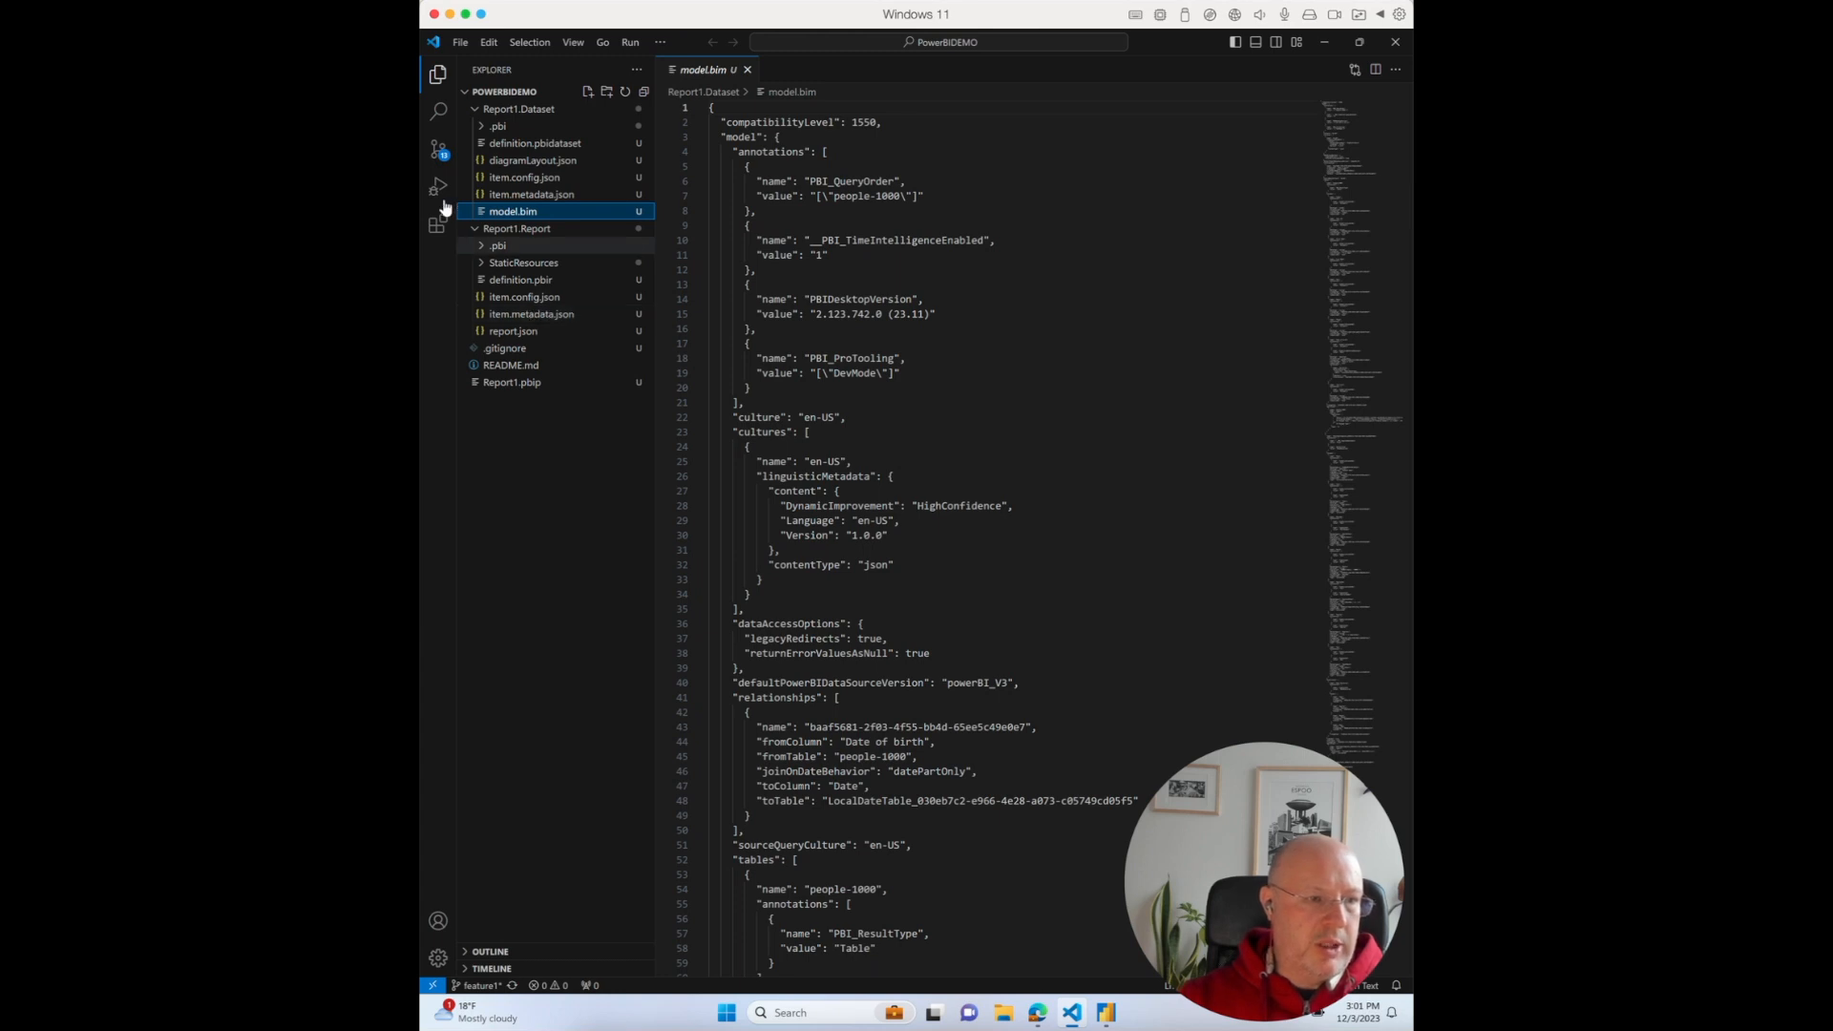
Commit all changes with the message "Report Working" and sync them to origin/feature1, turning off the sync confirmation for future use.
{"action": "left_click", "coordinate": [439, 150]}
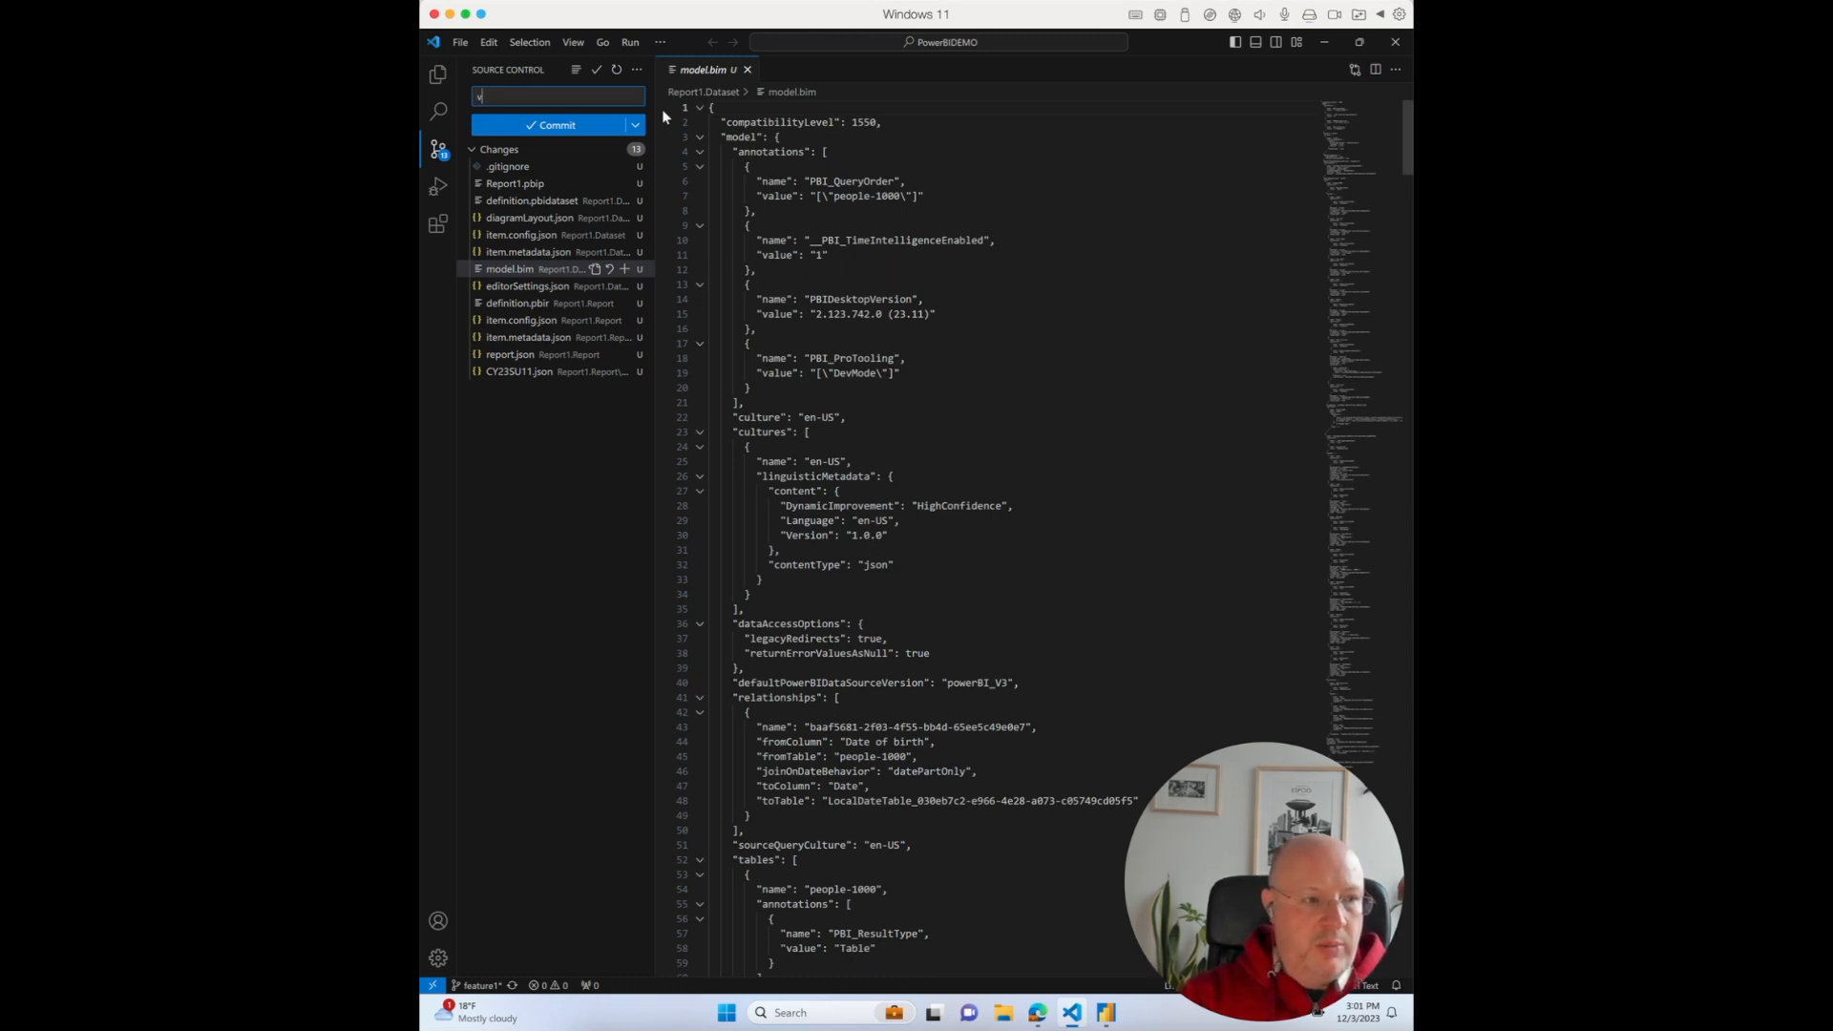
{"action": "type", "text": "Report Work"}
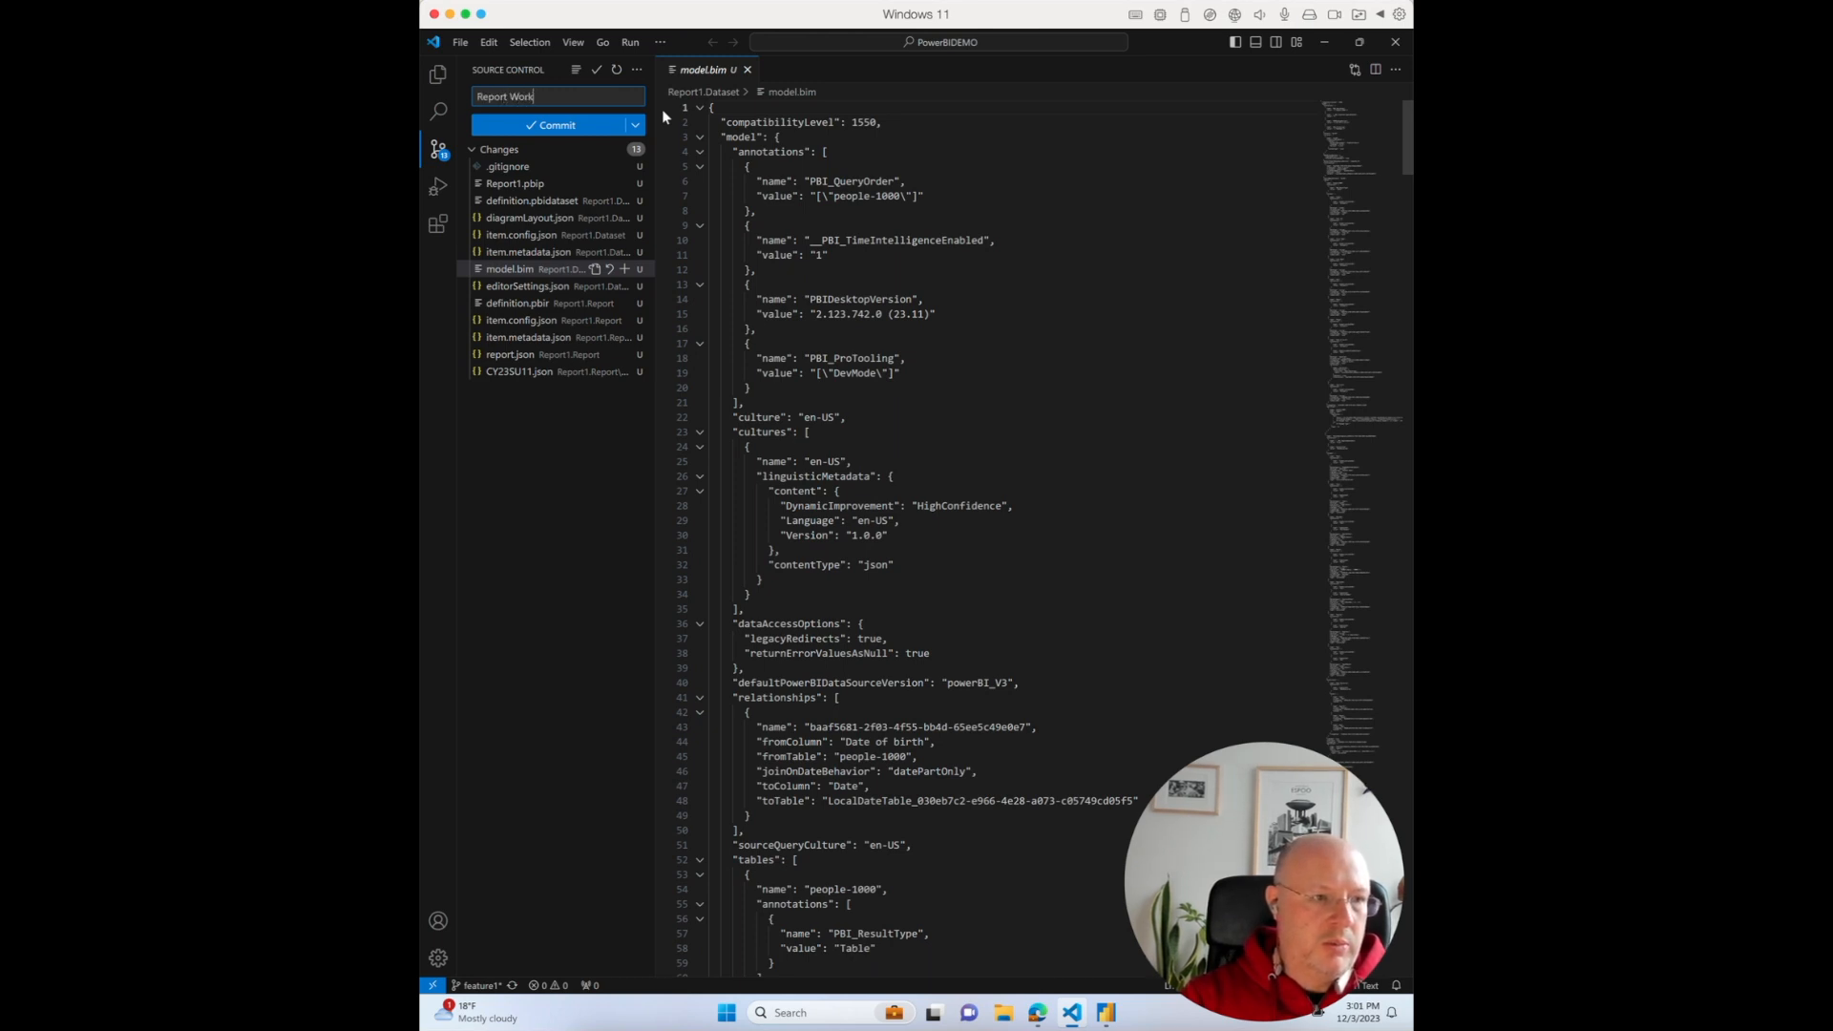
{"action": "type", "text": "ing"}
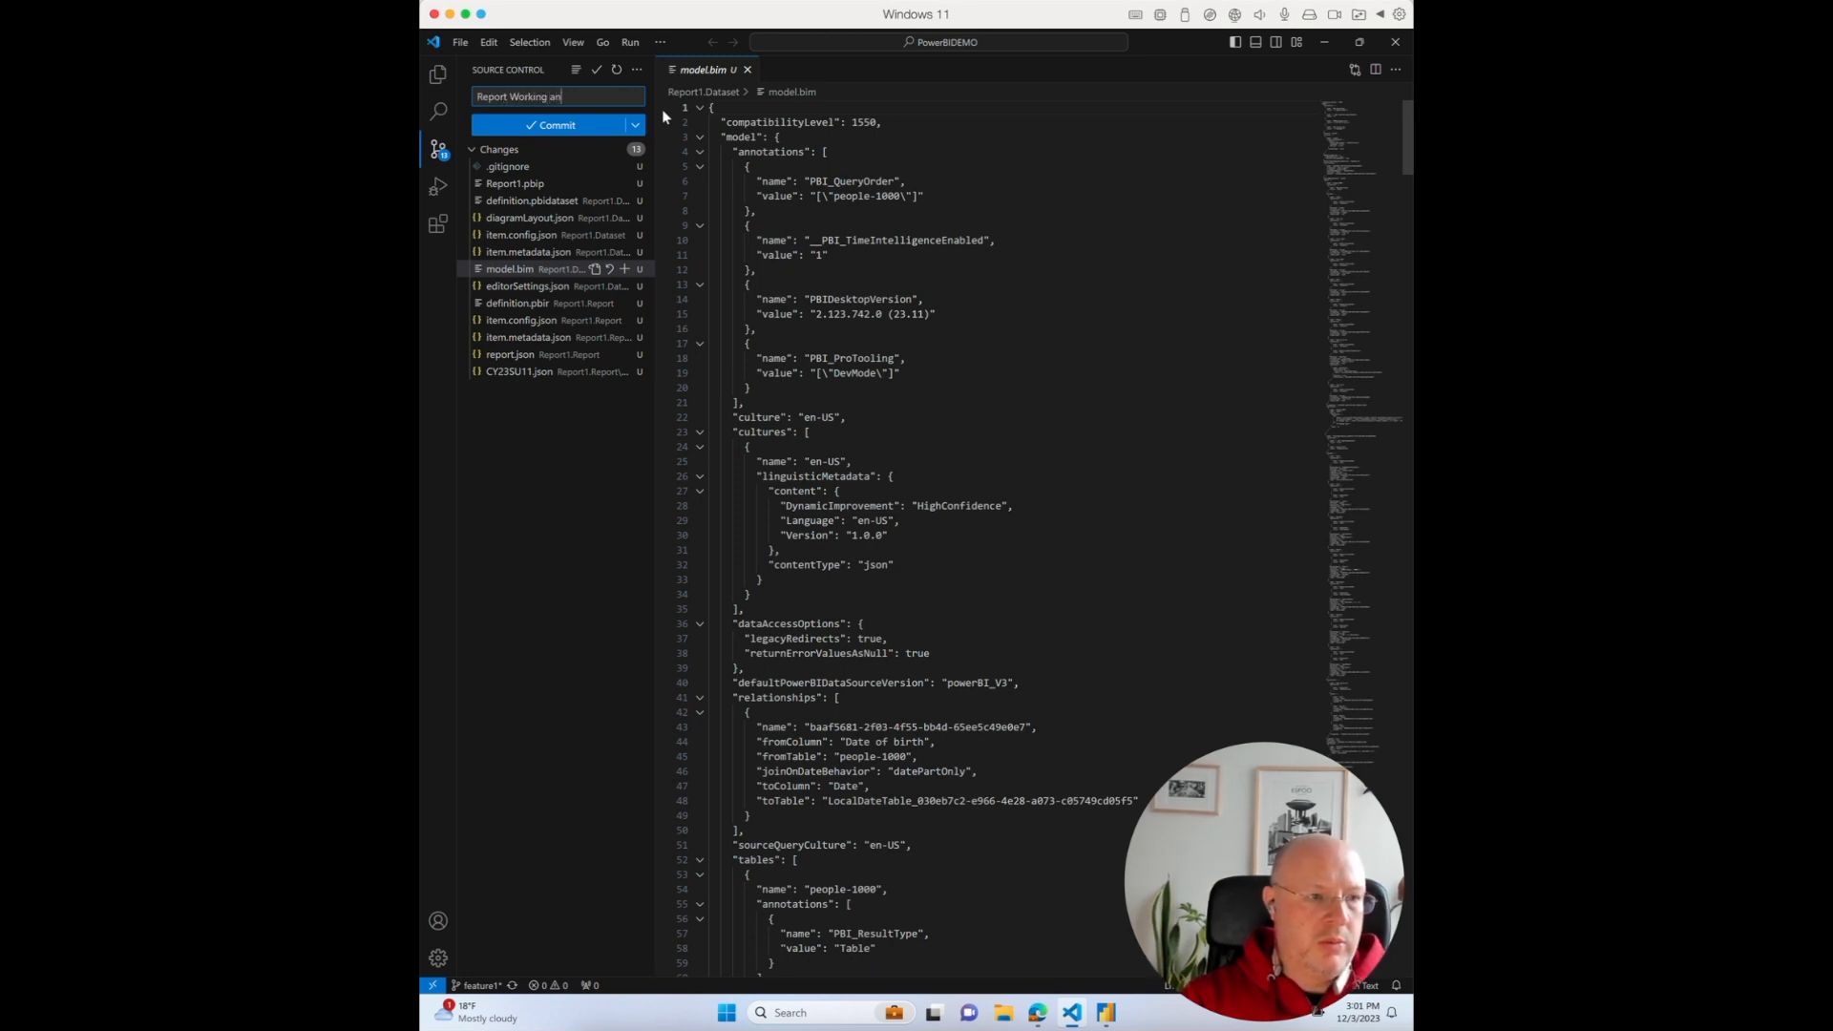
{"action": "left_click", "coordinate": [600, 128]}
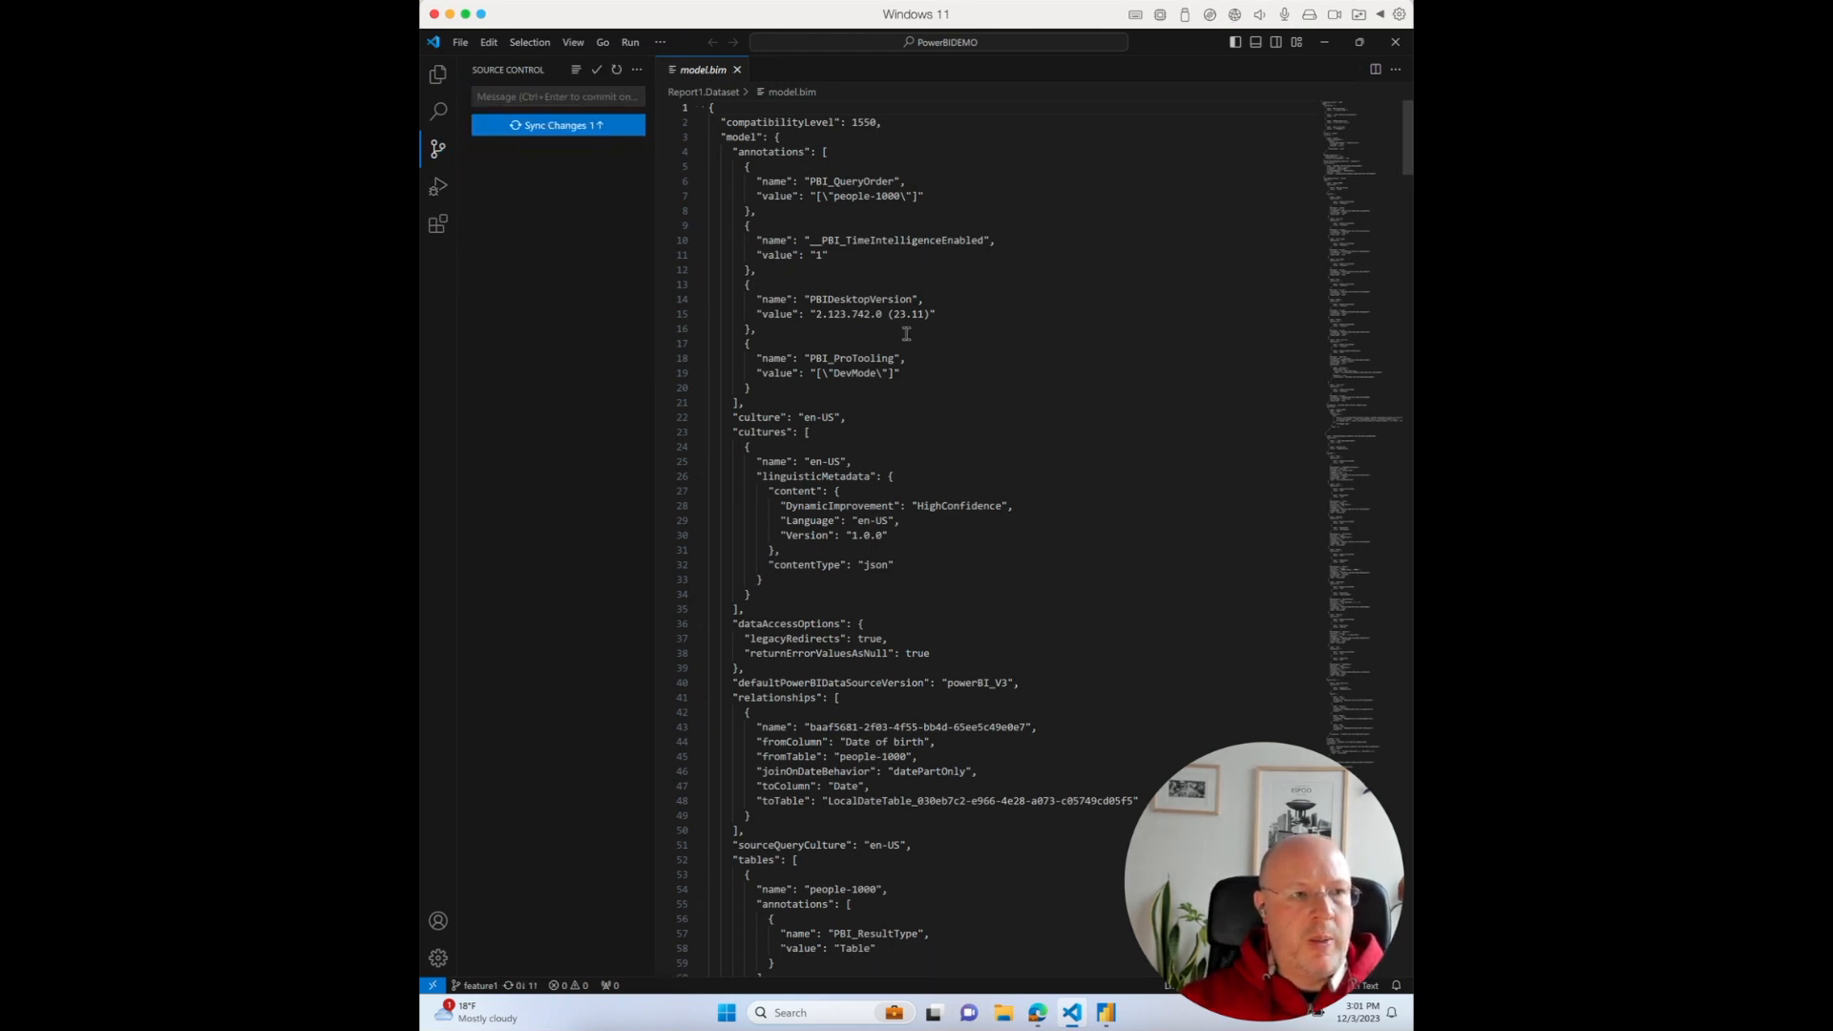
{"action": "left_click", "coordinate": [528, 124]}
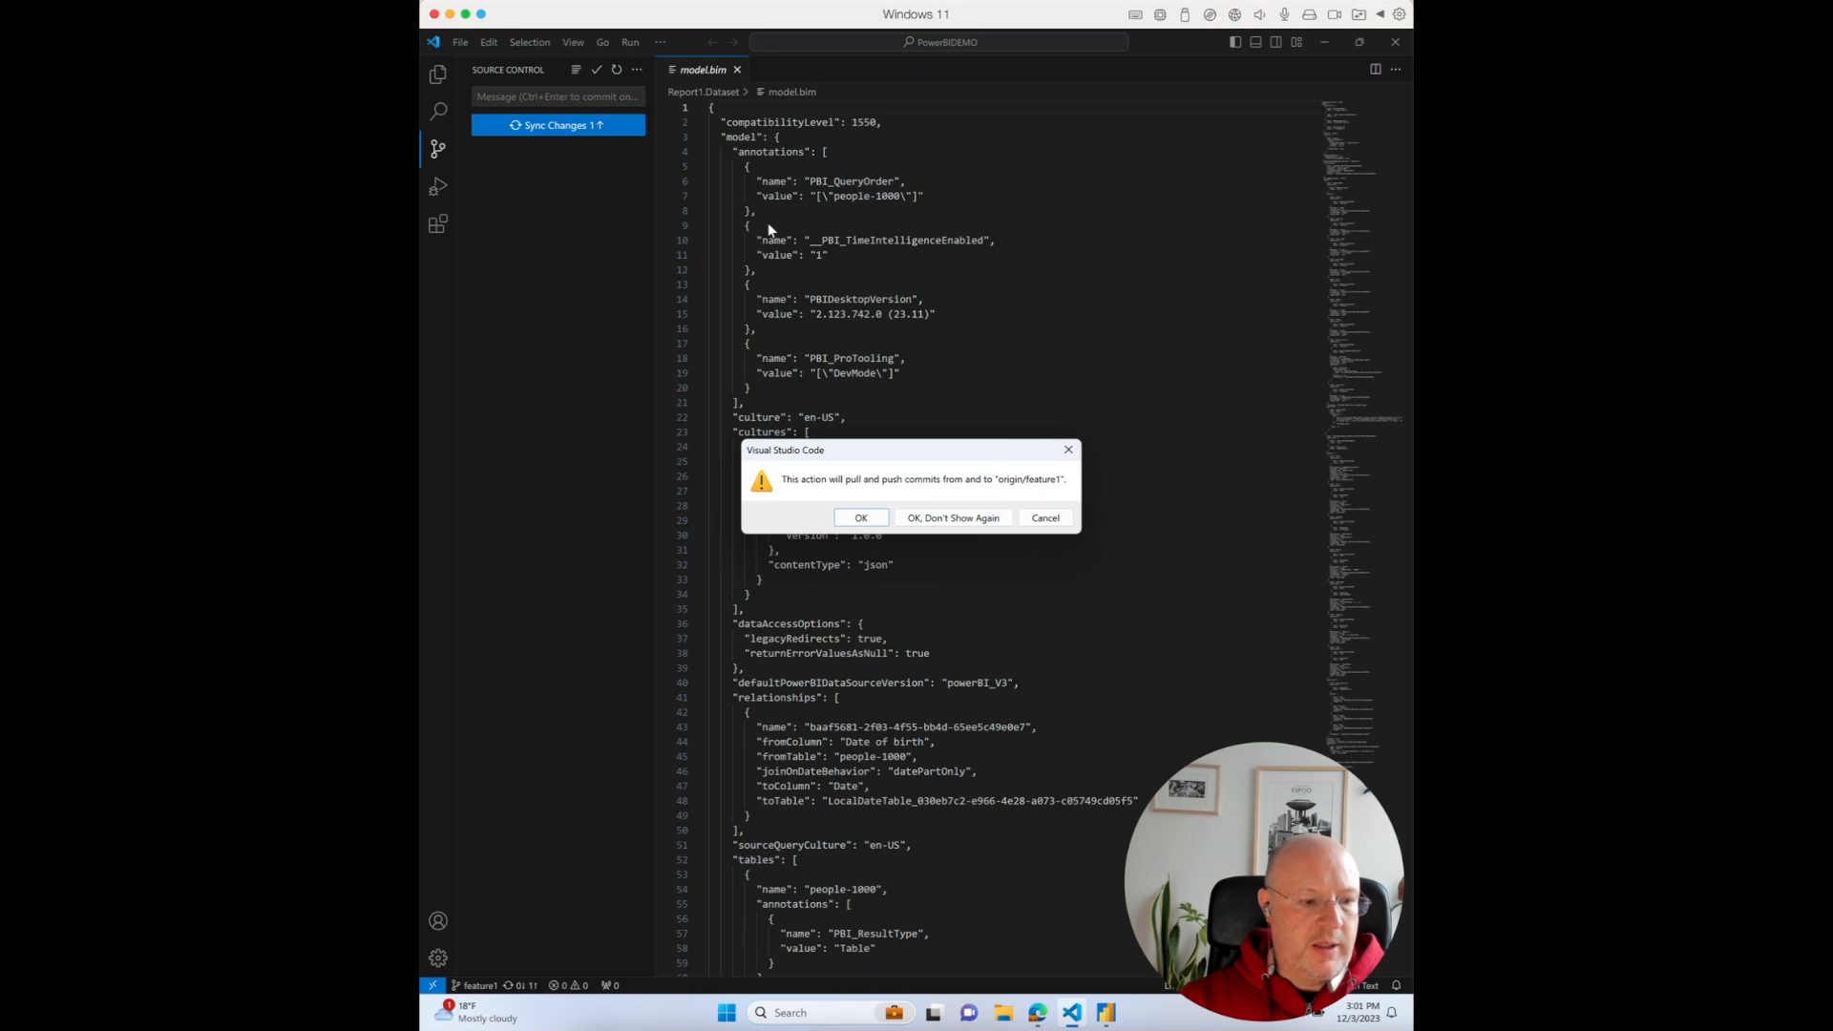
{"action": "left_click", "coordinate": [953, 516]}
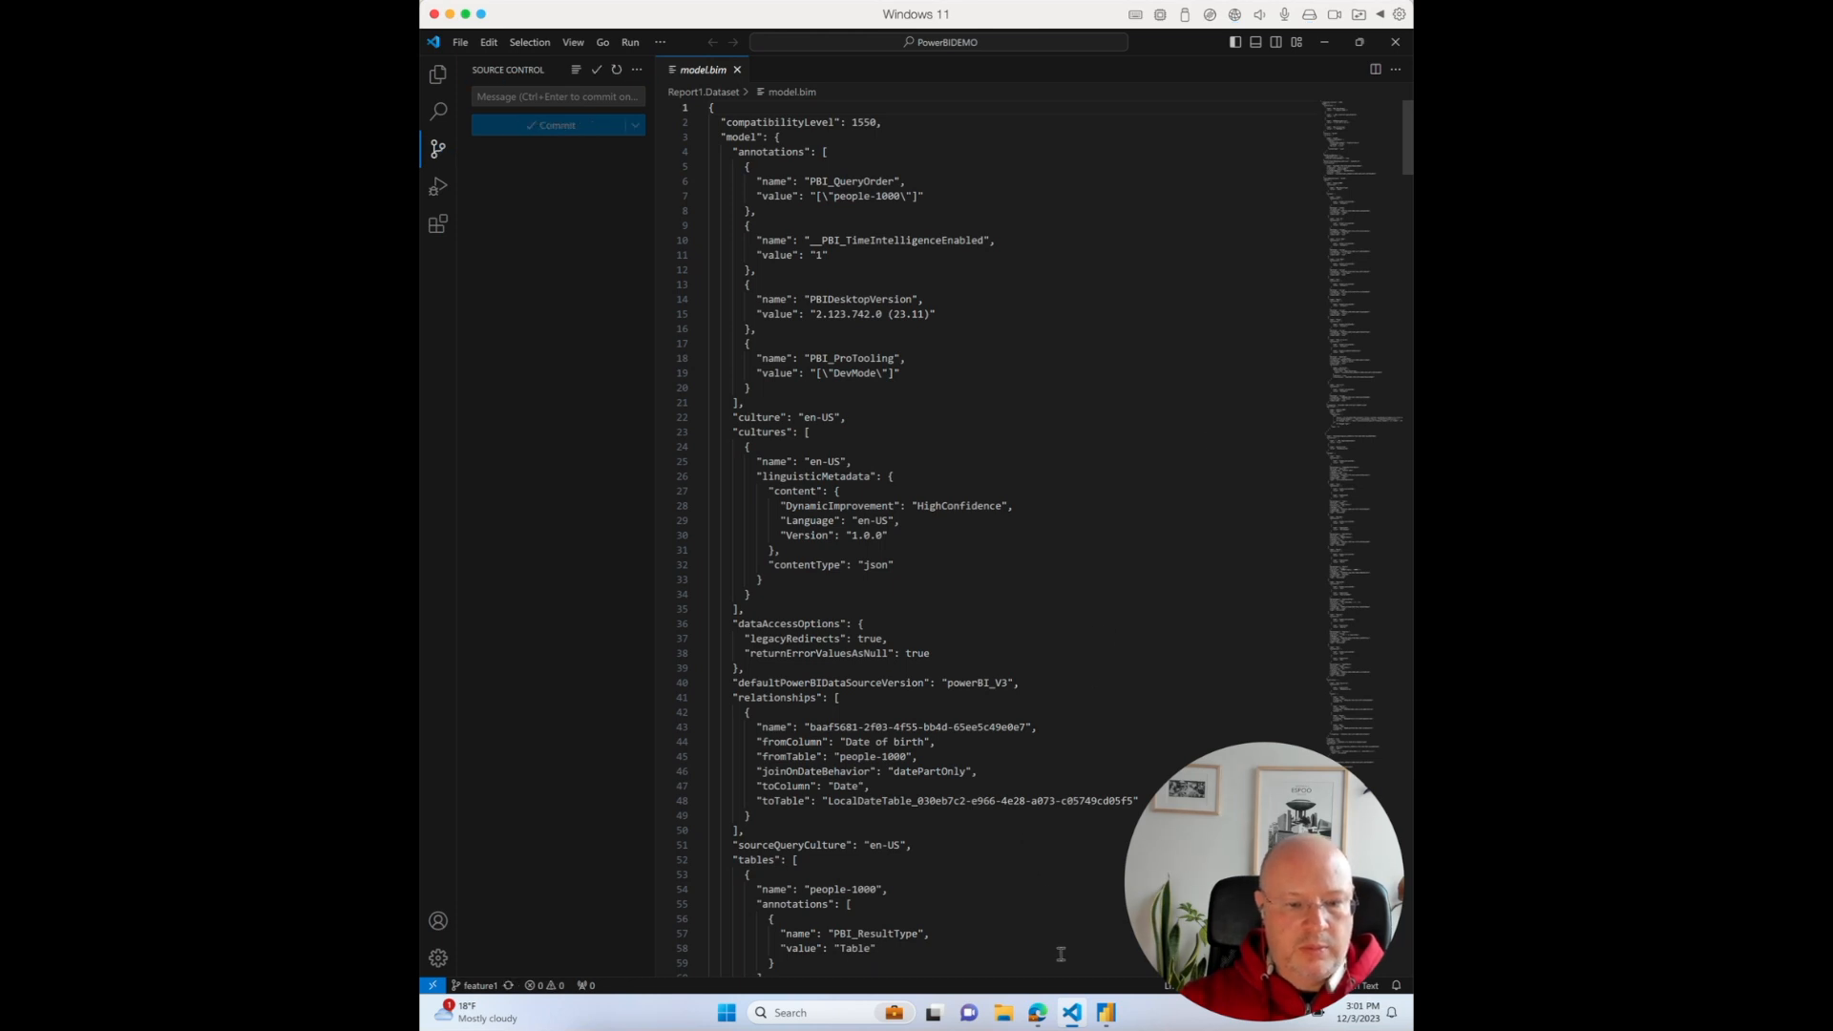
Switch to the Azure DevOps repository in the browser and view the files on the feature1 branch.
{"action": "left_click", "coordinate": [1045, 1012]}
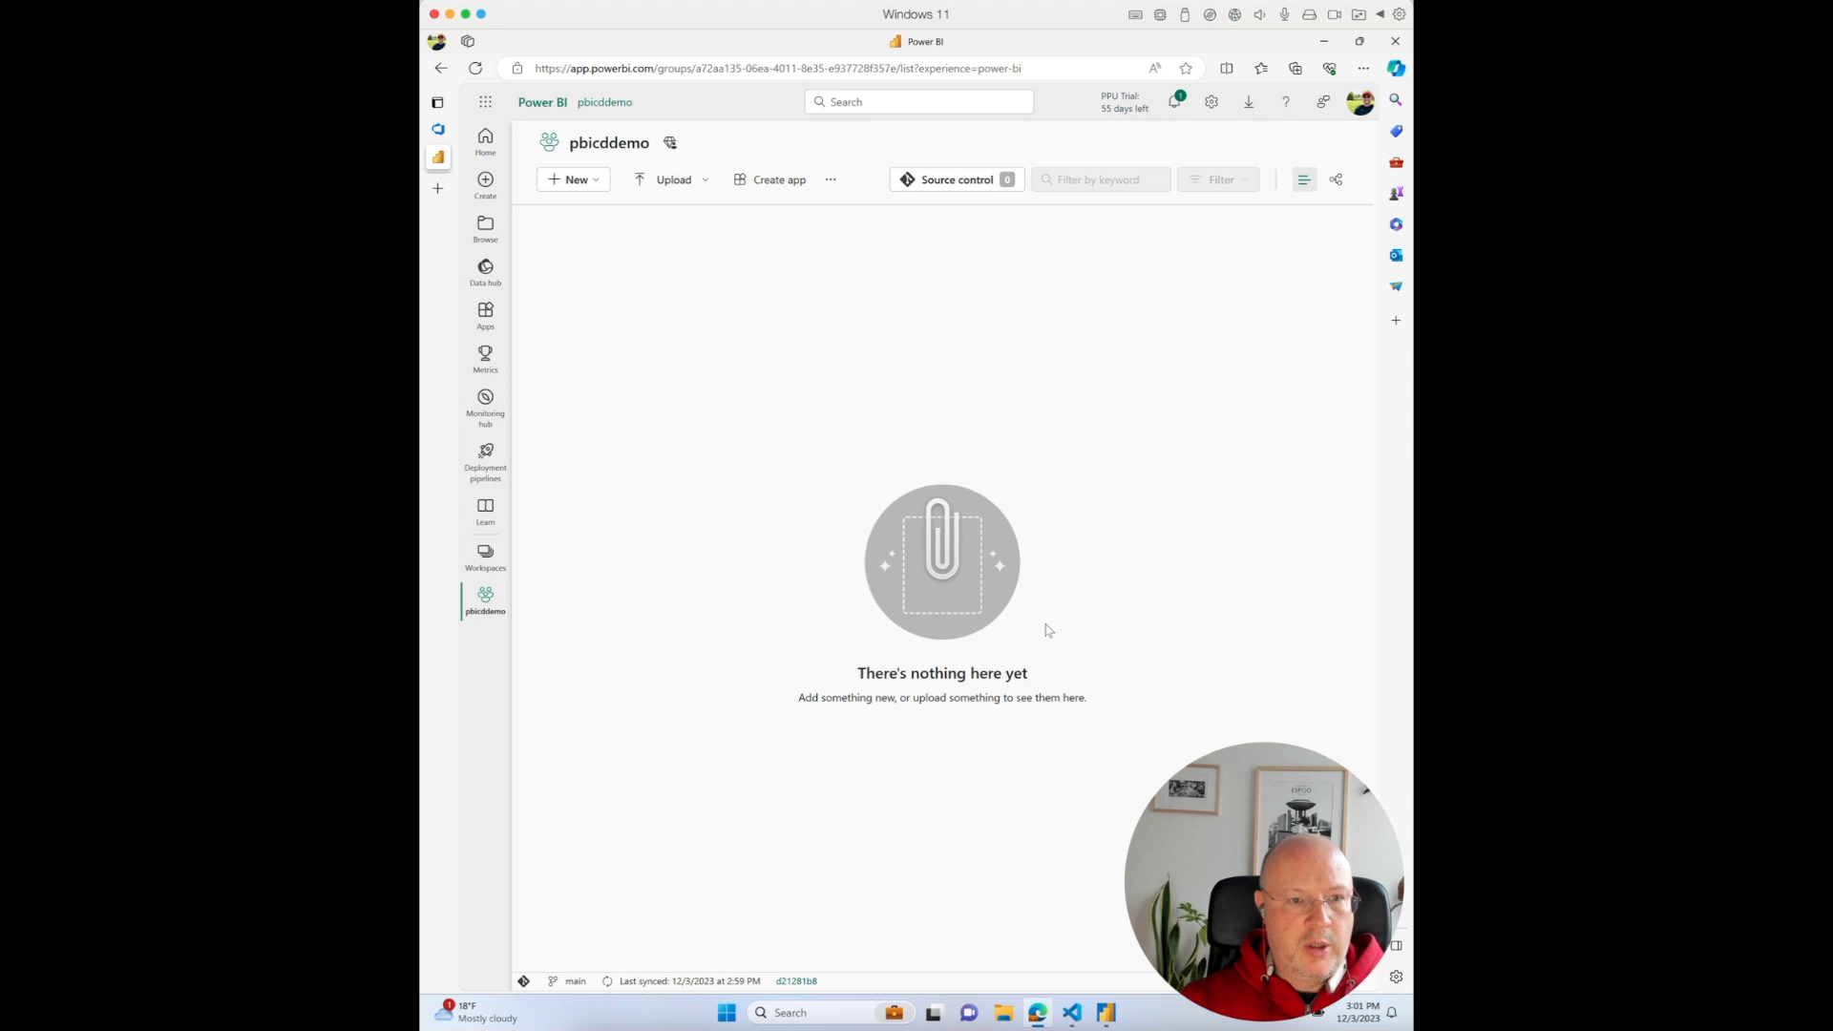
{"action": "left_click", "coordinate": [440, 130]}
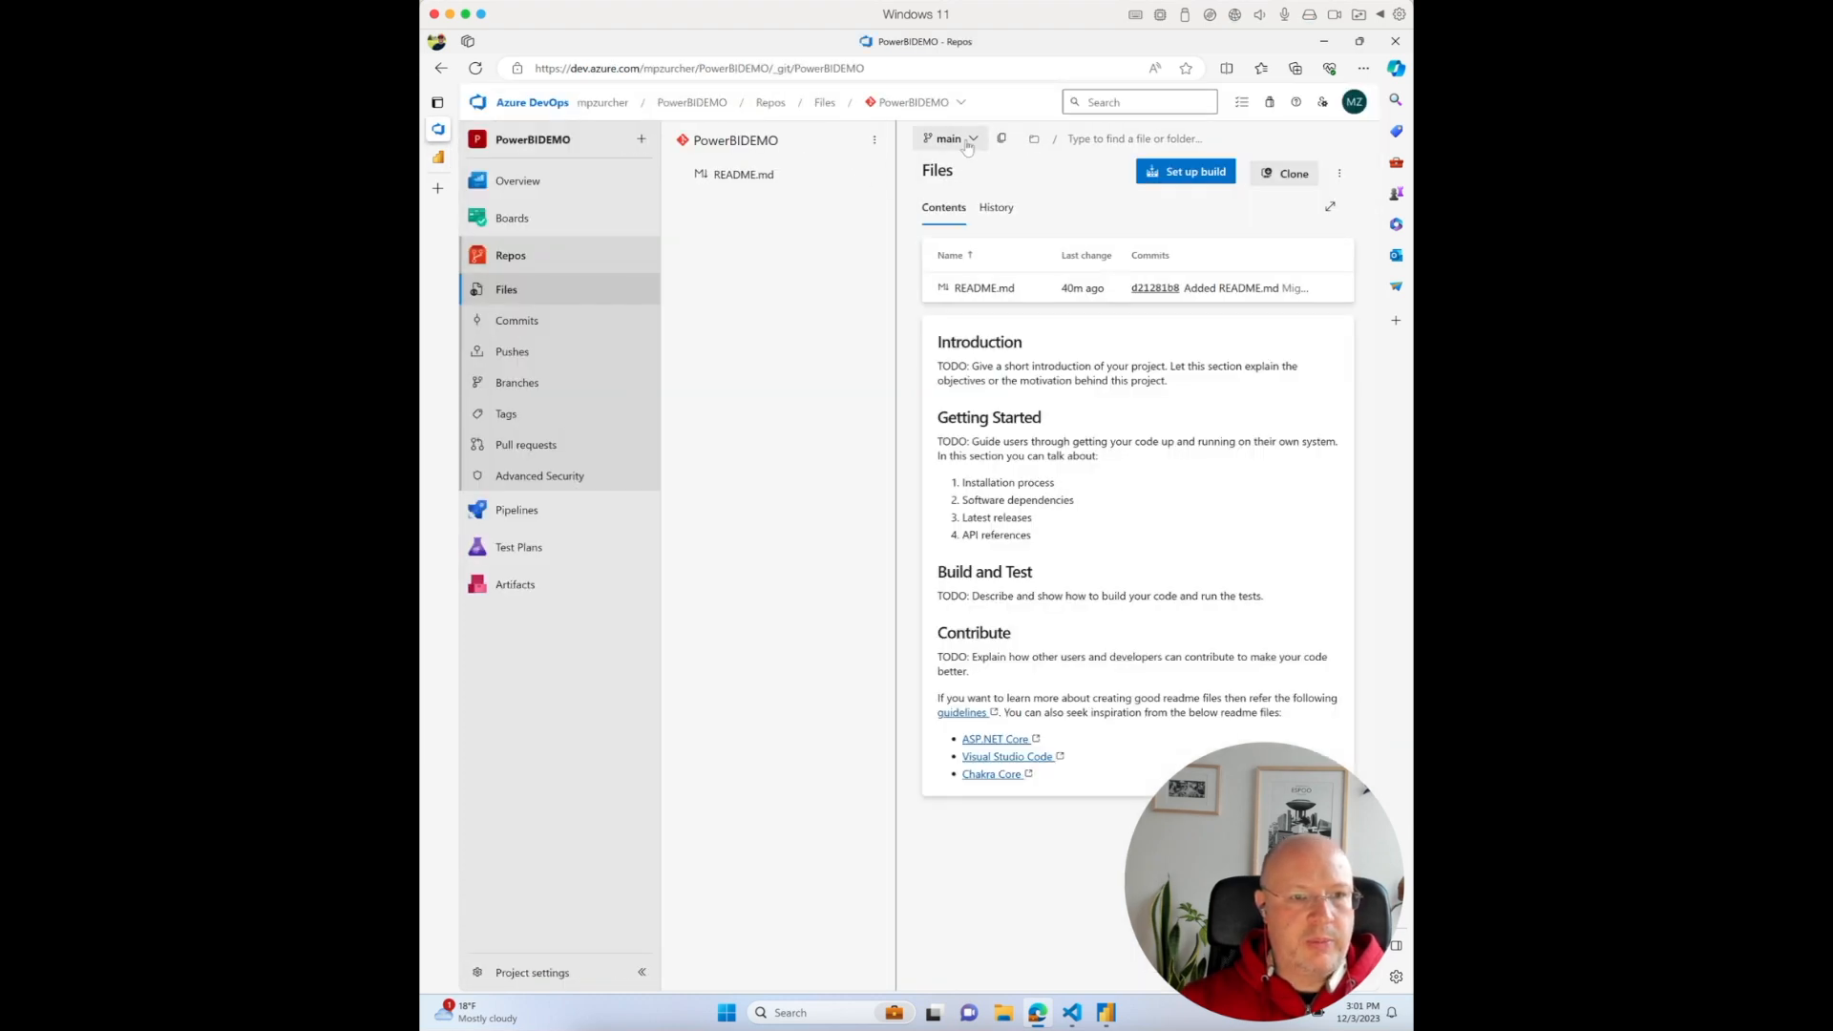
{"action": "left_click", "coordinate": [971, 142]}
{"action": "left_click", "coordinate": [967, 289]}
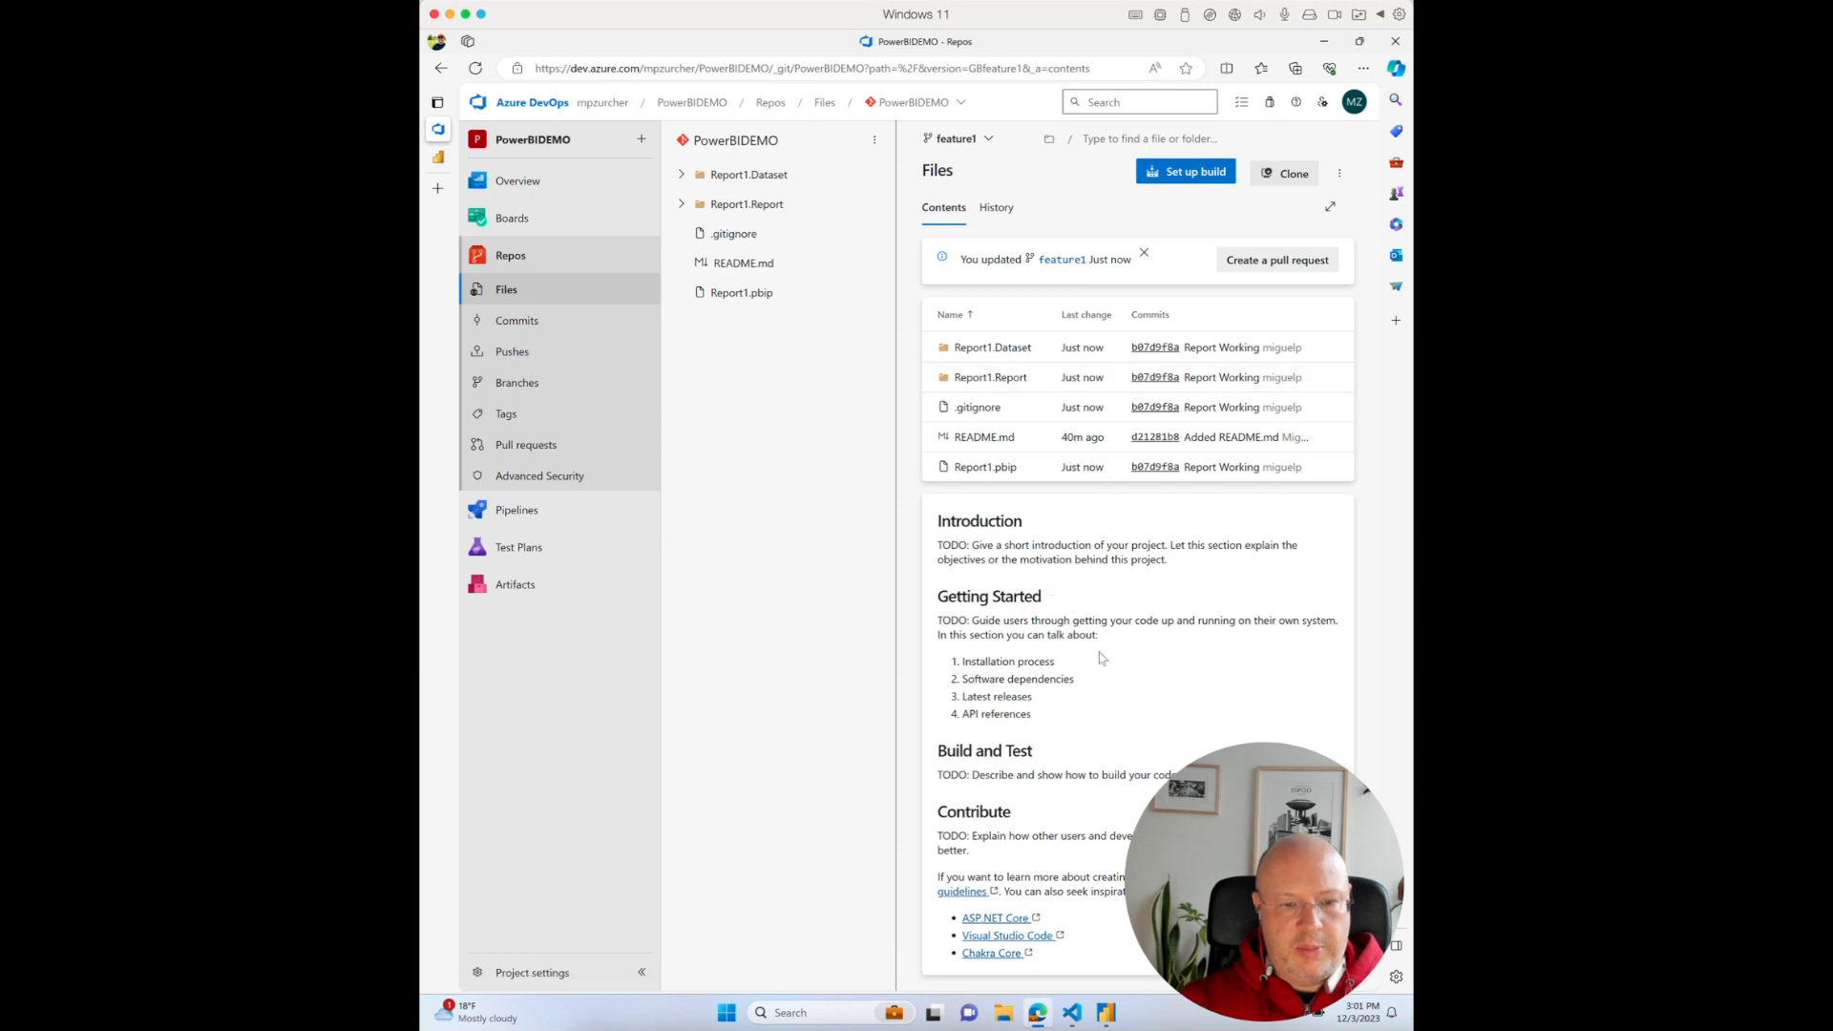
Switch to Power BI Desktop, rename the report page "Page 1" to "People by Gender", and save the report.
{"action": "mouse_move", "coordinate": [1107, 1019]}
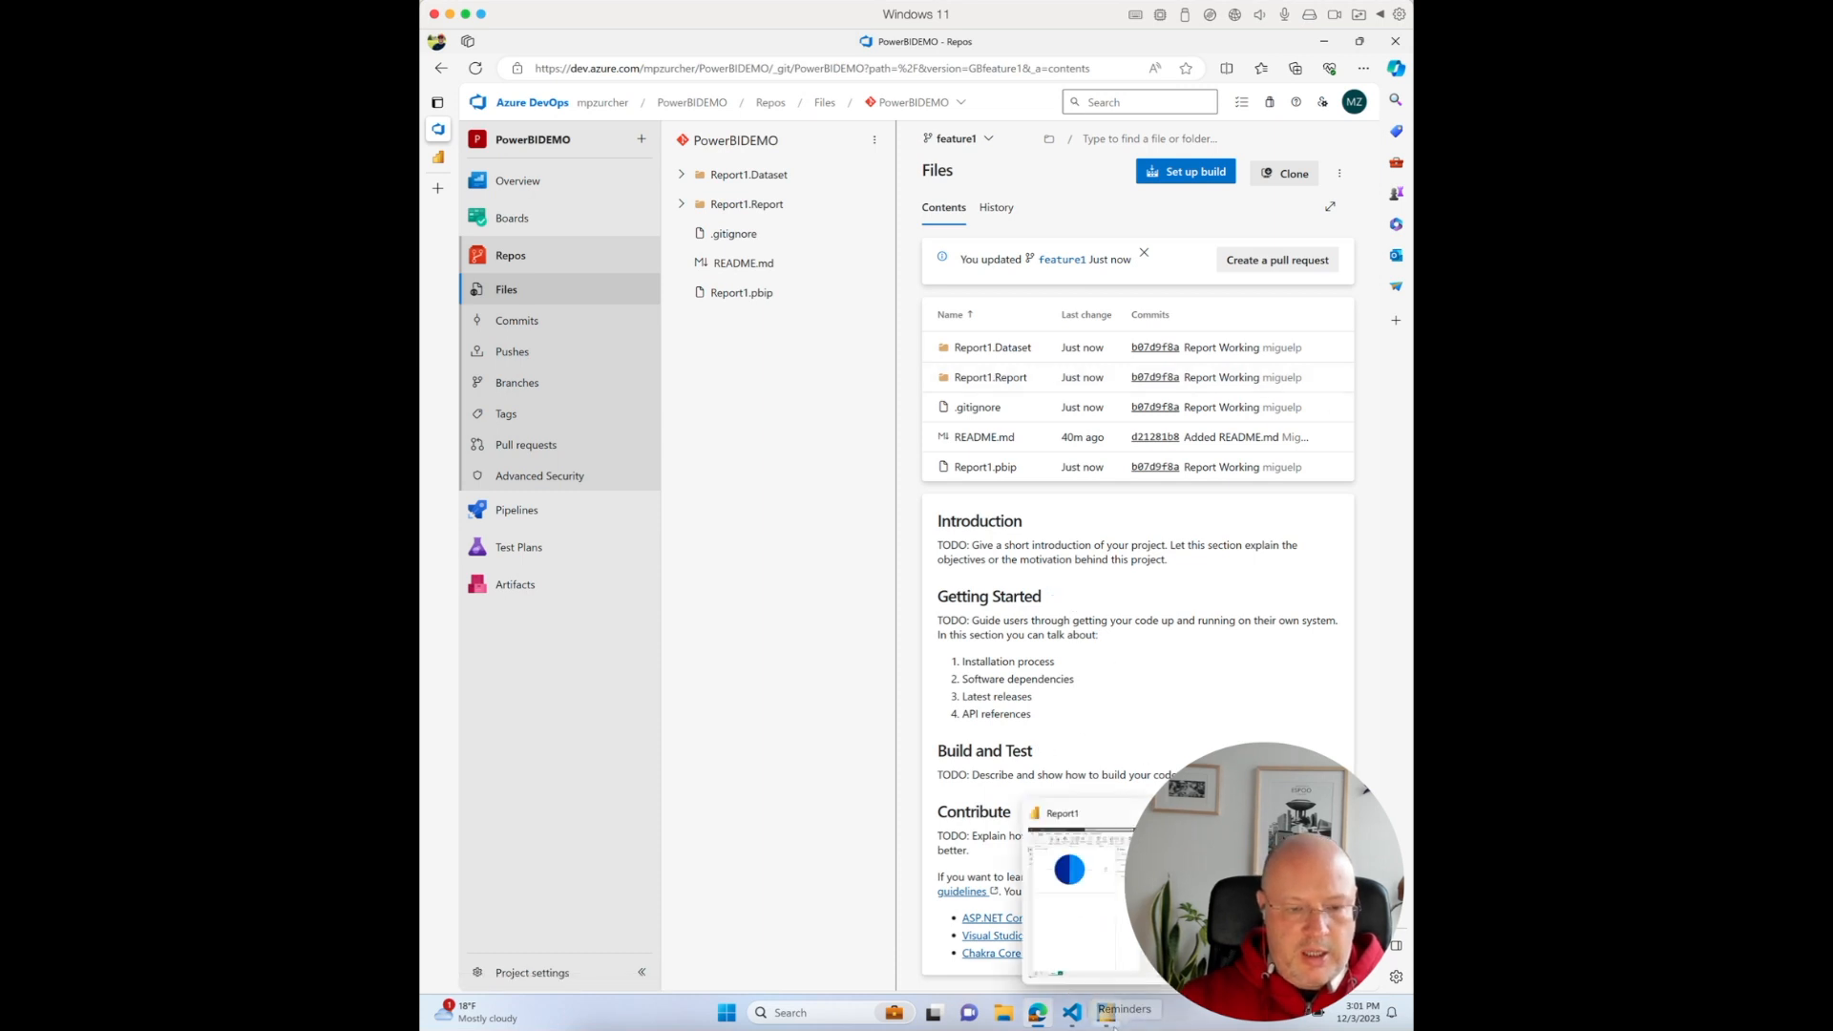
{"action": "left_click", "coordinate": [1107, 1019]}
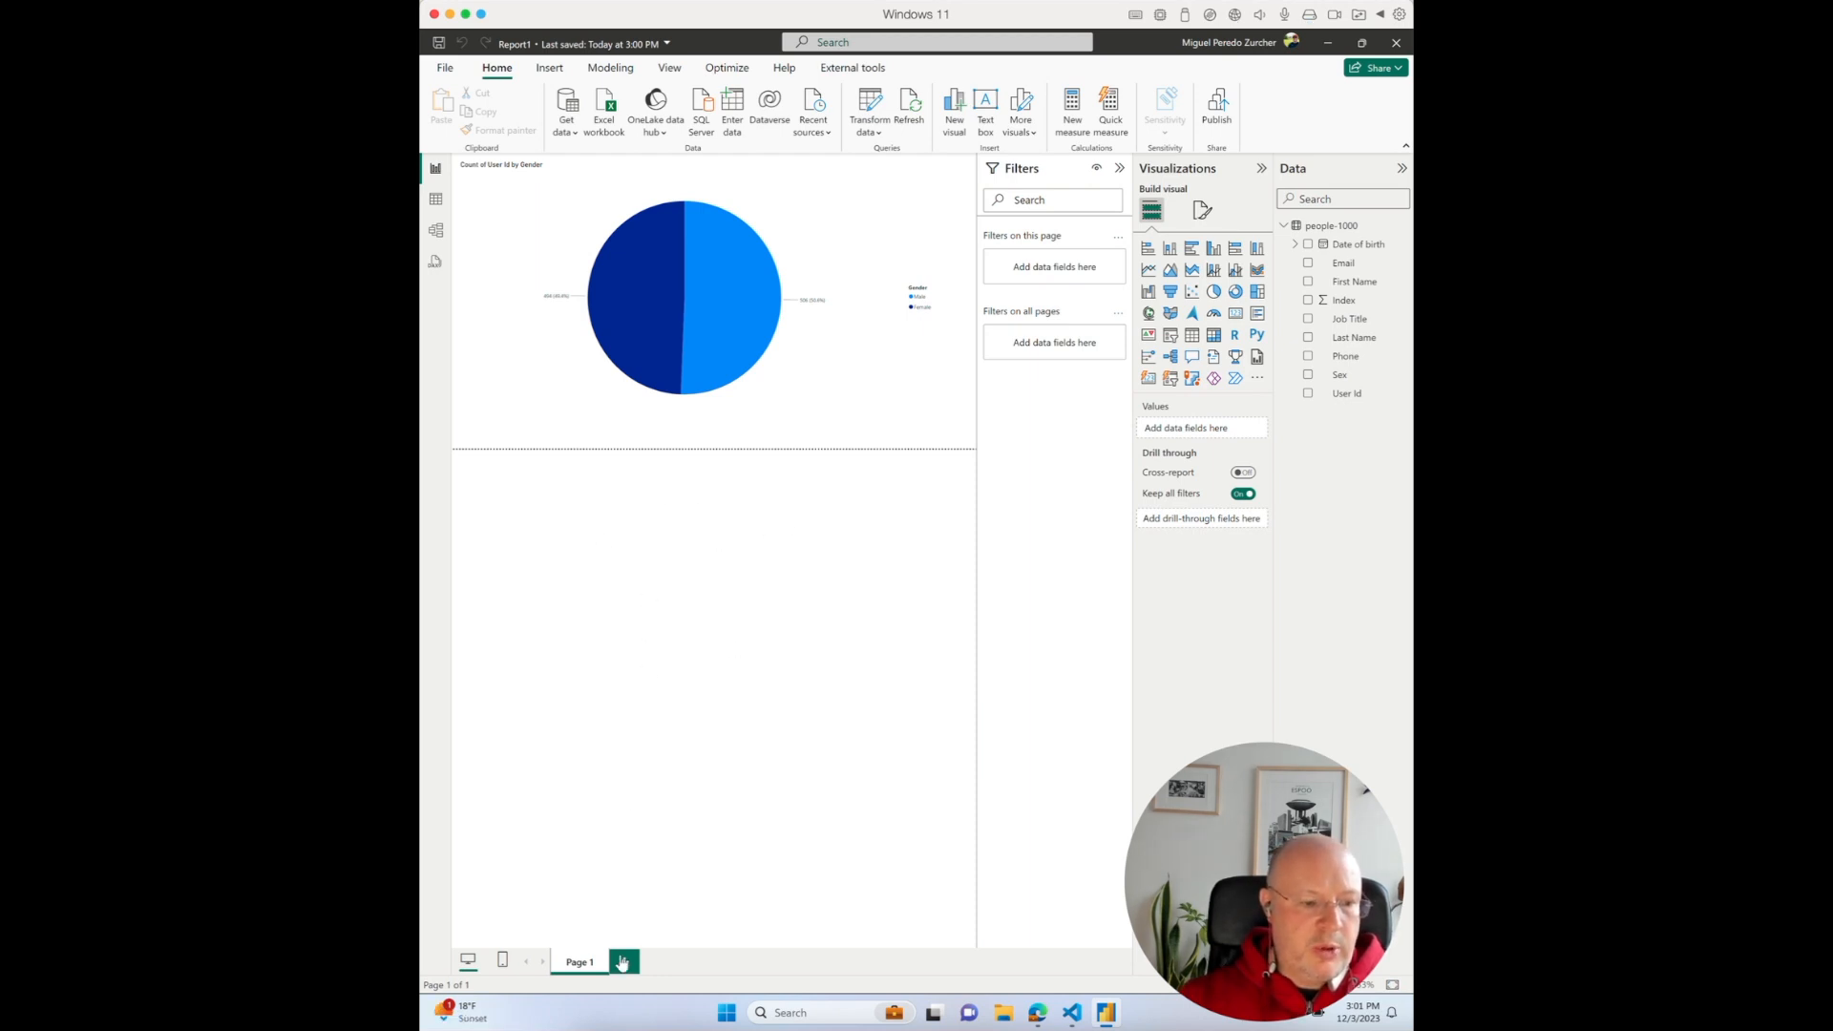
{"action": "right_click", "coordinate": [587, 967]}
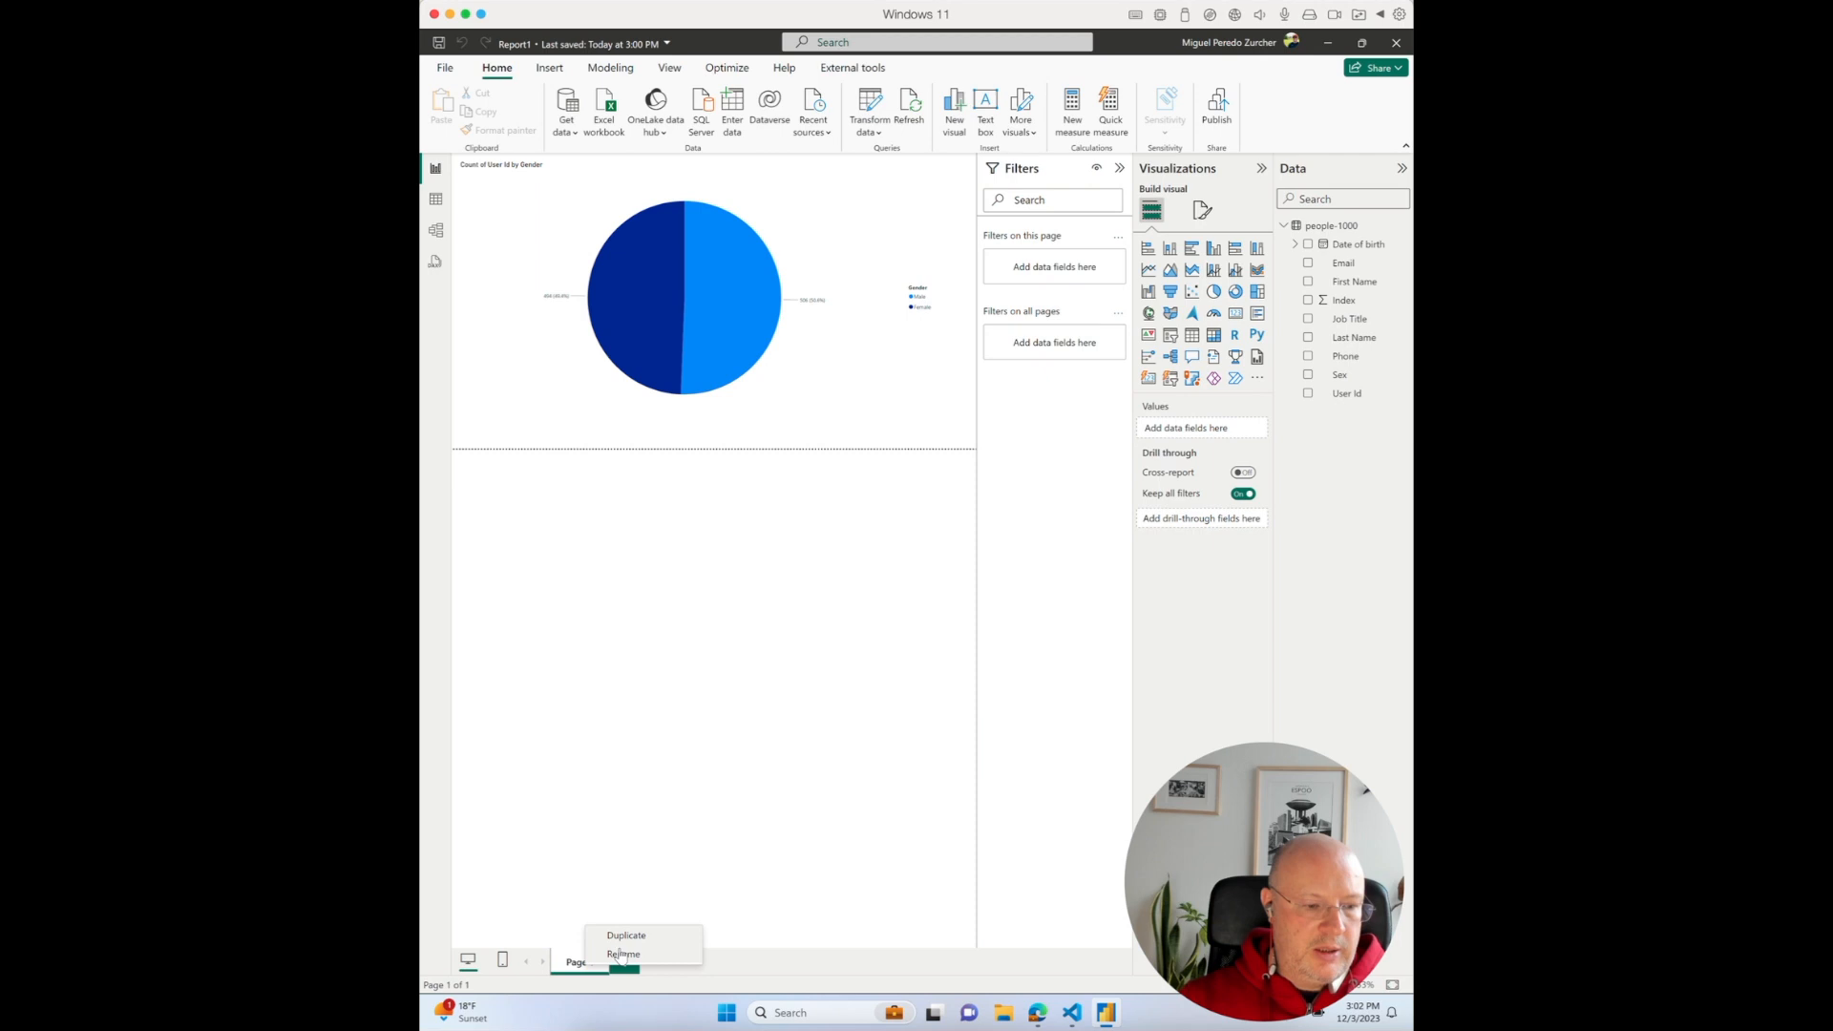
{"action": "left_click", "coordinate": [619, 955]}
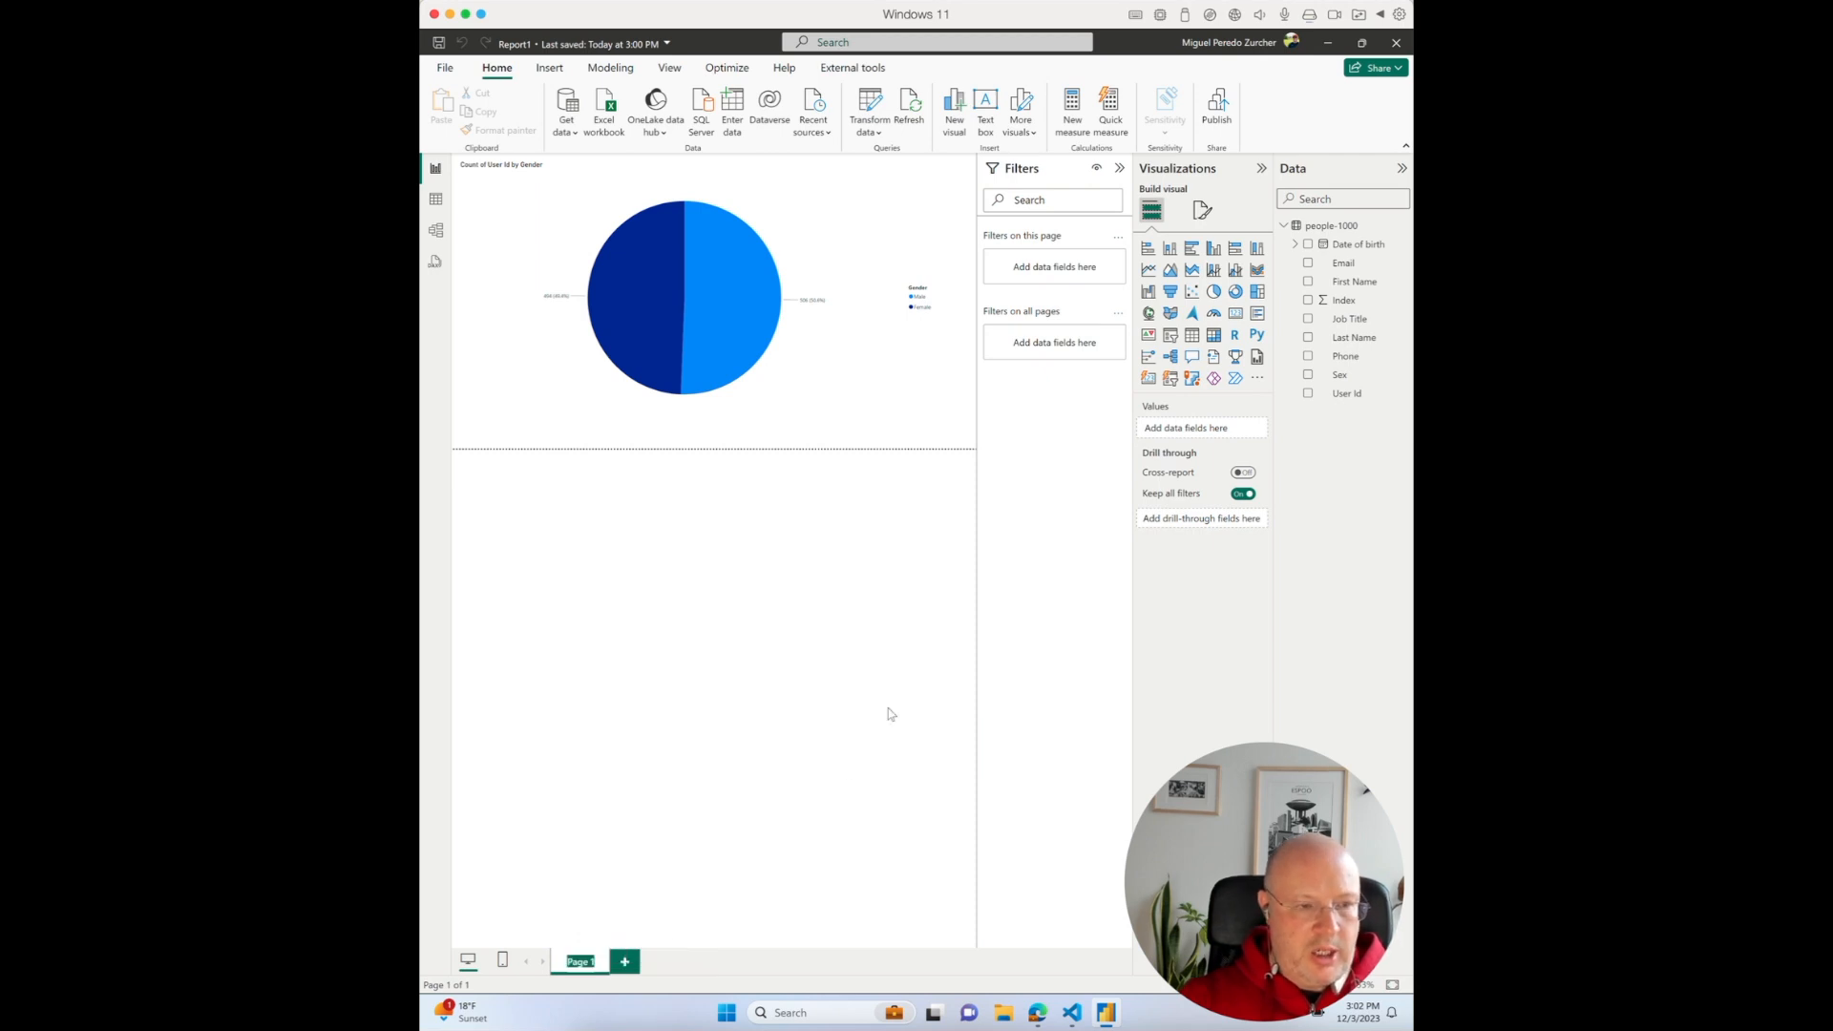
{"action": "type", "text": "Peop"}
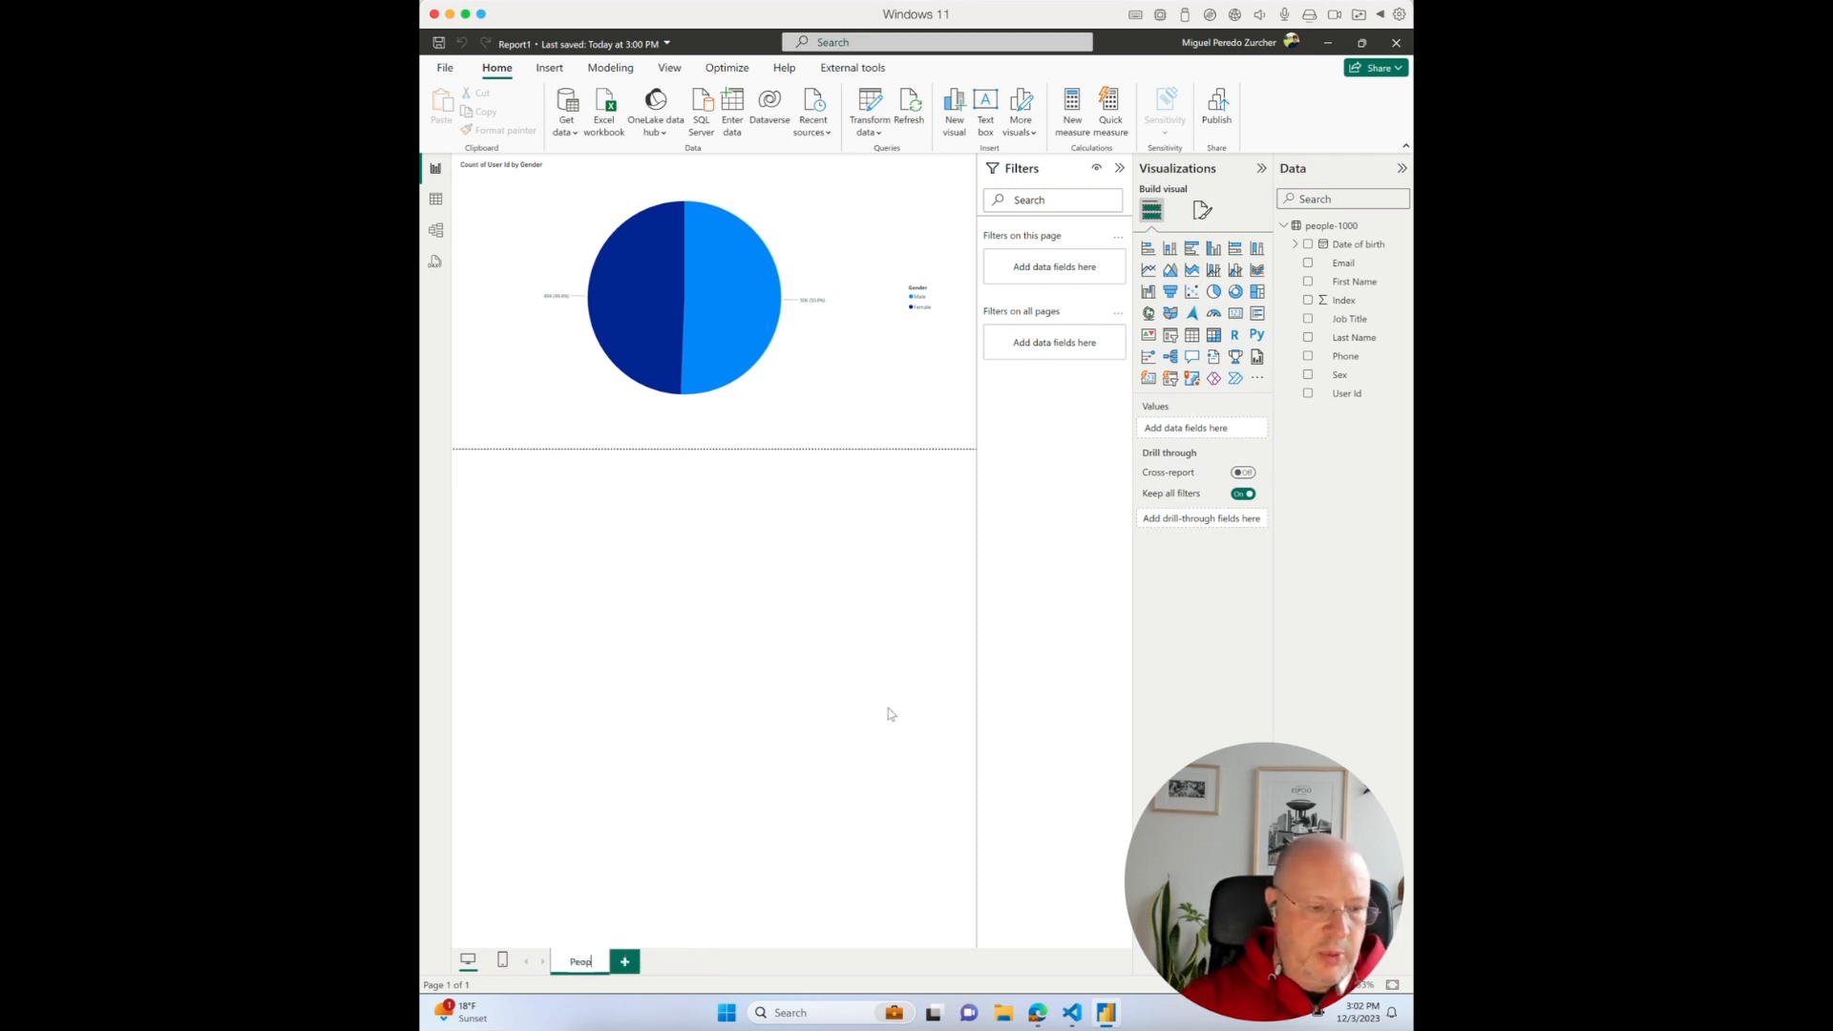
{"action": "type", "text": "le by Gender"}
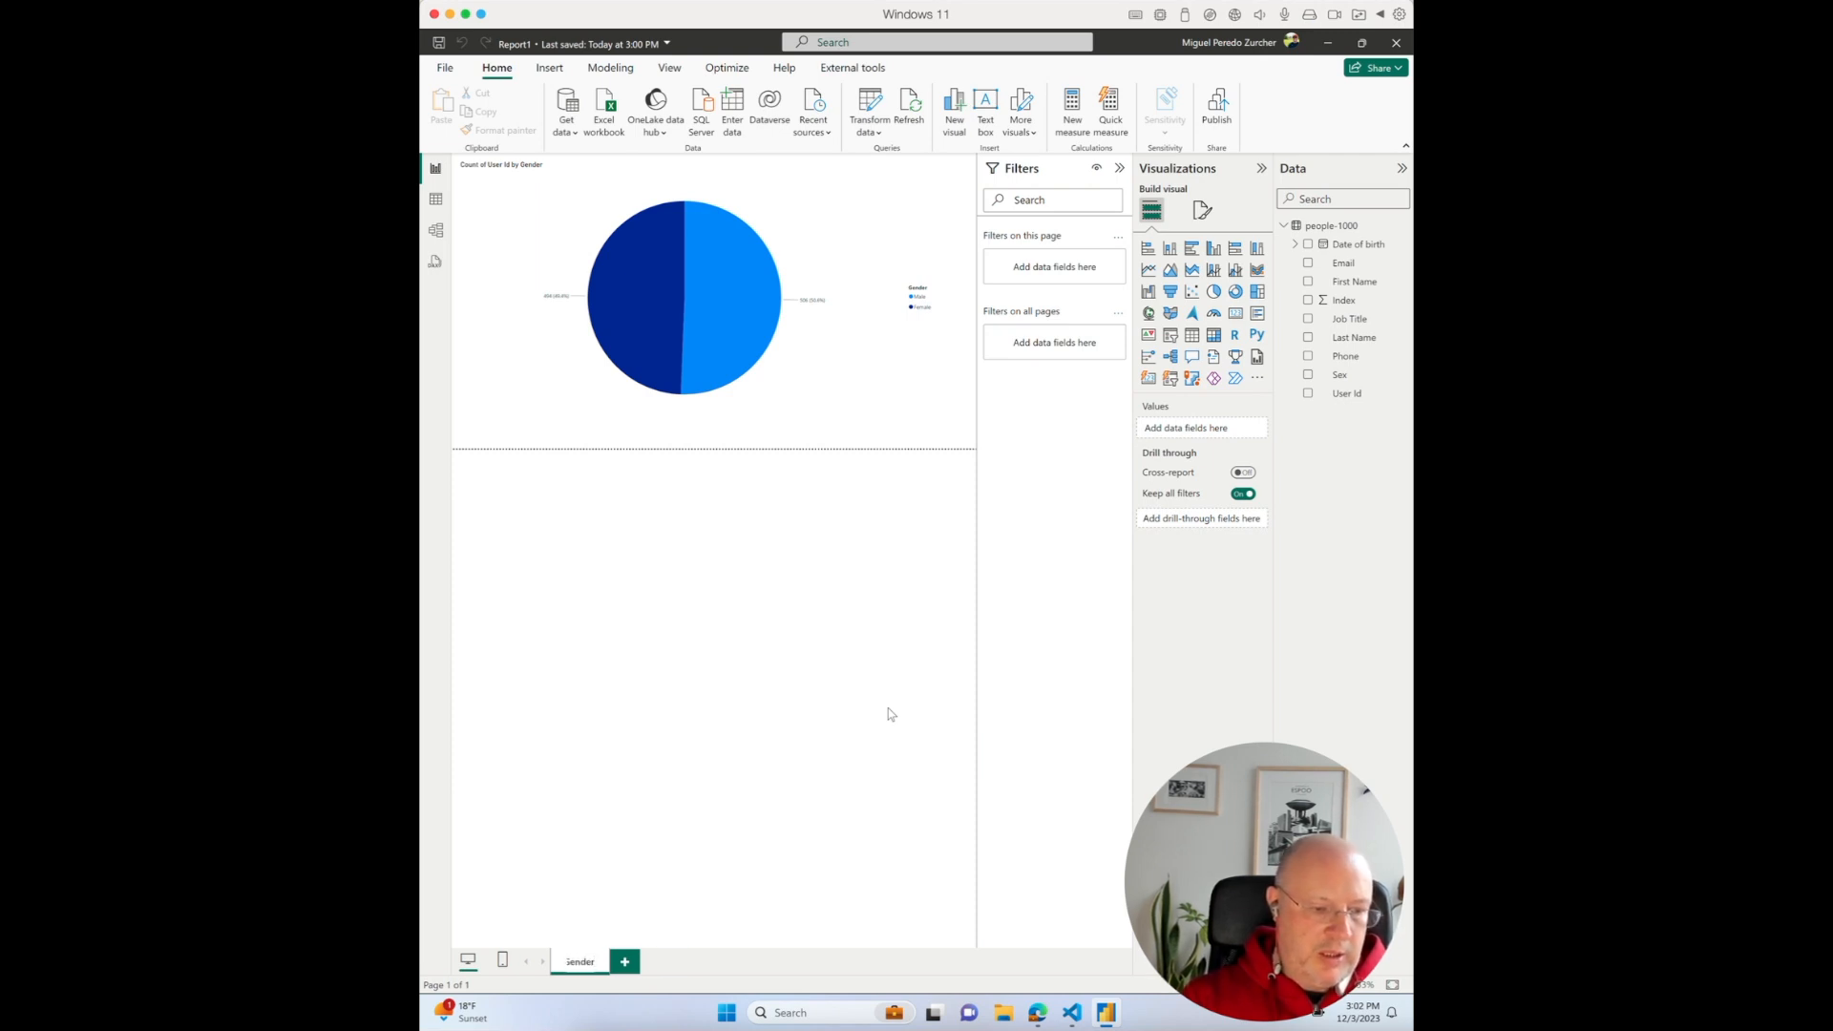
{"action": "key", "text": "Return"}
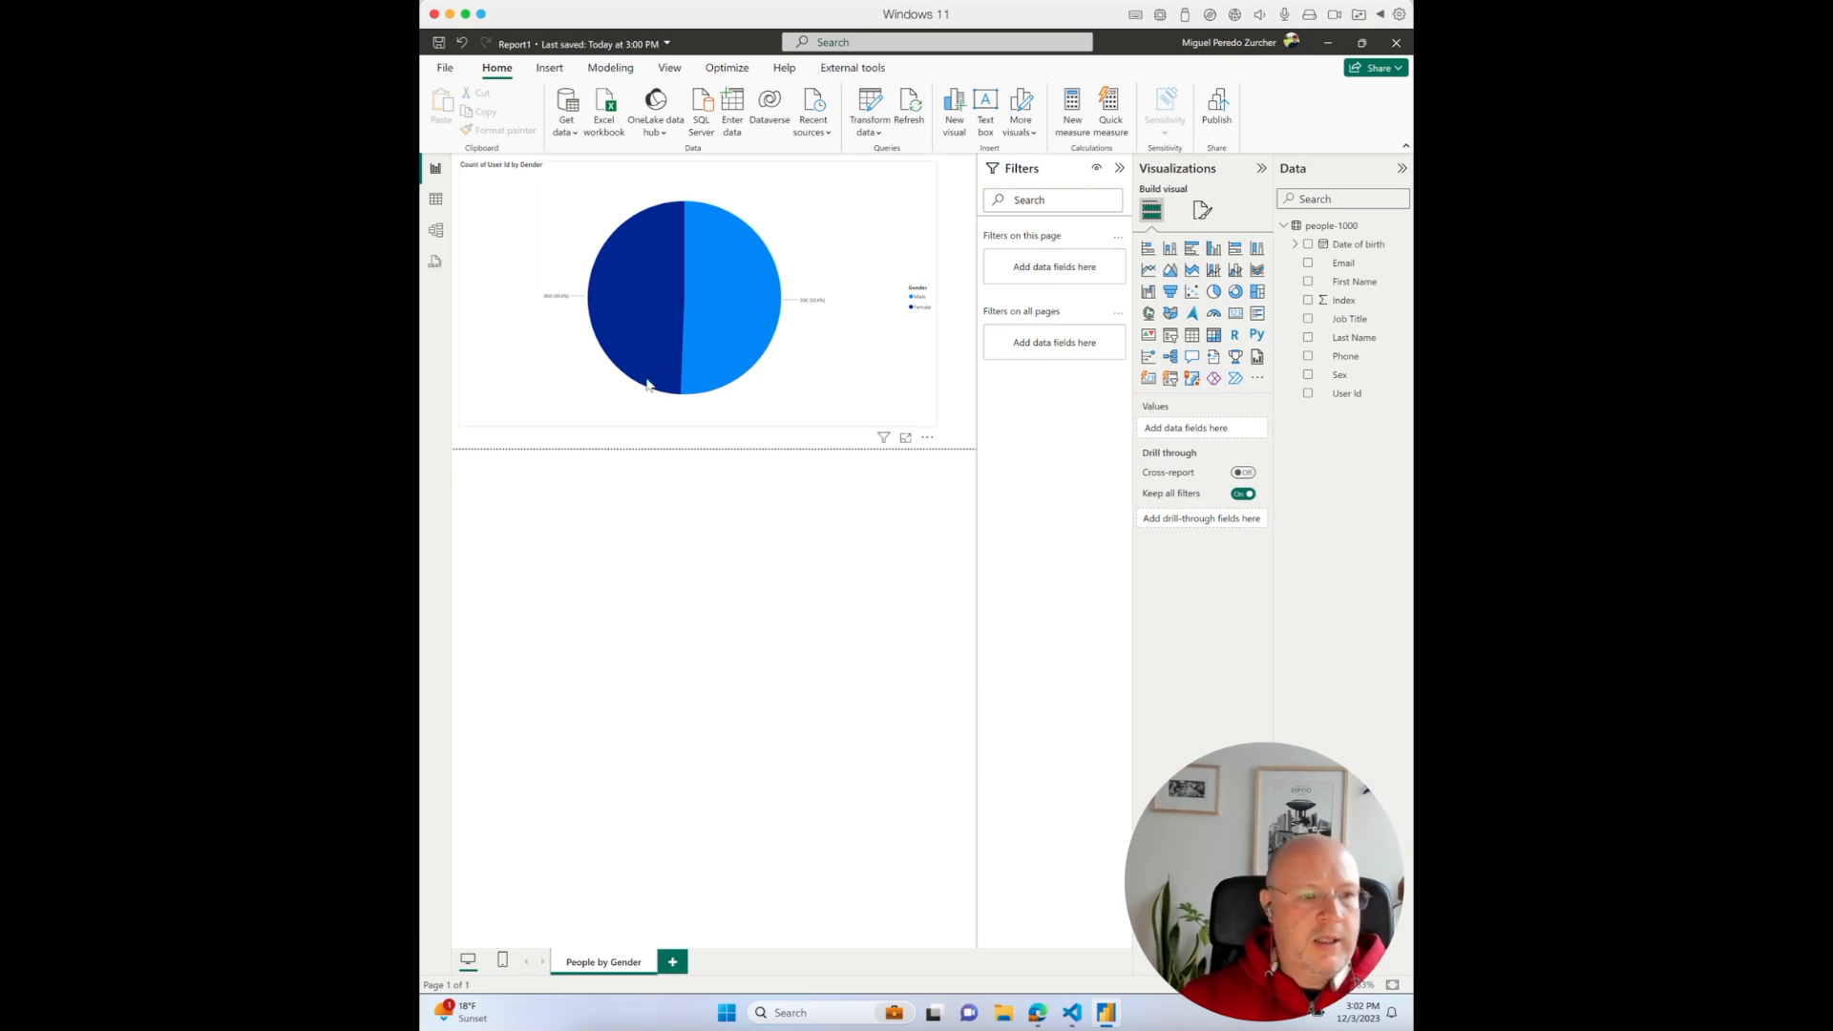
{"action": "left_click", "coordinate": [439, 42]}
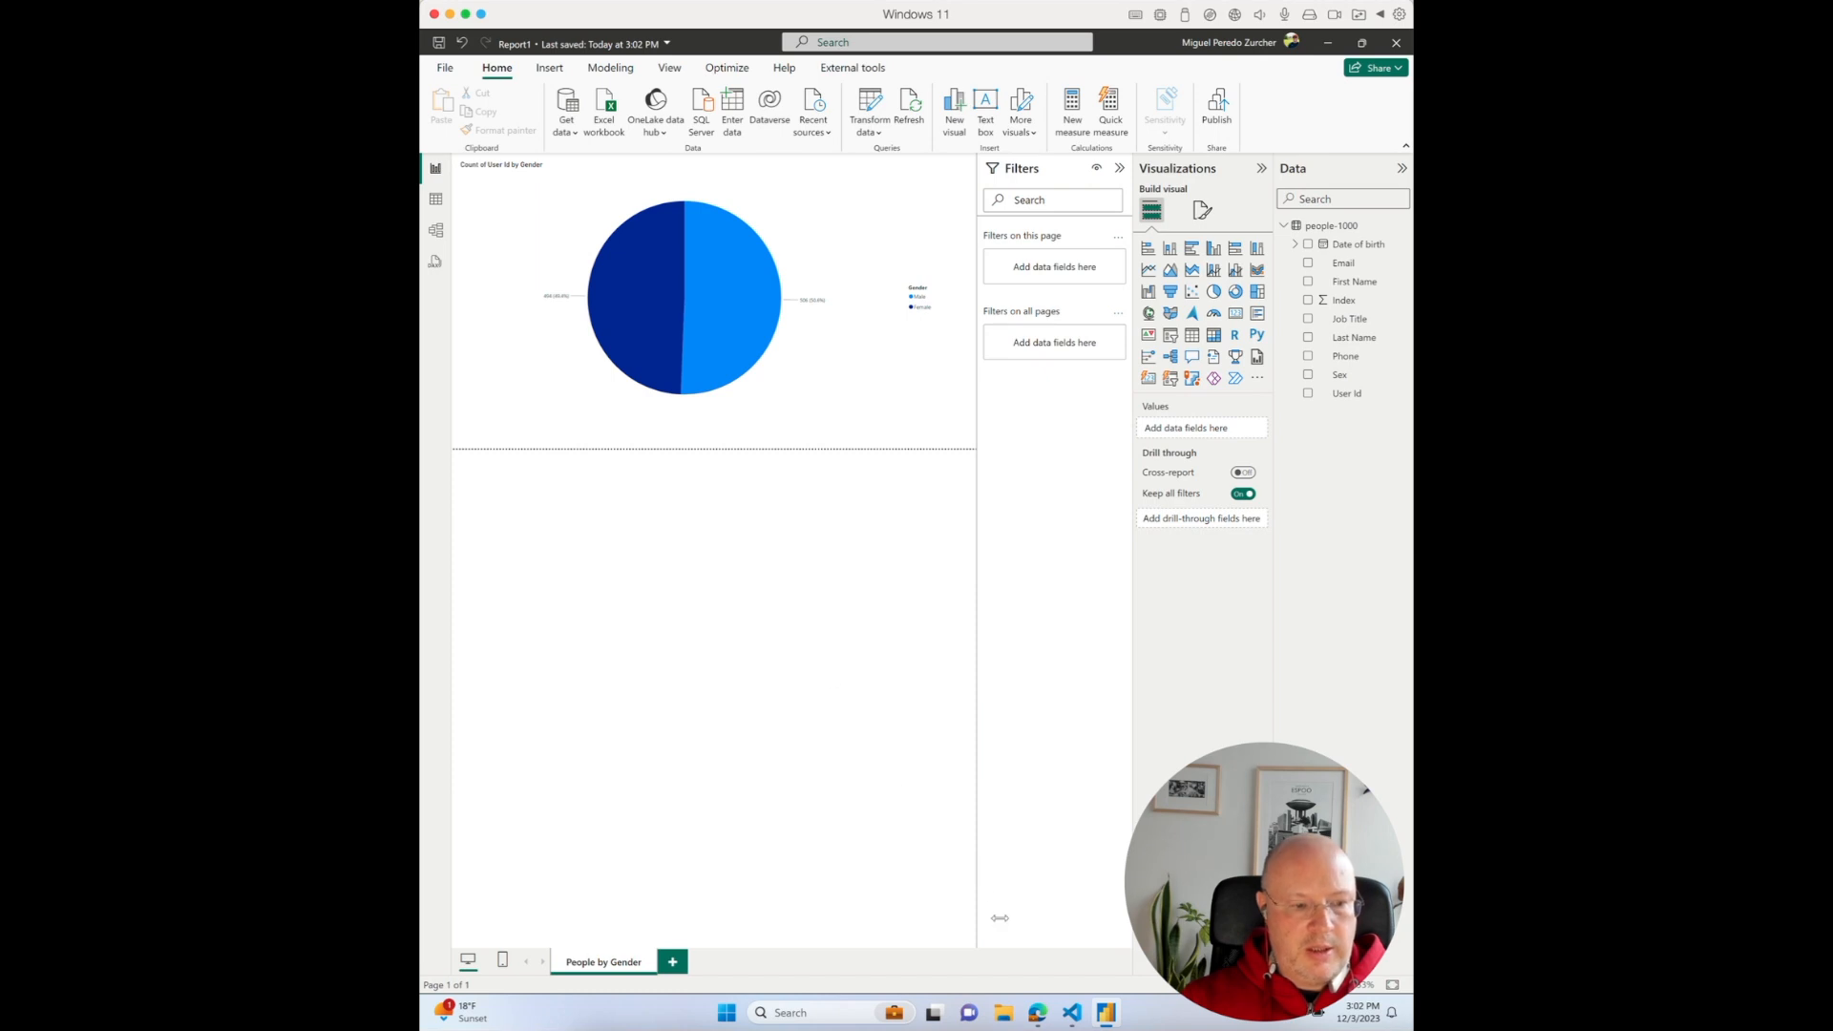
Switch to Visual Studio Code and view the pending differences in report.json.
{"action": "left_click", "coordinate": [1070, 1013]}
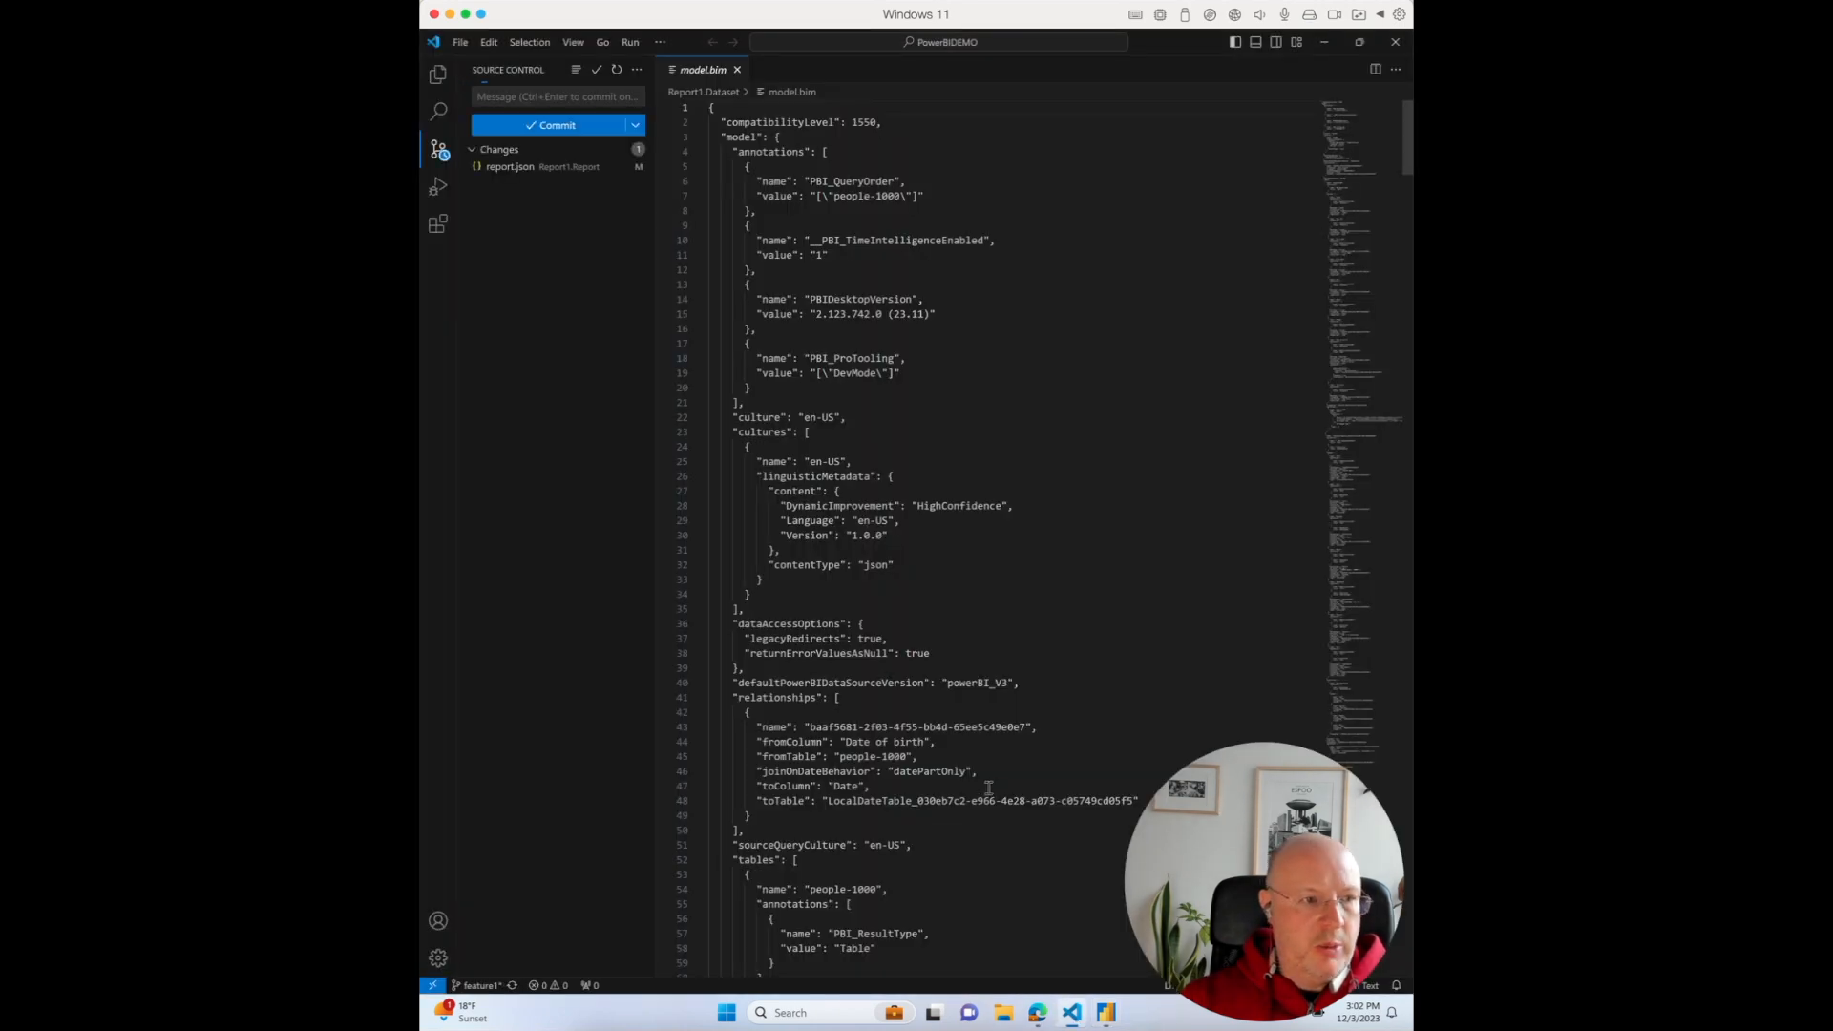
{"action": "left_click", "coordinate": [520, 168]}
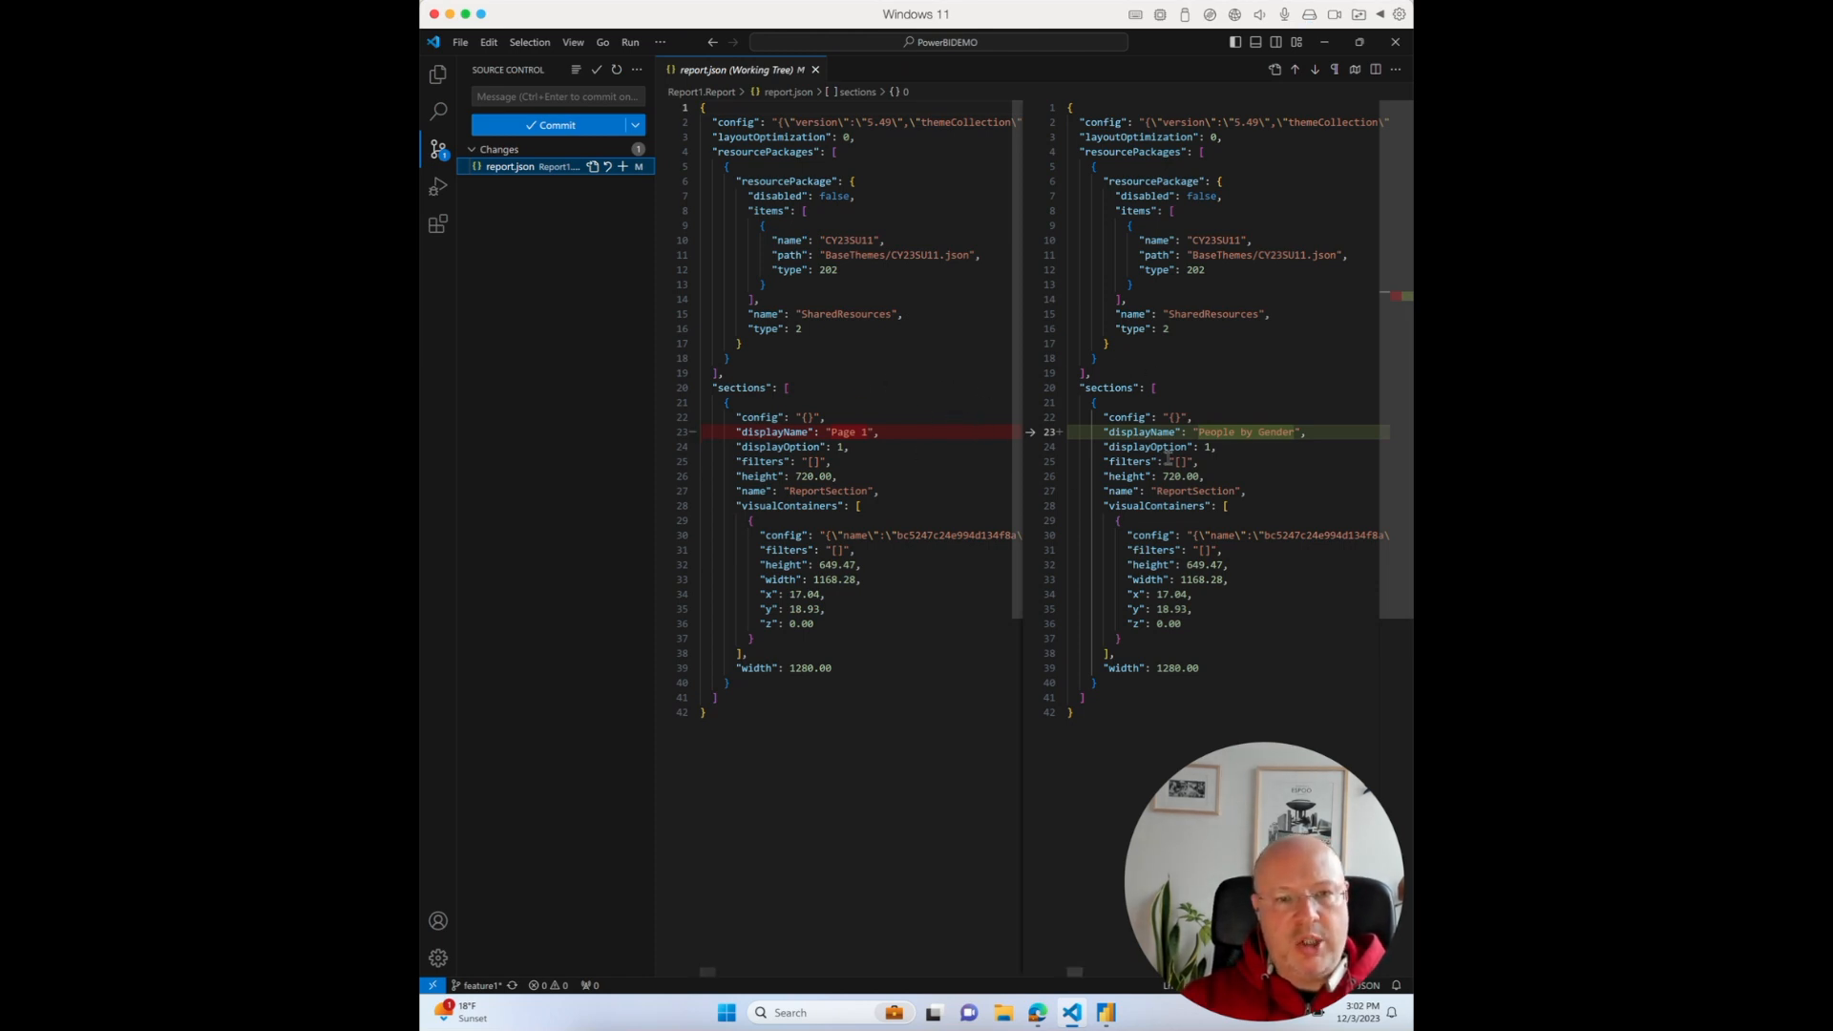
Commit the report.json change with the message "Page 1 title" and sync it to origin/feature1.
{"action": "left_click", "coordinate": [511, 96]}
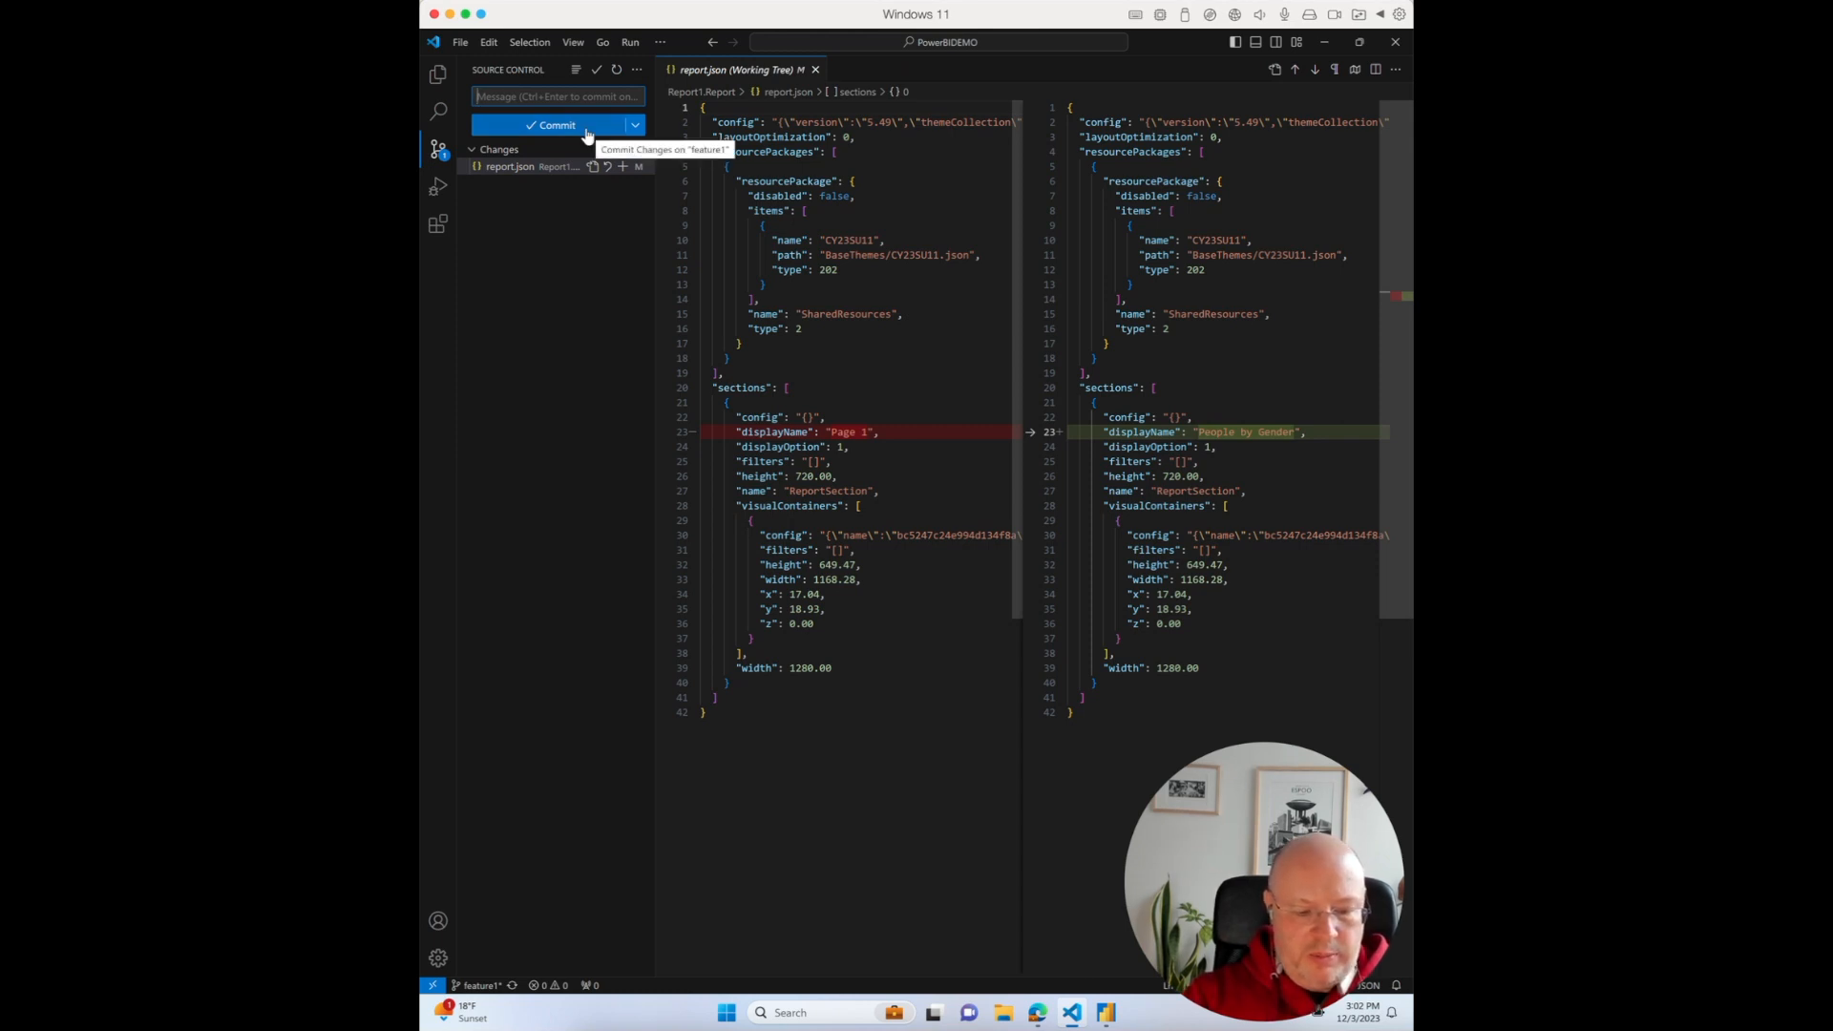
{"action": "type", "text": "Page 1 title"}
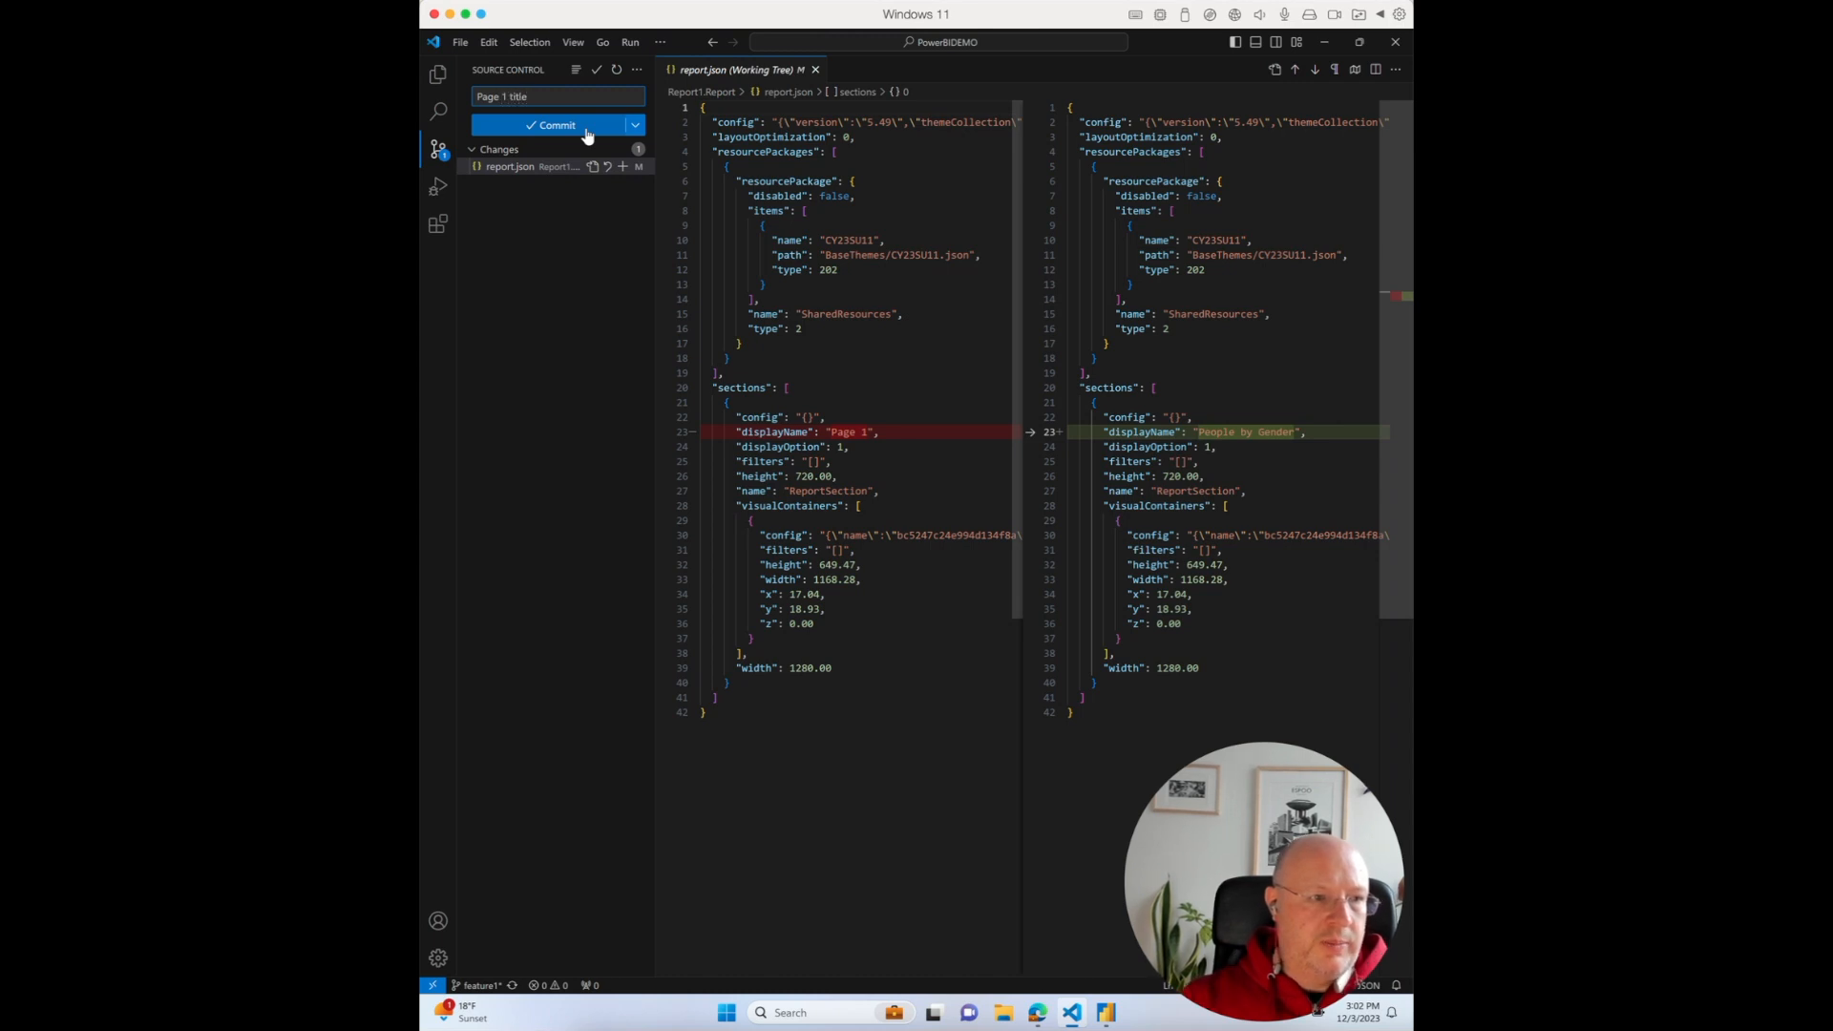
{"action": "left_click", "coordinate": [586, 128]}
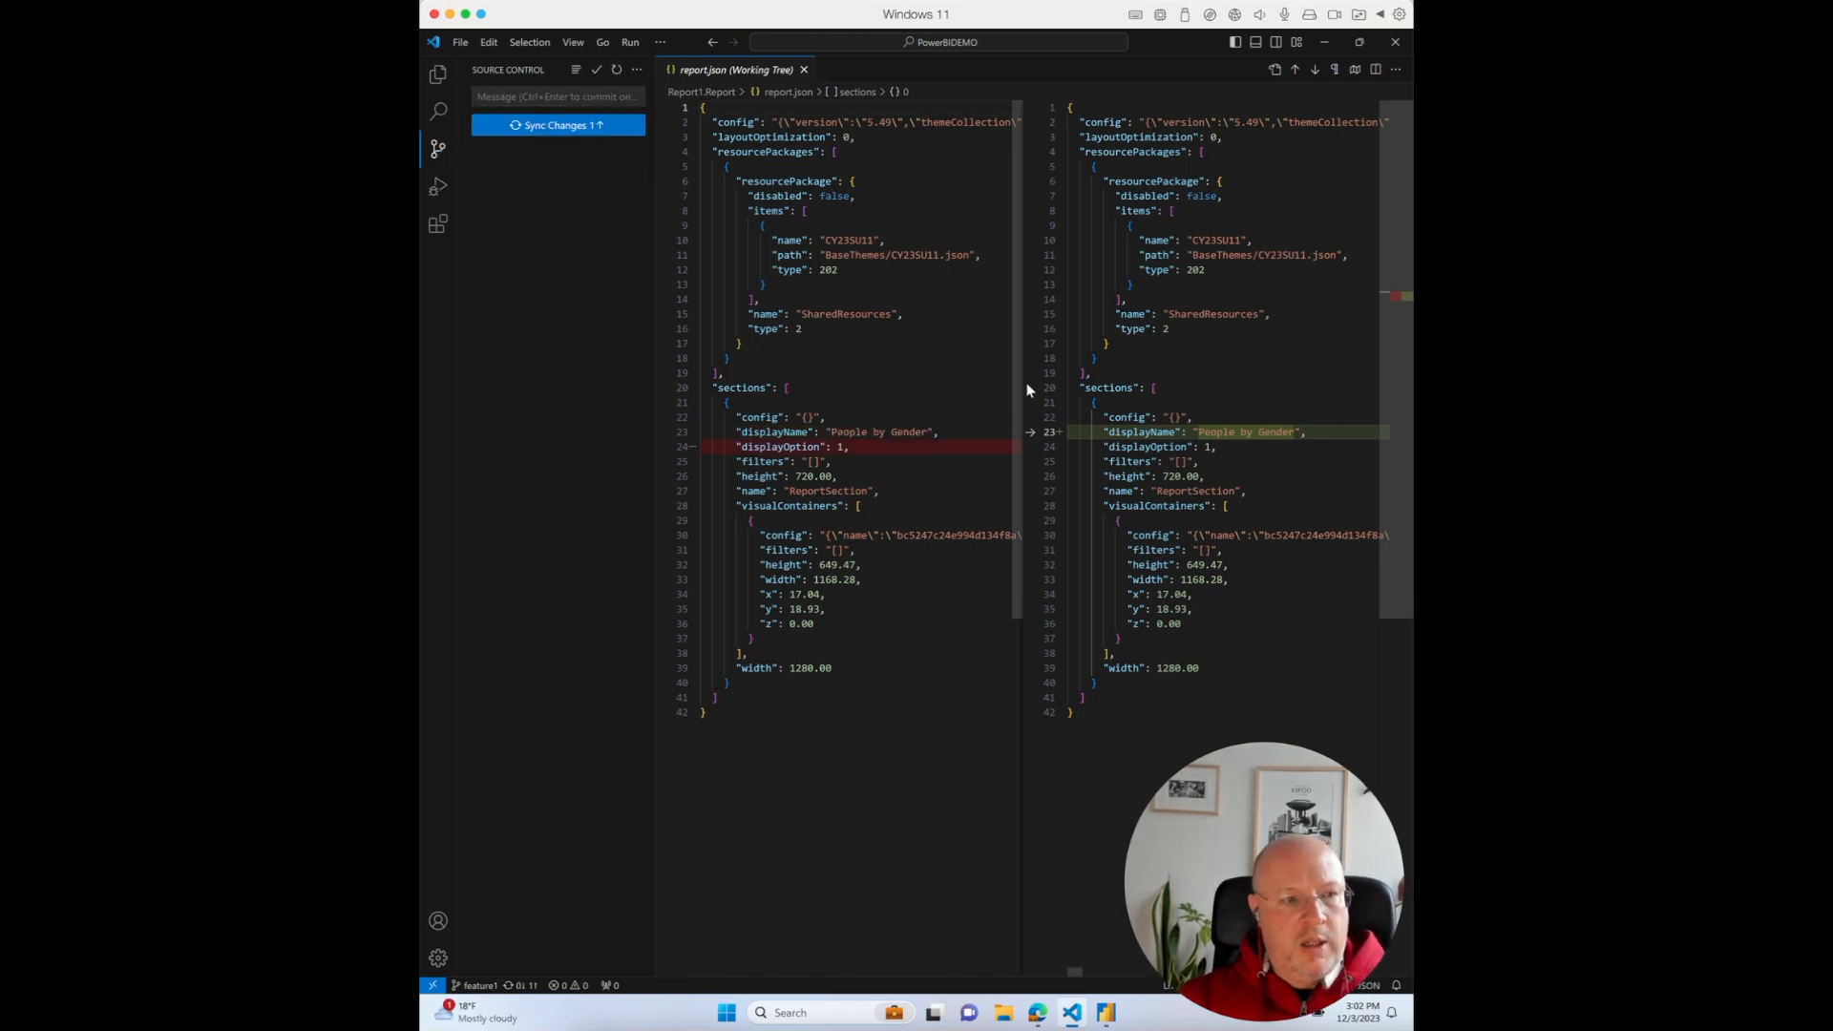
{"action": "left_click", "coordinate": [577, 131]}
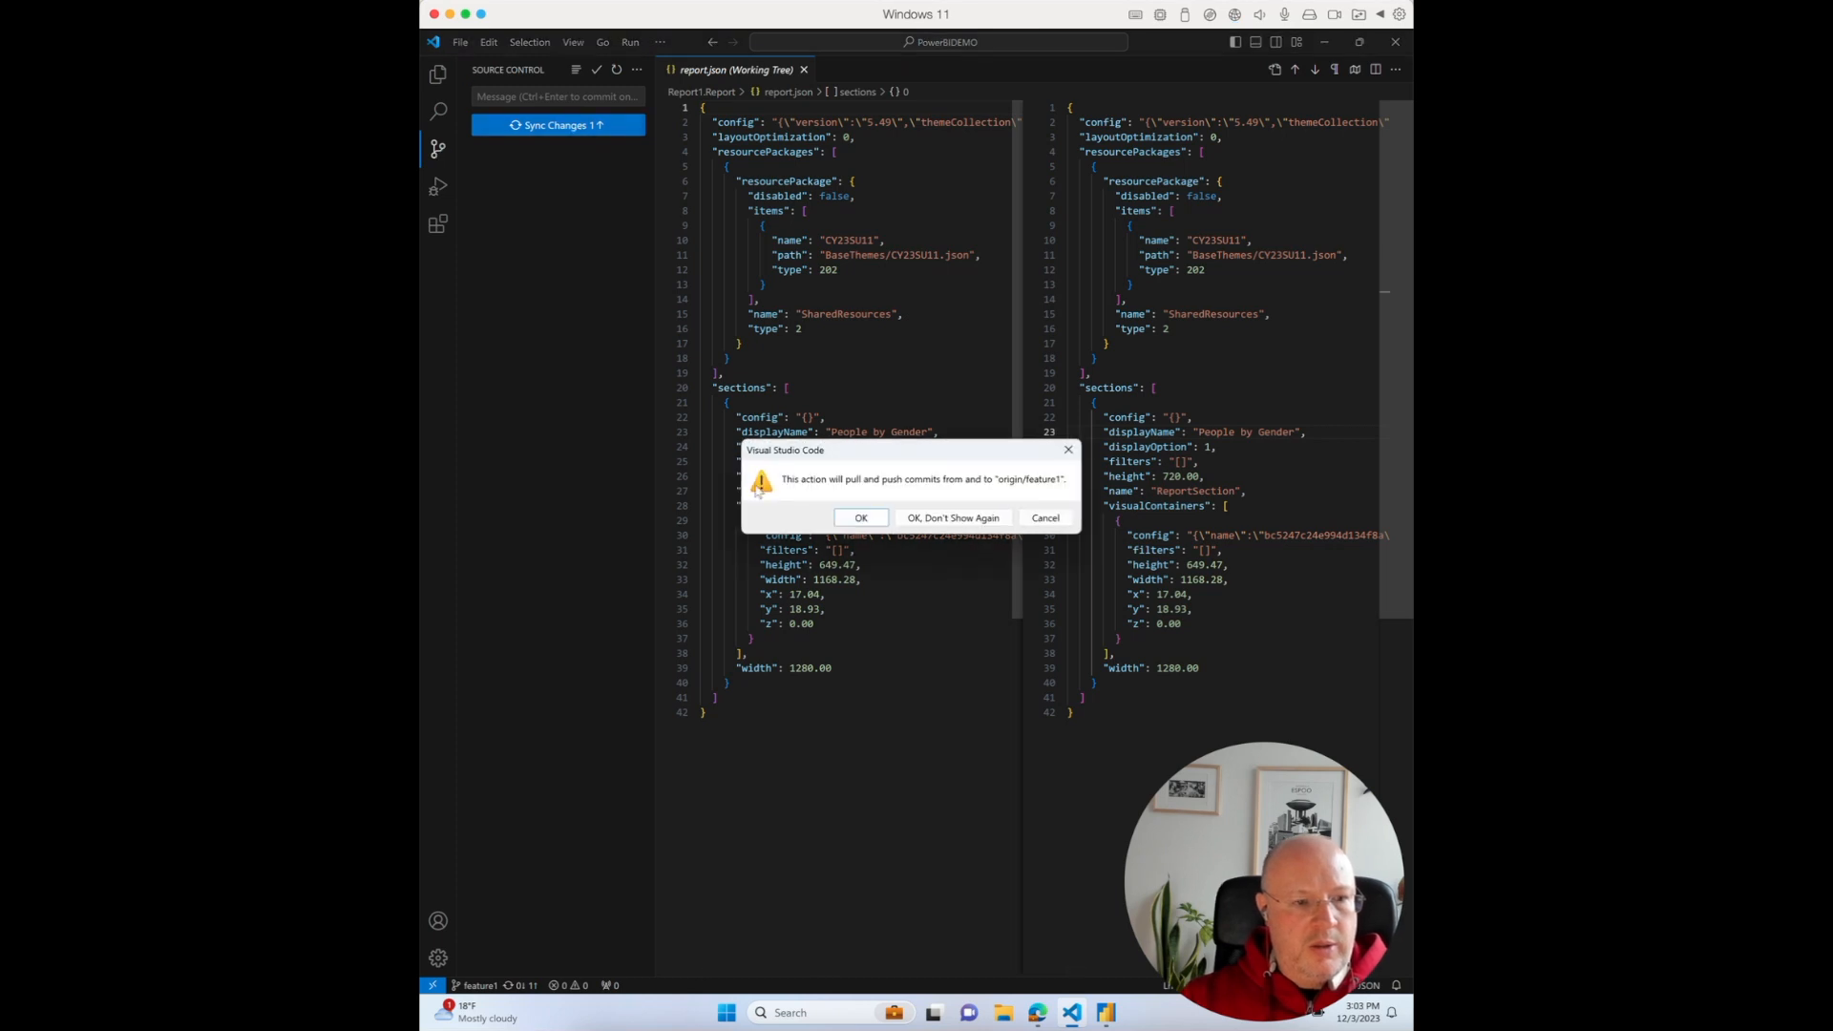
{"action": "left_click", "coordinate": [861, 519]}
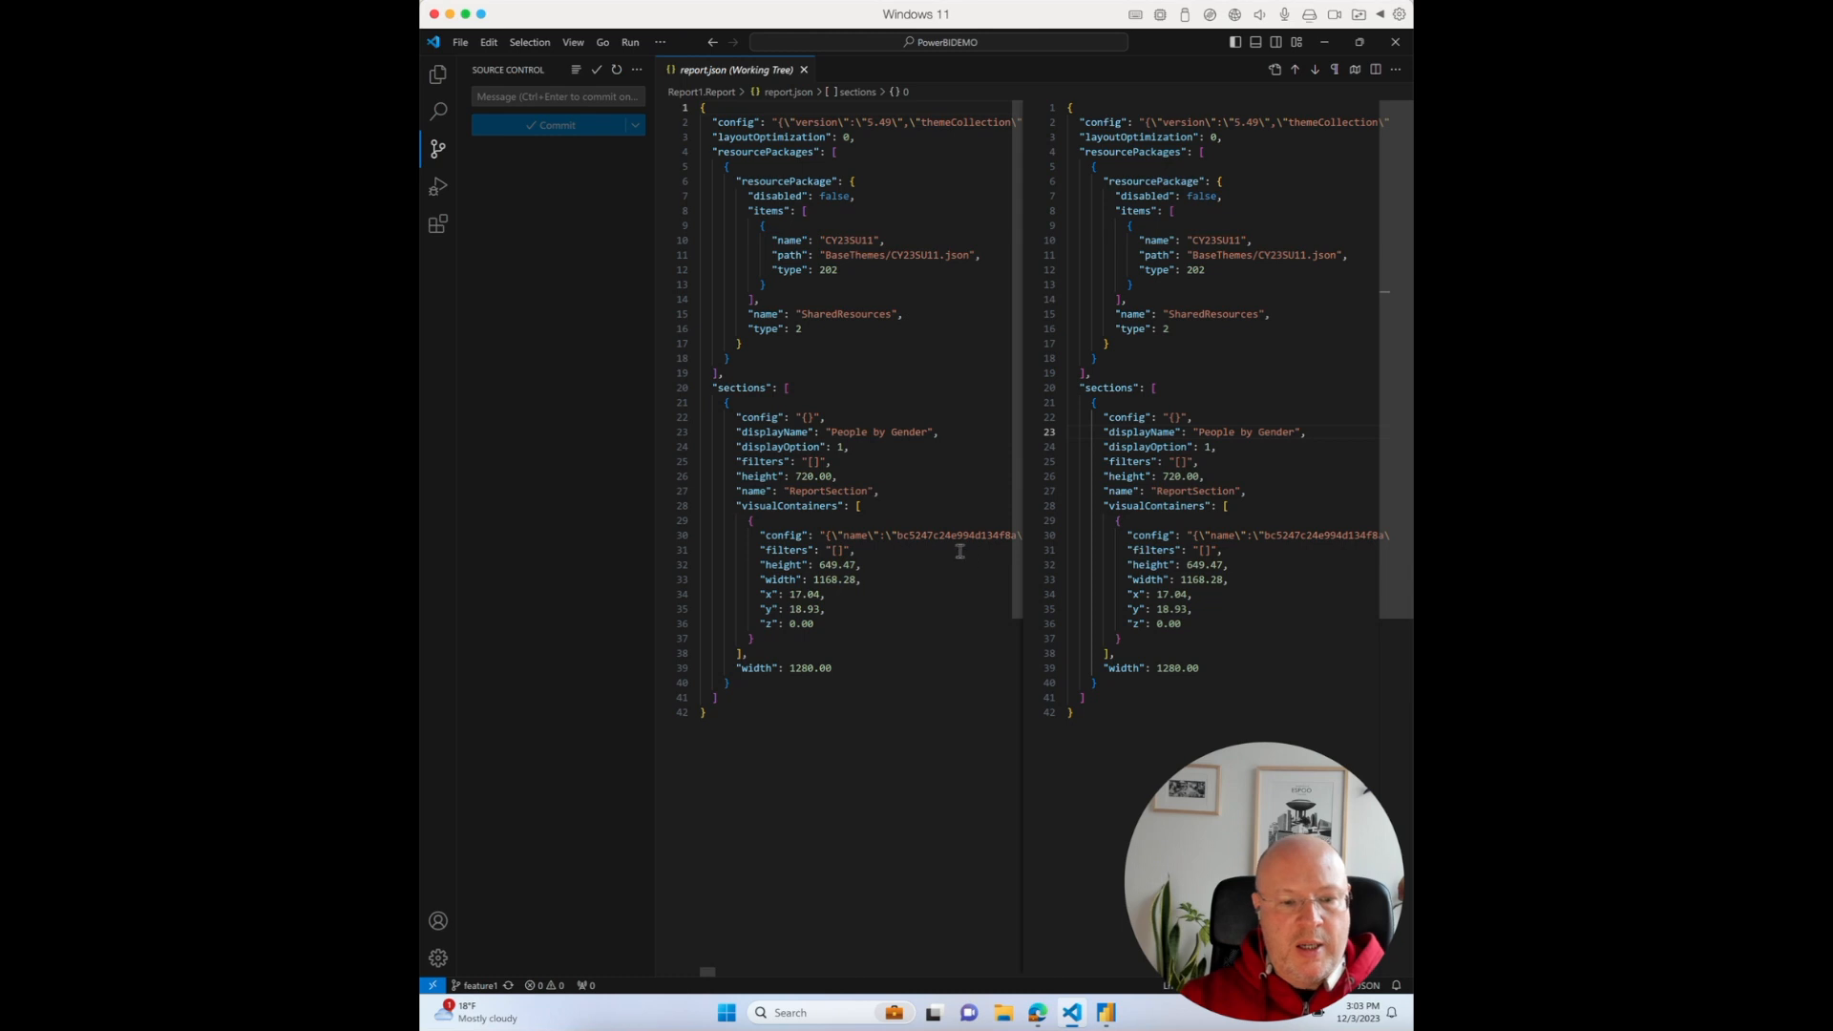
Switch to Azure DevOps in the browser and create a pull request from feature1 into main titled "First report version".
{"action": "left_click", "coordinate": [1037, 1014]}
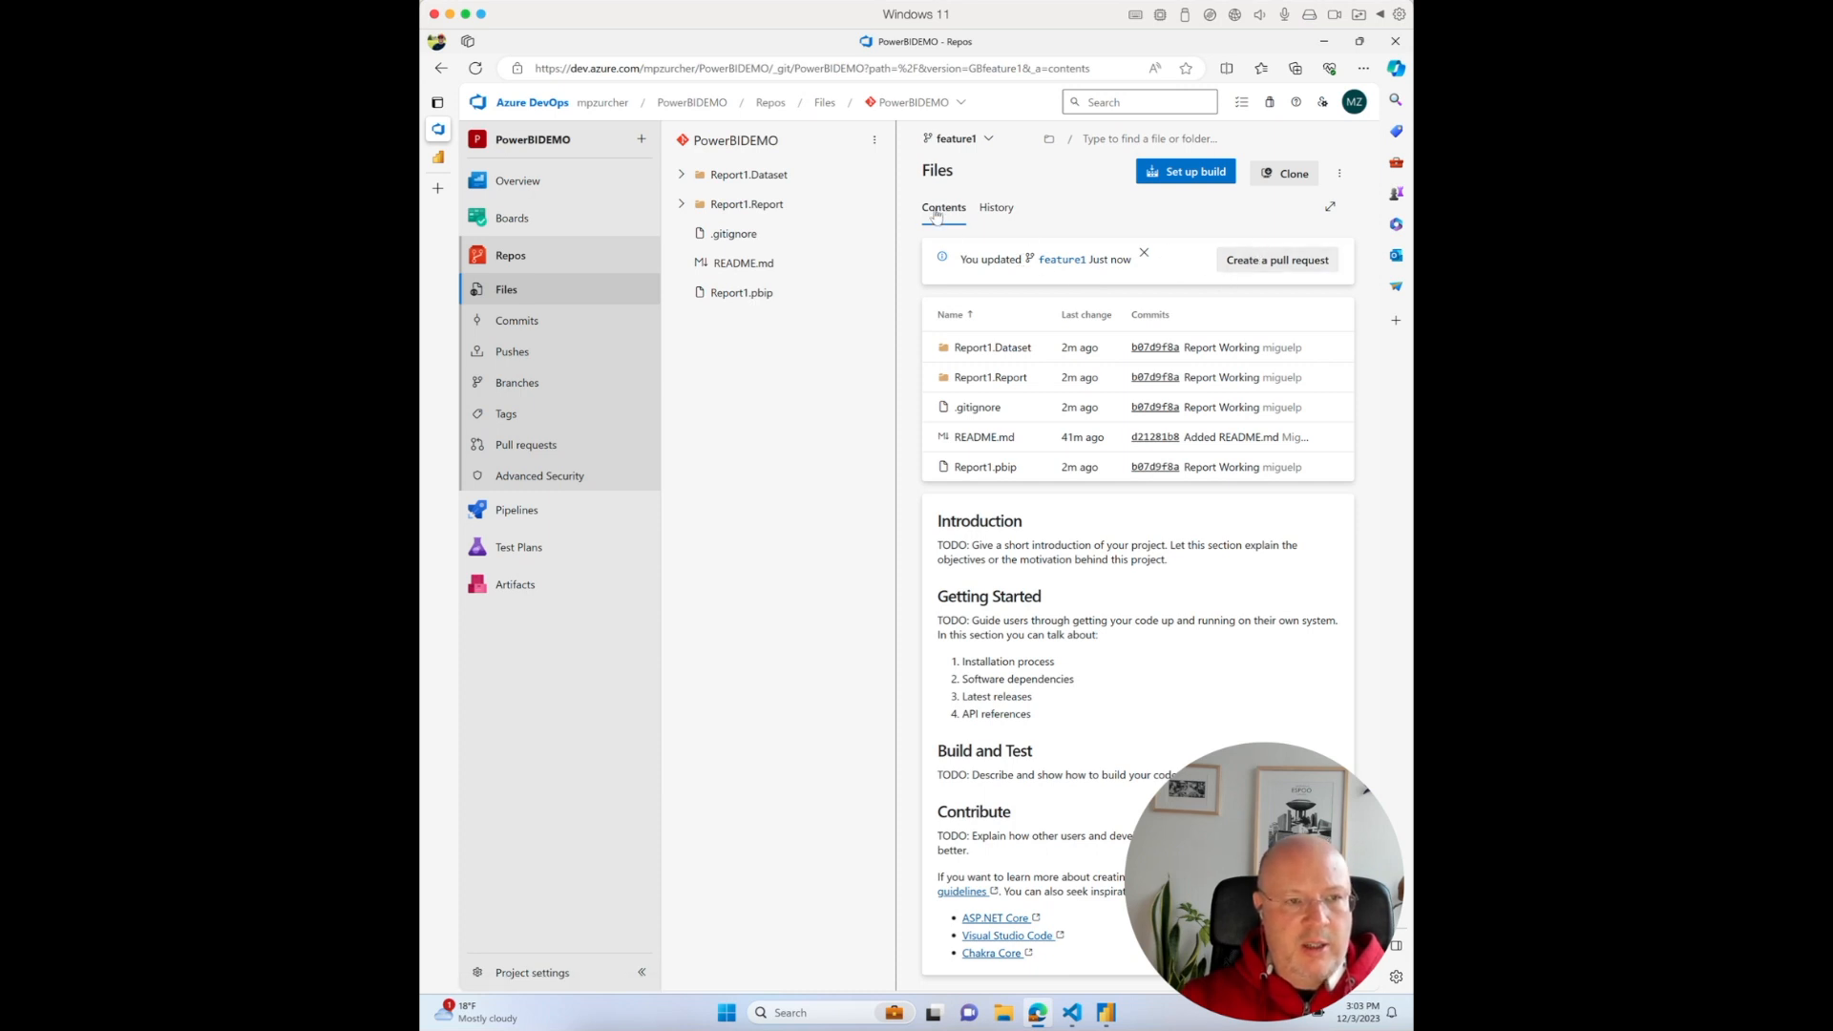
{"action": "left_click", "coordinate": [1260, 267]}
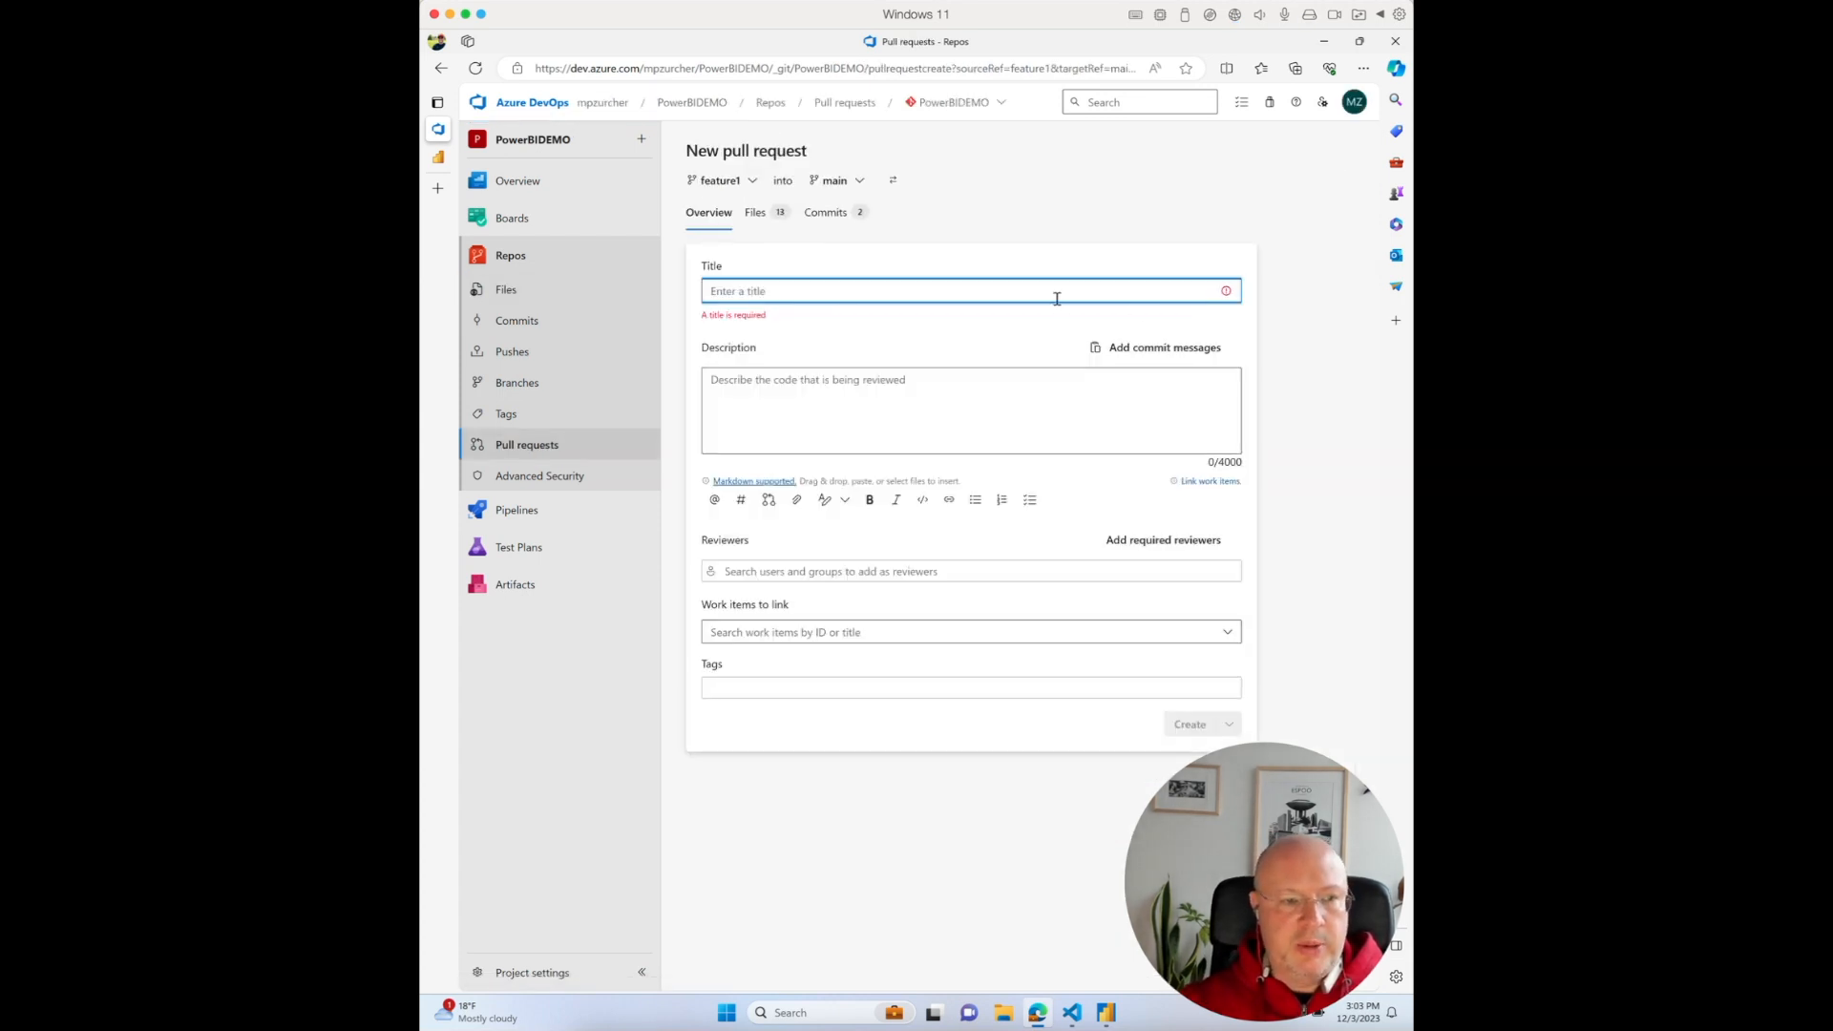
{"action": "type", "text": "First report"}
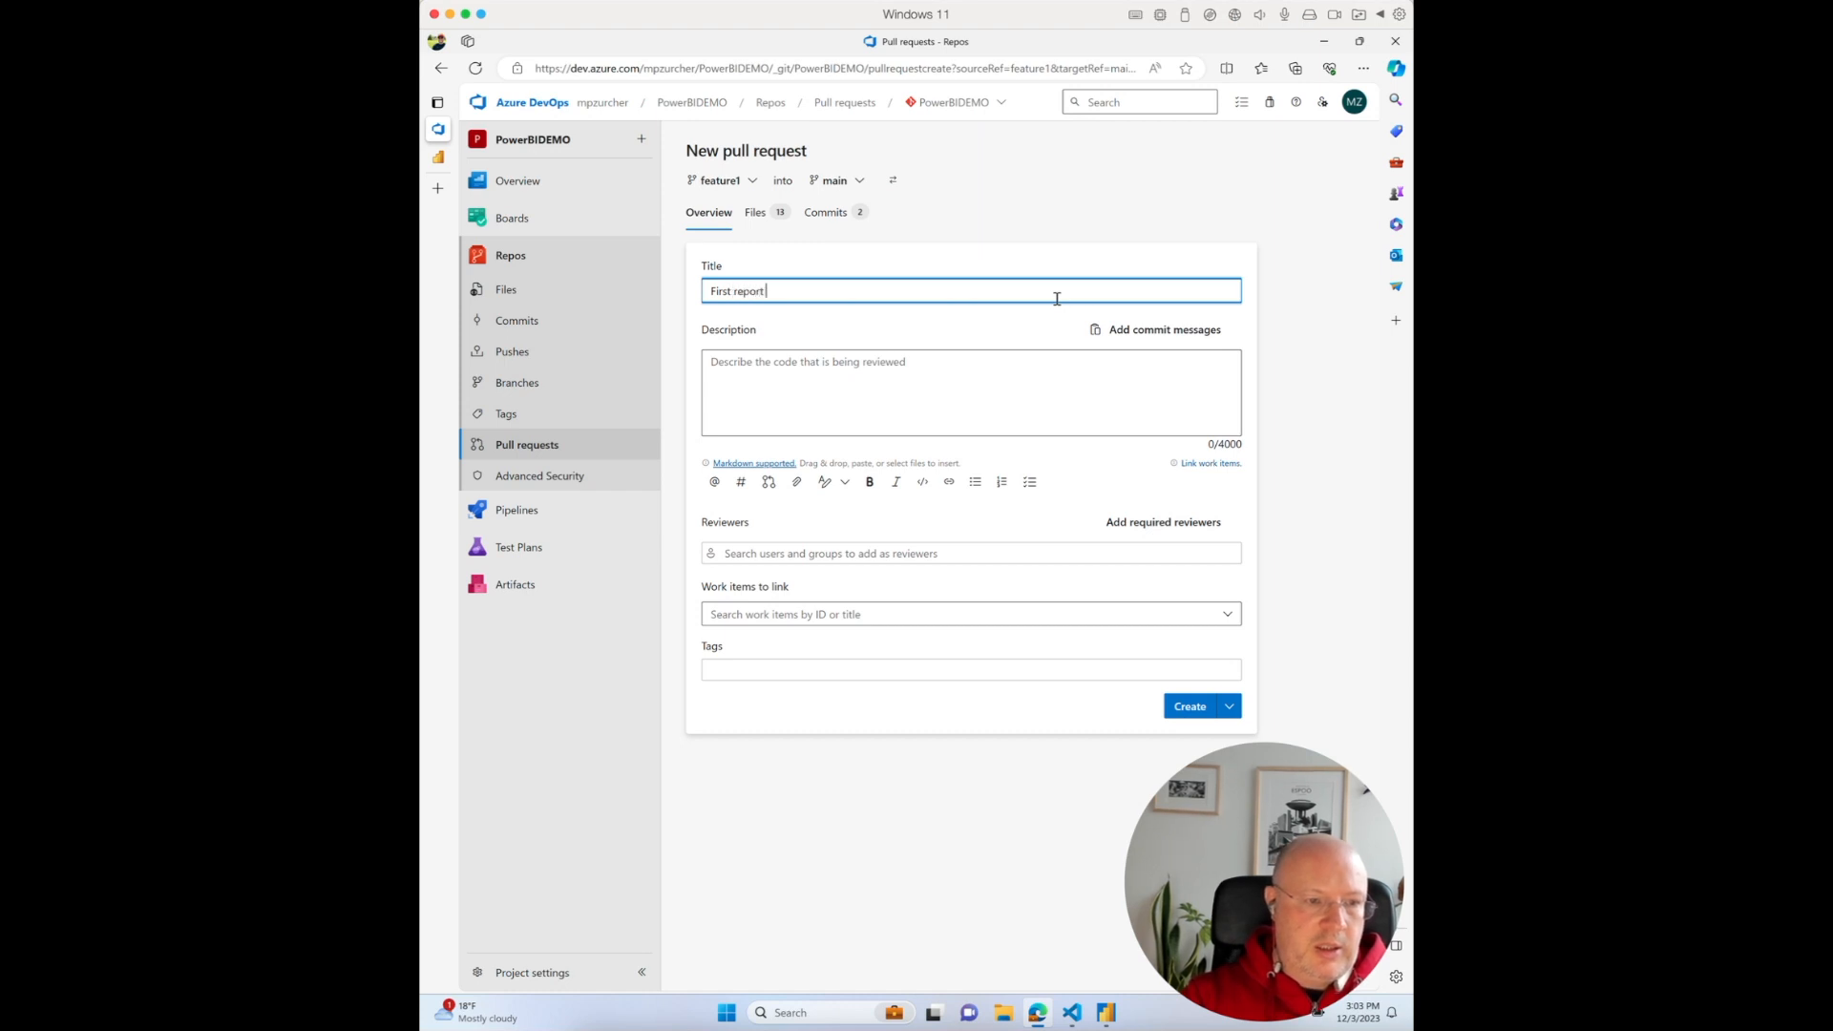
{"action": "type", "text": " version"}
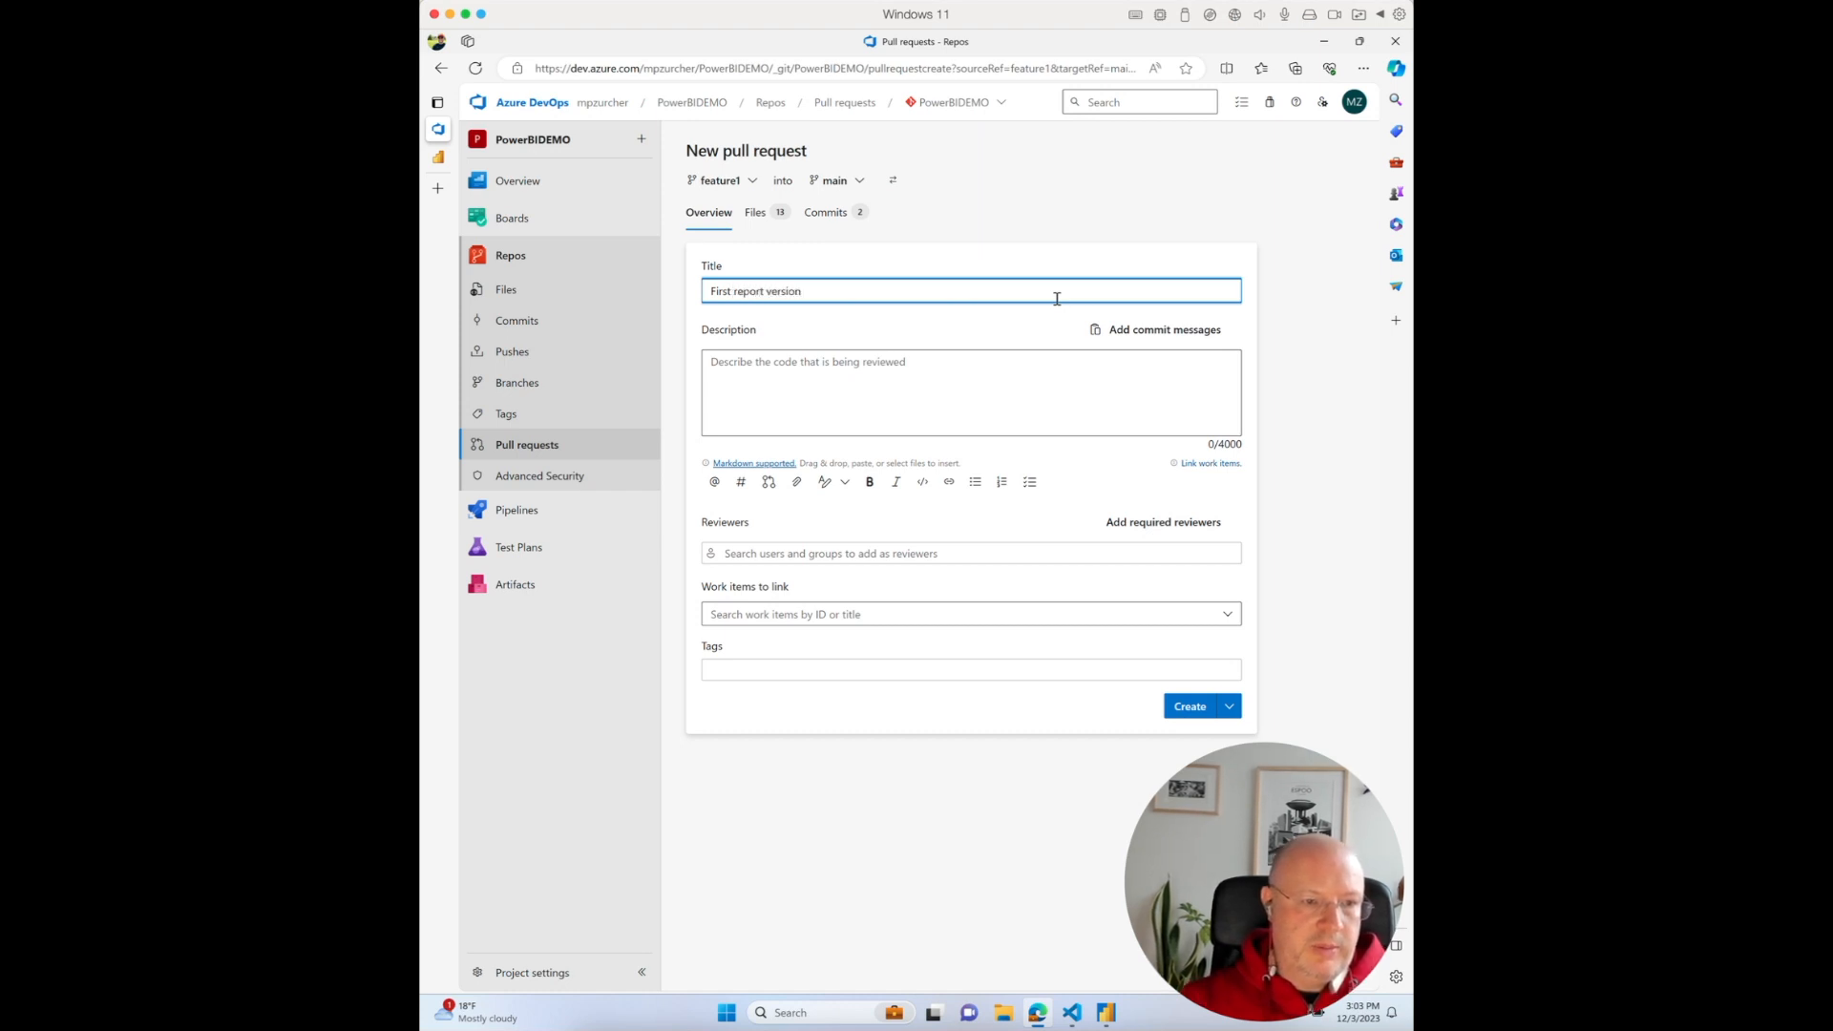
{"action": "left_click_drag", "start_coordinate": [804, 288], "coordinate": [724, 292]}
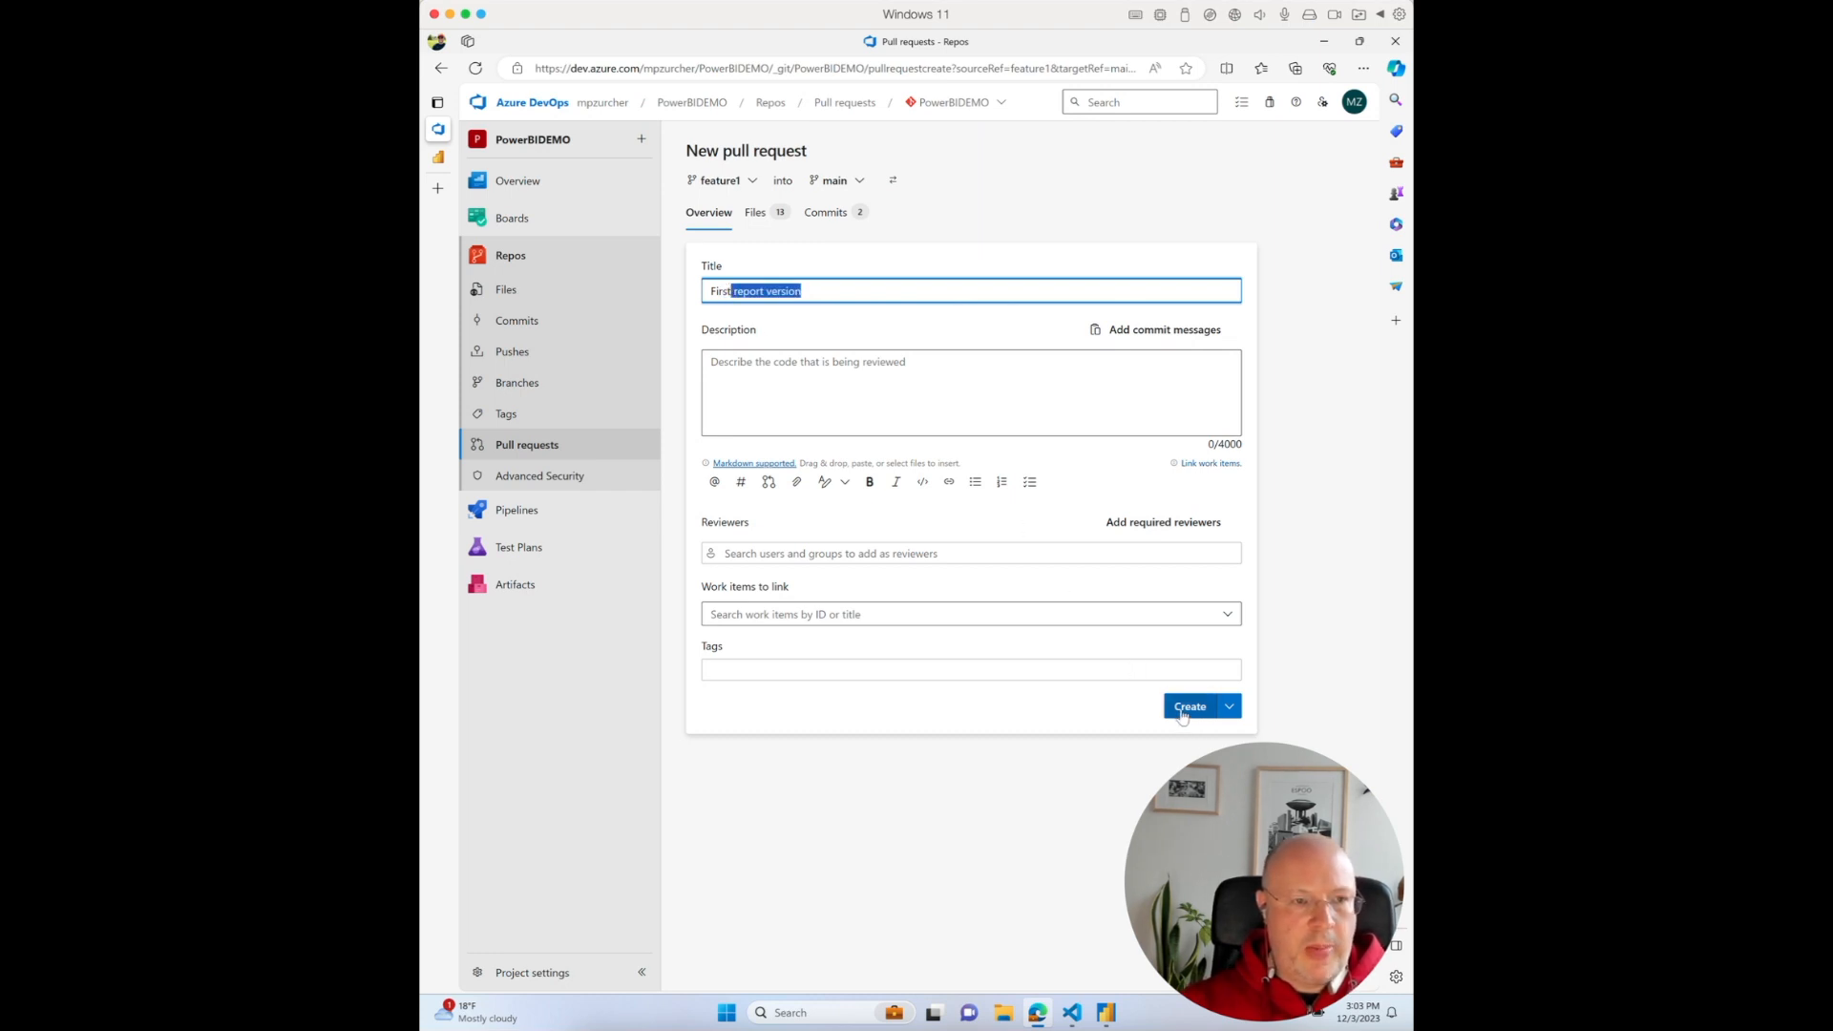
{"action": "left_click", "coordinate": [1186, 707]}
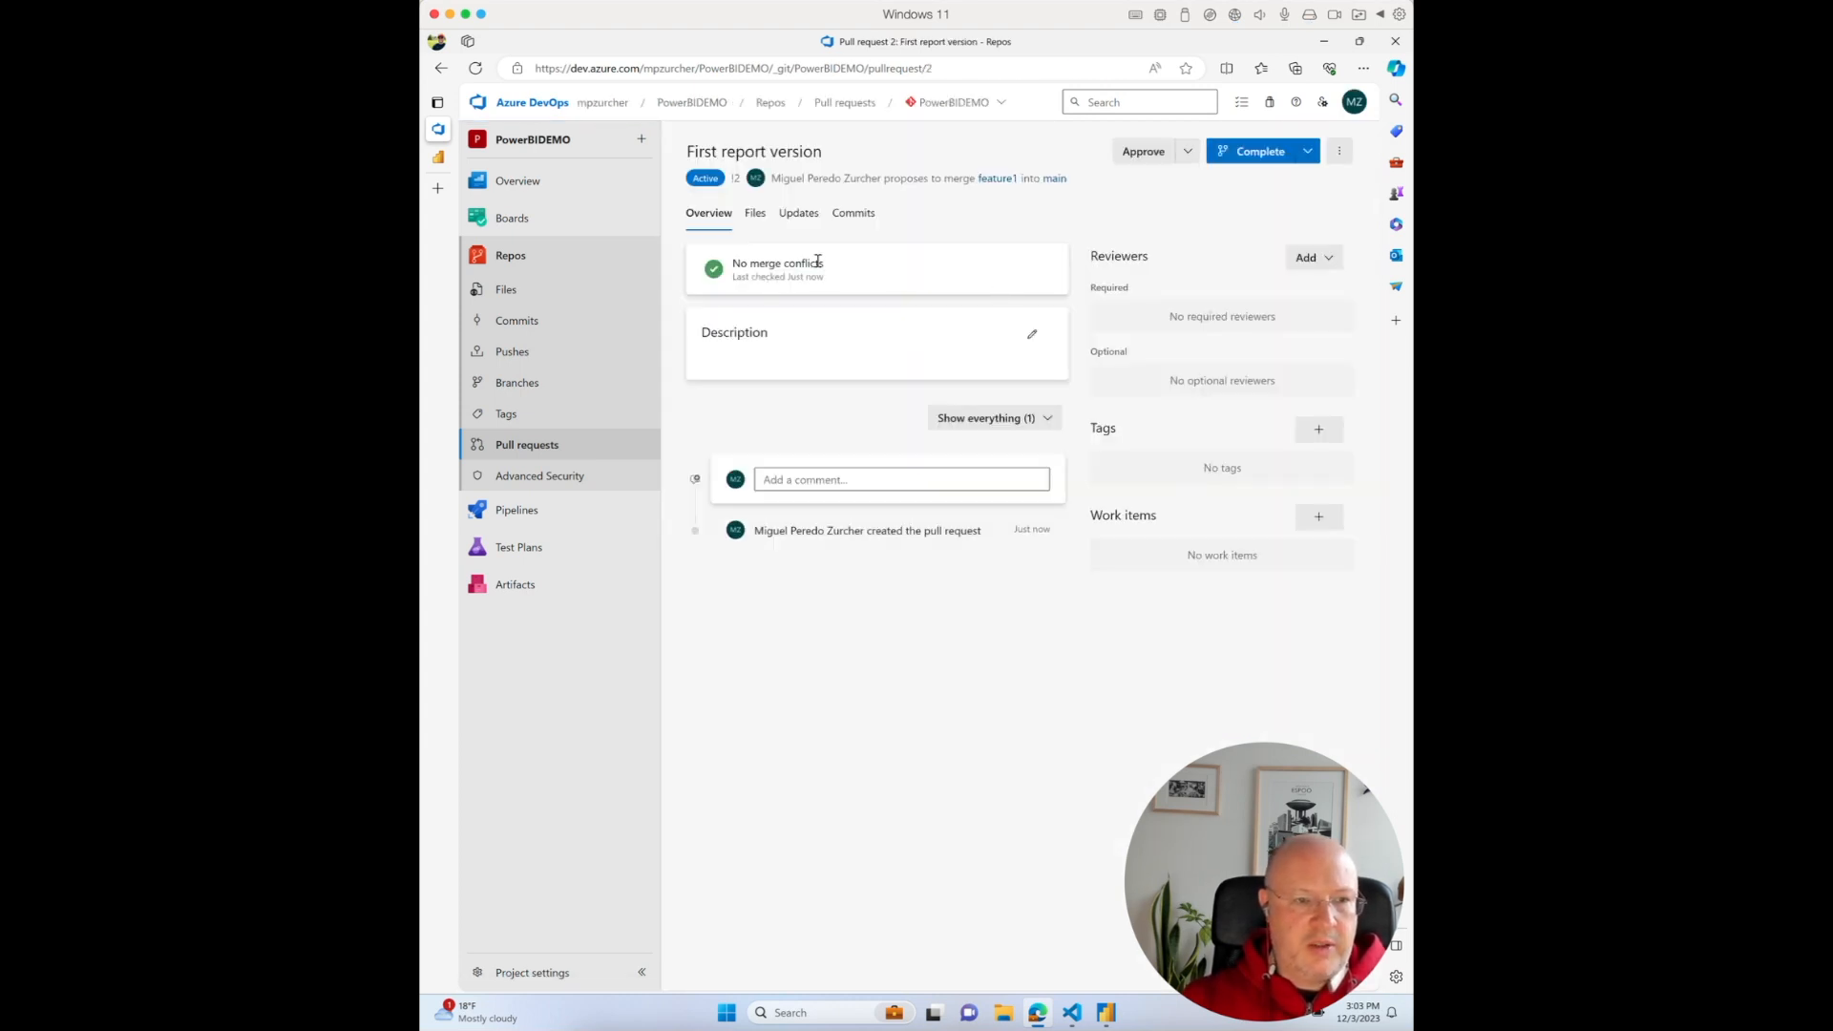
Complete the pull request with Merge (no fast forward), turning off the deletion of feature1 after merging.
{"action": "left_click", "coordinate": [1259, 158]}
{"action": "left_click", "coordinate": [1111, 320]}
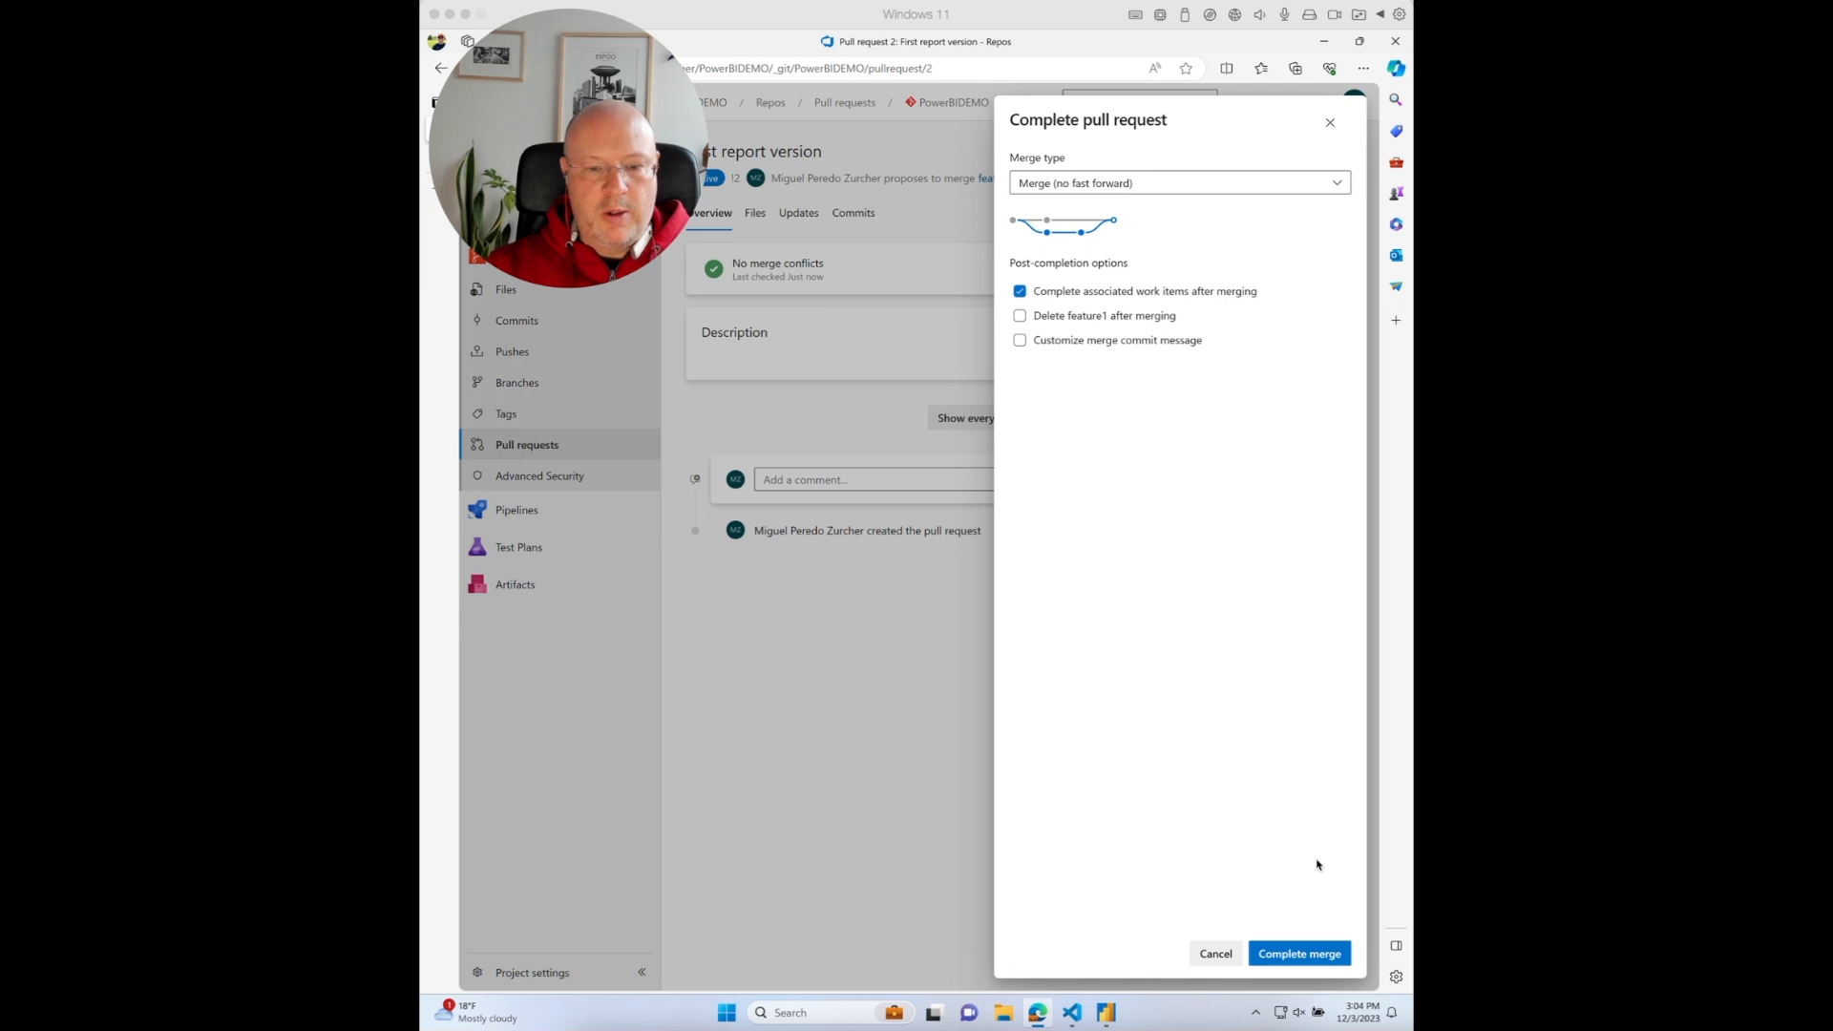
{"action": "left_click", "coordinate": [1299, 954]}
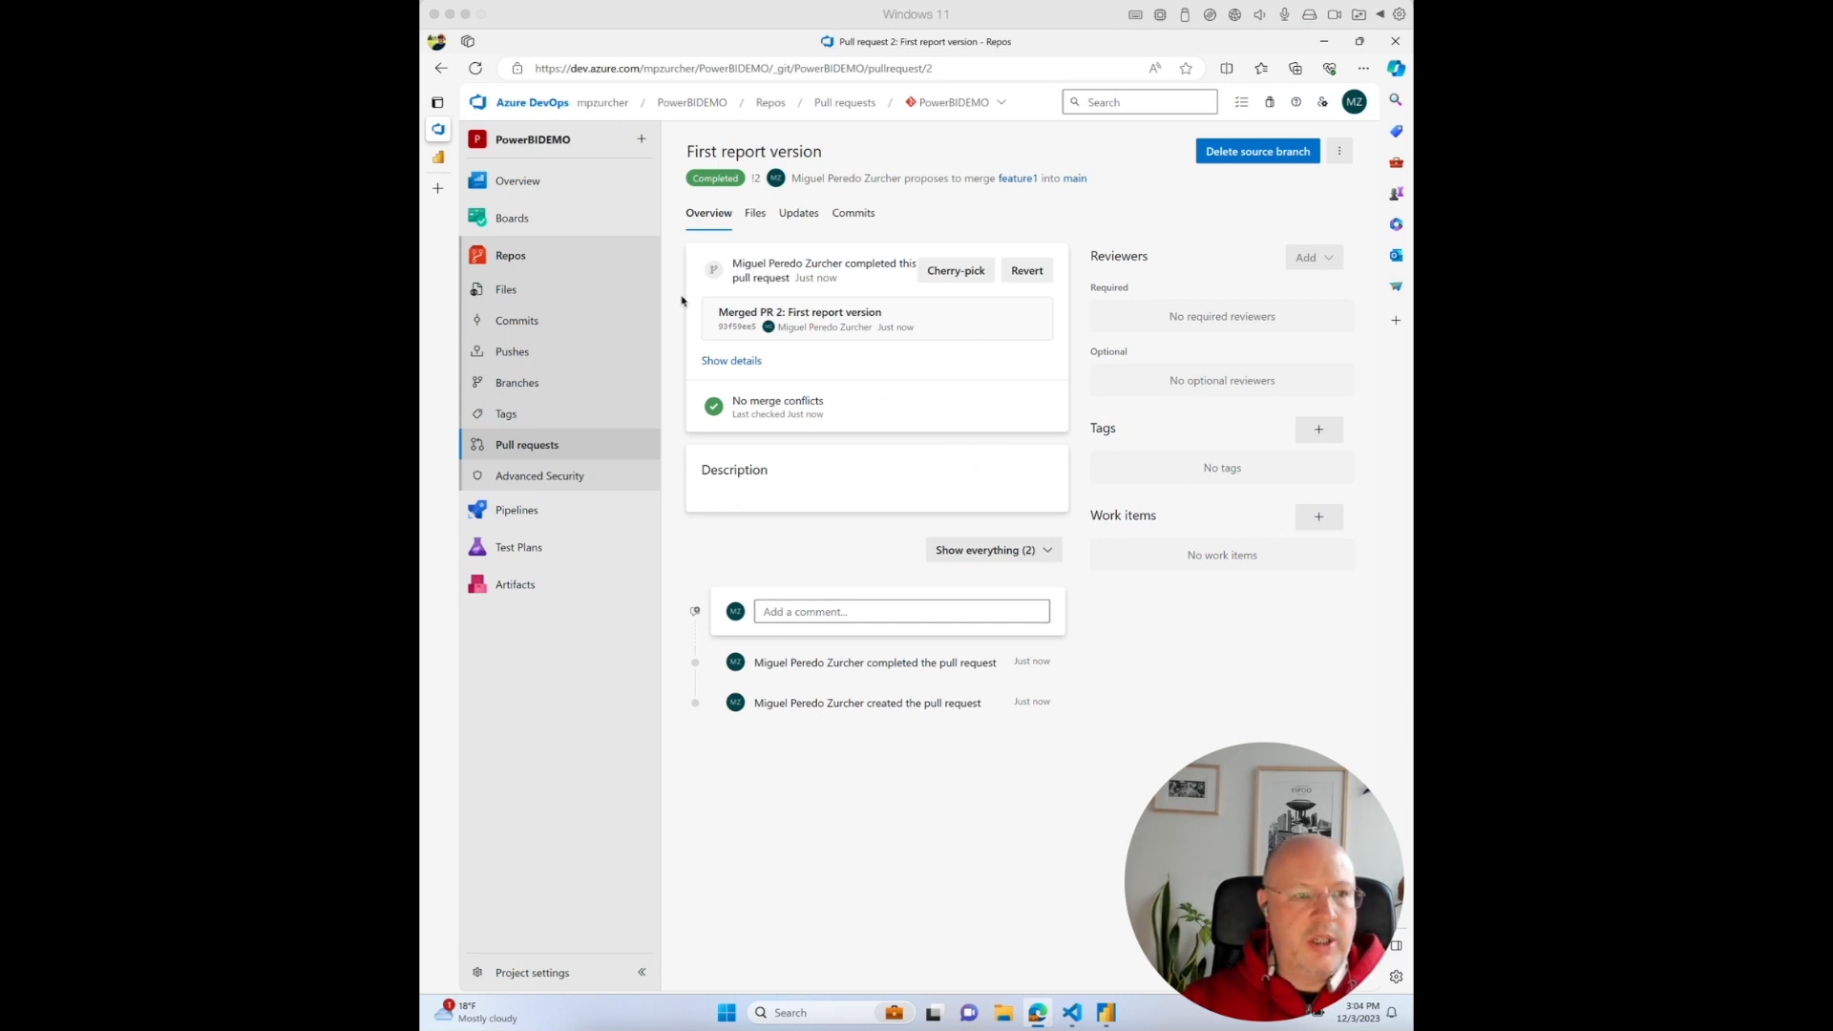
Switch to the pbicddemo workspace in the Power BI service, reload it, and apply all incoming Git updates from main.
{"action": "left_click", "coordinate": [438, 161]}
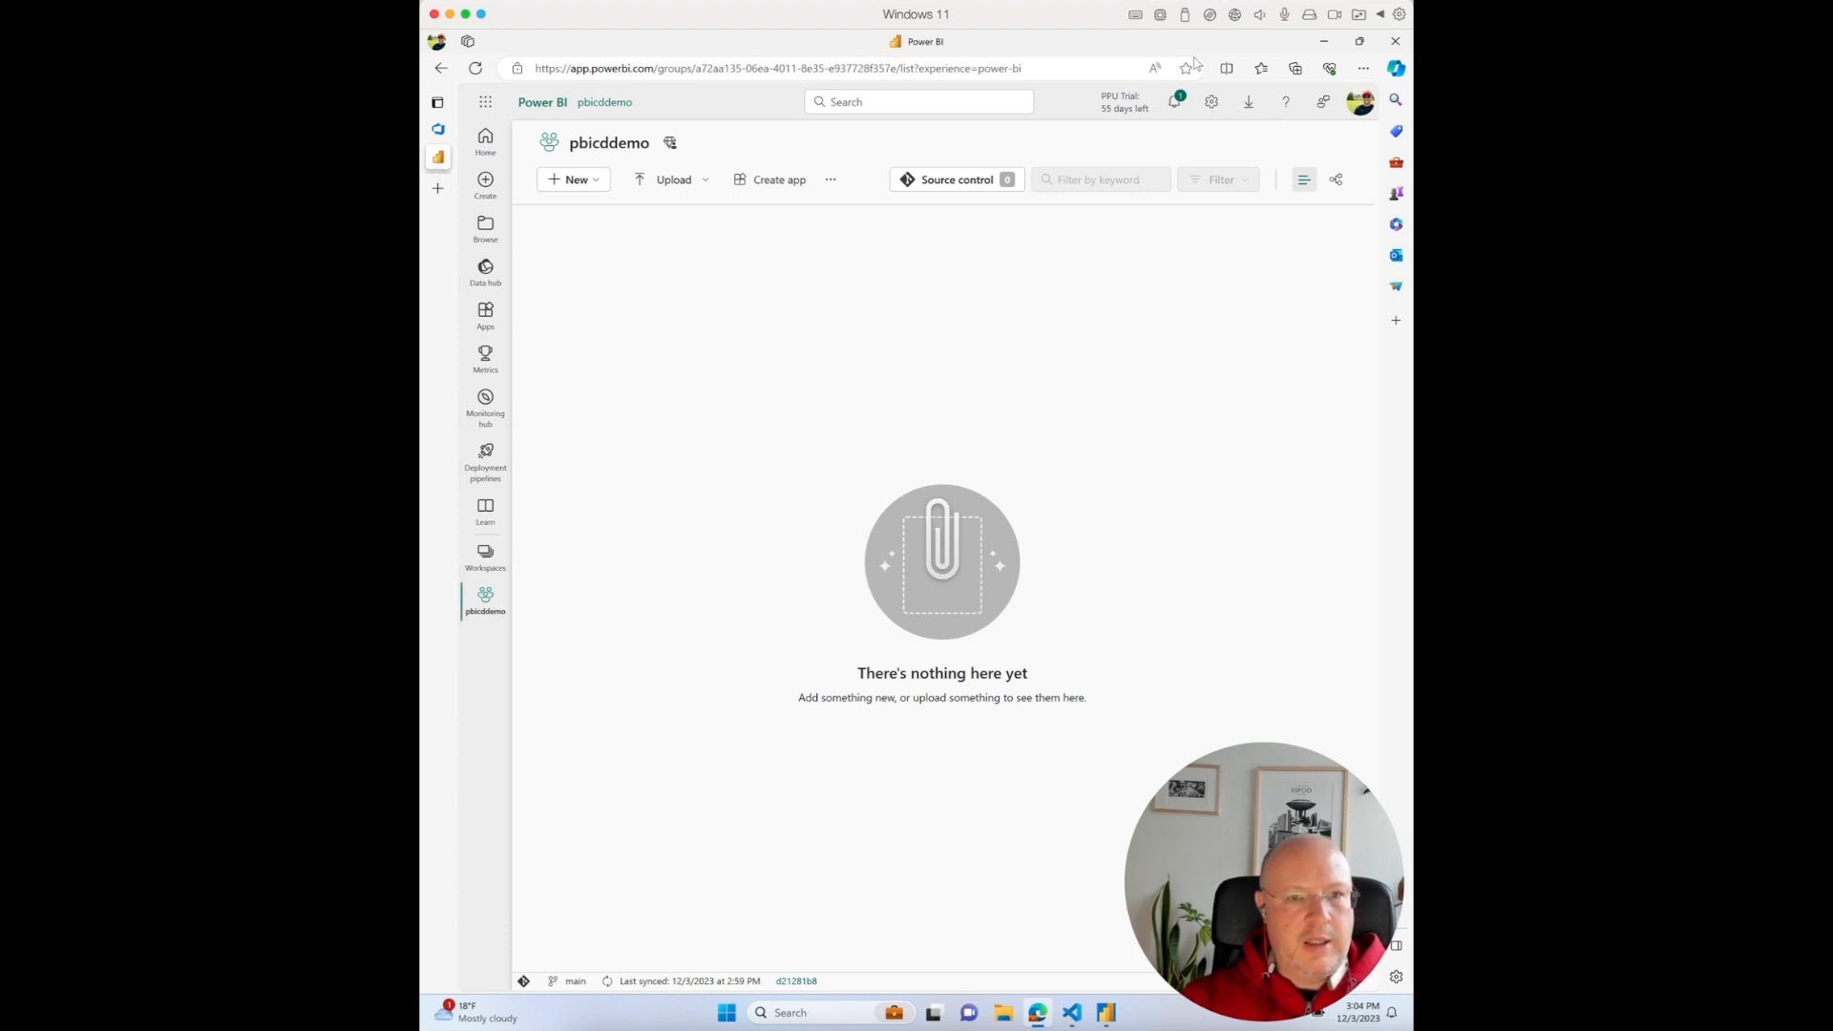
{"action": "left_click", "coordinate": [474, 67]}
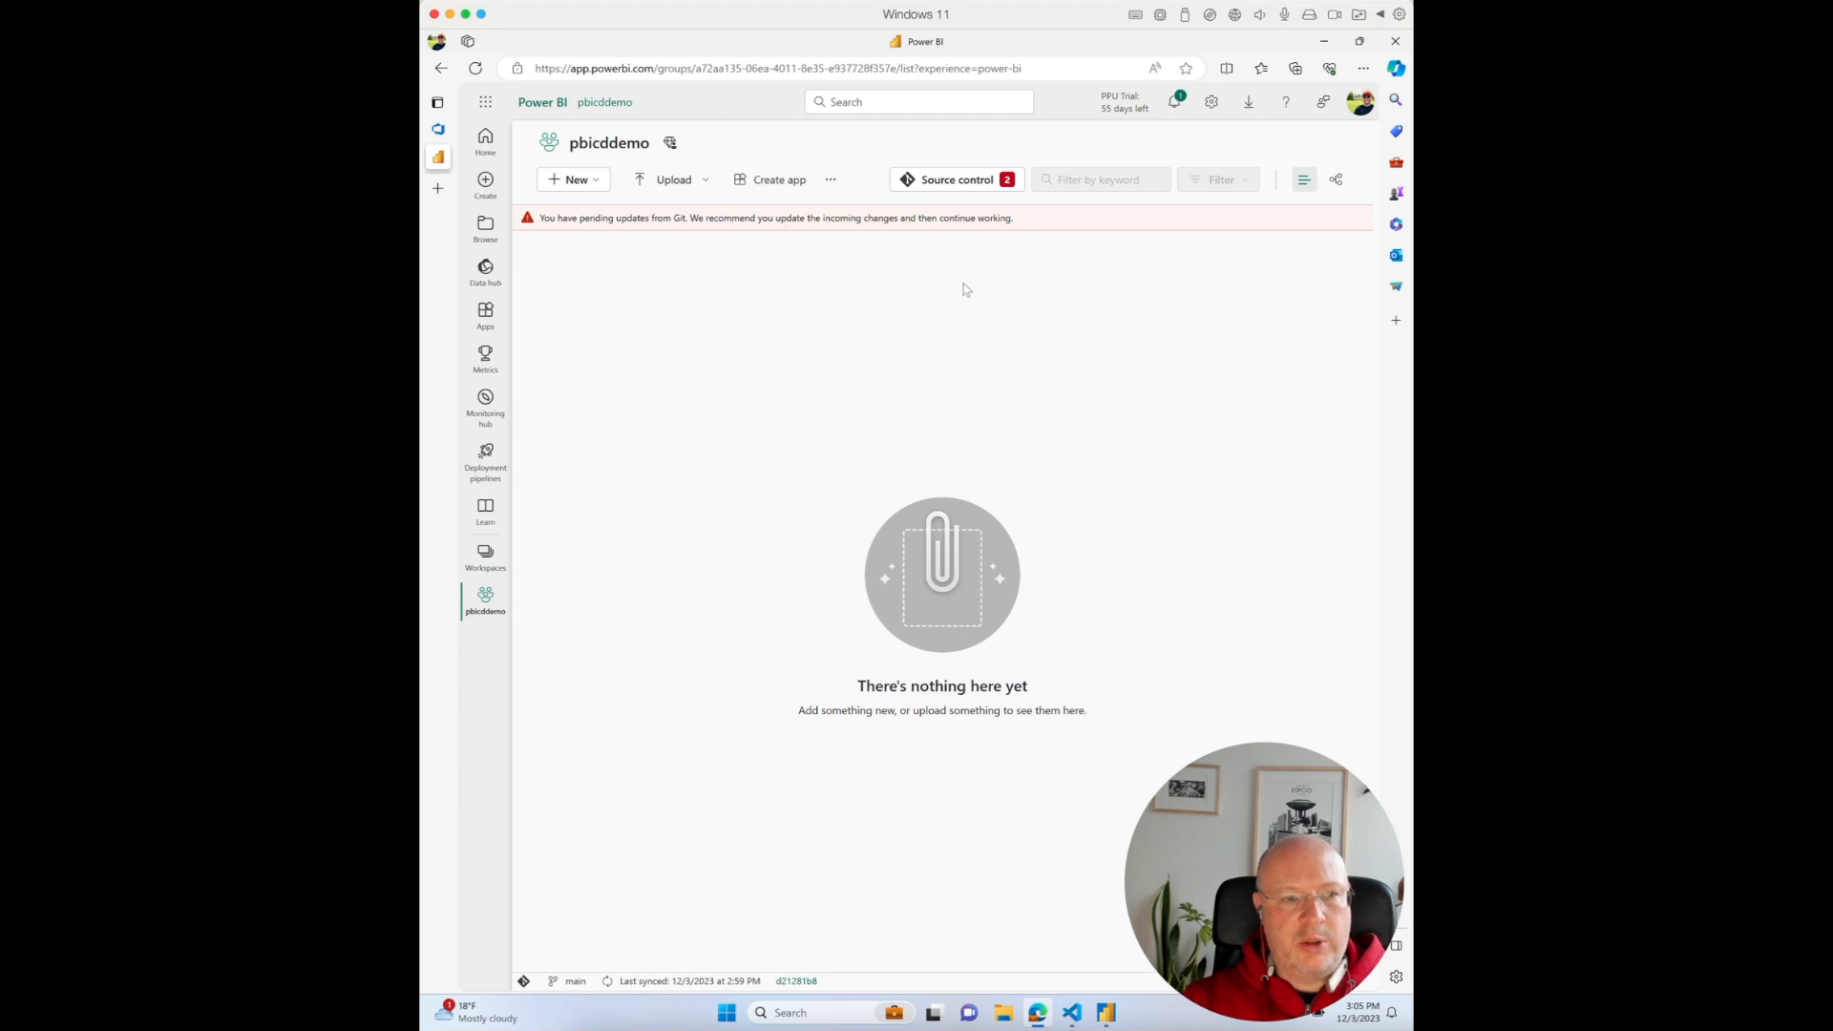
{"action": "left_click", "coordinate": [950, 178]}
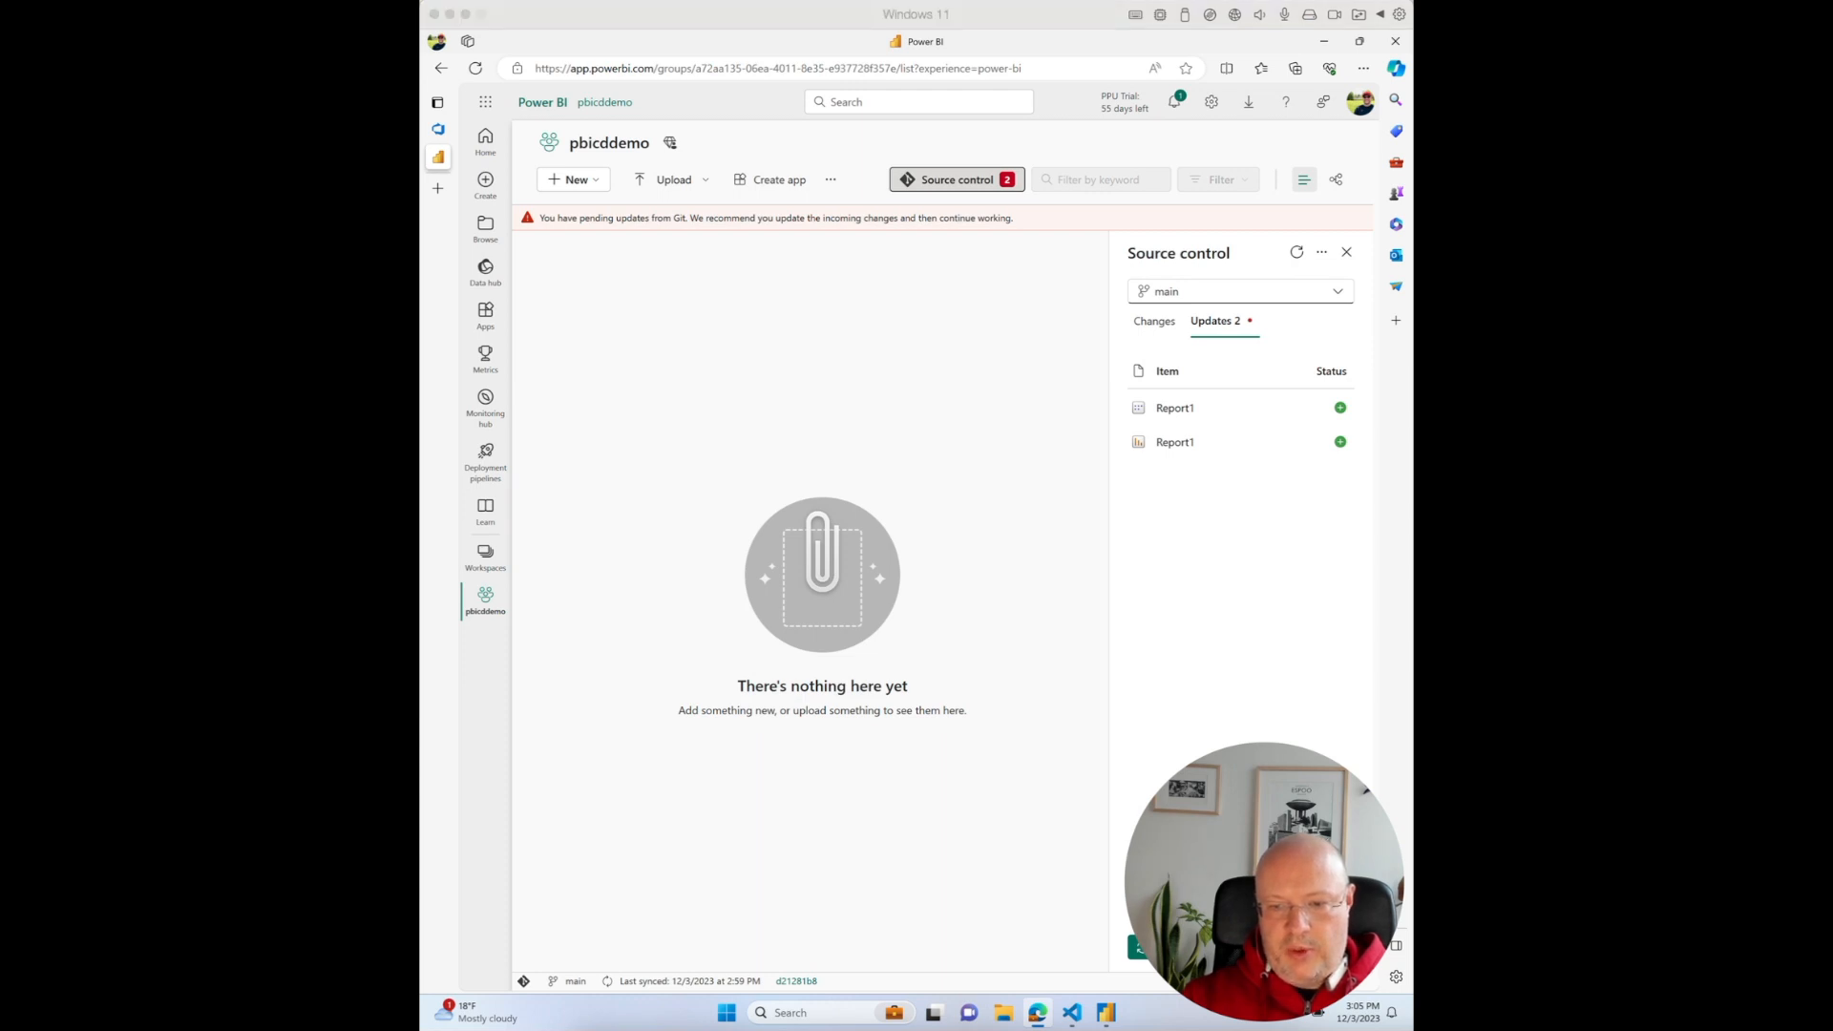
{"action": "left_click", "coordinate": [1207, 804]}
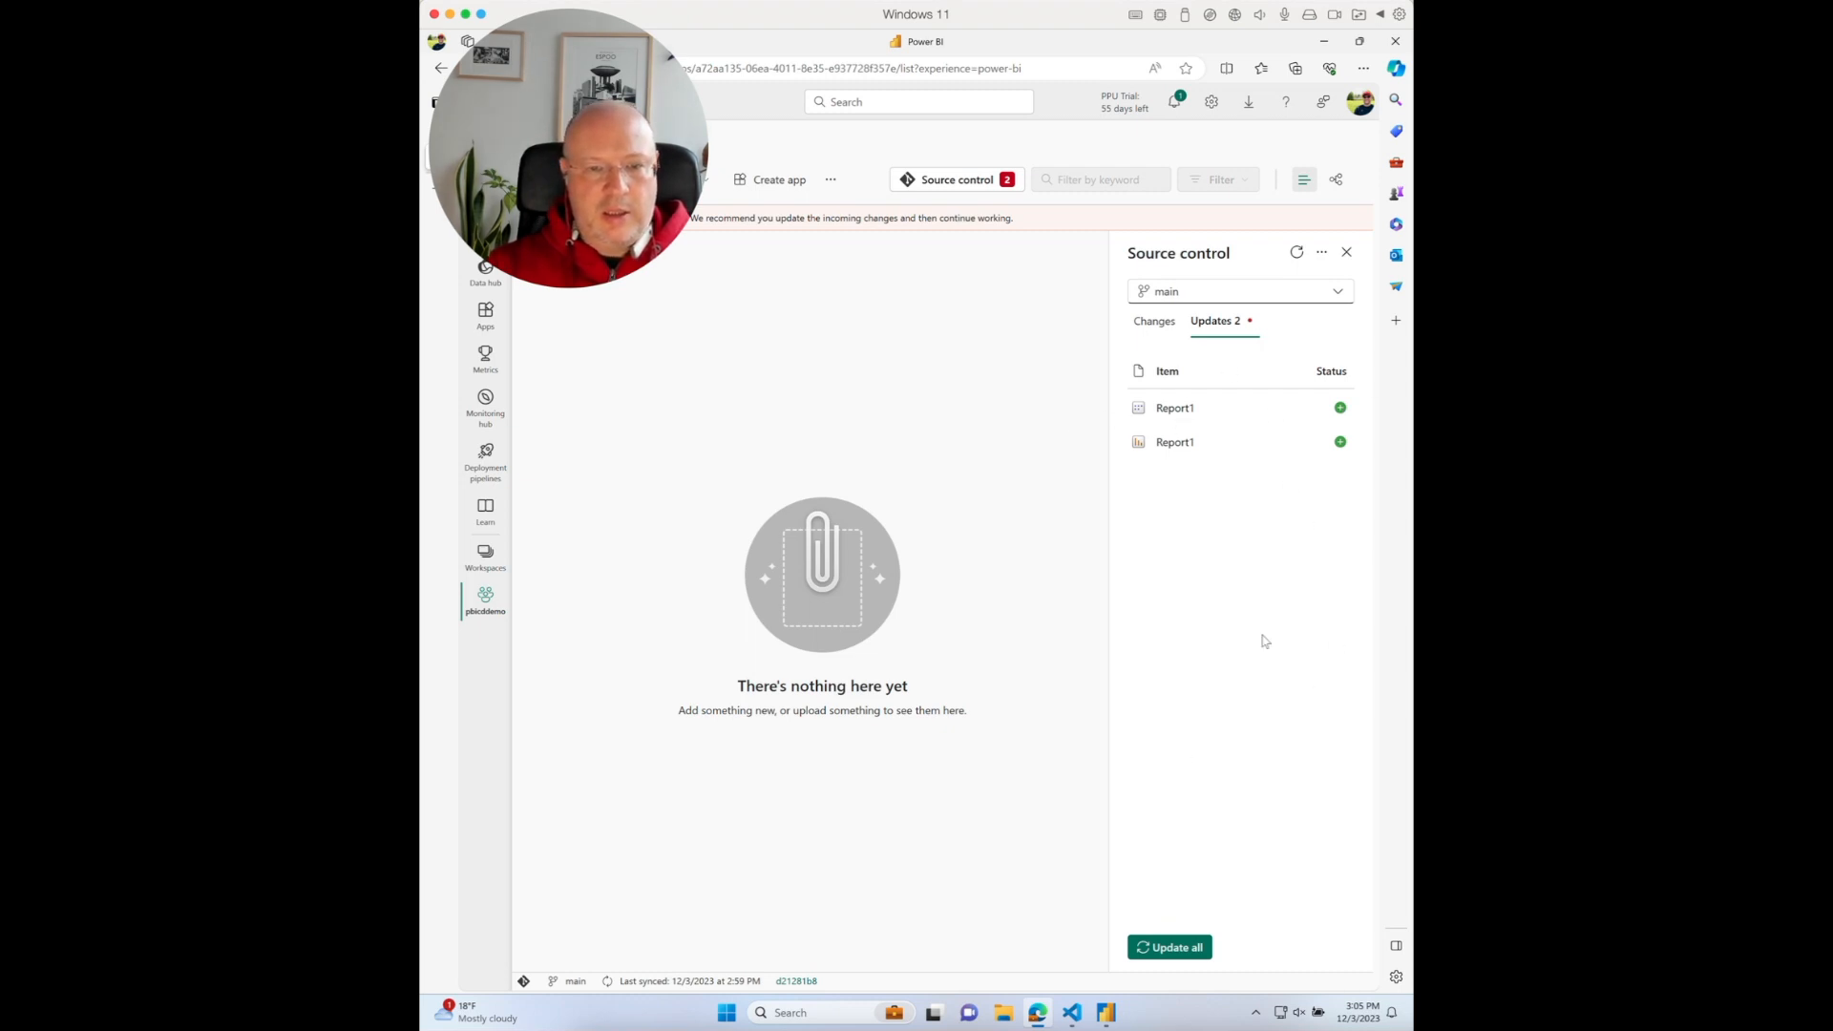
{"action": "left_click", "coordinate": [1172, 948]}
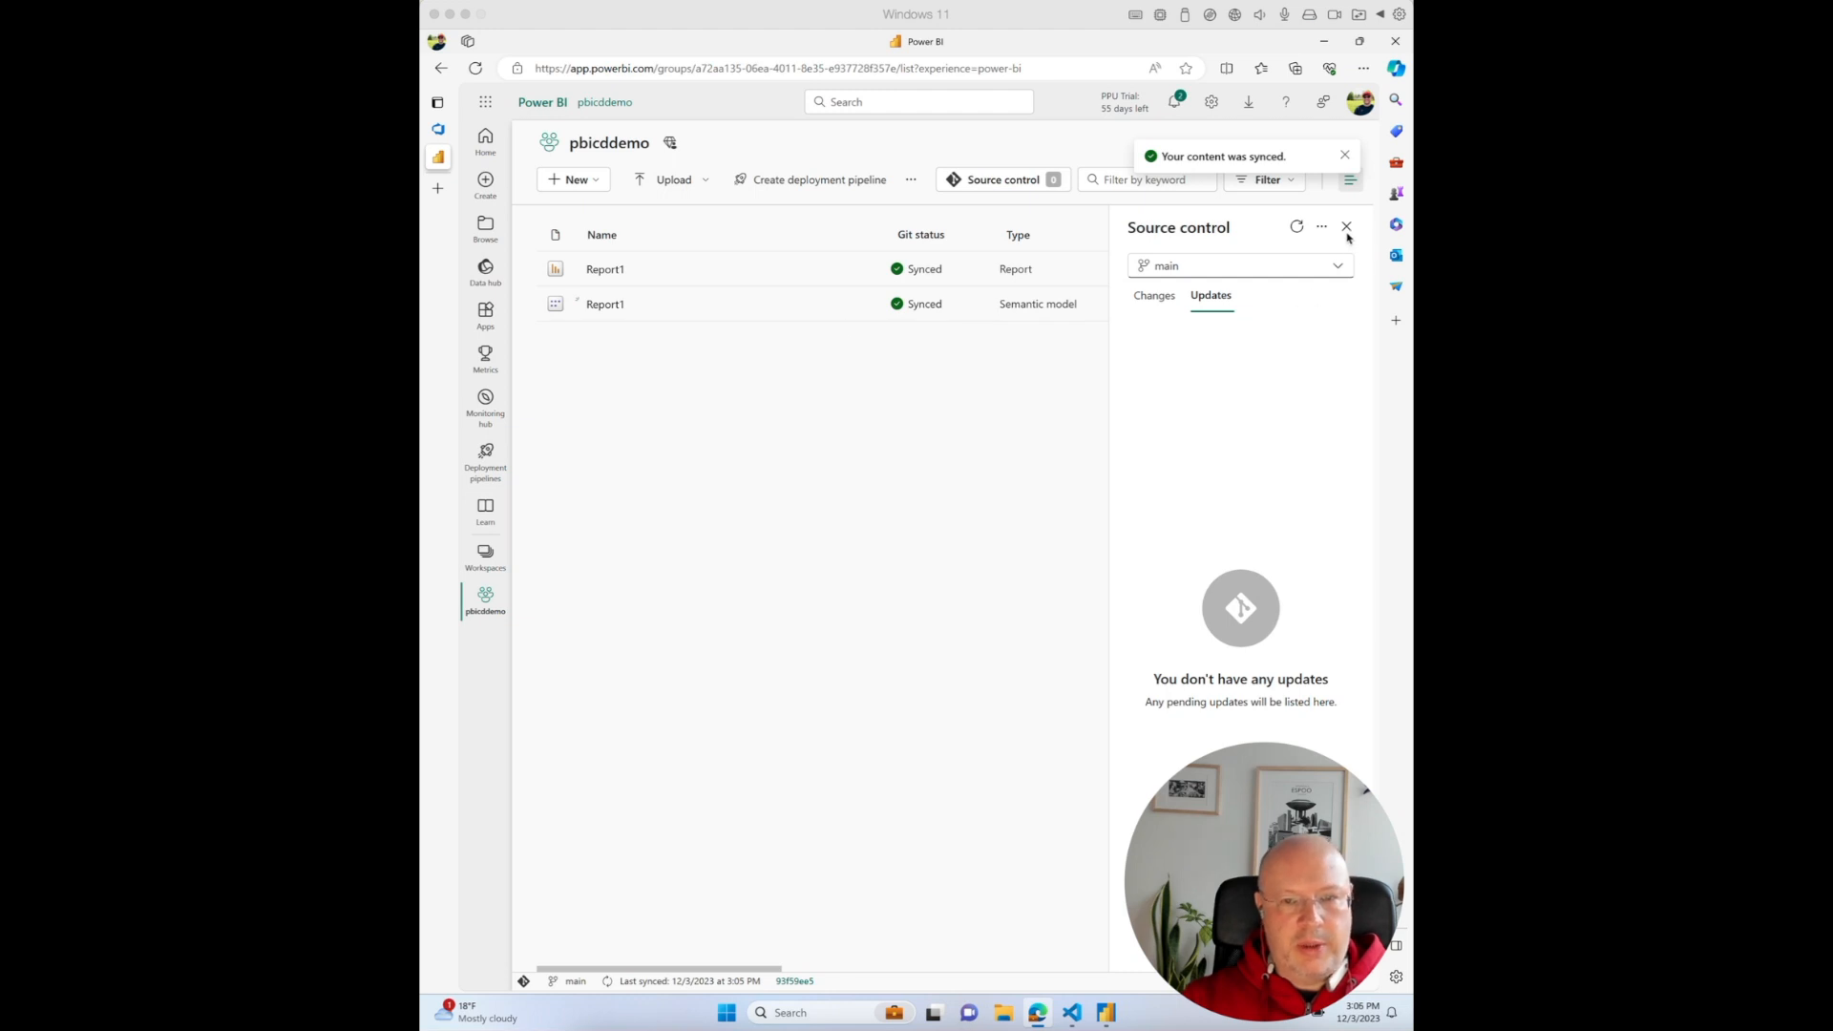
{"action": "left_click", "coordinate": [1348, 229]}
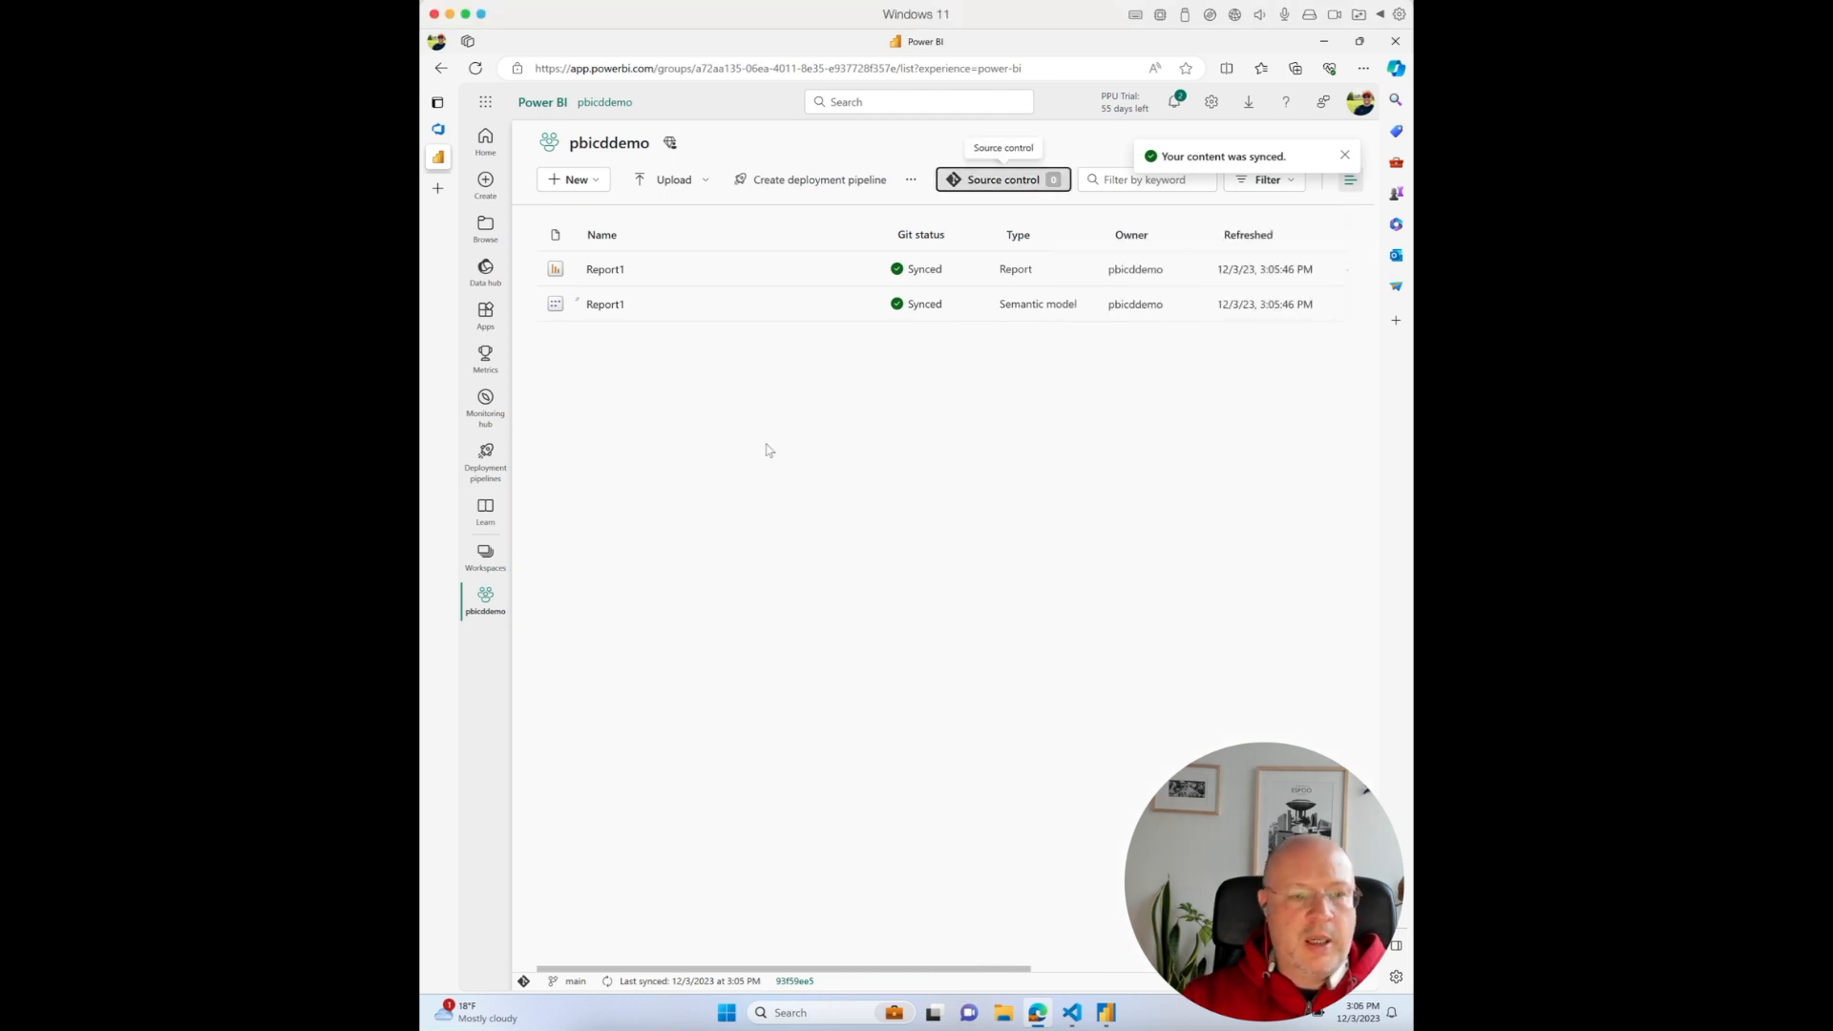
Open the synced Report1 report and dismiss the banner about the updated report look.
{"action": "left_click", "coordinate": [597, 272]}
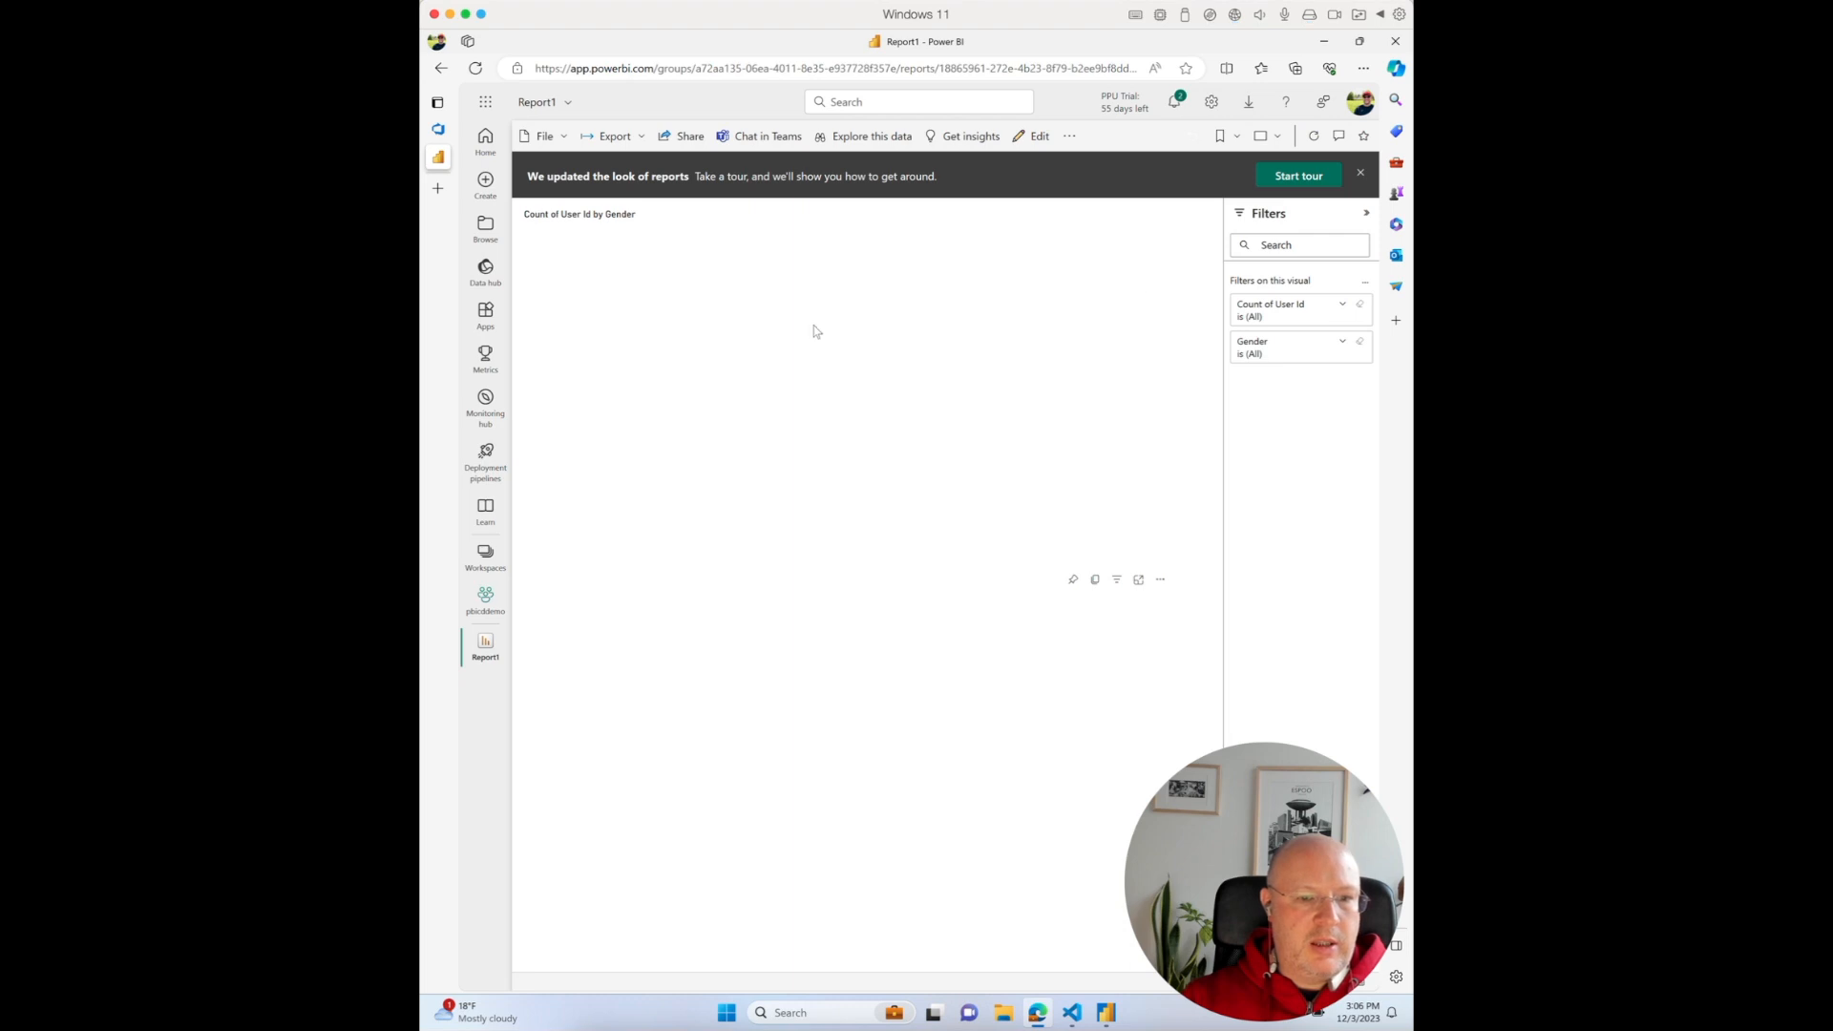
{"action": "left_click", "coordinate": [1361, 173]}
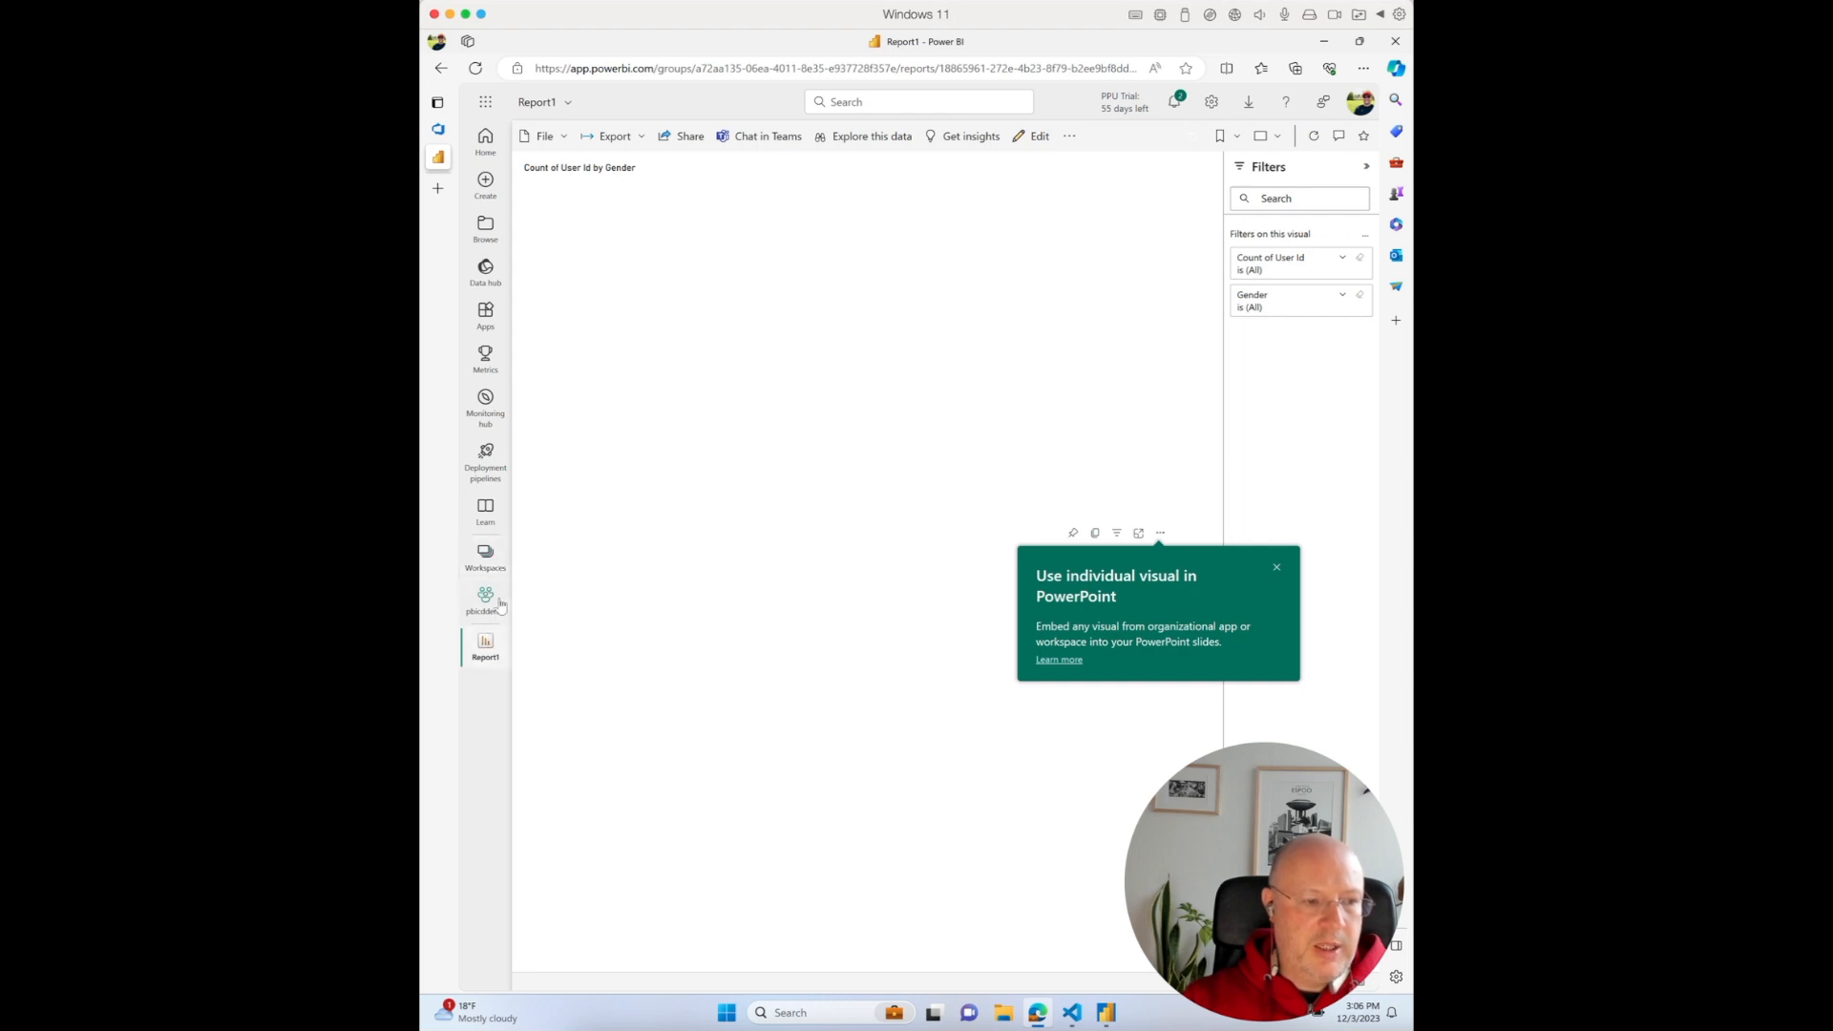
Return to the pbicddemo workspace and open the settings of the Report1 semantic model.
{"action": "left_click", "coordinate": [484, 557]}
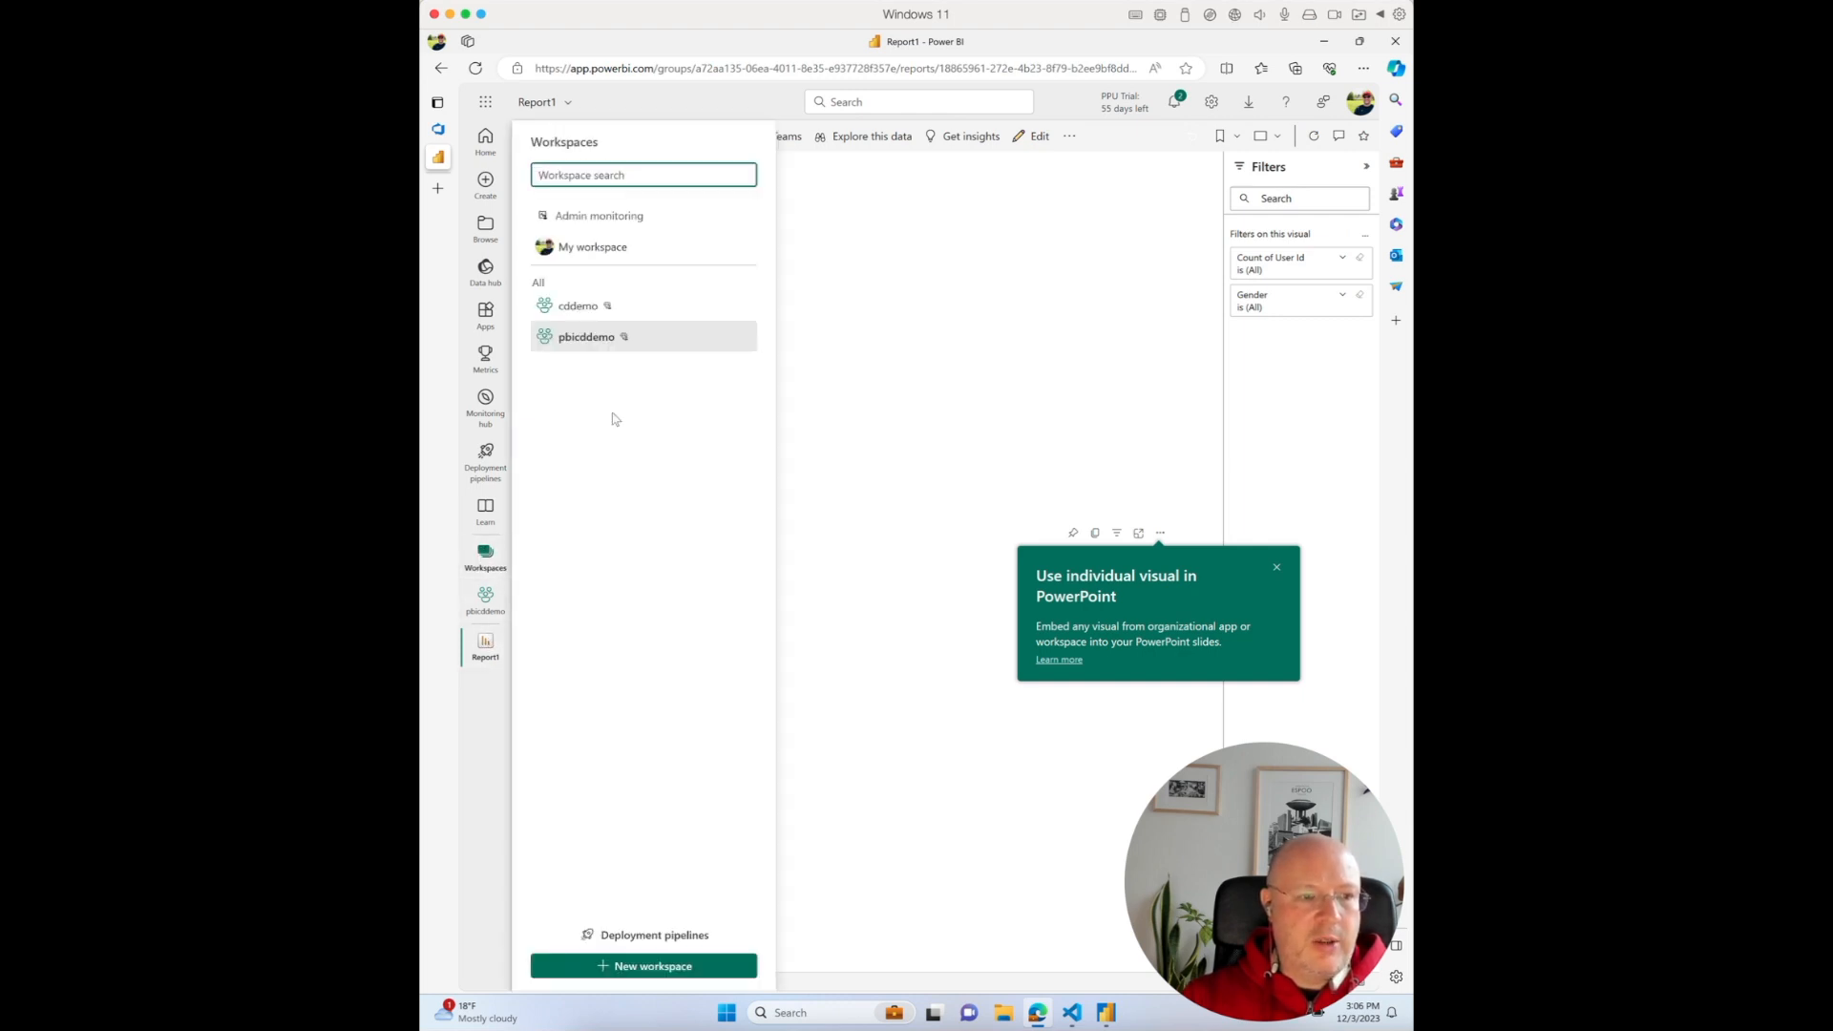
{"action": "left_click", "coordinate": [587, 341]}
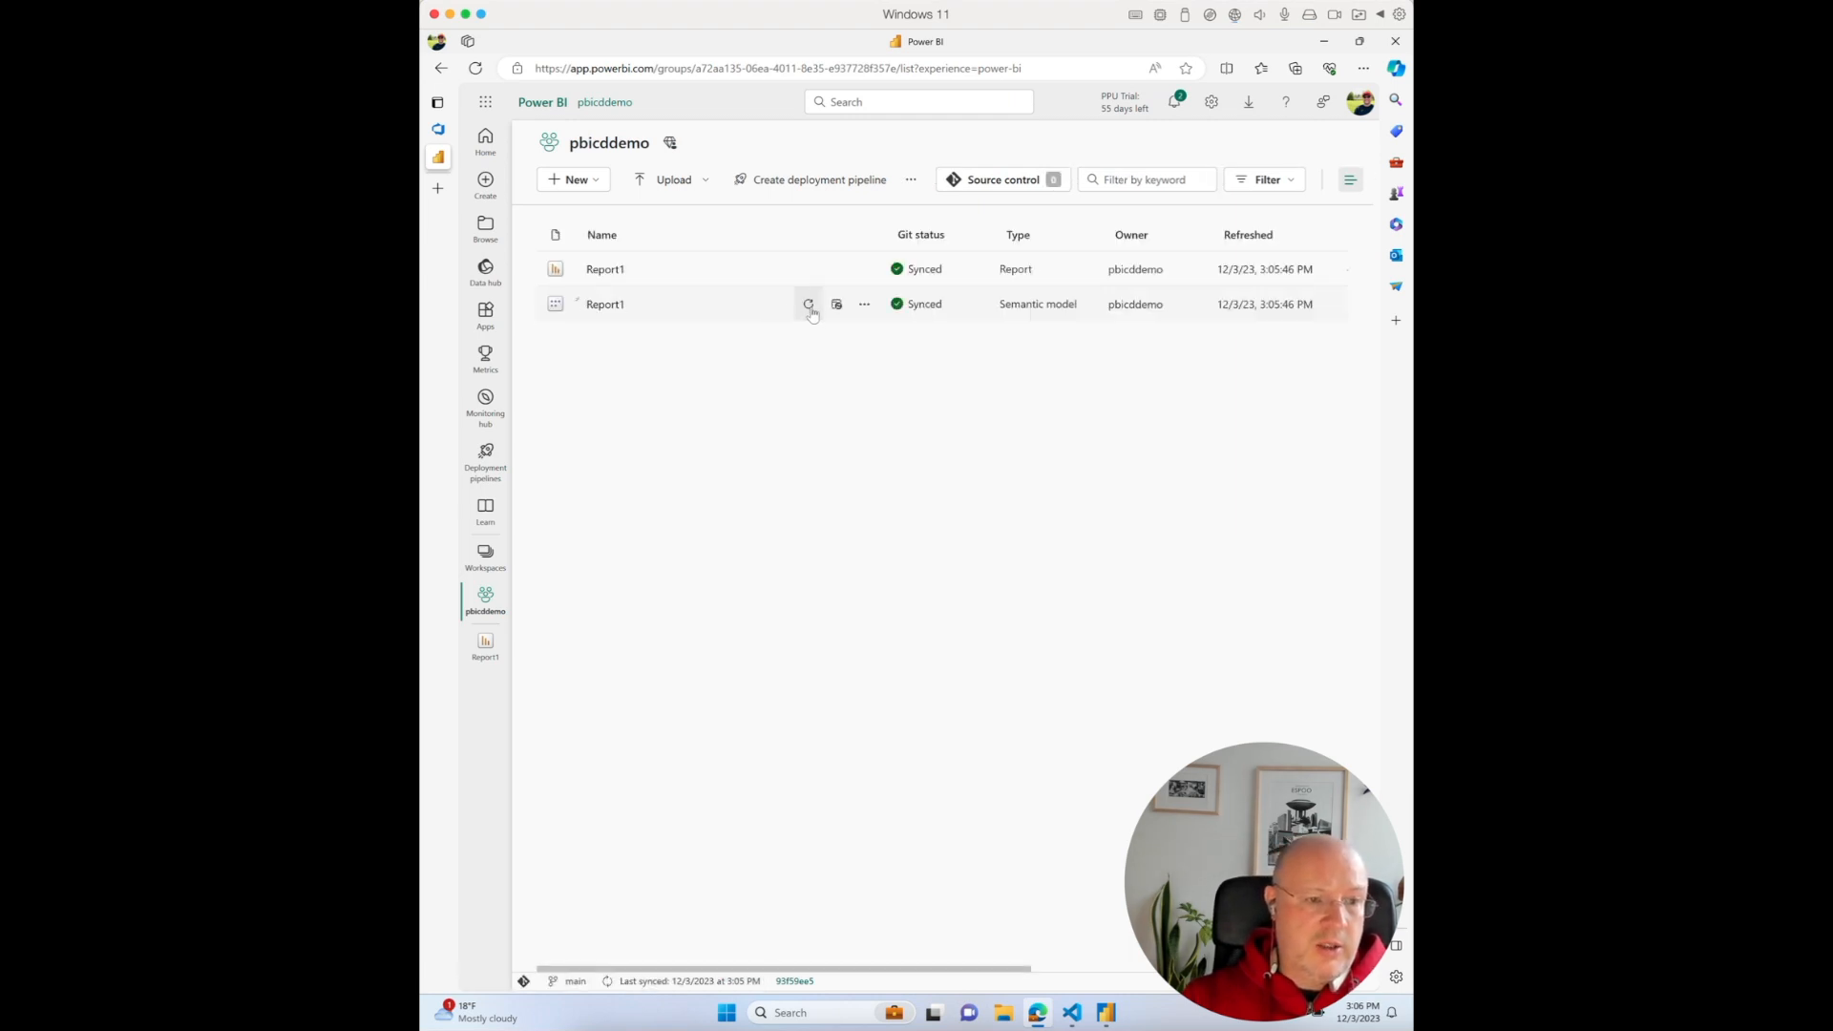
{"action": "left_click", "coordinate": [864, 305]}
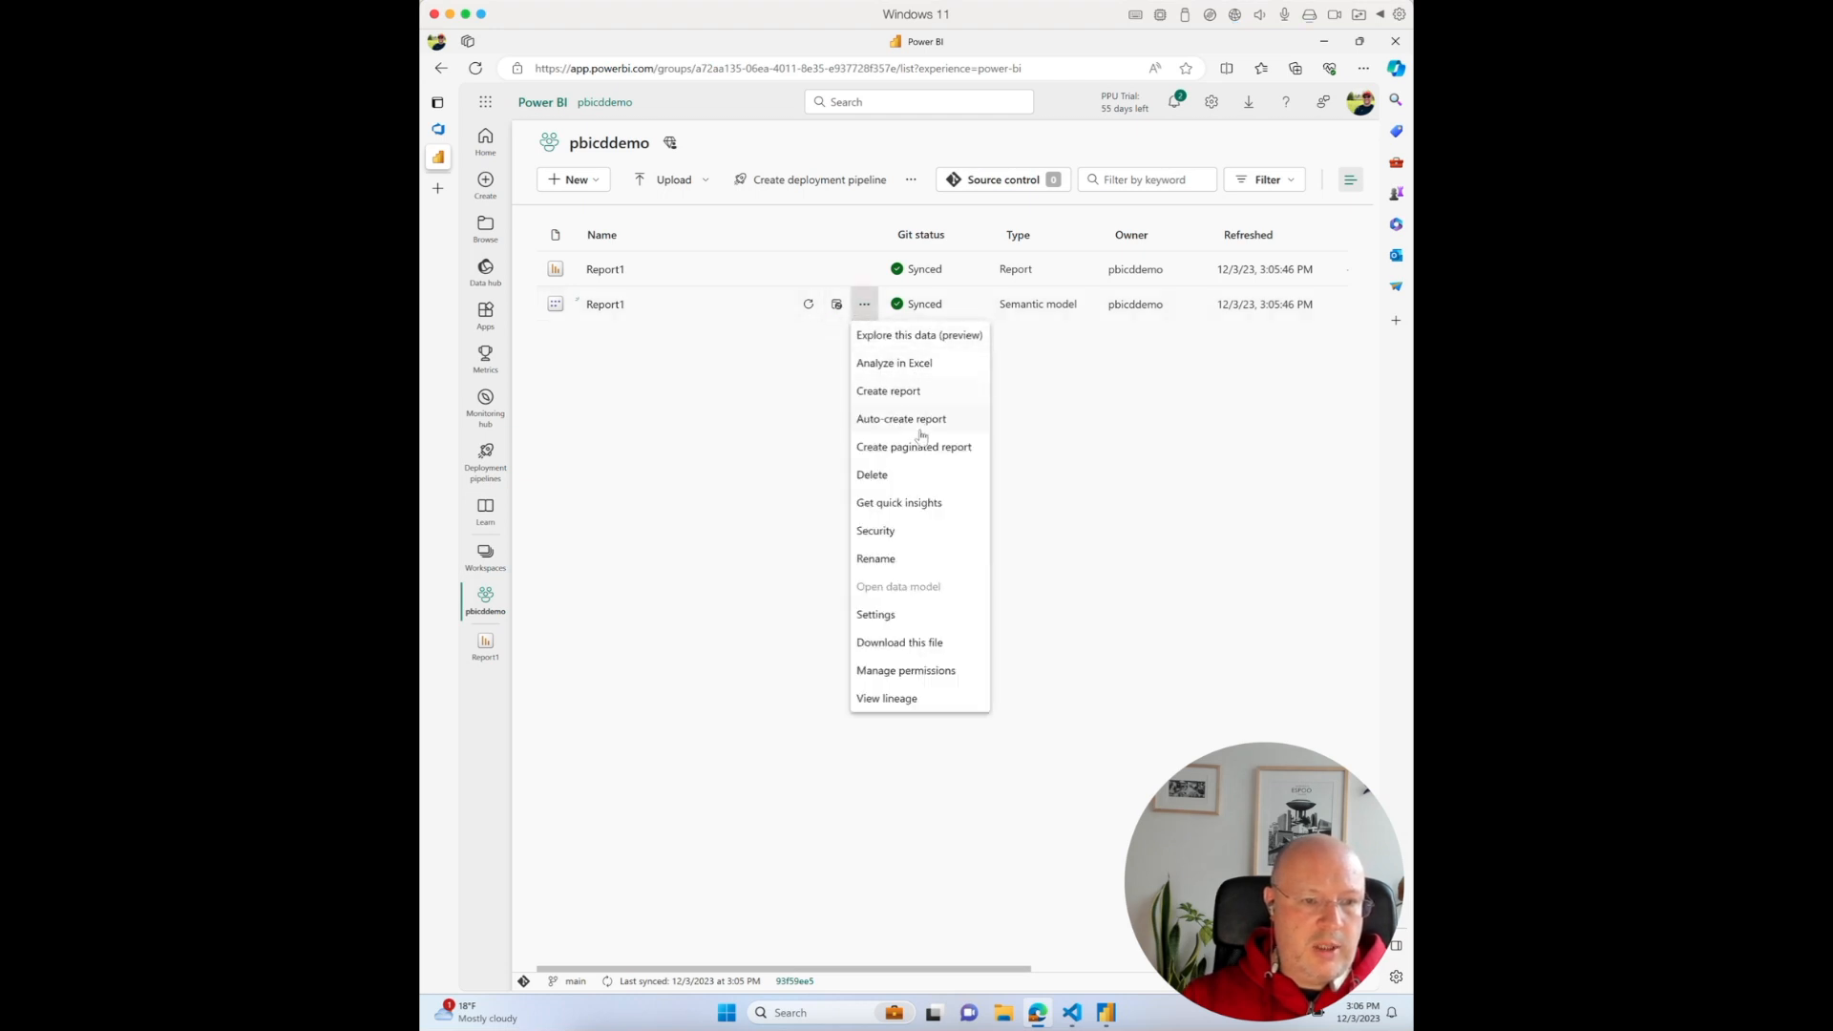
{"action": "left_click", "coordinate": [875, 619]}
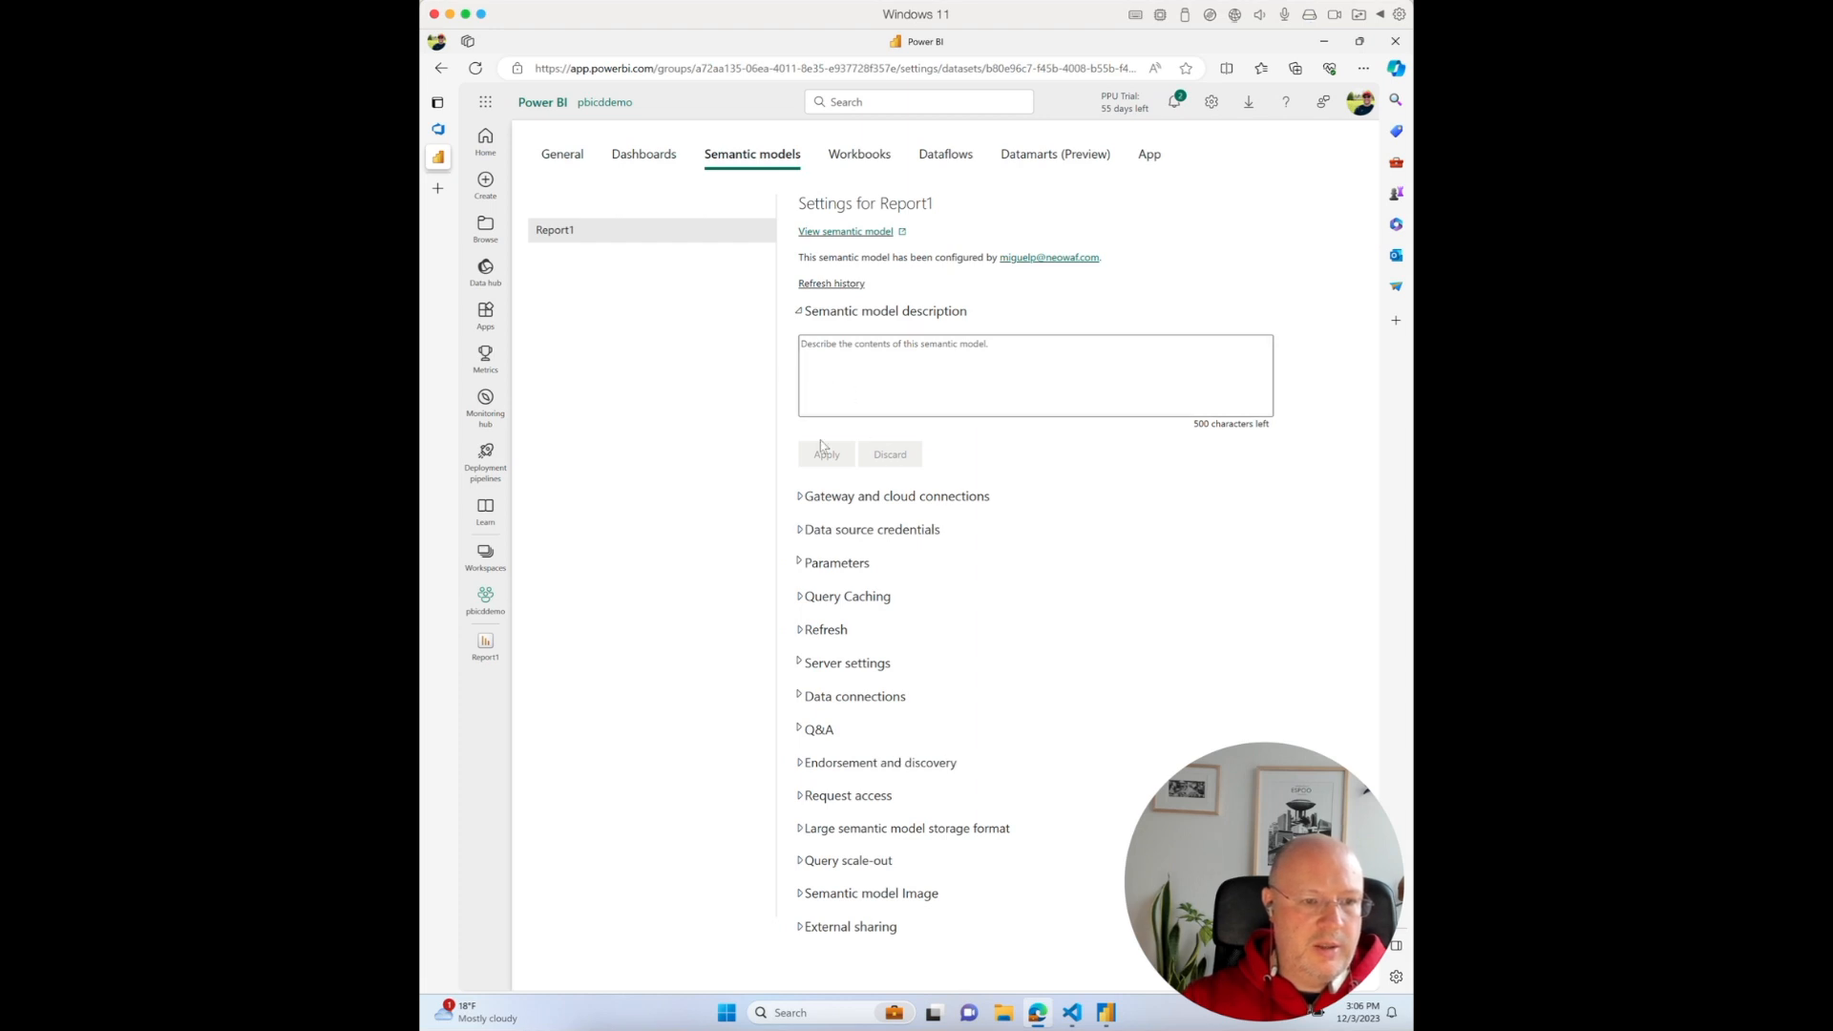
Check the refresh history and the gateway and cloud connections of the Report1 semantic model.
{"action": "left_click", "coordinate": [810, 283]}
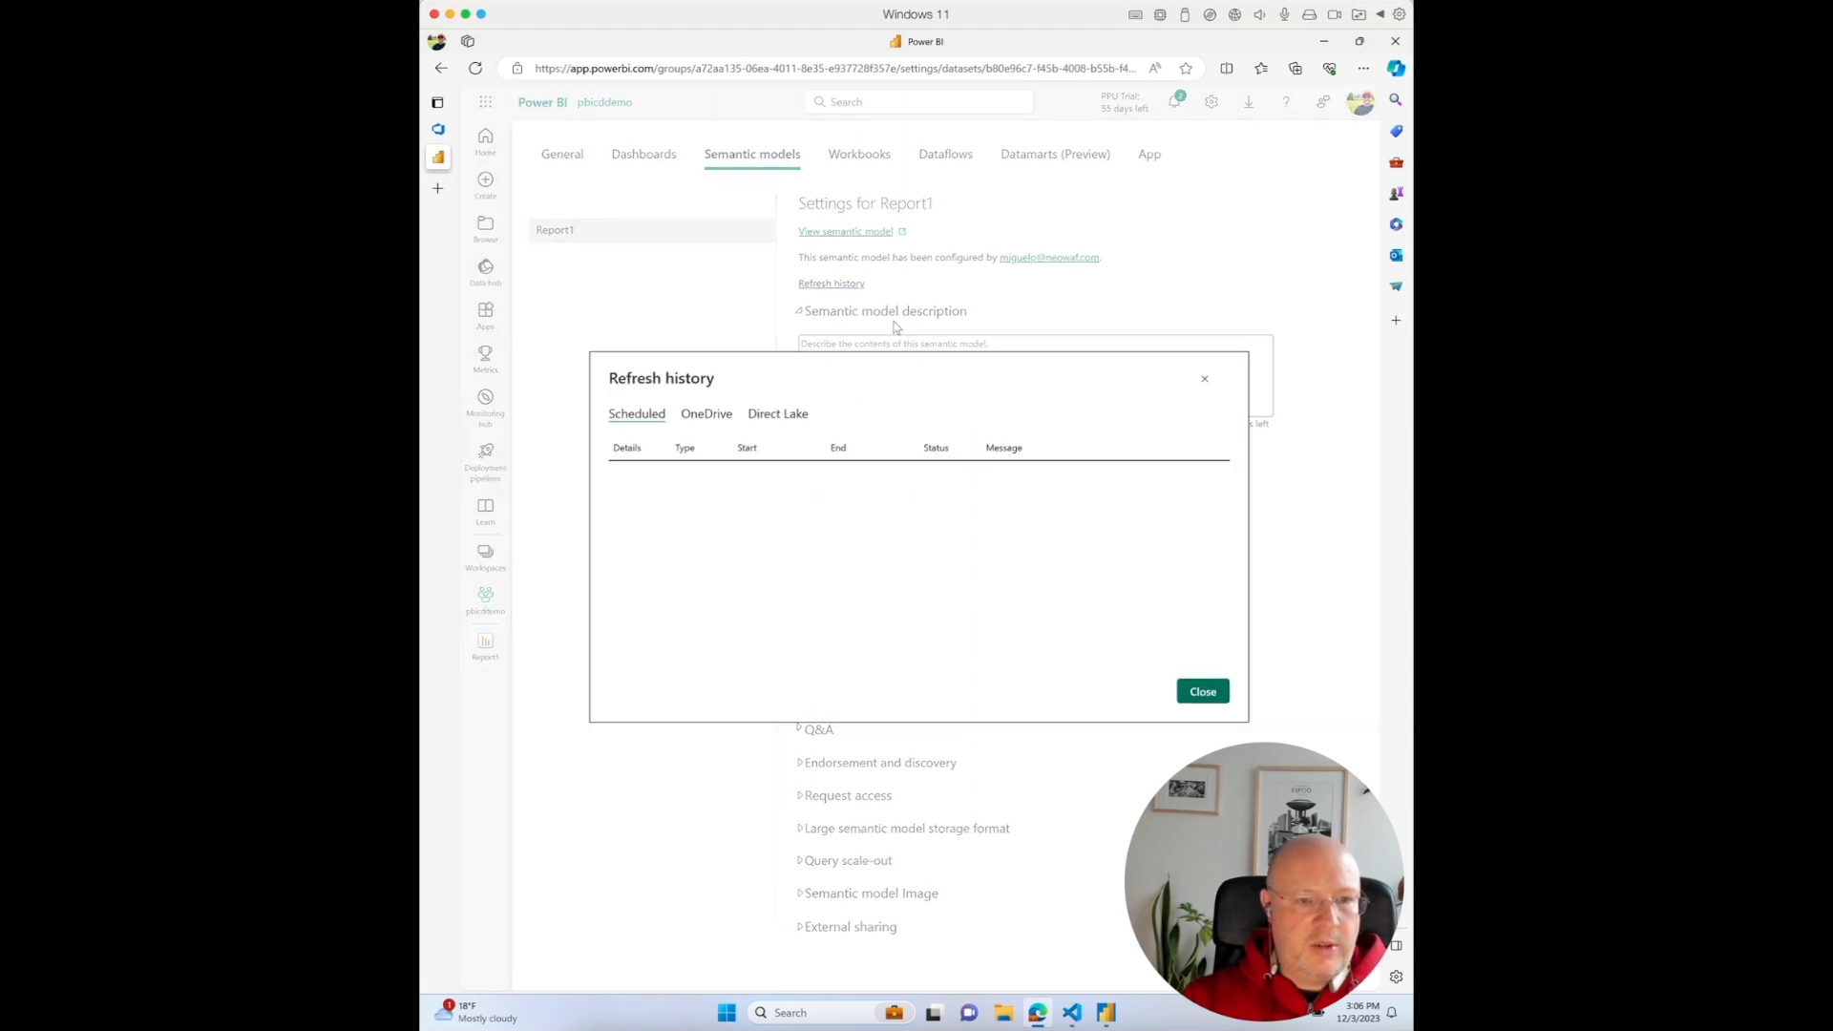
{"action": "left_click", "coordinate": [1201, 697]}
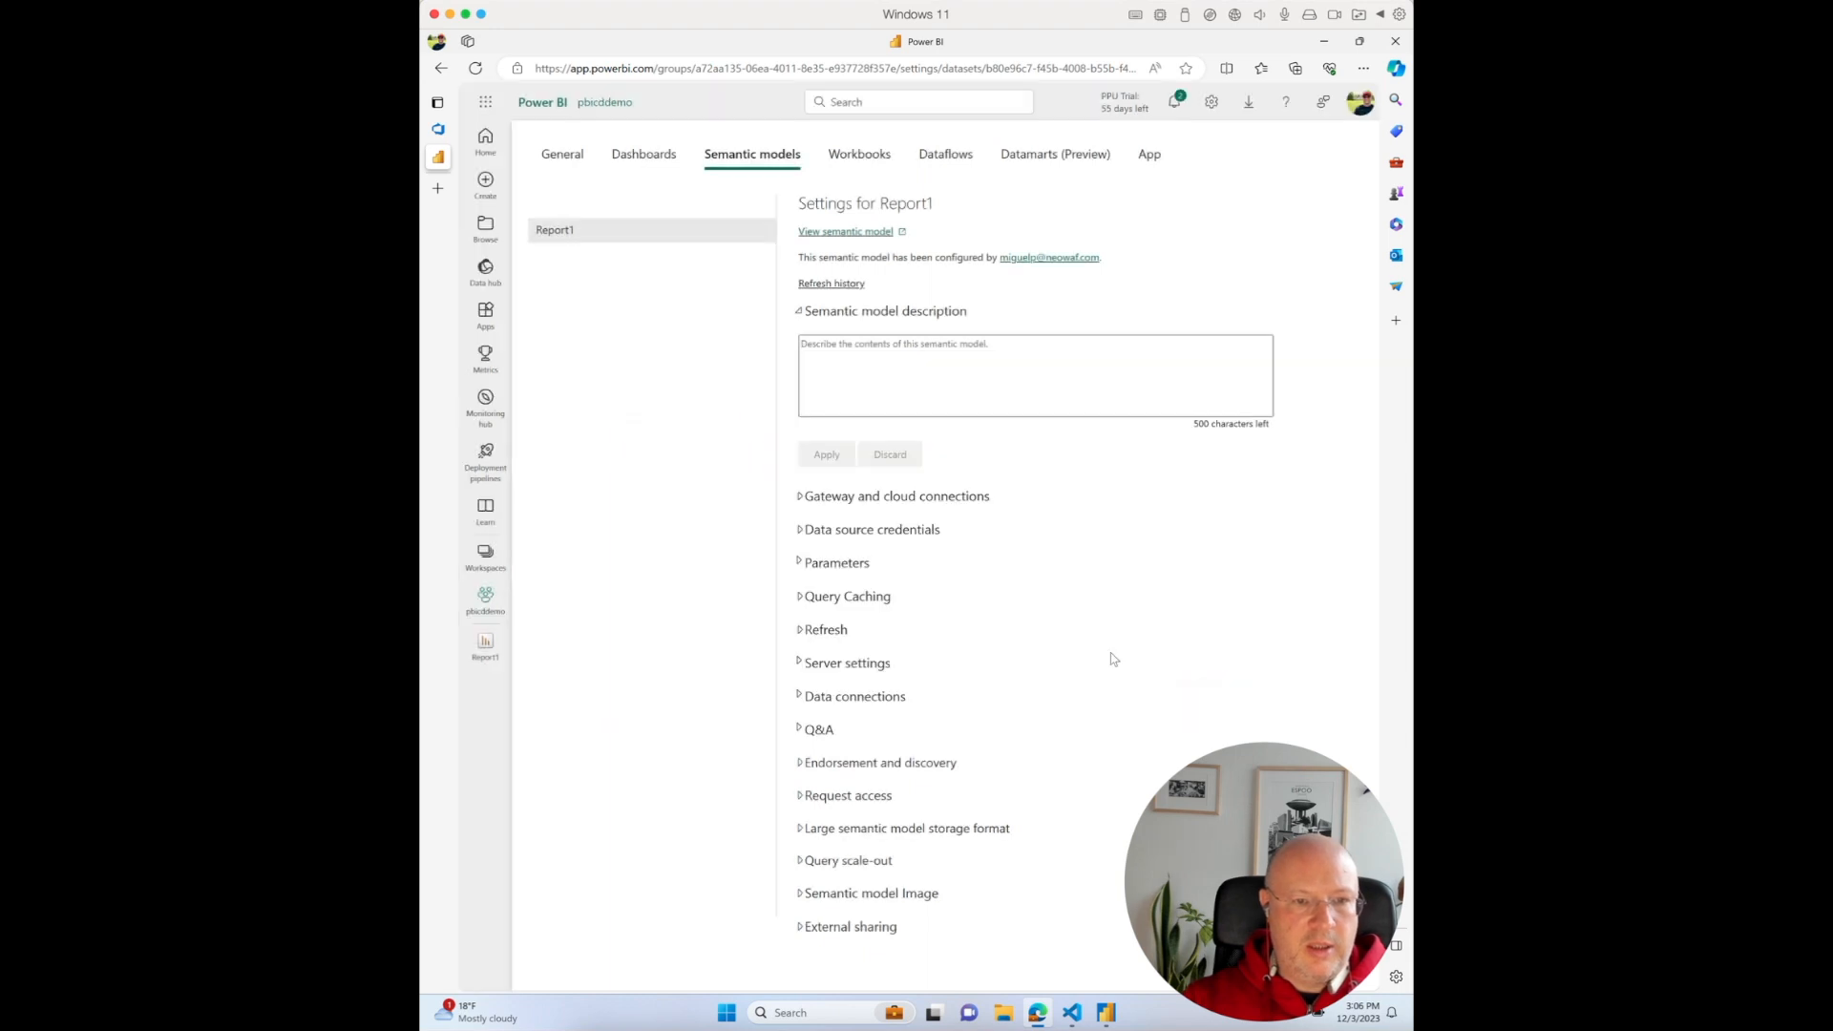
{"action": "left_click", "coordinate": [797, 498]}
{"action": "scroll", "coordinate": [978, 639], "scroll_direction": "down", "scroll_amount": 3}
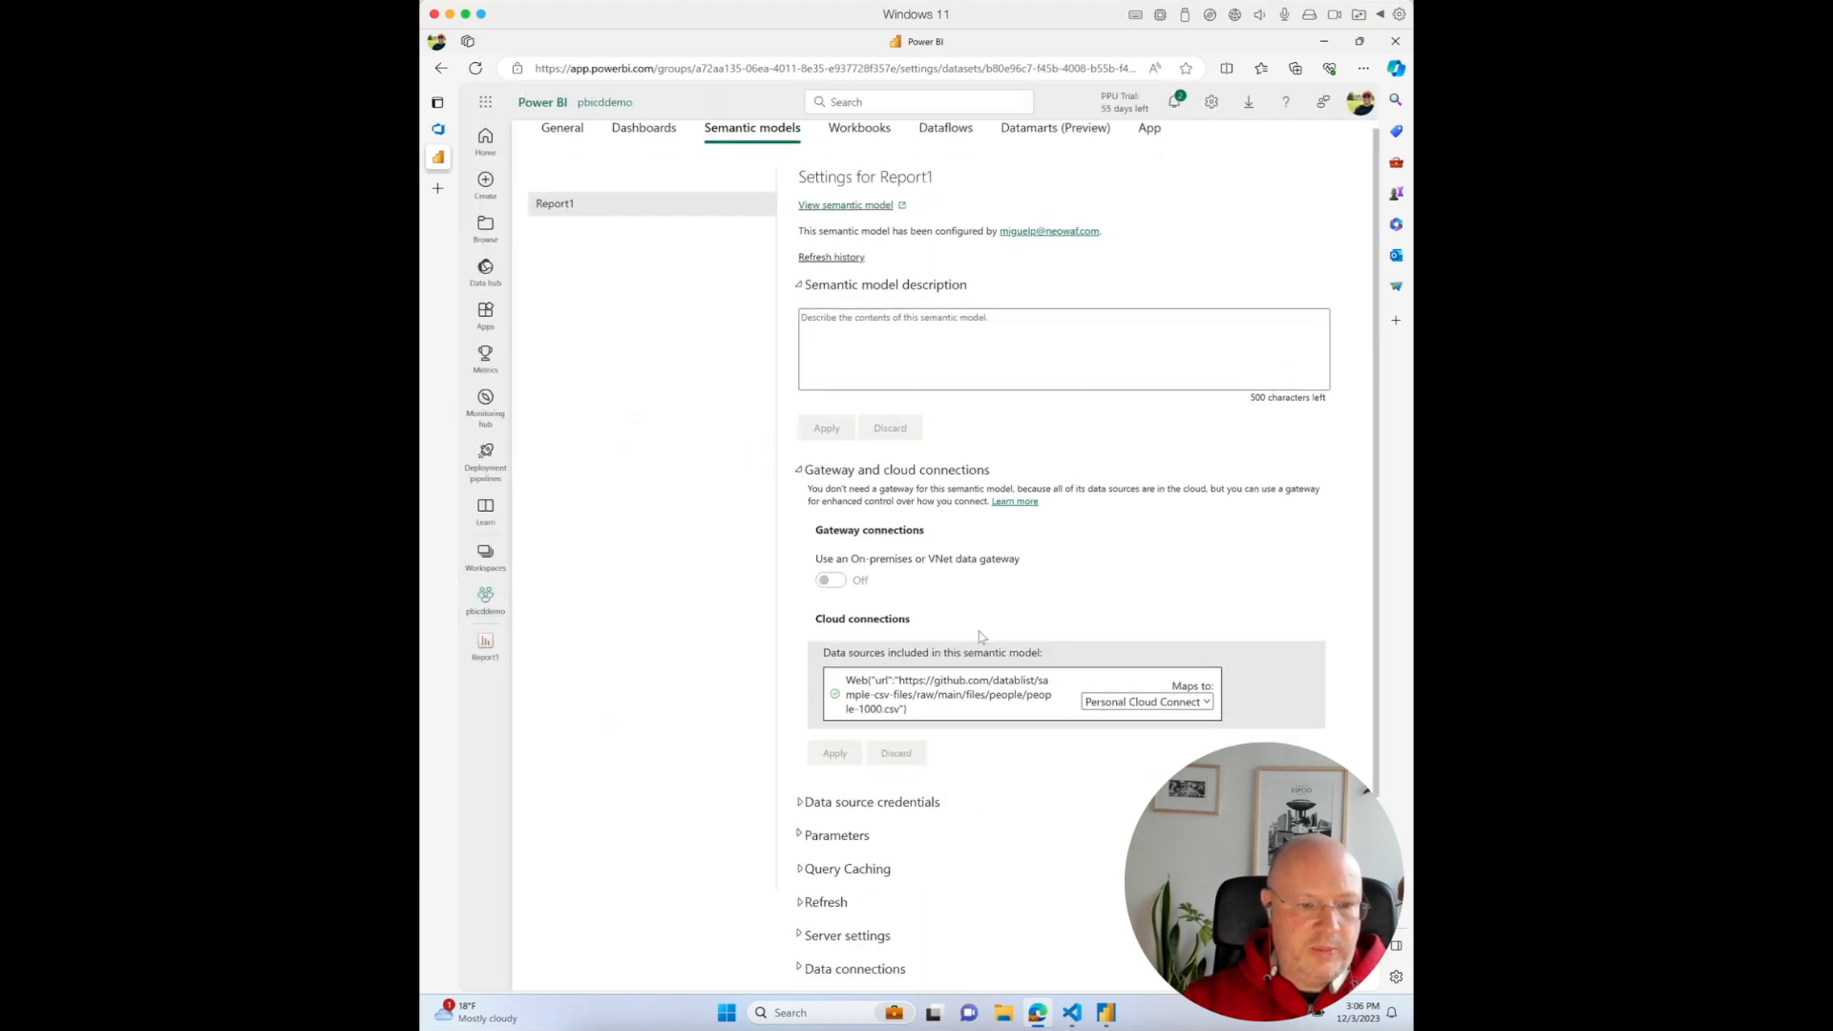
{"action": "scroll", "coordinate": [1180, 468], "scroll_direction": "up", "scroll_amount": 3}
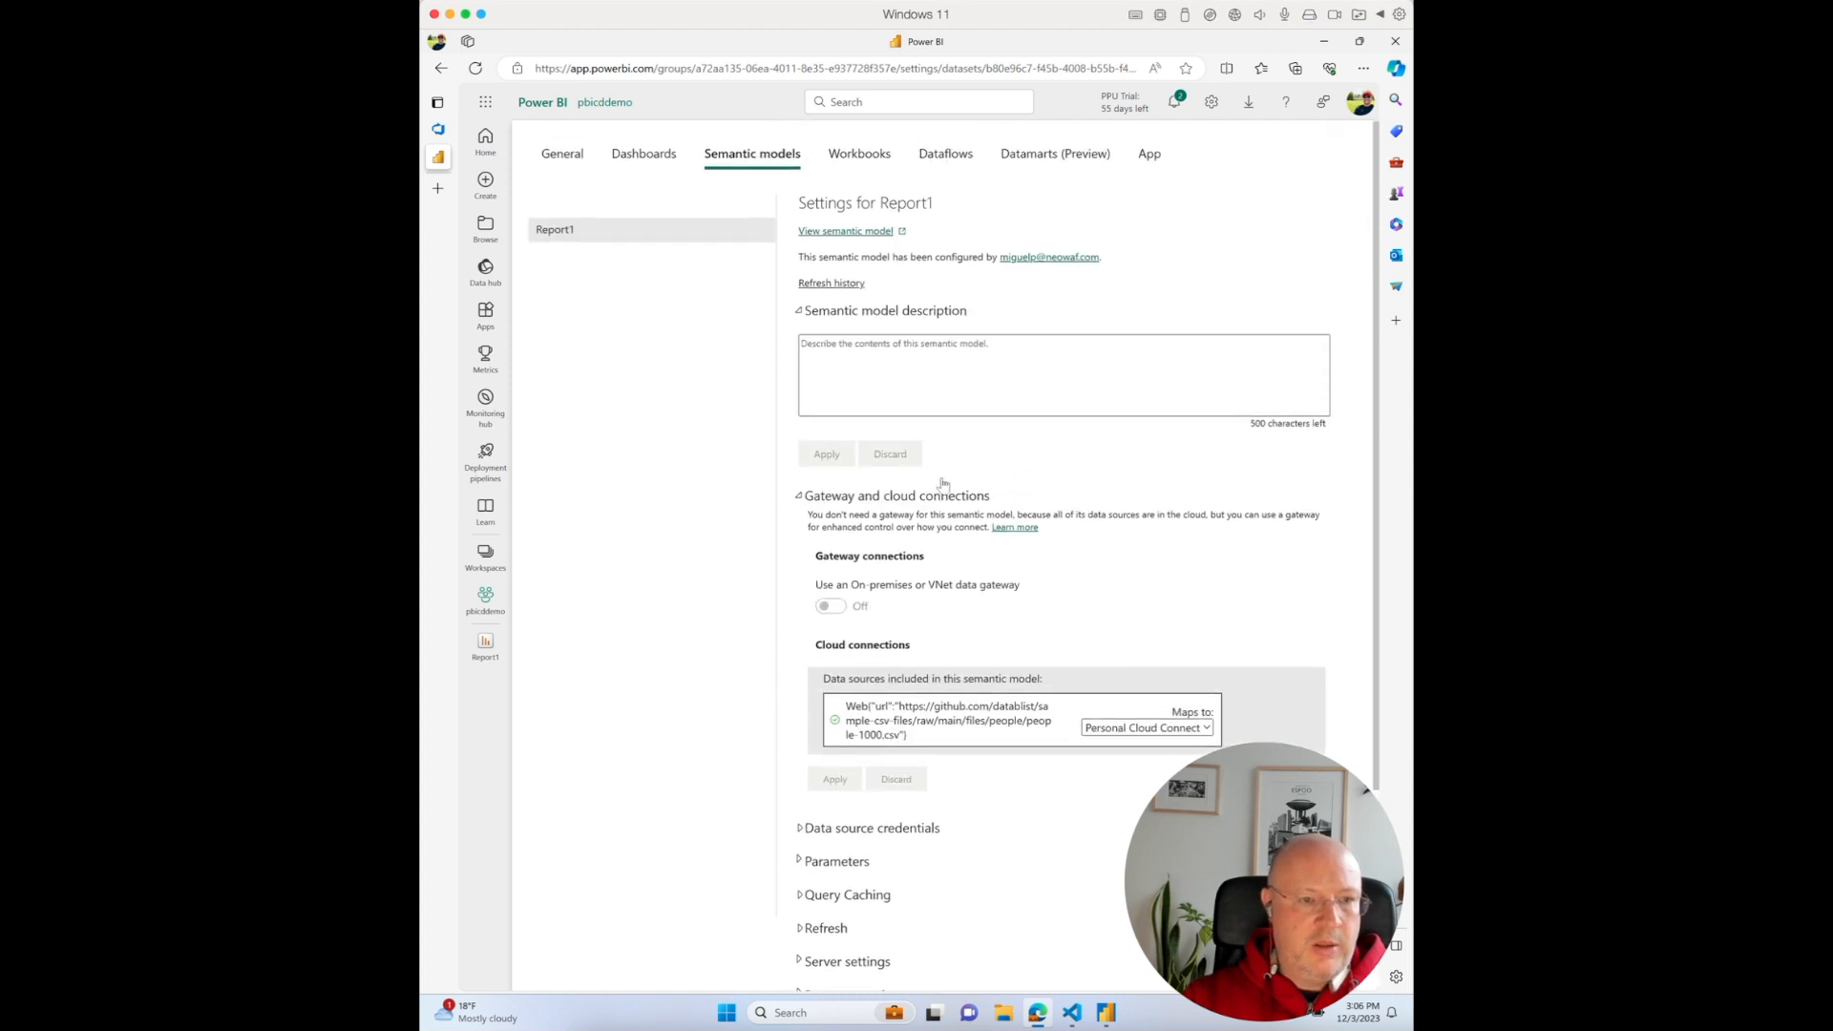
View the Report1 report, and return to the pbicddemo workspace to refresh the Report1 semantic model.
{"action": "left_click", "coordinate": [571, 157]}
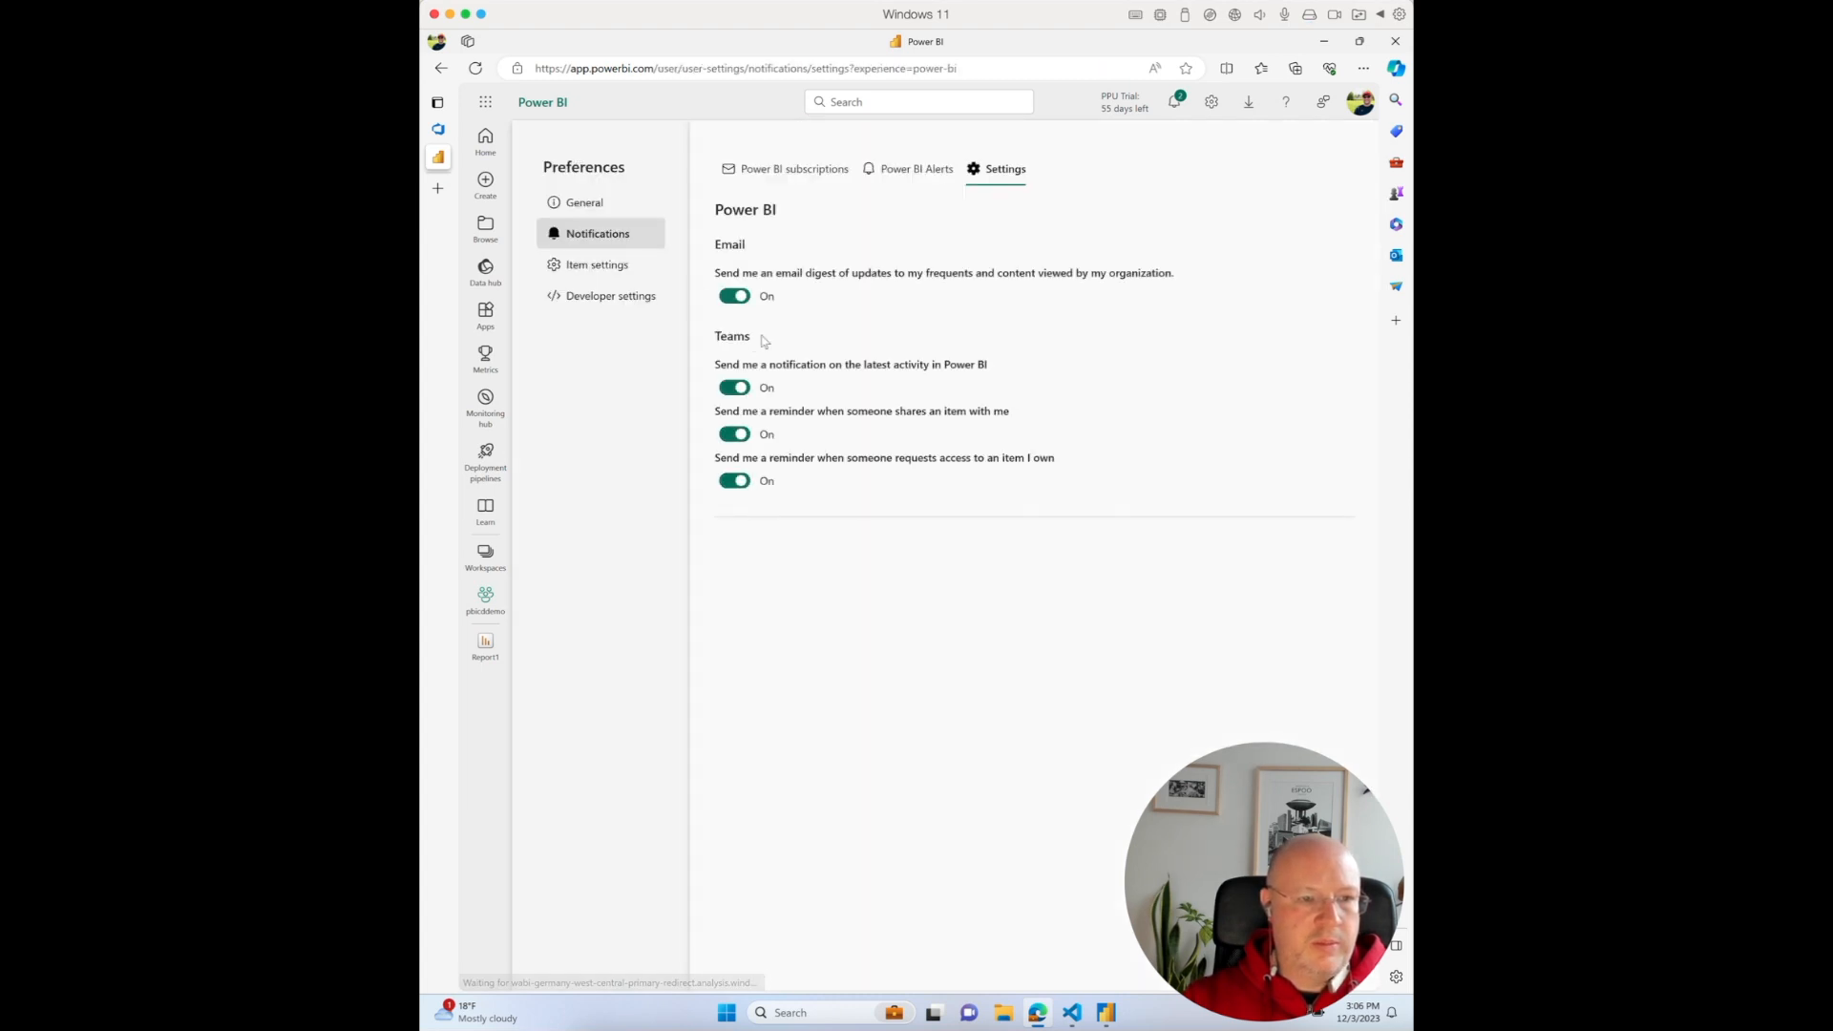
{"action": "left_click", "coordinate": [487, 646]}
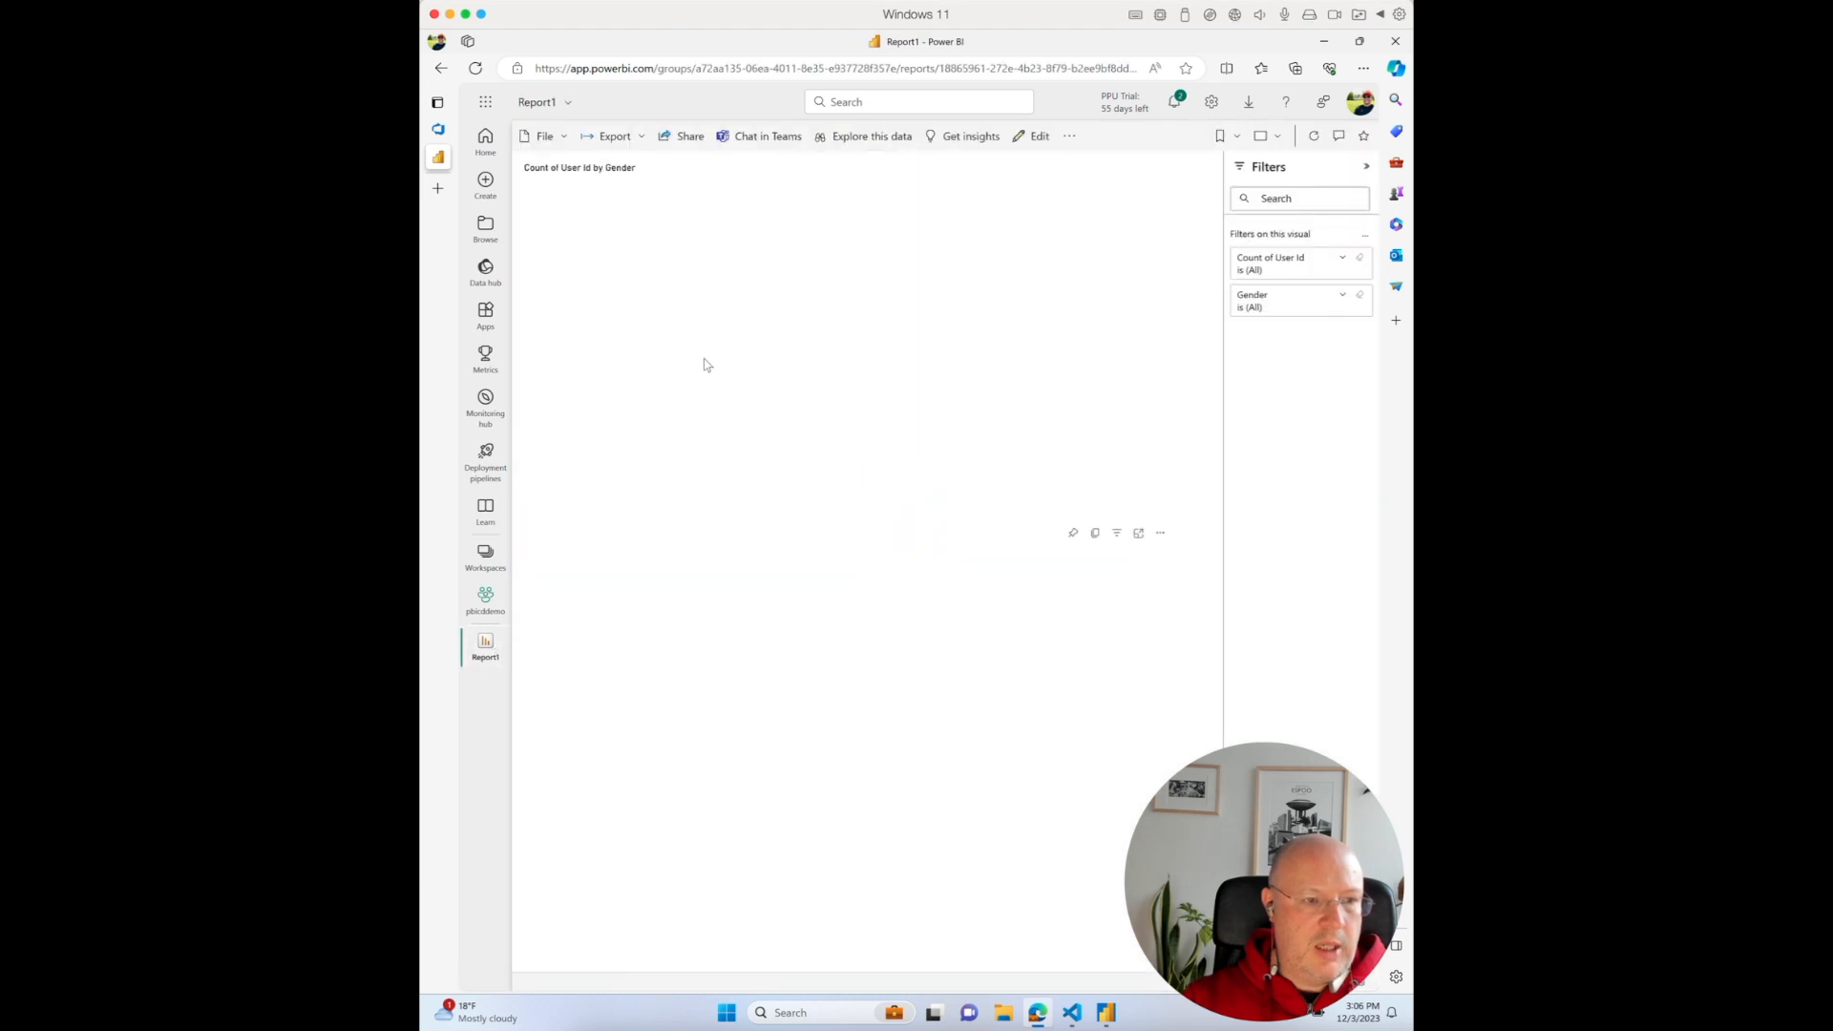
{"action": "left_click", "coordinate": [482, 602]}
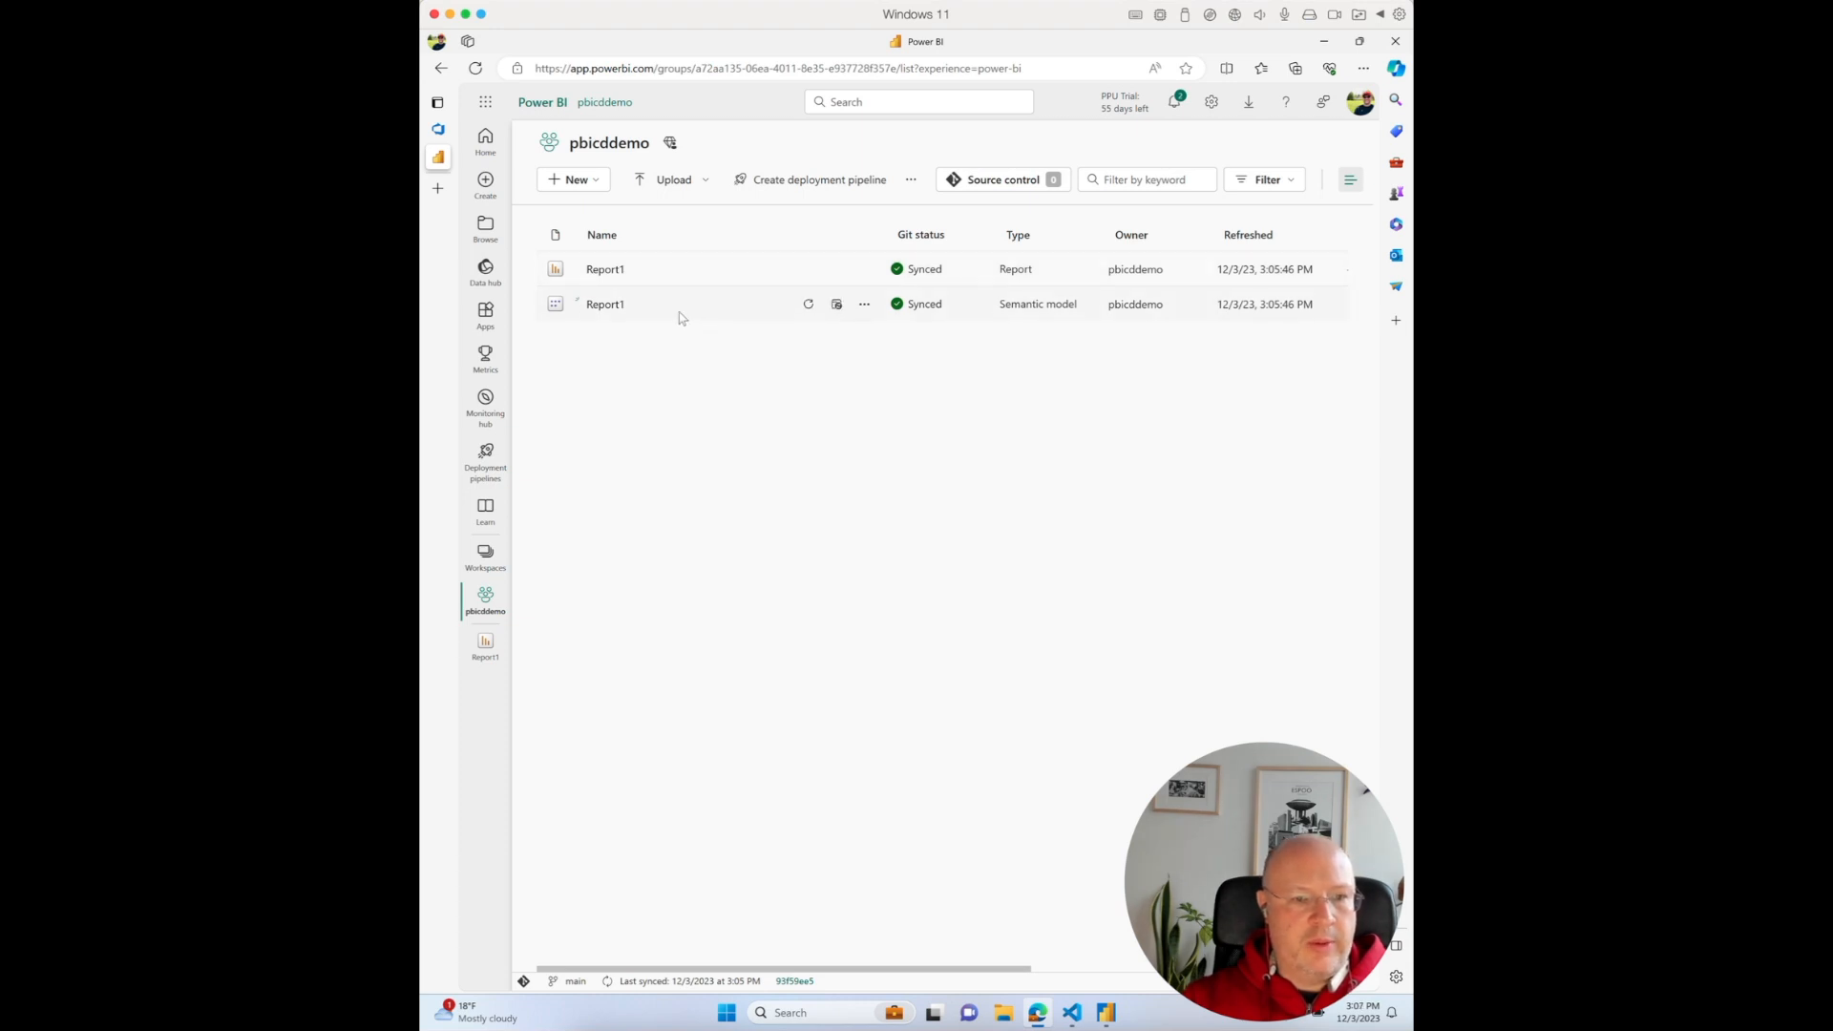
{"action": "left_click", "coordinate": [809, 304]}
Open the settings of the Report1 semantic model and check its refresh history.
{"action": "left_click", "coordinate": [864, 304]}
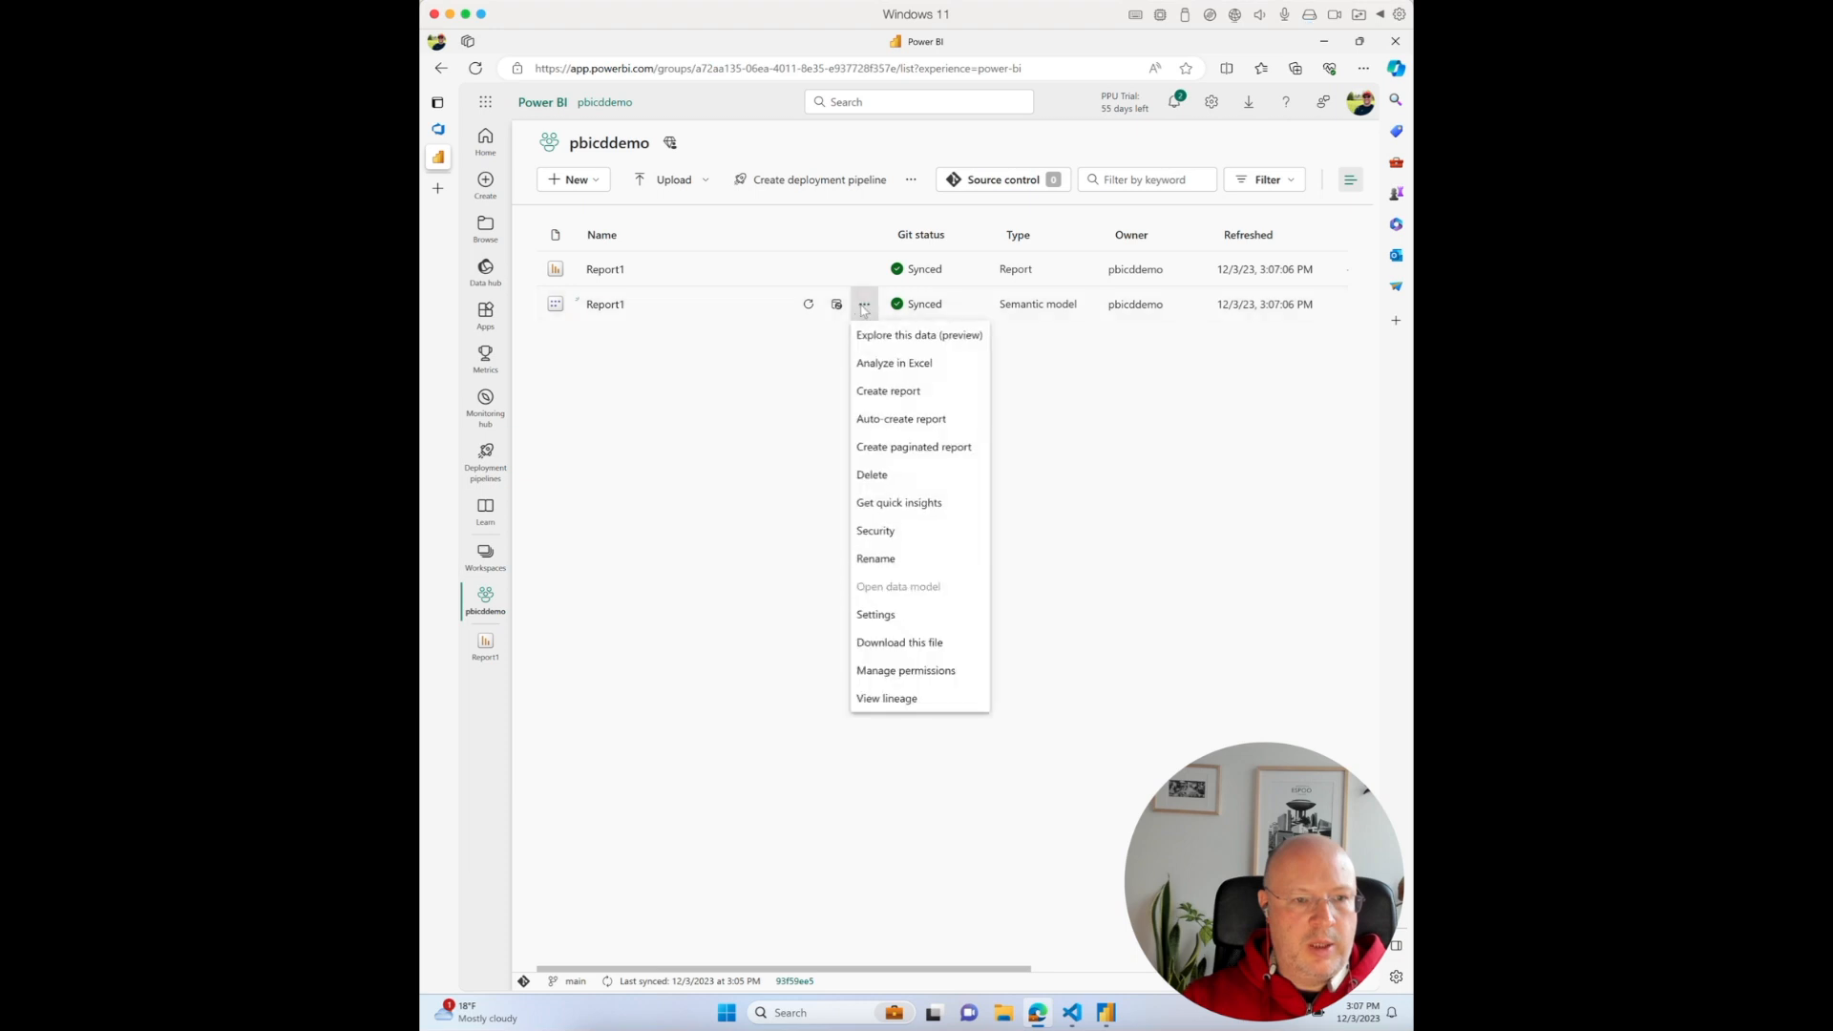
{"action": "left_click", "coordinate": [878, 618]}
{"action": "left_click", "coordinate": [839, 300]}
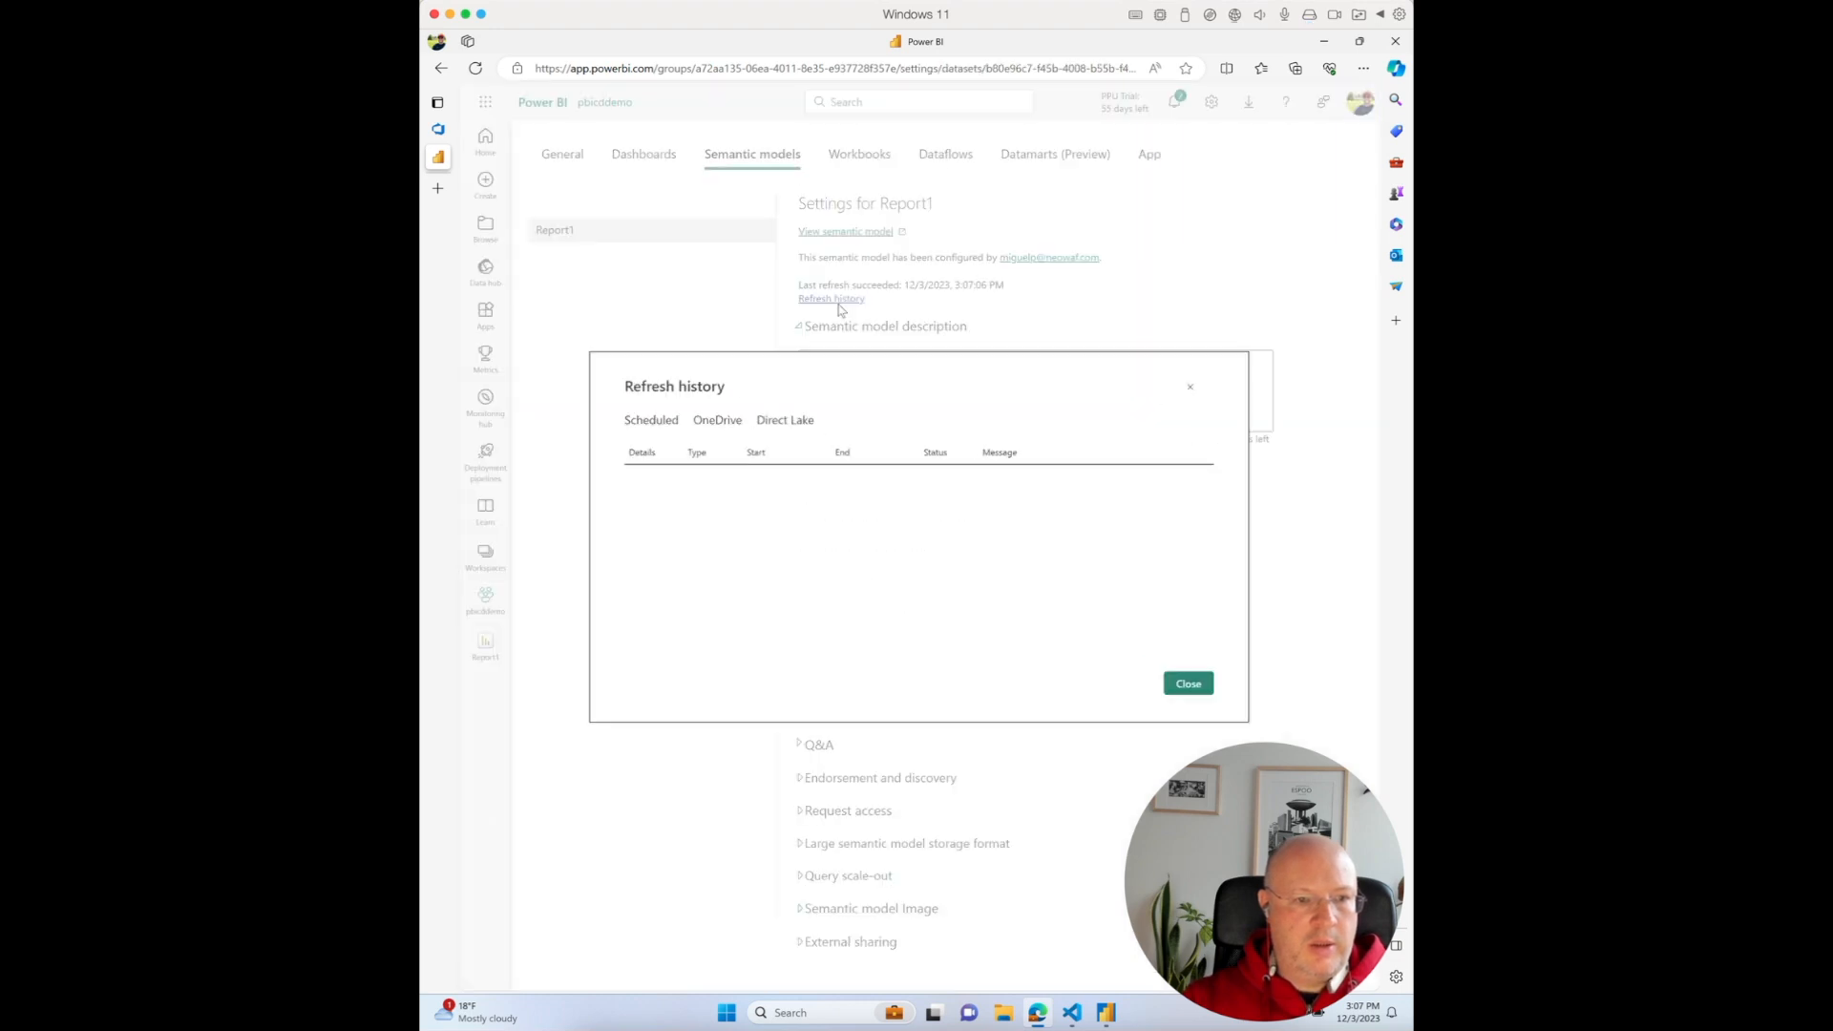
{"action": "left_click", "coordinate": [1205, 697]}
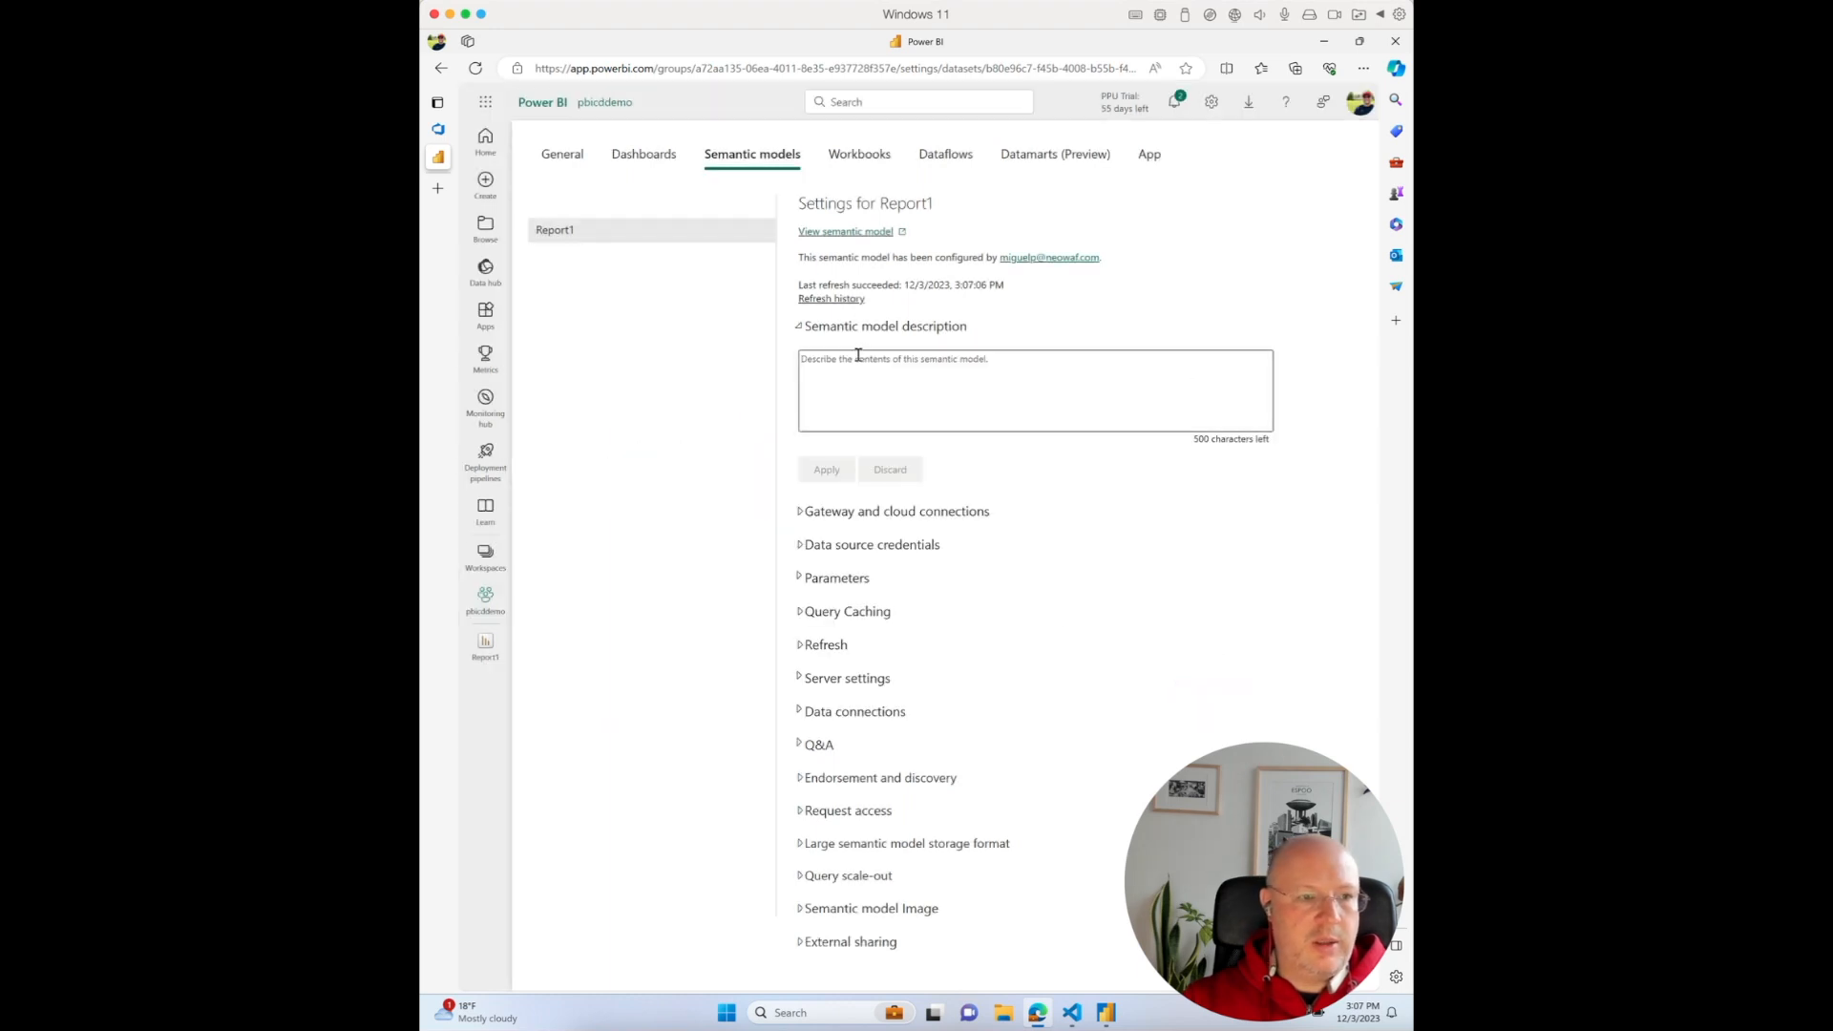
Open the Report1 report from the pbicddemo workspace, dismiss the PowerPoint tip, and reload the page to check the visual.
{"action": "left_click", "coordinate": [560, 156]}
{"action": "left_click", "coordinate": [485, 600]}
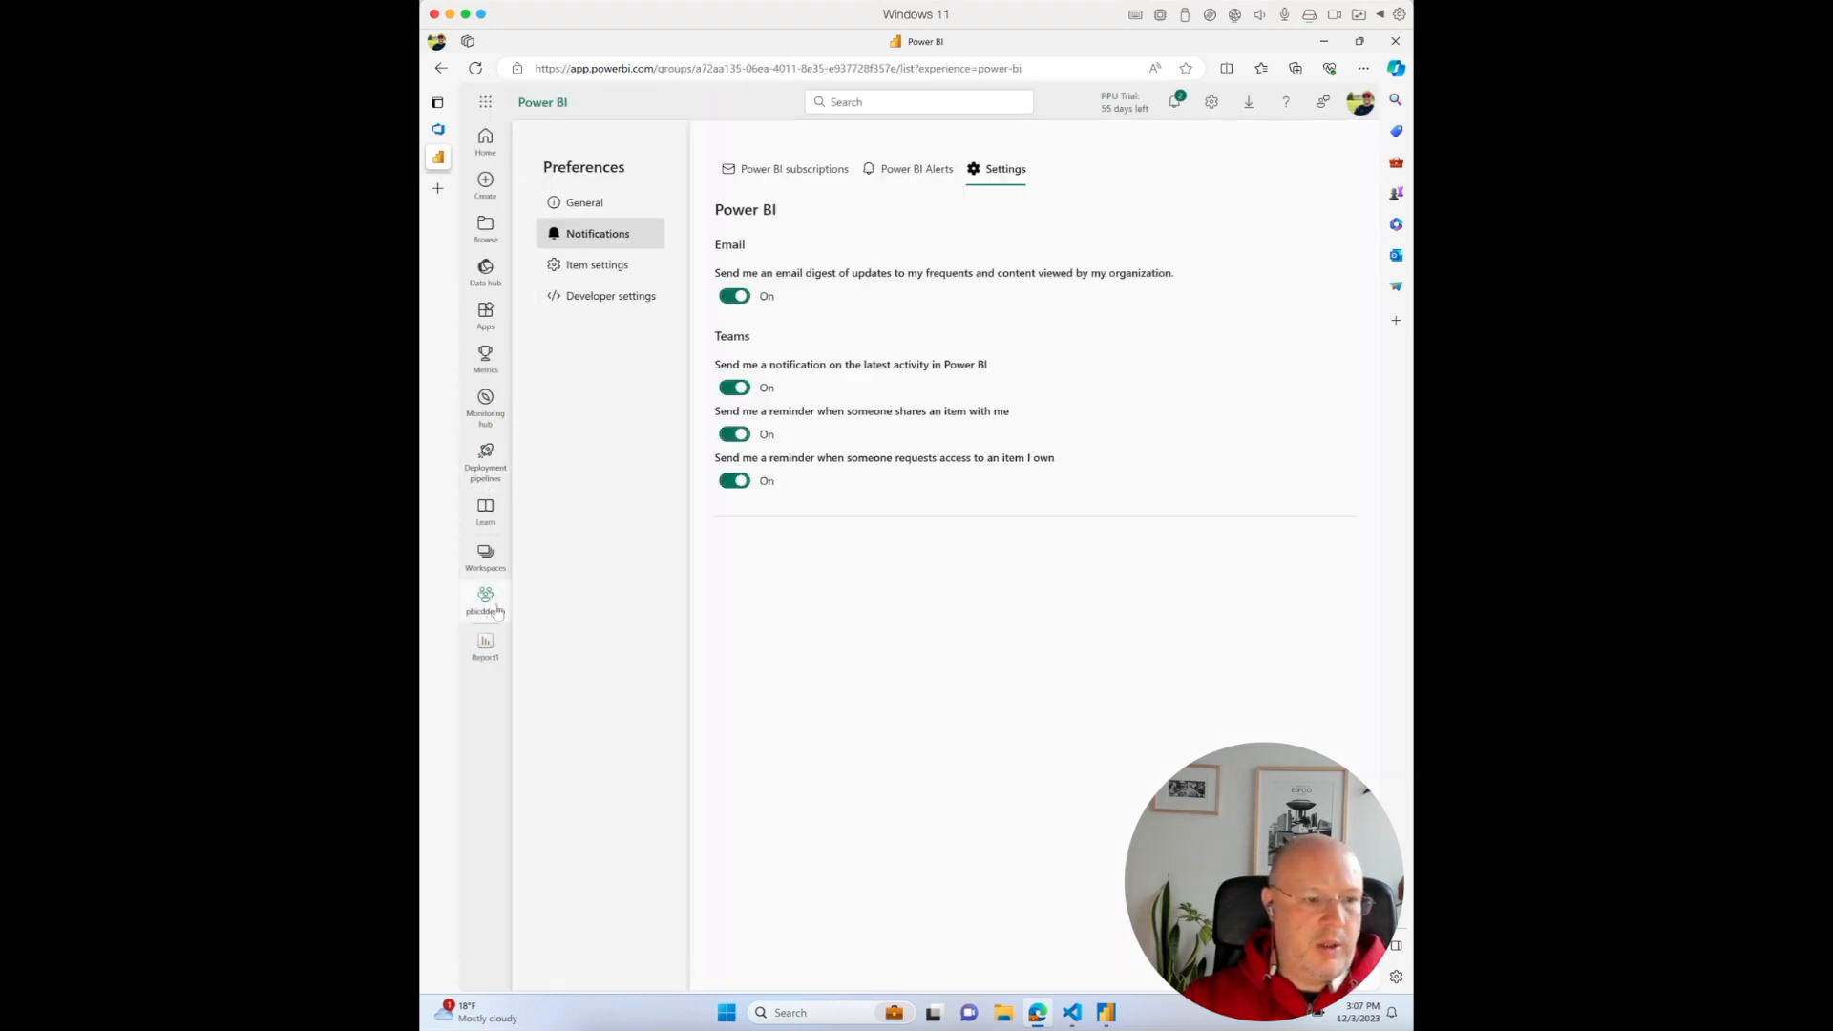
{"action": "left_click", "coordinate": [604, 270]}
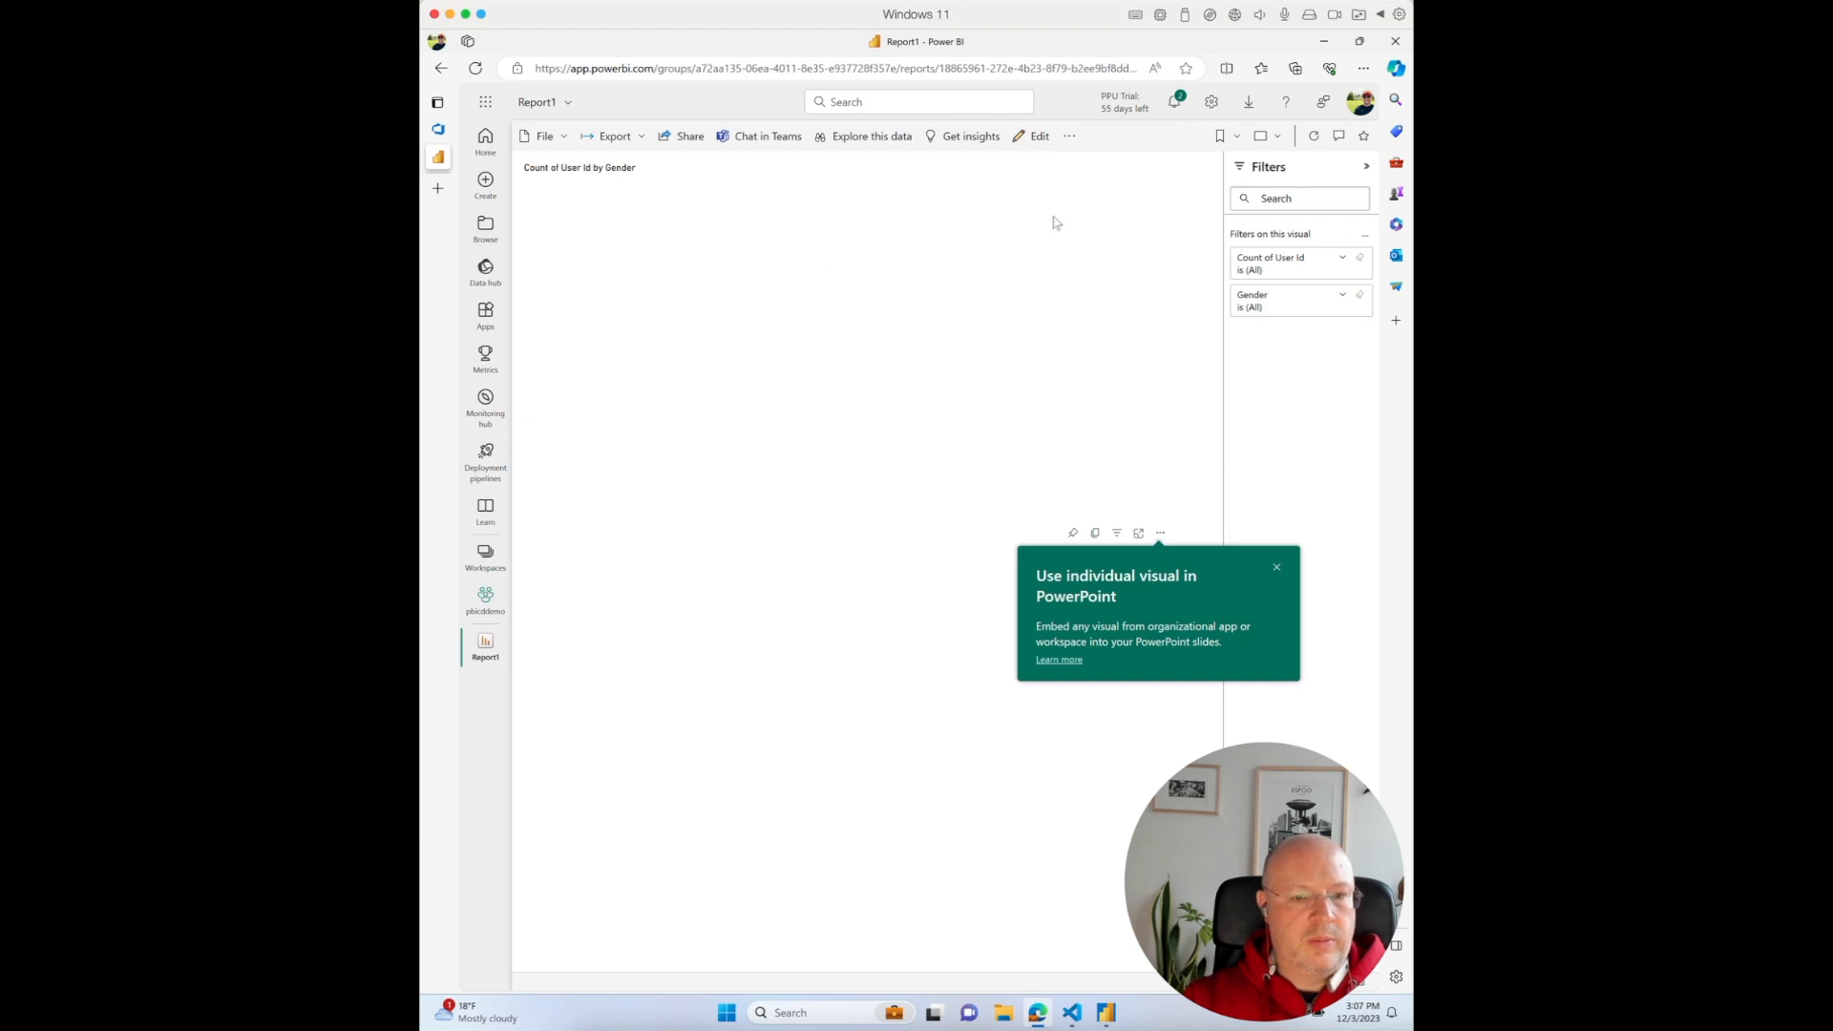
{"action": "left_click", "coordinate": [1278, 569]}
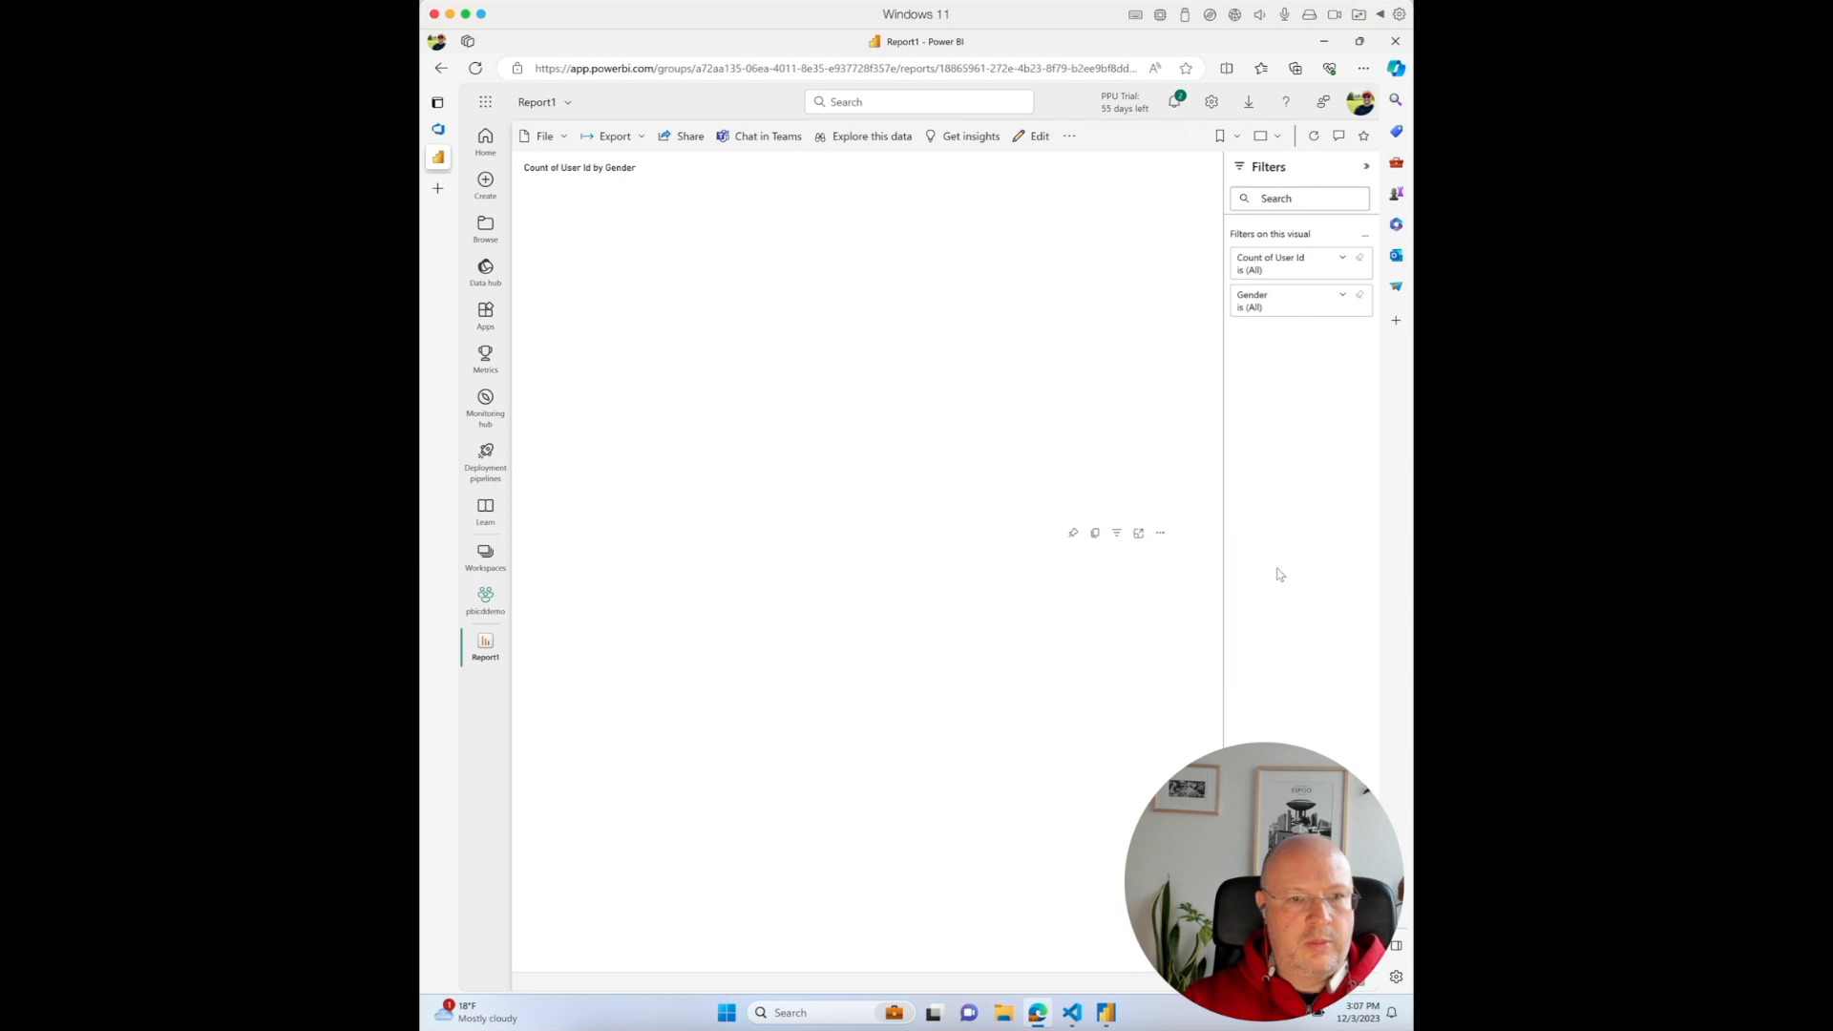
{"action": "left_click", "coordinate": [474, 68]}
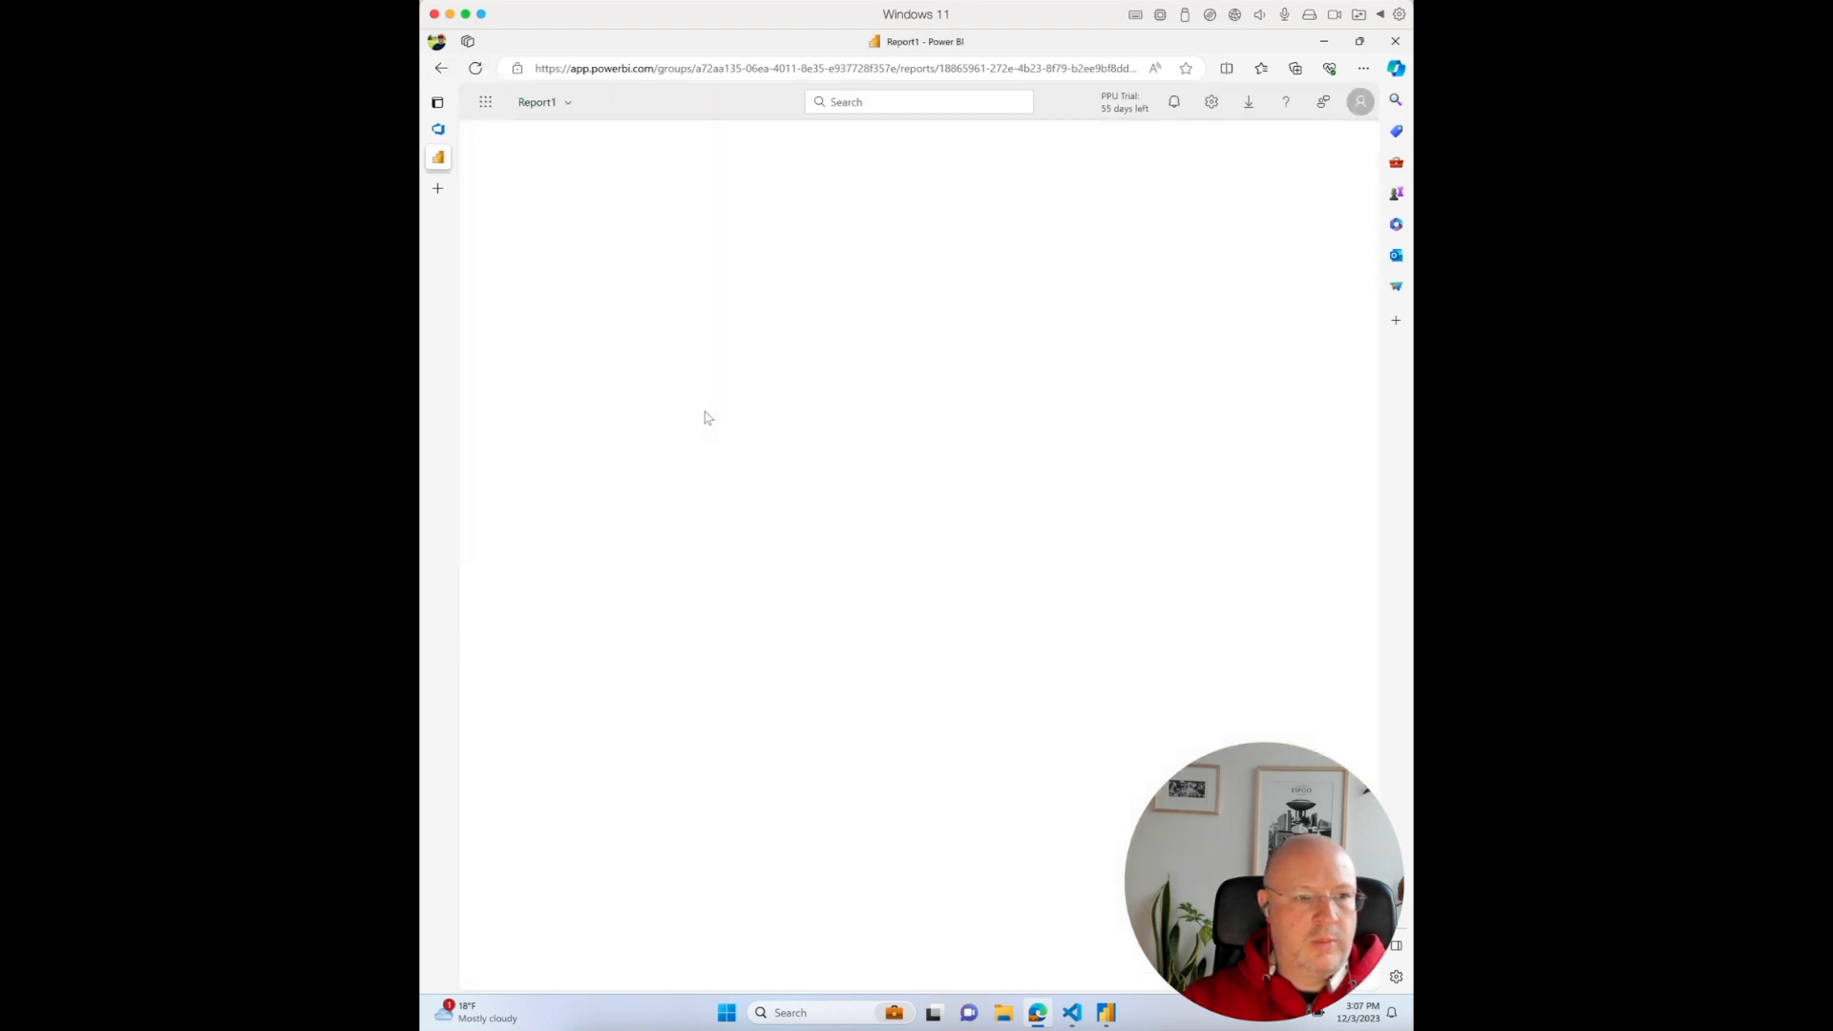